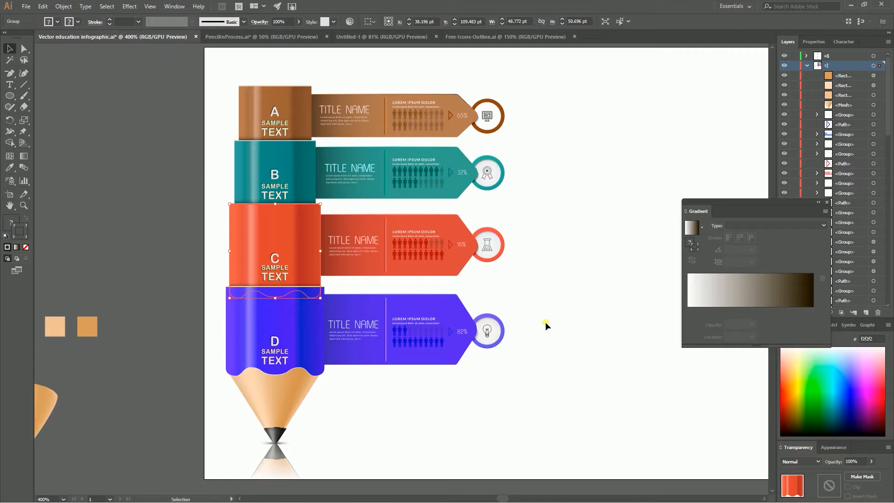
key("a")
key("ctrl+n")
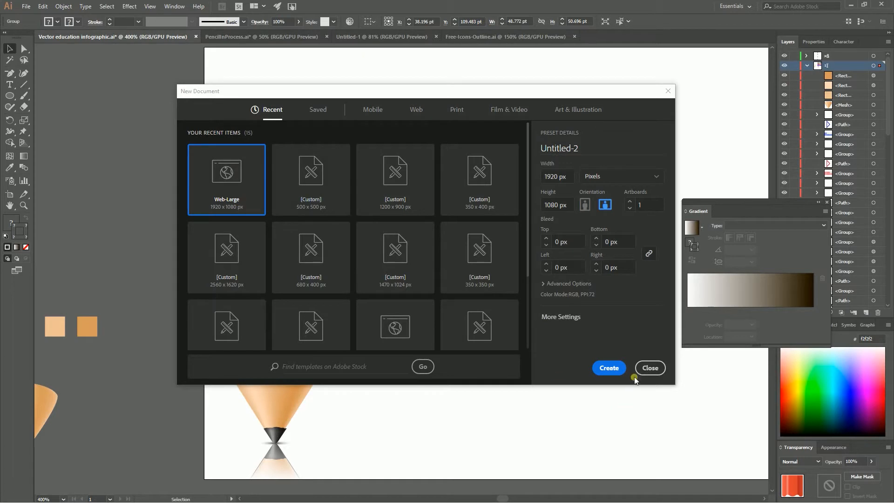
left_click(610, 369)
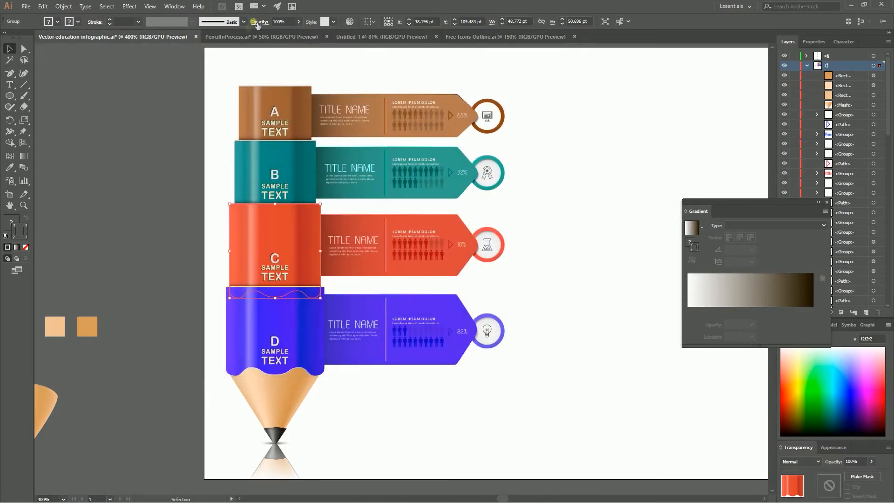
Switch to the PencilInProcess.ai document and delete the existing artwork from the middle of the artboard.
left_click(245, 36)
left_click_drag(309, 175, 527, 428)
key("Delete")
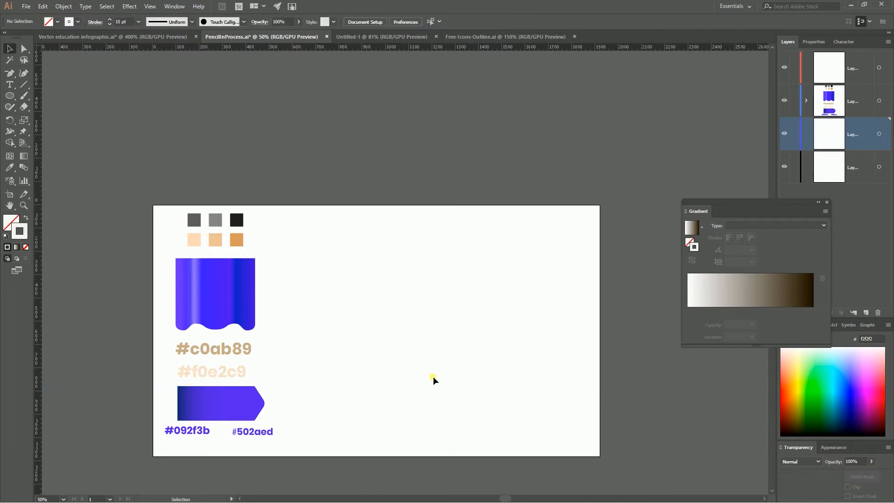
Create a rectangle 200 px wide and 220 px high in the empty area of the artboard.
left_click_drag(432, 299, 417, 201)
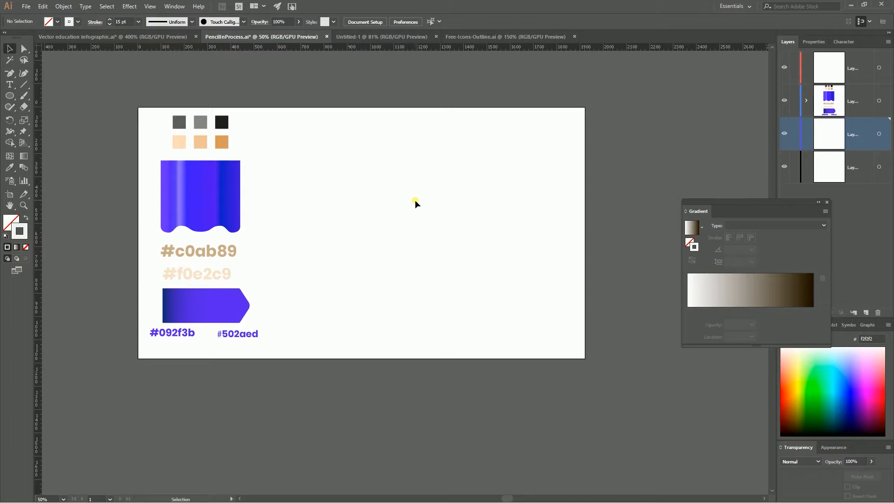
key("m")
left_click(377, 192)
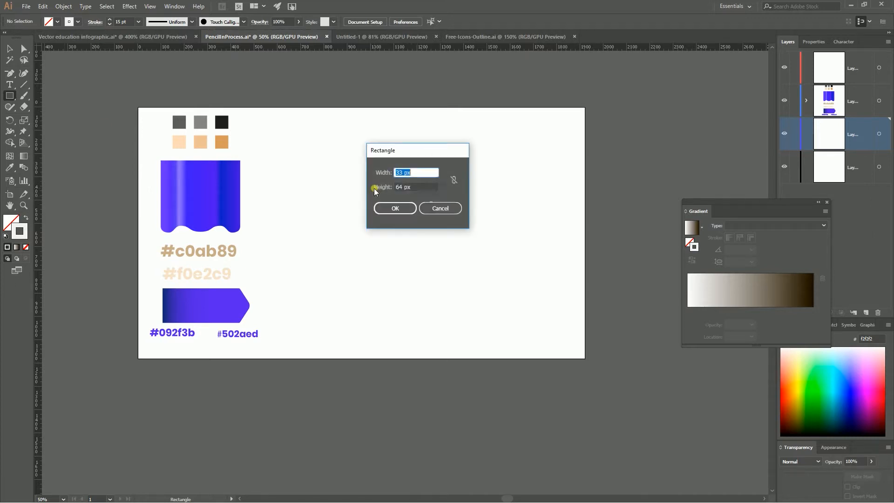
double_click(355, 101)
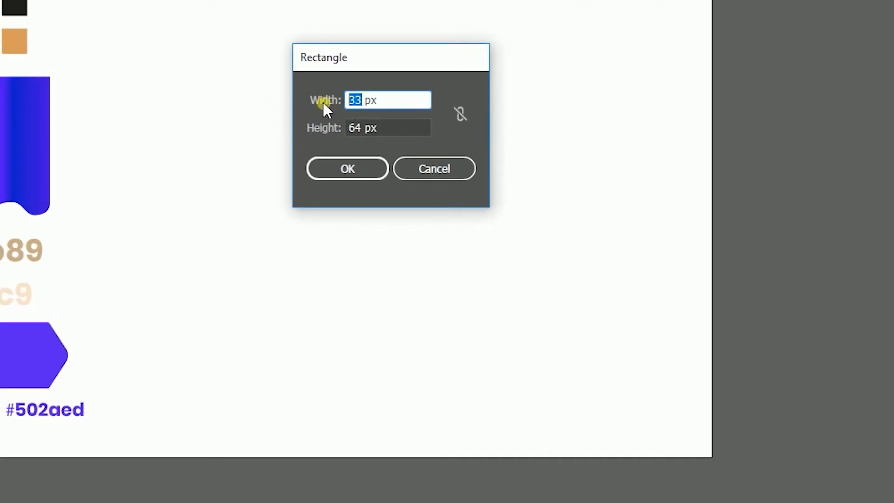
key("BackSpace")
type("200")
double_click(359, 127)
type("220")
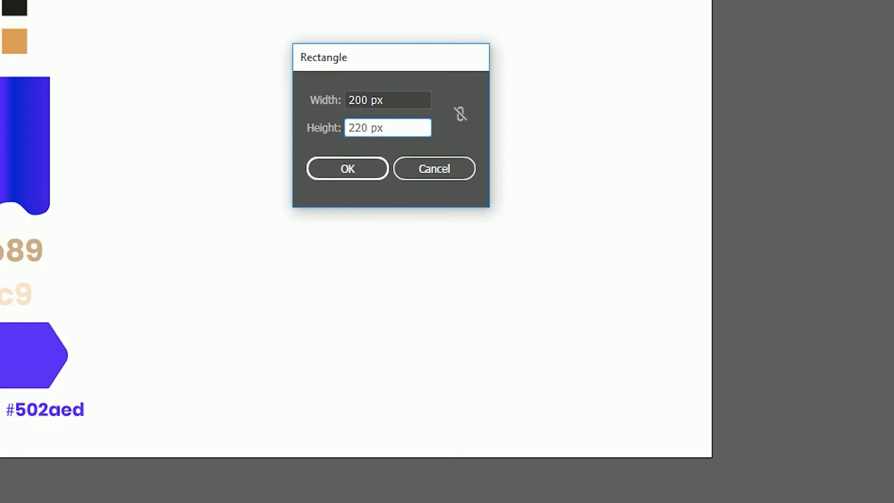
left_click(374, 169)
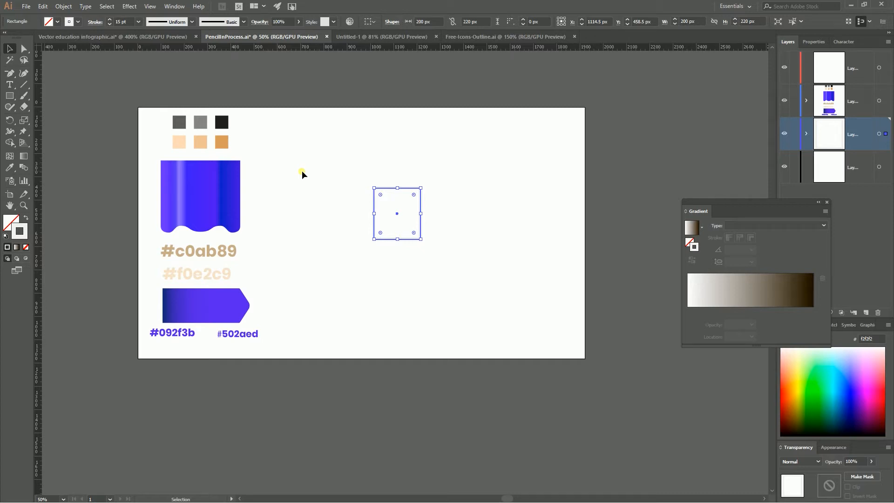
Swap the rectangle's fill and stroke so it has no outline, and set its fill colour to blue #3d38e8.
left_click(26, 219)
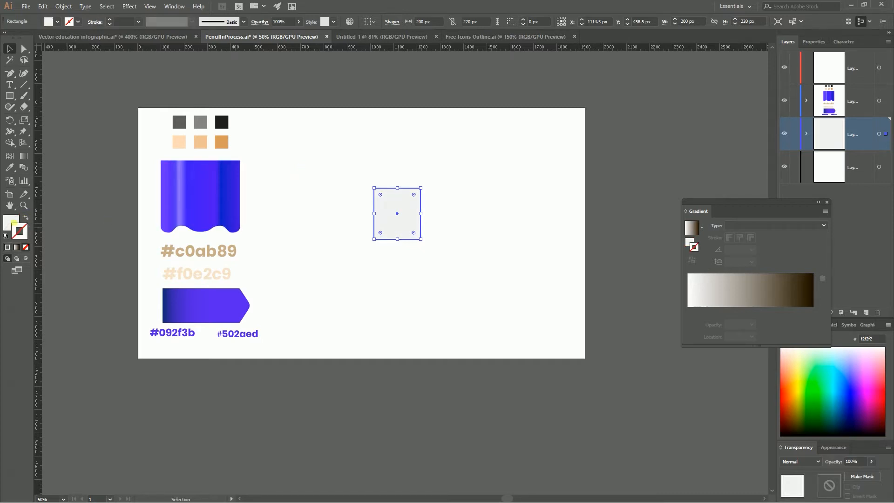
double_click(12, 222)
left_click(561, 213)
left_click(561, 212)
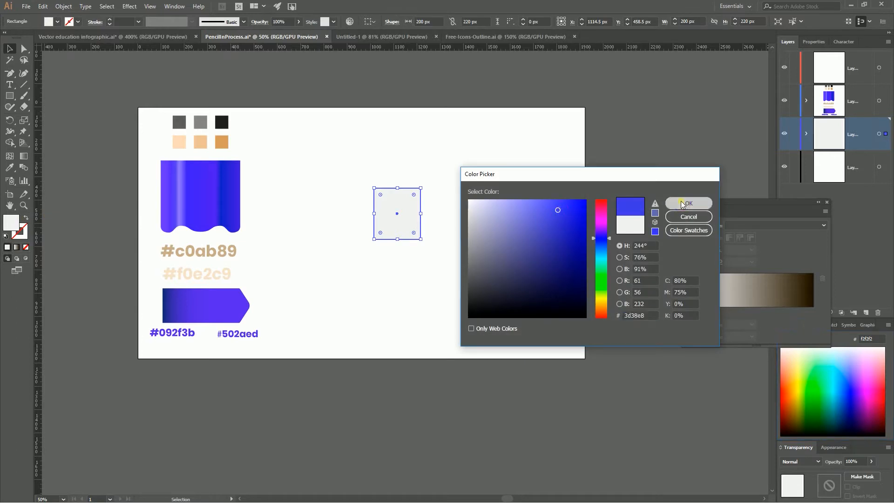
left_click(678, 203)
left_click(476, 188)
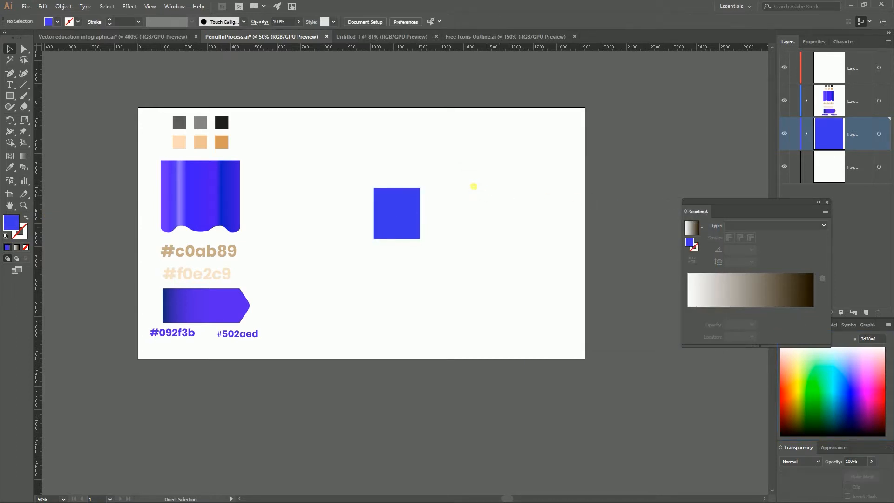
Duplicate the blue rectangle in place in front of the original and fill the copy with teal.
key("ctrl+plus")
key("ctrl+plus")
key("ctrl+plus")
left_click_drag(476, 190, 511, 303)
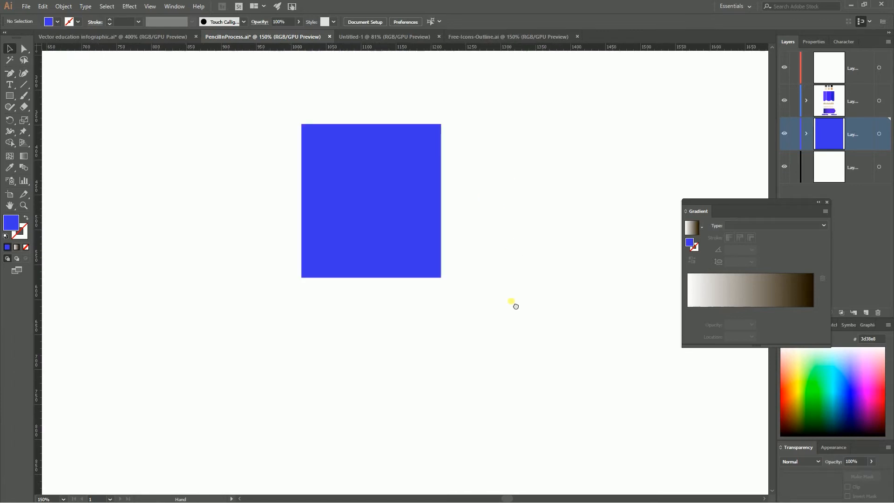
left_click(350, 214)
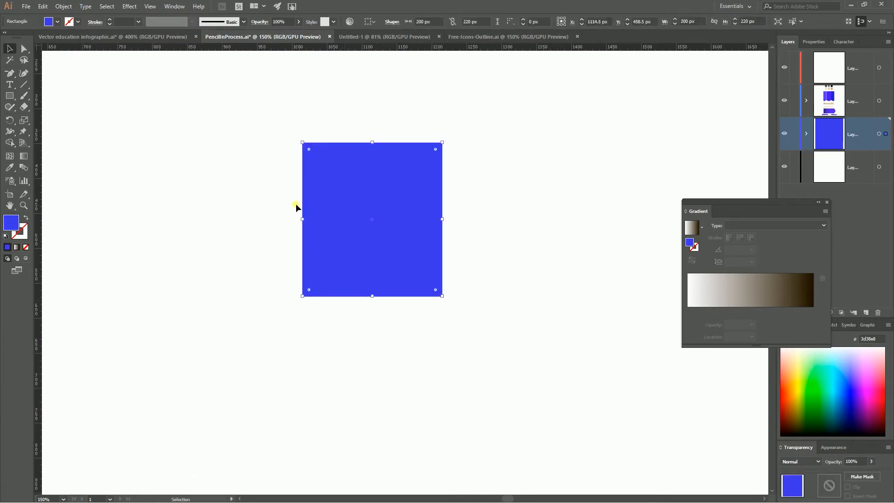
key("ctrl+f")
left_click(12, 223)
left_click(12, 223)
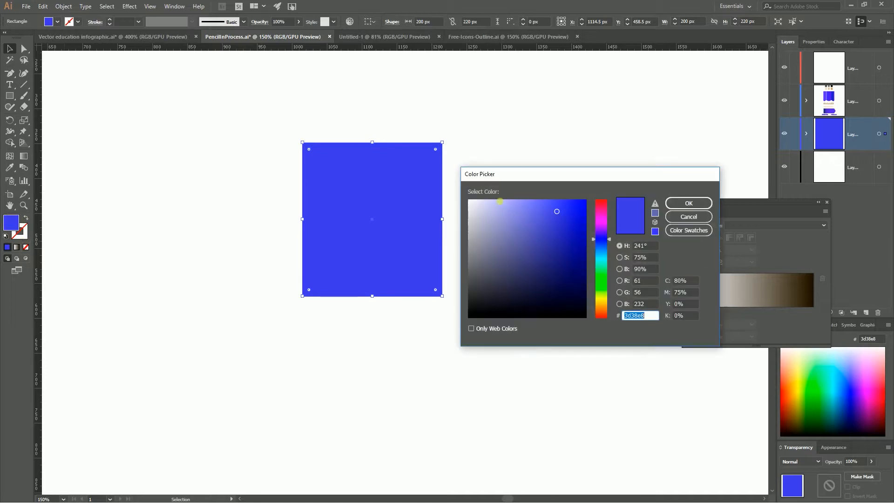
left_click_drag(609, 239, 611, 265)
left_click(687, 203)
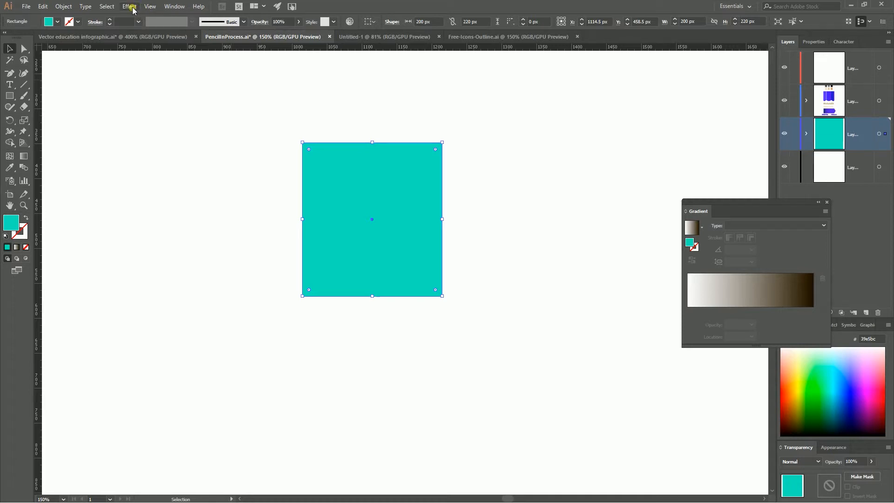
Apply a Zig Zag effect to the teal rectangle with absolute size 10 px, 7 ridges per segment and smooth points.
left_click(132, 8)
mouse_move(141, 83)
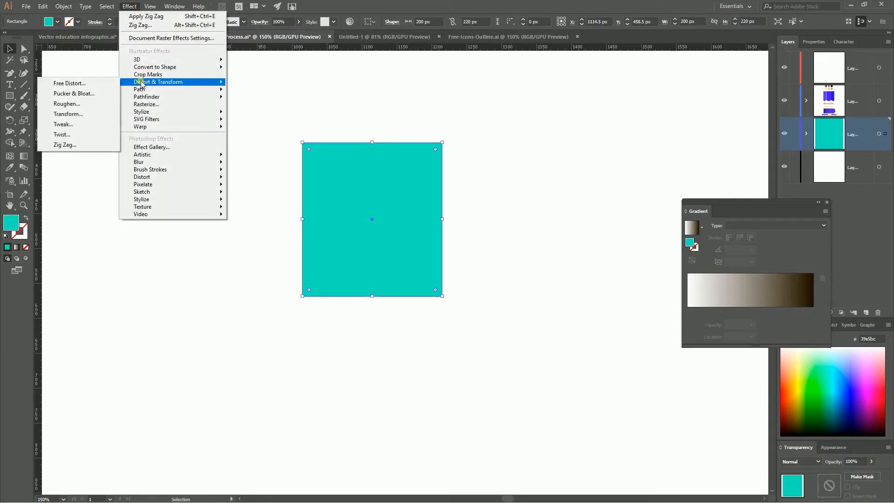
left_click(65, 145)
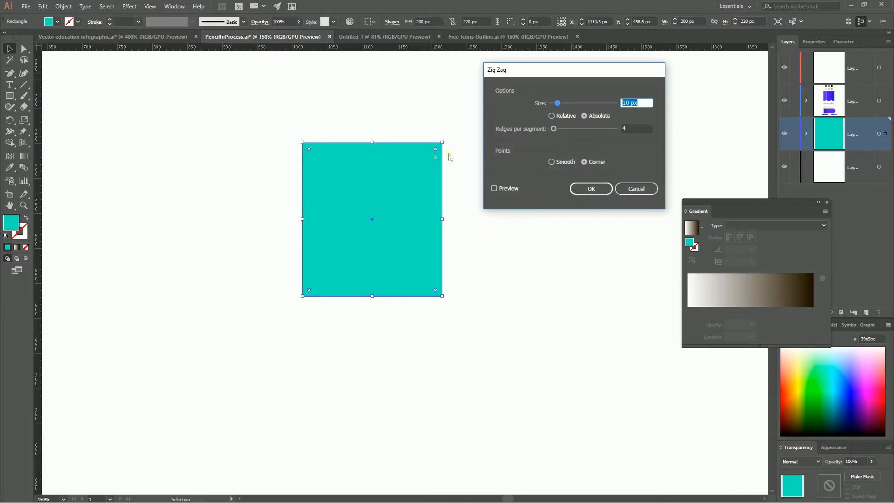
left_click(491, 189)
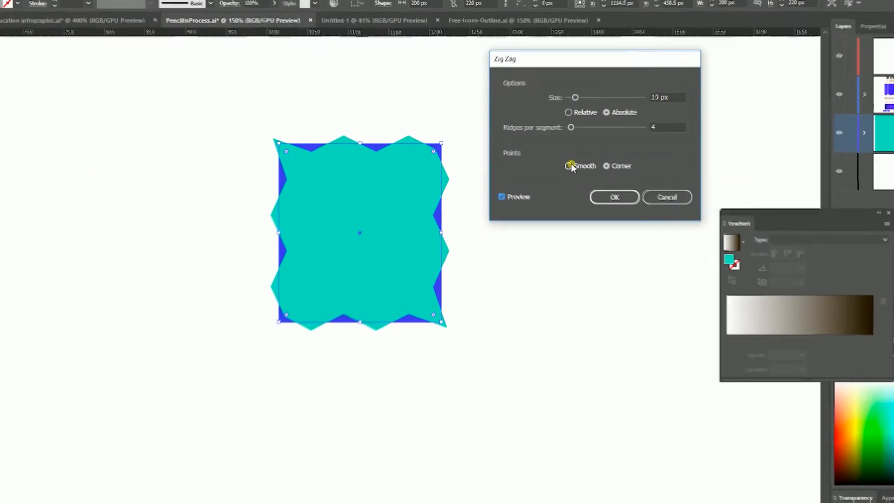
left_click(569, 166)
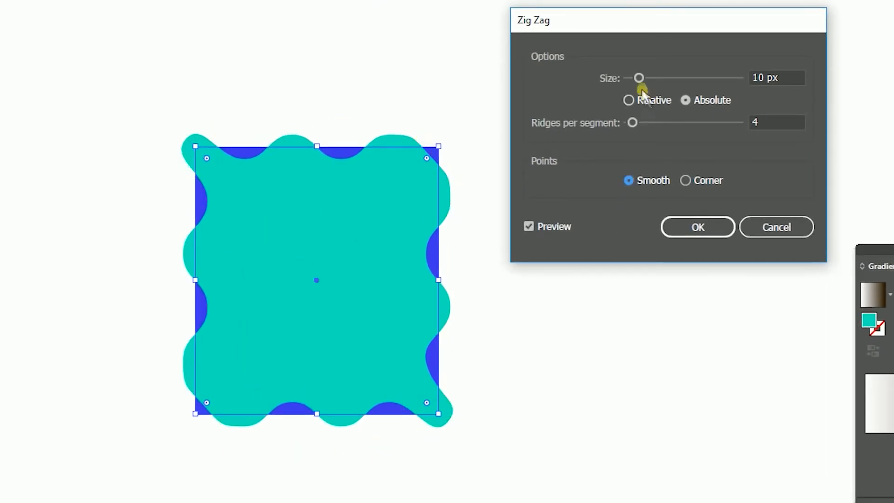
left_click_drag(633, 74, 632, 76)
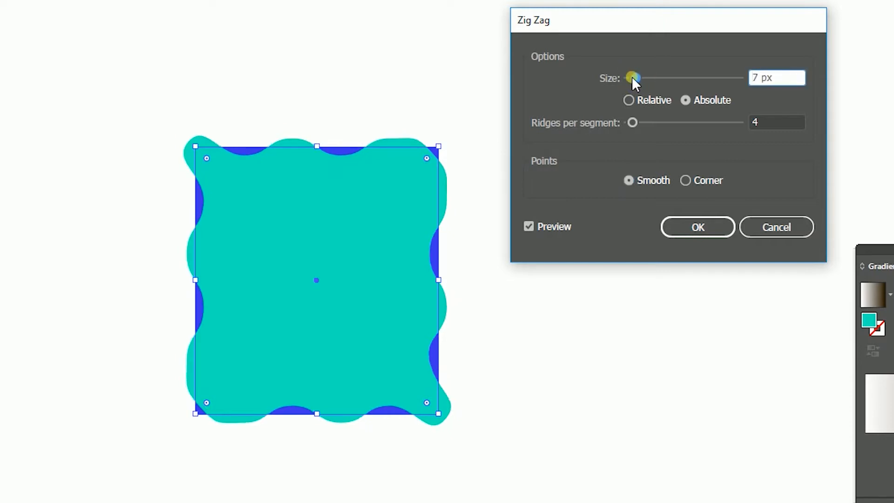
left_click_drag(633, 123, 638, 122)
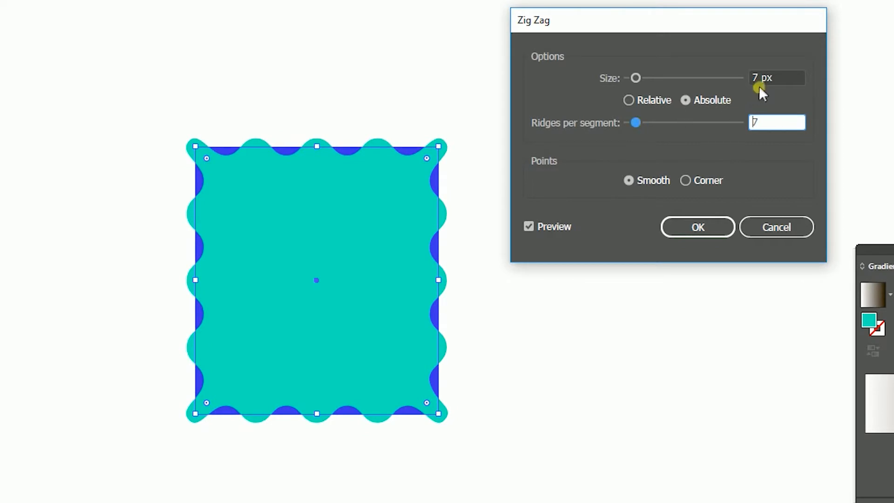
mouse_move(635, 77)
left_mouse_down()
mouse_move(644, 77)
mouse_move(630, 82)
mouse_move(640, 80)
left_mouse_up()
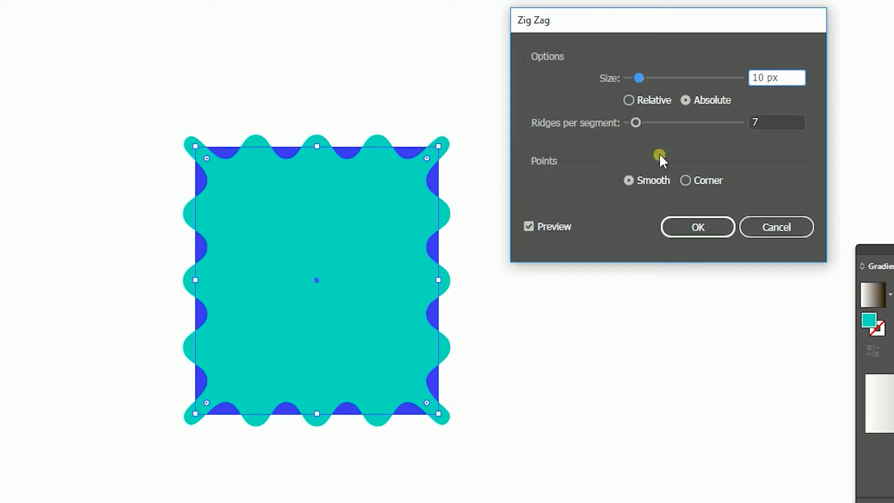
left_click(694, 228)
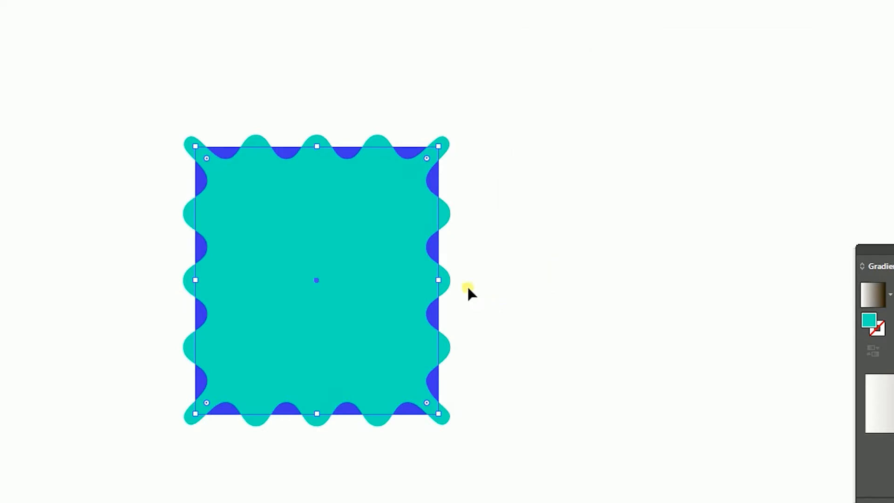
Enlarge the teal zigzag shape to about 227 px wide and 235.5 px high, and expand its appearance.
left_click_drag(438, 280, 454, 279)
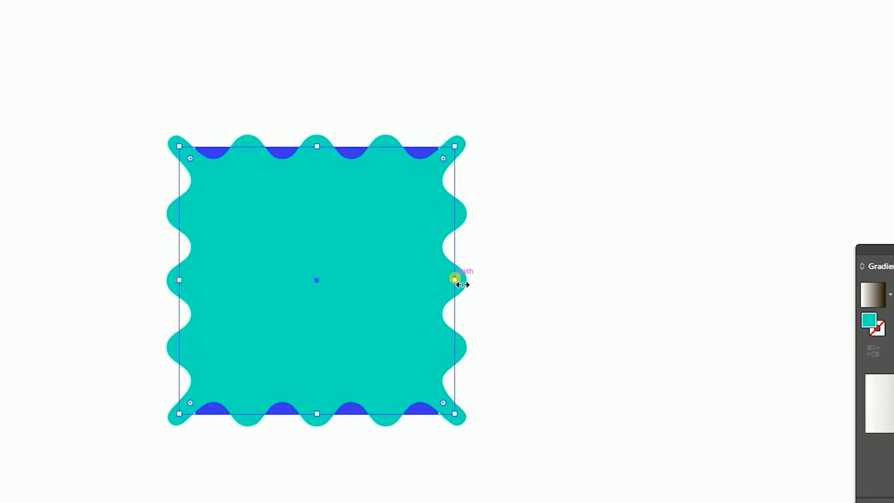
left_click_drag(317, 146, 316, 128)
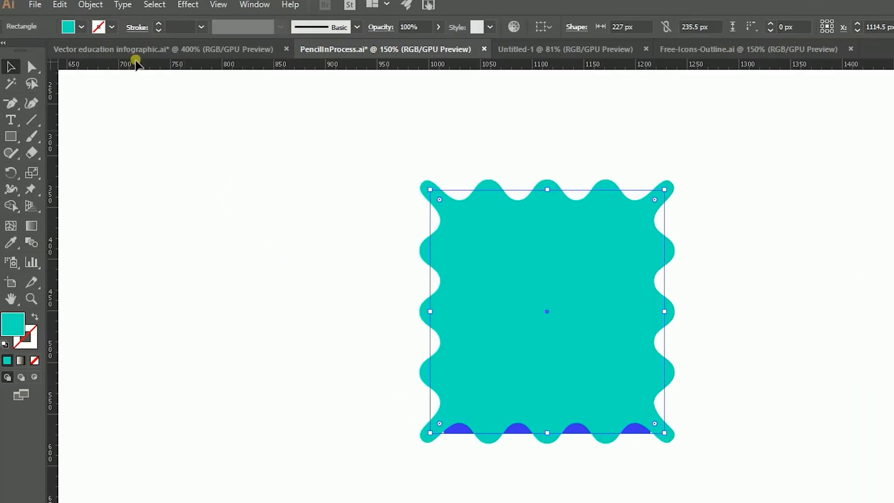
left_click(63, 6)
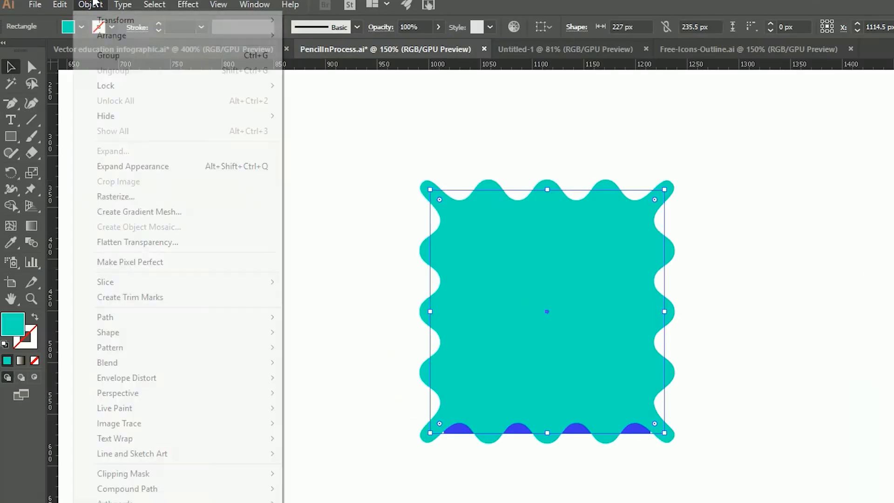
left_click(128, 167)
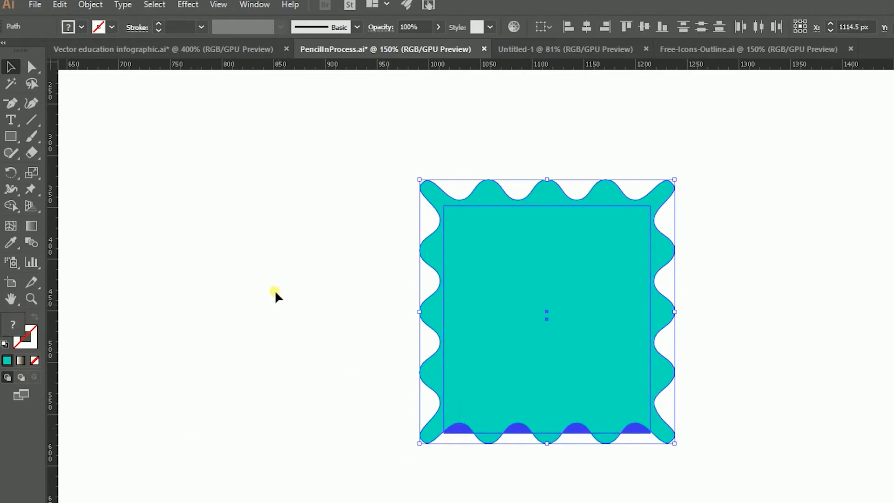
Select both shapes and merge the inner rectangle area with the three bumps below its lower edge using the Shape Builder.
mouse_move(266, 180)
left_mouse_down()
mouse_move(261, 198)
mouse_move(804, 501)
left_mouse_up()
key("shift+m")
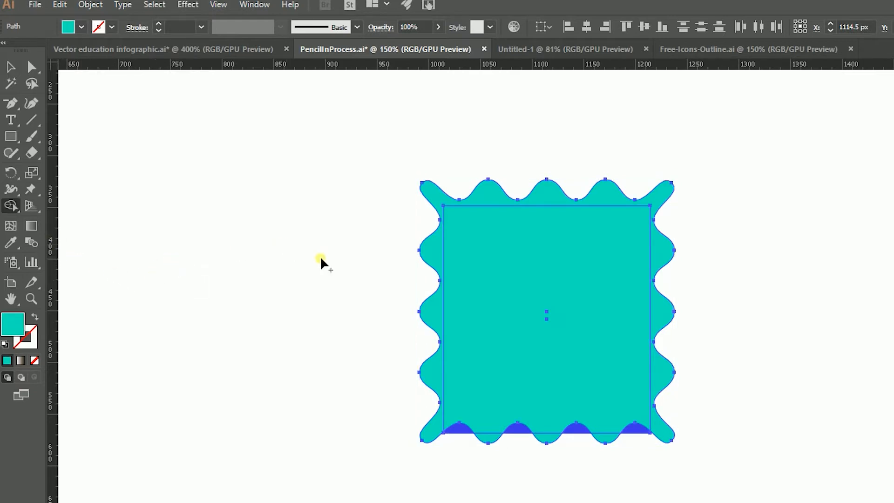
left_click_drag(491, 315, 482, 440)
left_click_drag(565, 354, 556, 436)
left_click_drag(610, 371, 610, 440)
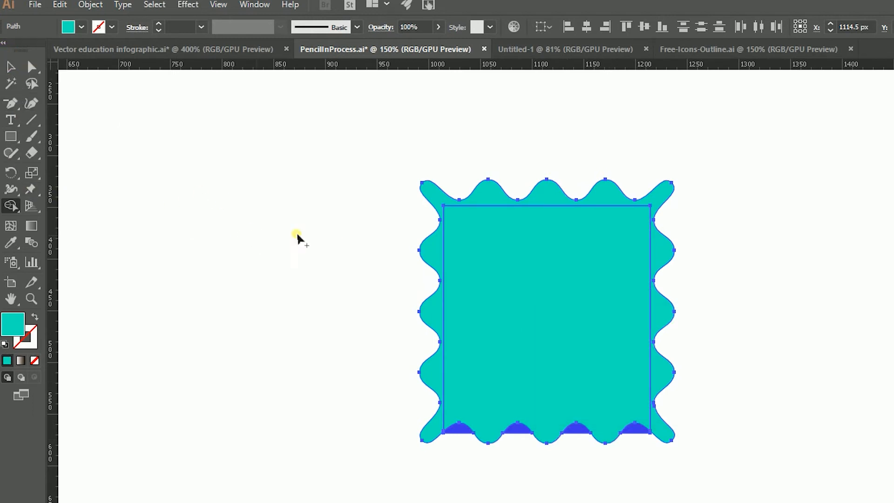
key("v")
left_click(320, 257)
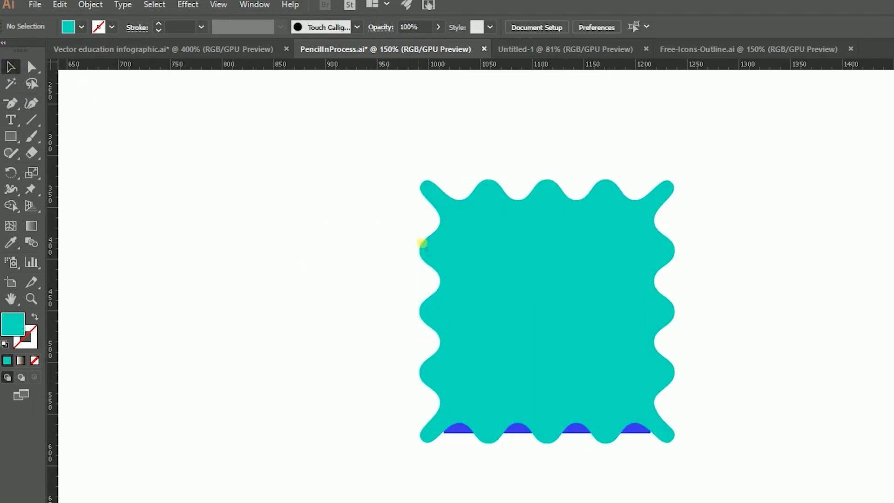
Delete the outer wavy border and the four leftover blue pieces along the lower edge of the merged shape.
left_click(424, 243)
key("Delete")
left_click(458, 432)
key("Delete")
left_click(534, 434)
key("Delete")
key("ctrl+z")
left_click(514, 432)
key("Delete")
left_click(578, 430)
key("Delete")
left_click(644, 429)
key("Delete")
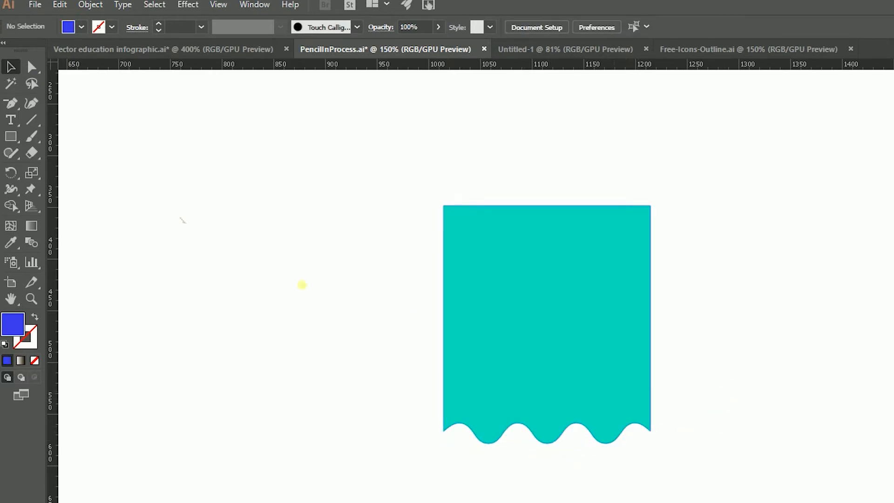
Select the two lower corner anchor points of the teal shape and round them to a radius of about 14.15 px.
left_click(32, 66)
left_click(443, 429)
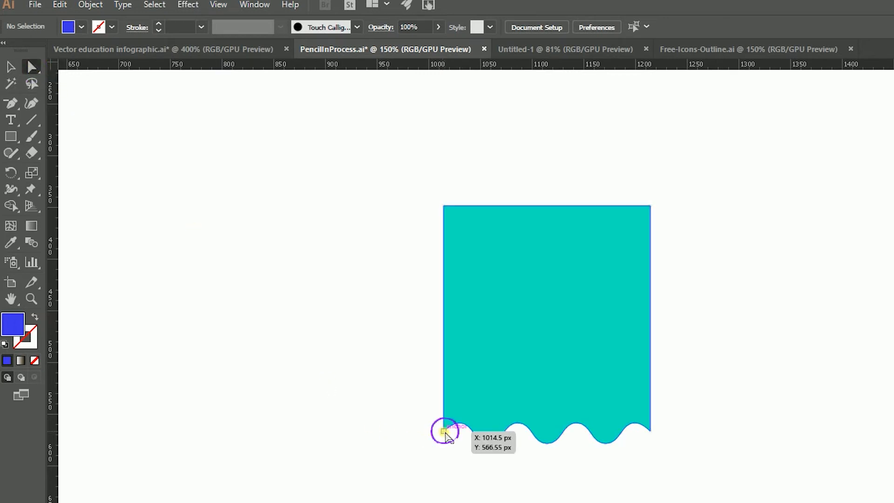
left_click(650, 430, "shift")
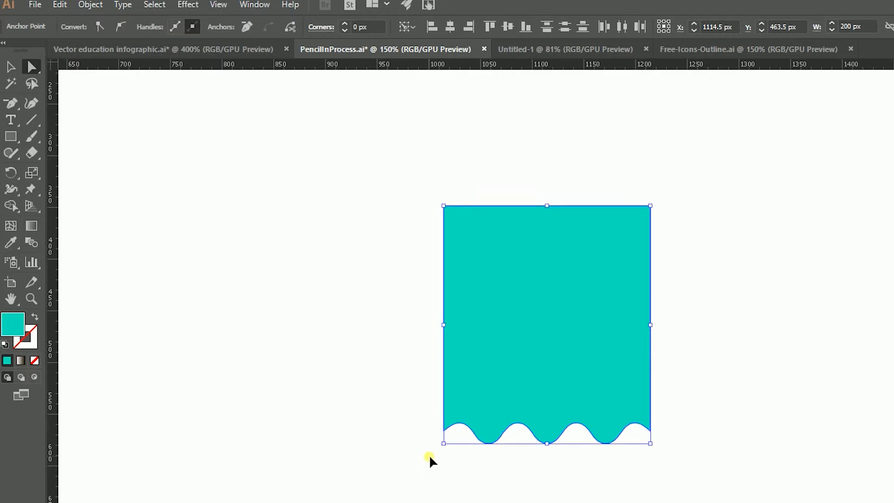
key("ctrl+plus")
key("ctrl+plus")
key("ctrl+plus")
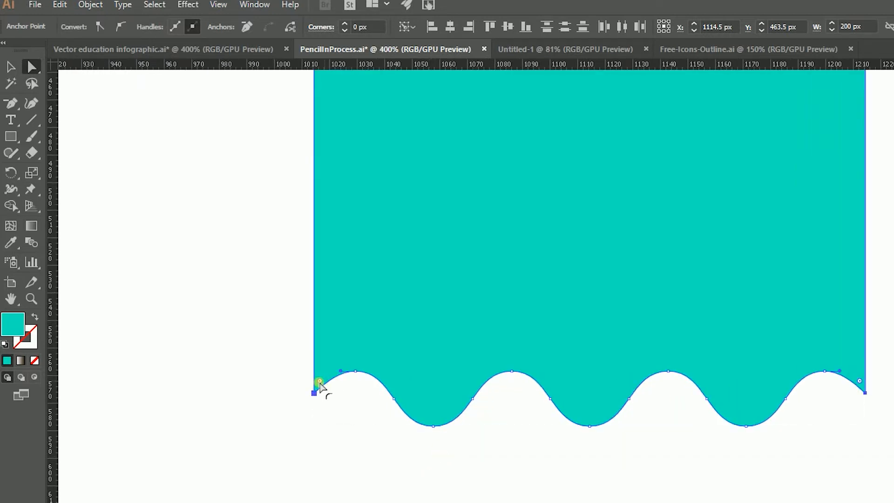
left_click_drag(319, 381, 359, 304)
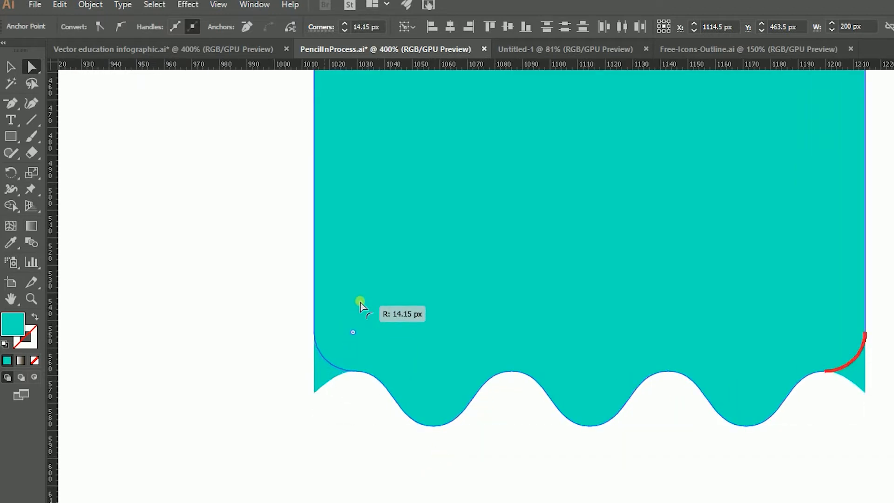
Apply the blue-violet gradient of the large wavy sample shape to the teal wavy shape using the Eyedropper.
left_click(281, 445)
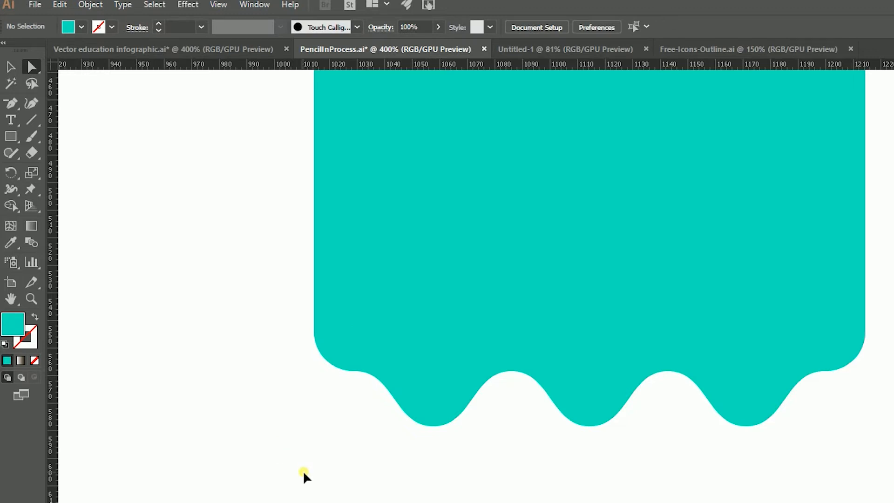
key("ctrl+minus")
key("ctrl+minus")
key("ctrl+minus")
key("ctrl+minus")
key("ctrl+minus")
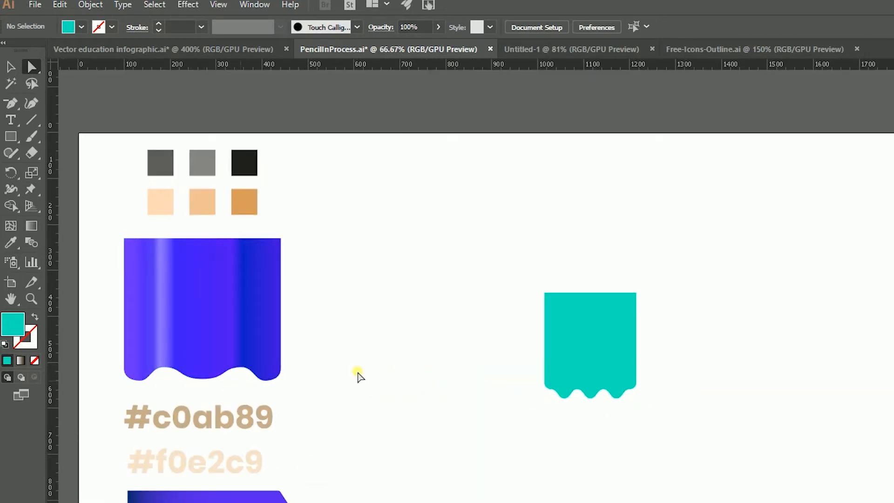
left_click(10, 67)
left_click(624, 361)
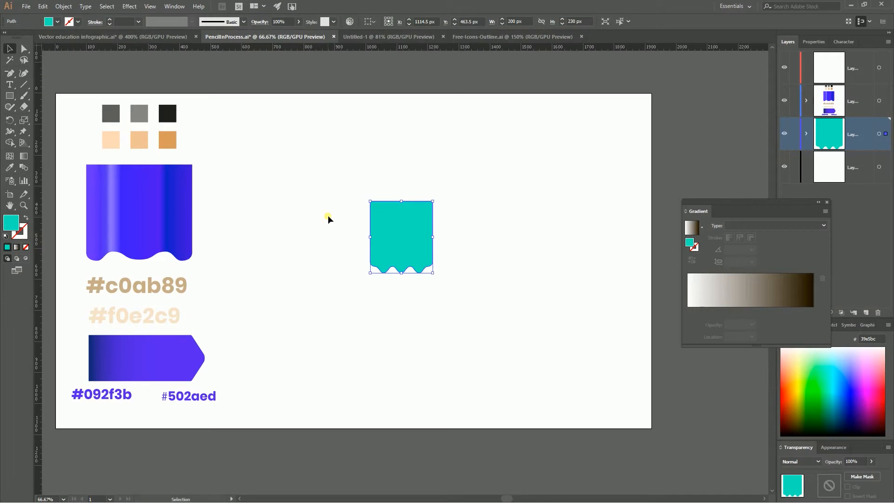
key("i")
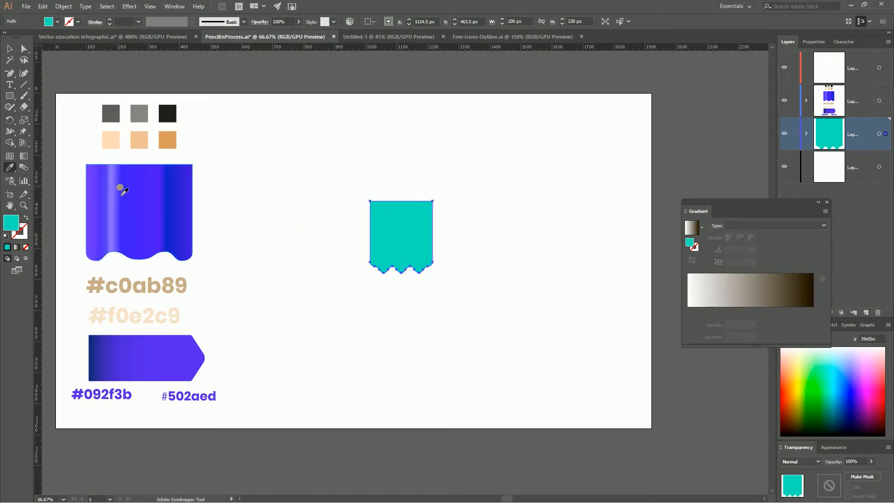
left_click(122, 193)
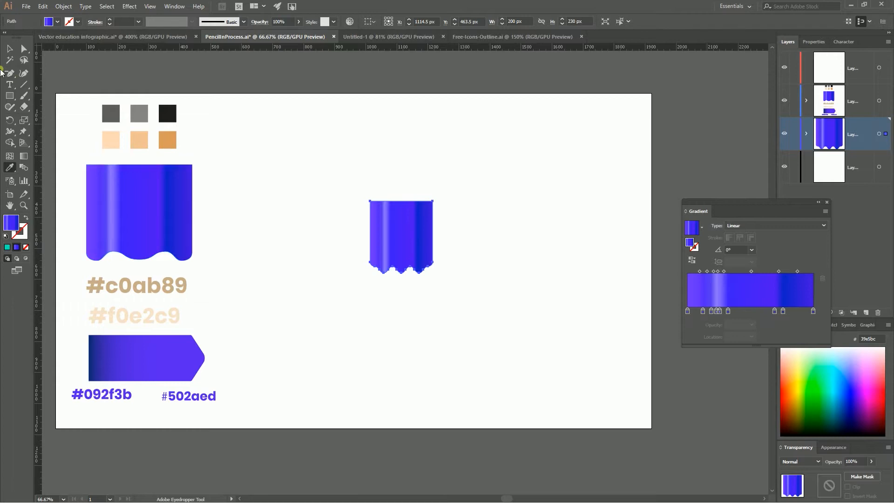
left_click(9, 48)
left_click(325, 209)
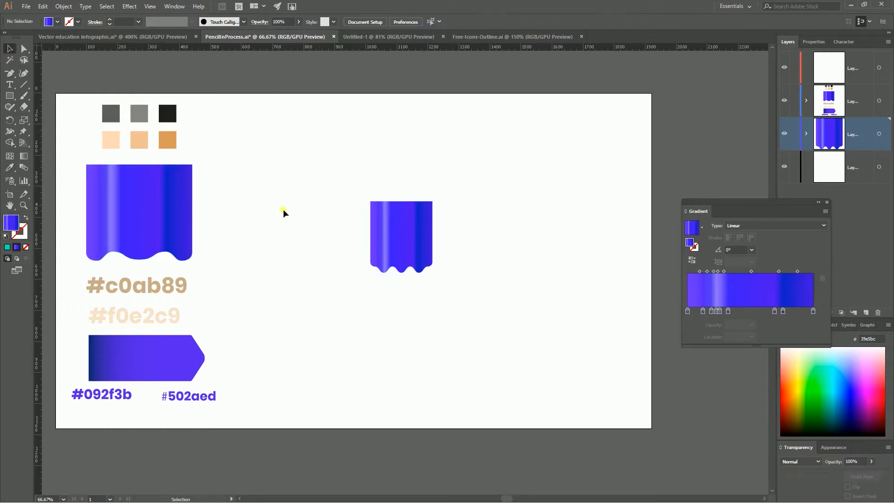
Select the small wavy gradient shape, place the Gradient panel closer to it, and activate the Gradient tool.
left_click(136, 208)
left_click(400, 242)
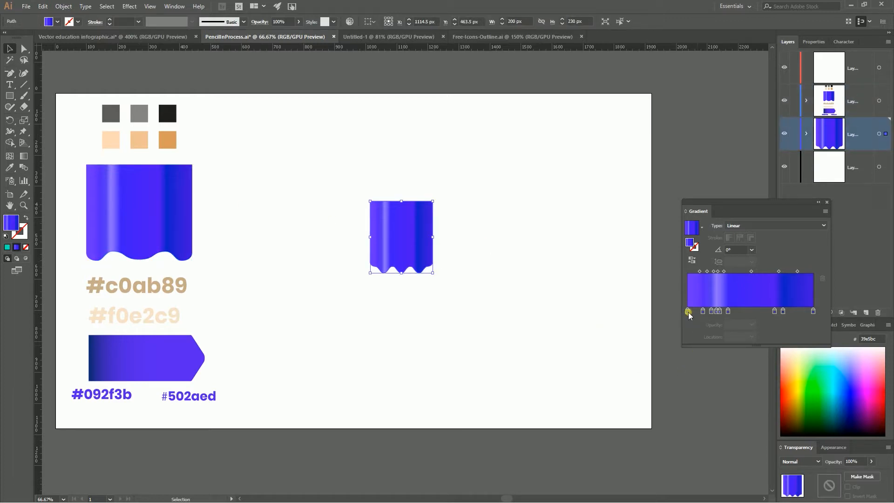
left_click_drag(728, 207, 542, 182)
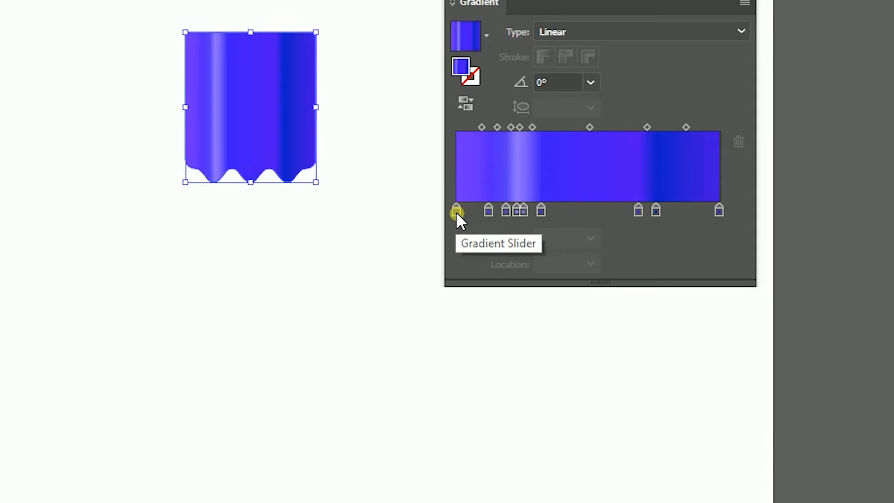
key("g")
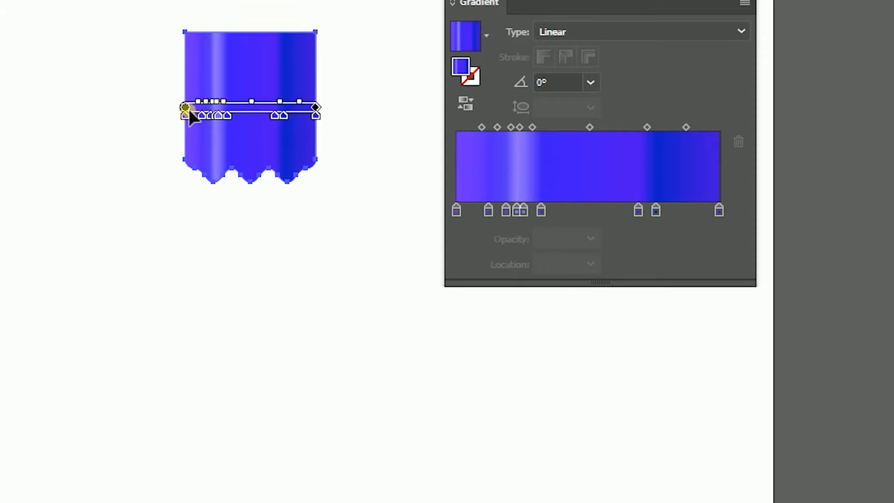
Examine the hex colours of the first five gradient stops, from the starting stop through the light highlight stops.
double_click(457, 212)
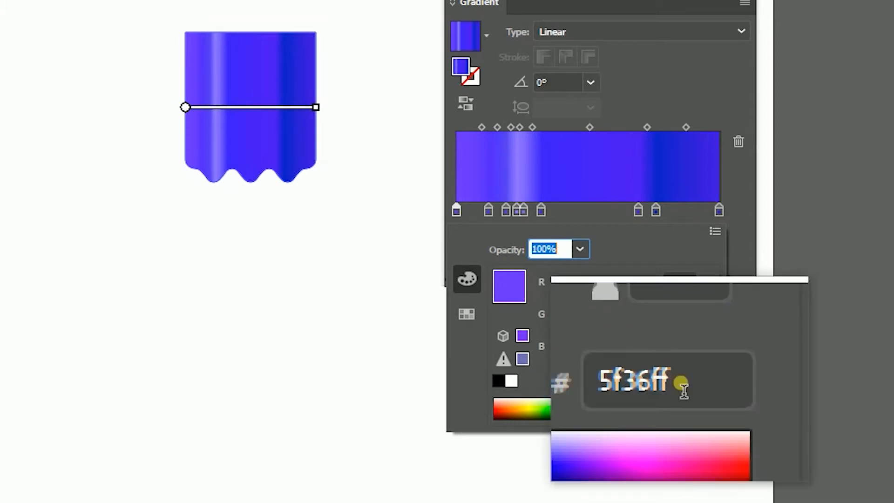
left_click(487, 209)
left_click(486, 209)
double_click(488, 211)
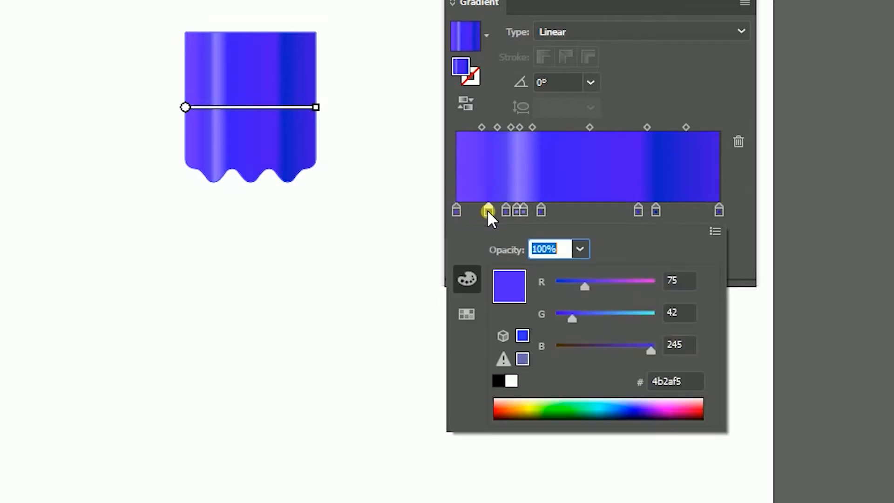
left_click(692, 389)
left_click(505, 209)
left_click(506, 209)
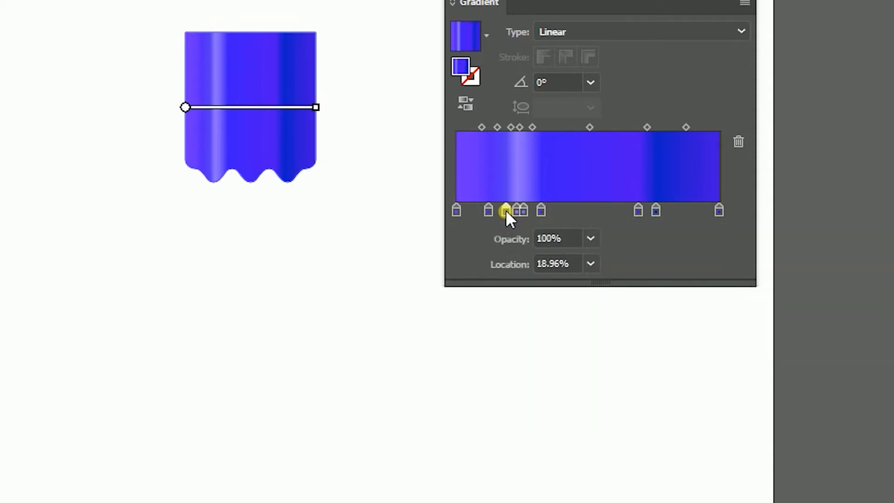
double_click(505, 210)
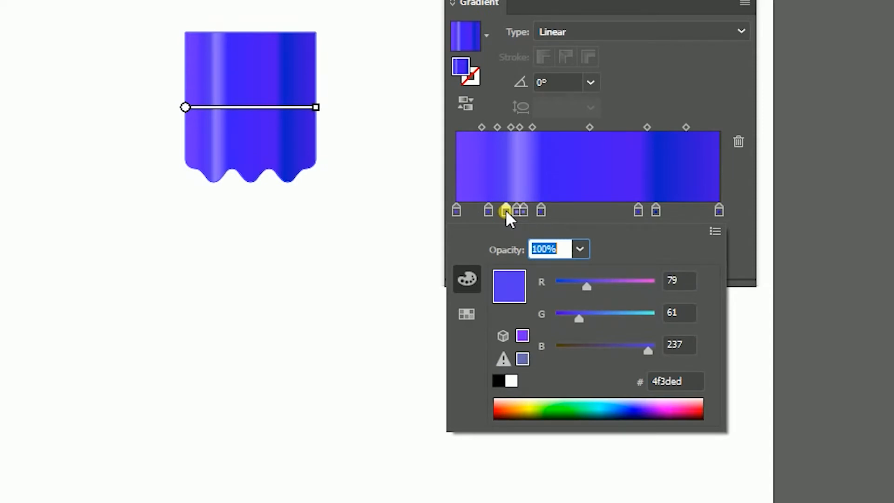
left_click(515, 211)
double_click(516, 210)
left_click(516, 211)
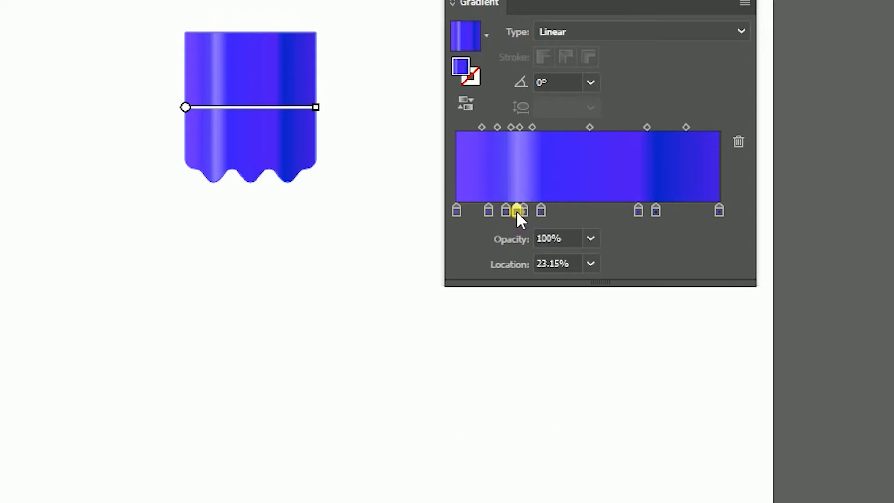
double_click(515, 211)
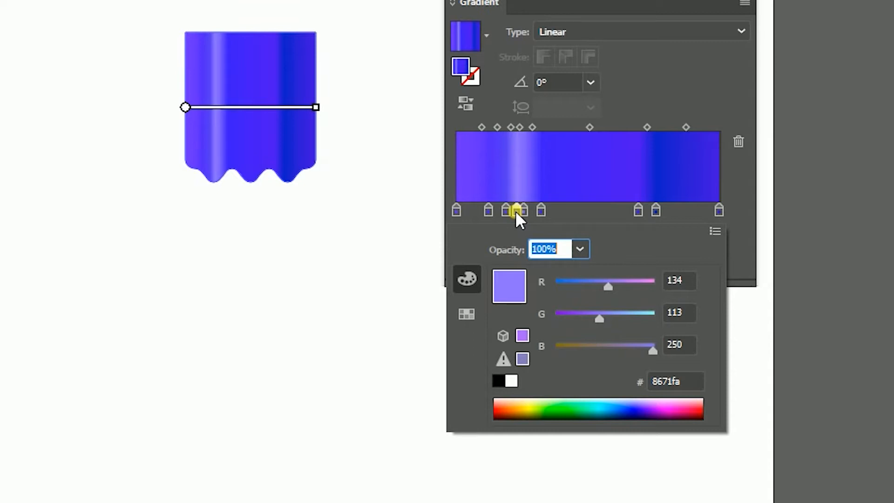
left_click(520, 211)
double_click(522, 211)
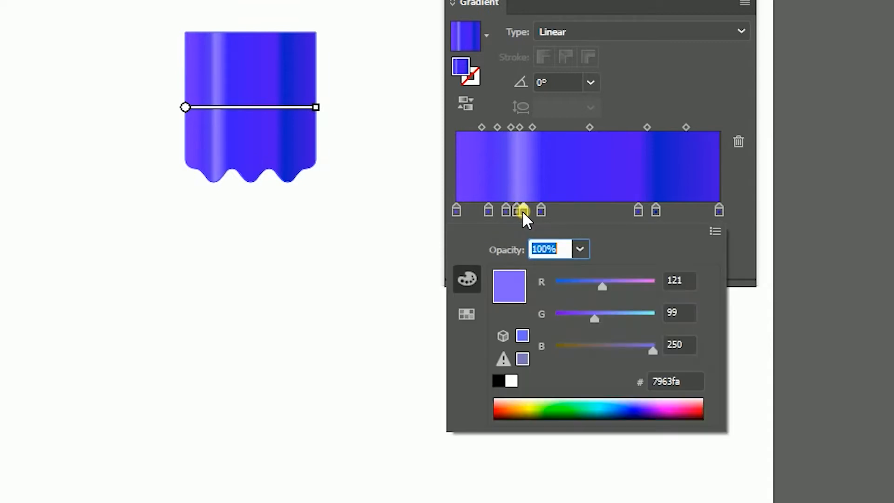
left_click(549, 215)
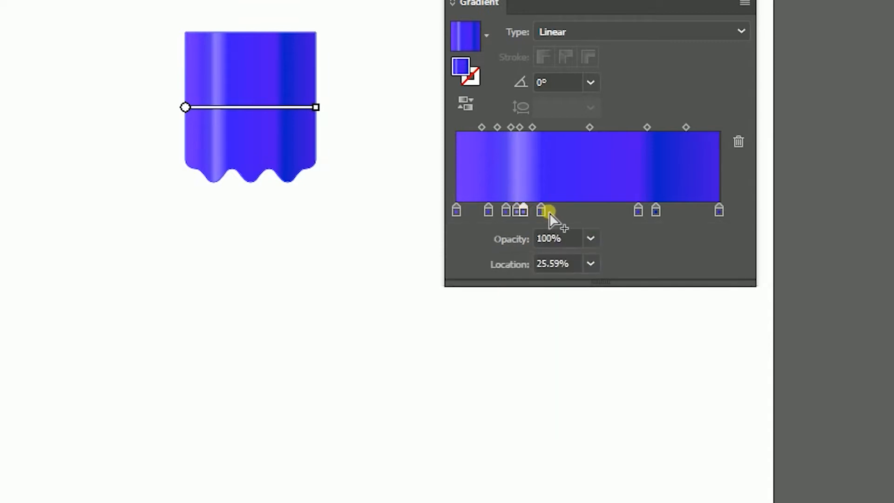
double_click(522, 210)
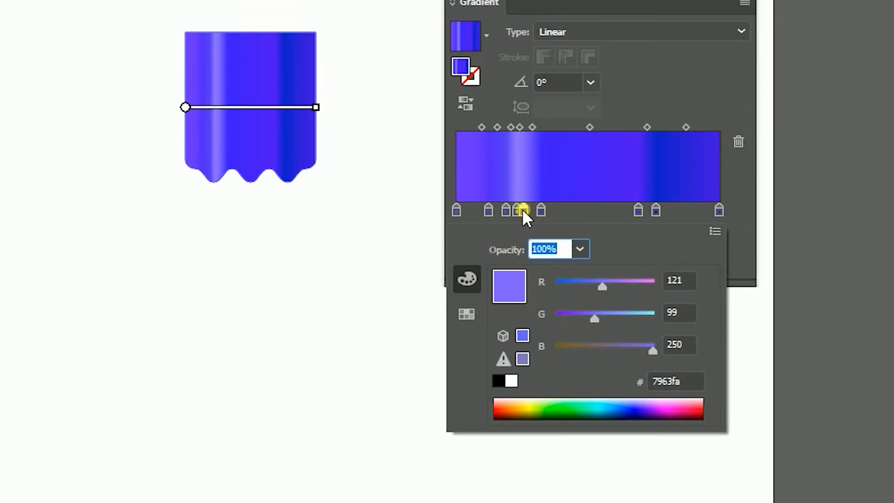
Examine the colours of the remaining four gradient stops up to the end stop, and deselect the shape.
left_click(540, 210)
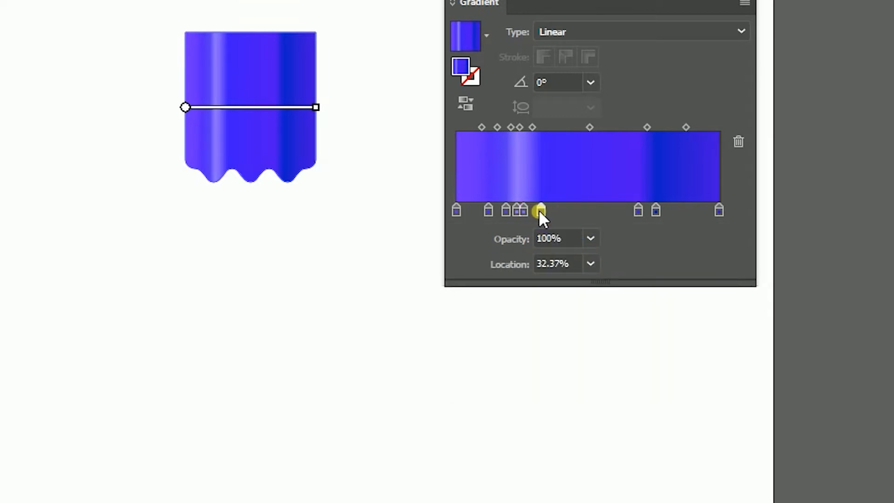
double_click(540, 210)
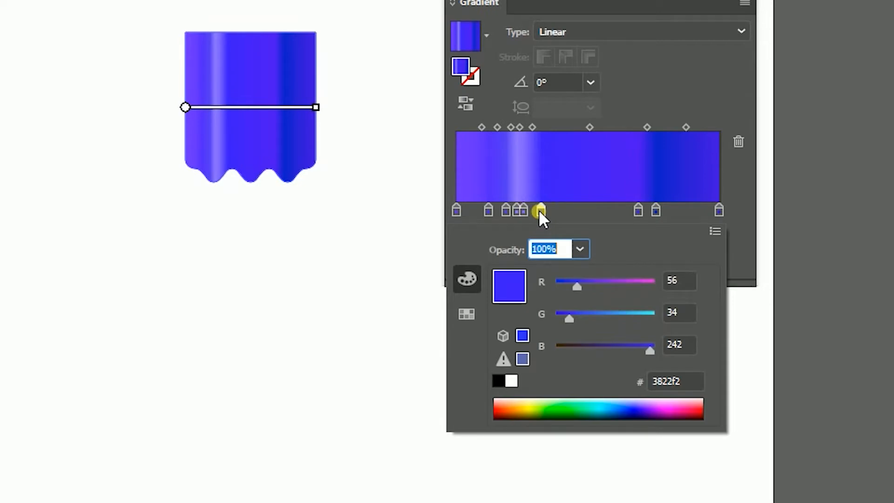
left_click(635, 210)
double_click(636, 210)
left_click(635, 211)
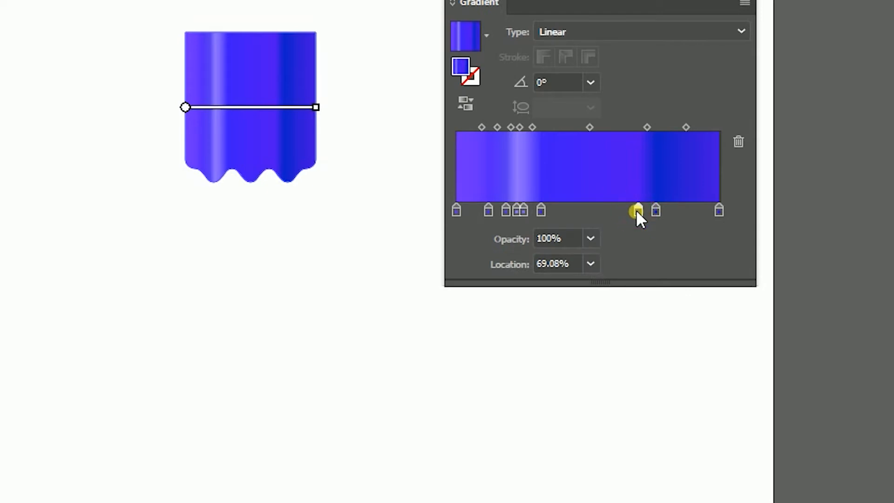
double_click(636, 211)
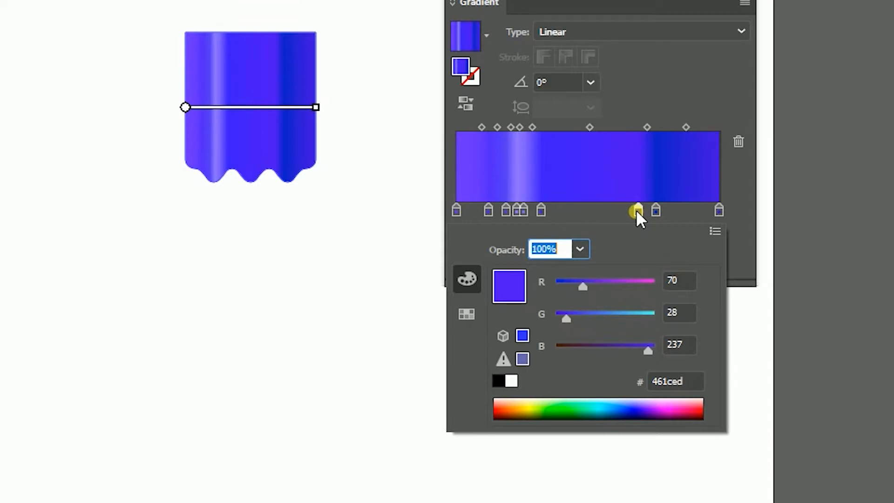
left_click(653, 205)
double_click(653, 204)
left_click(653, 205)
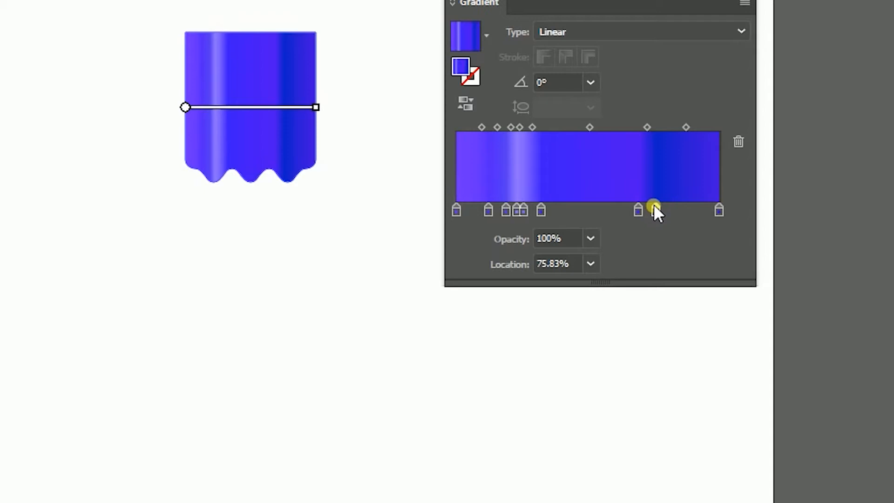
double_click(654, 207)
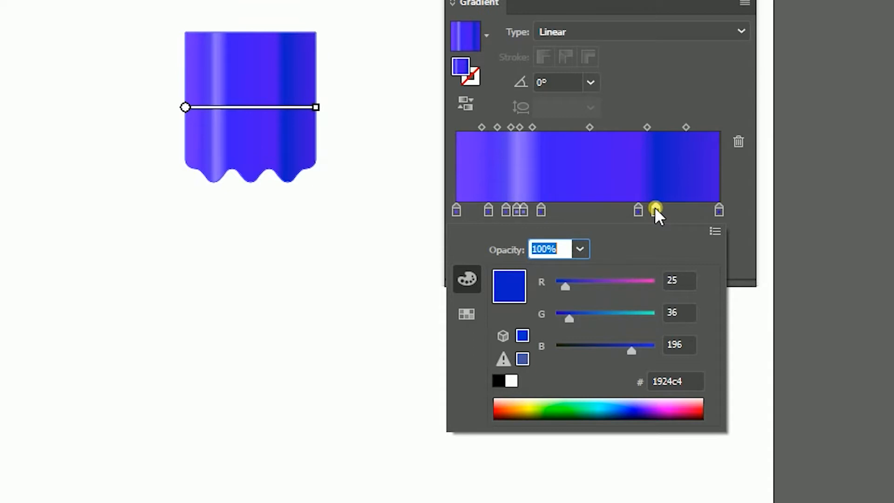
double_click(719, 208)
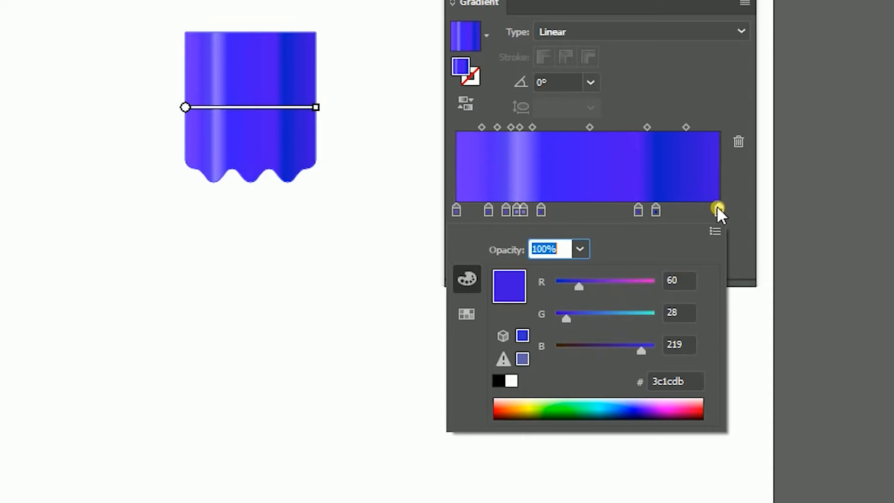
left_click(712, 211)
left_click(59, 3)
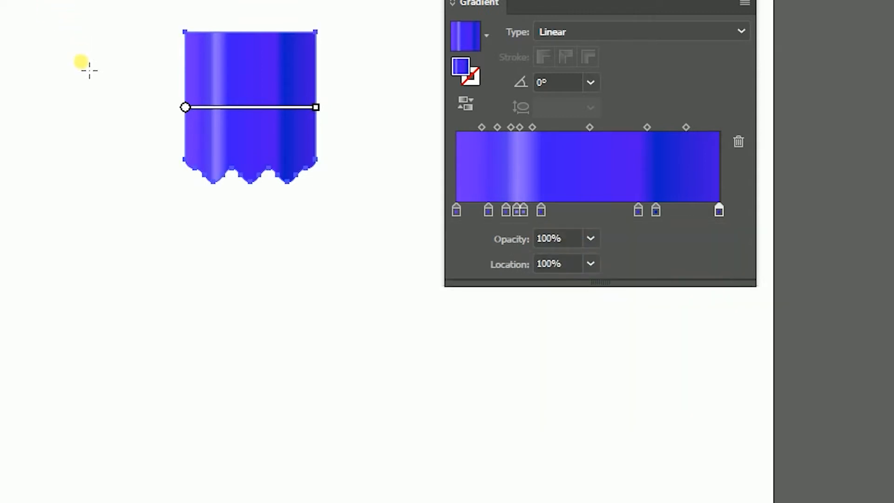
key("v")
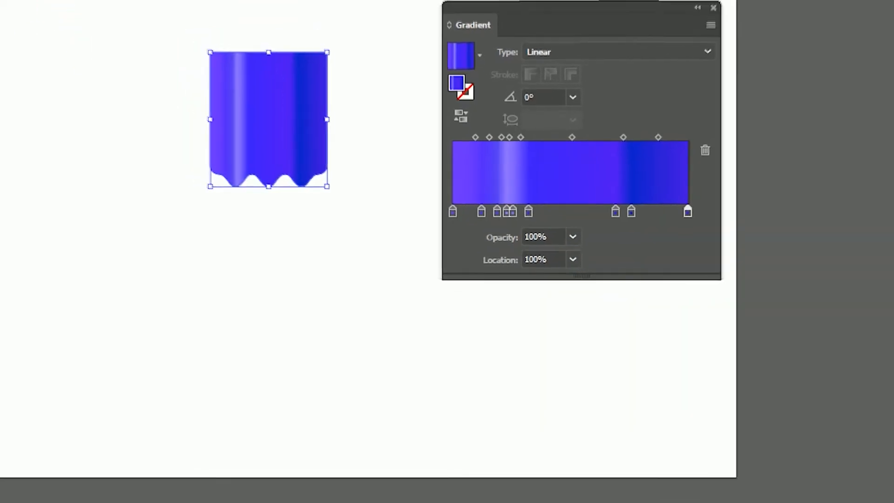
left_click(48, 60)
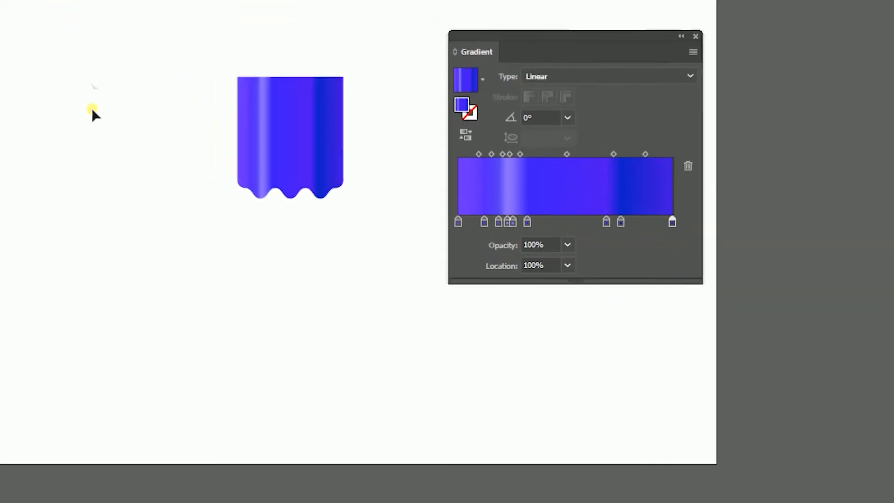
Move the gradient shape down to Y 787.5 px and place a copy behind its upper part at Y 595.5 px, leaving the copy selected.
left_click_drag(354, 164, 360, 288)
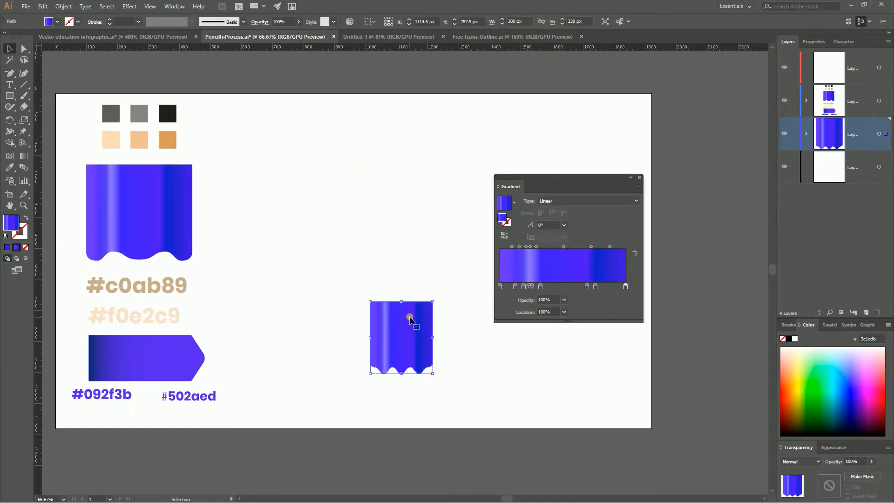
left_click_drag(405, 330, 403, 269)
left_click(339, 196)
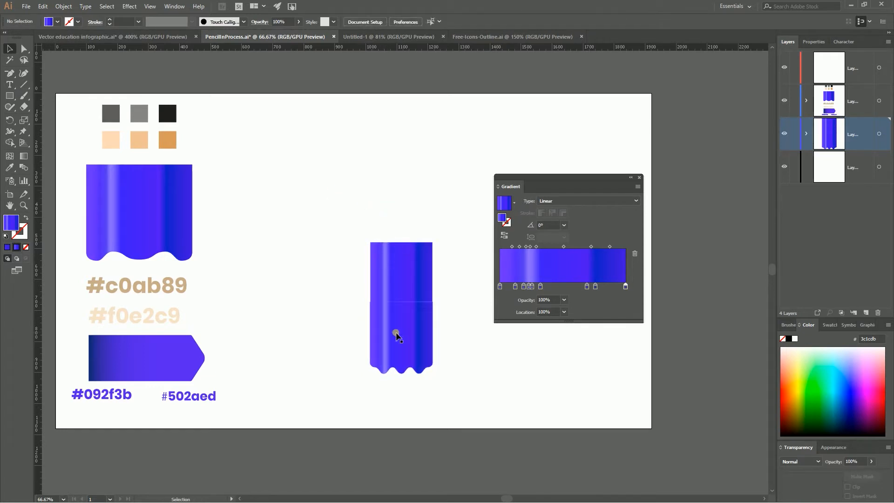
left_click(402, 274)
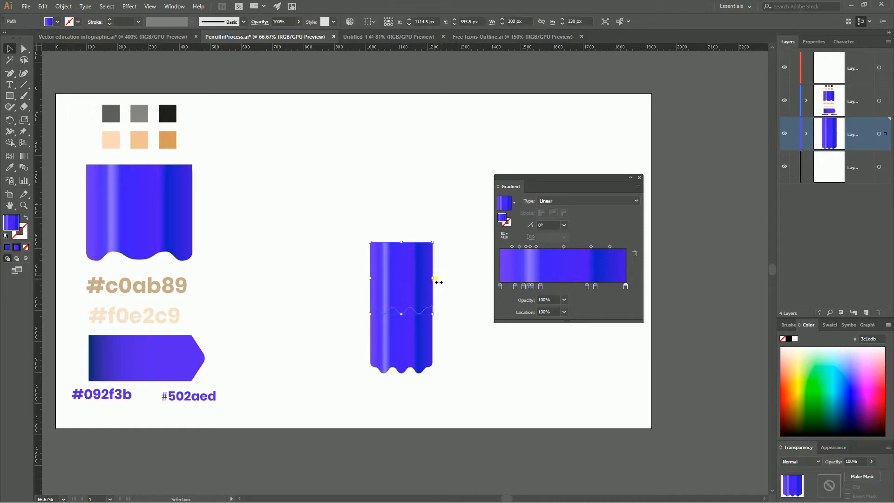
left_click_drag(438, 282, 433, 282)
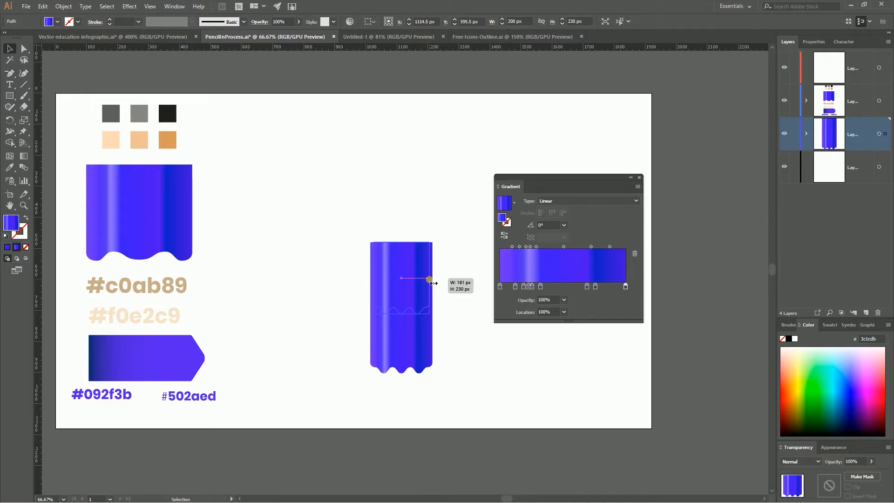
left_click_drag(433, 282, 433, 282)
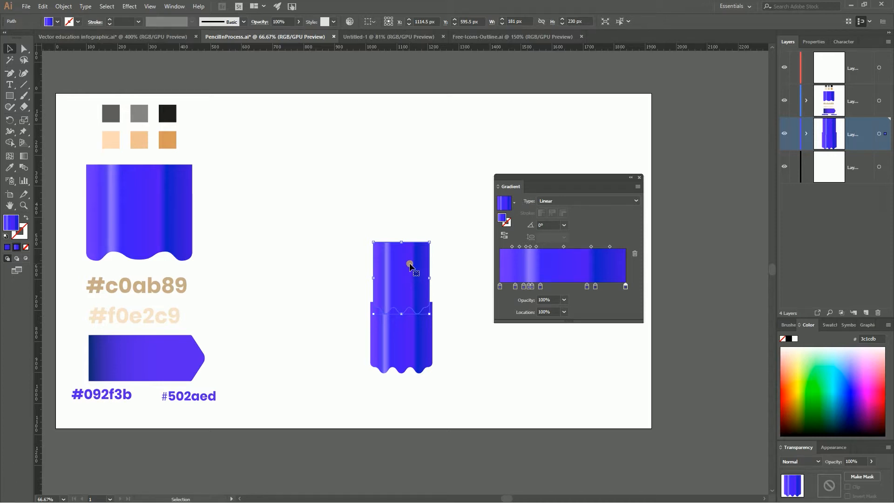
key("ctrl+z")
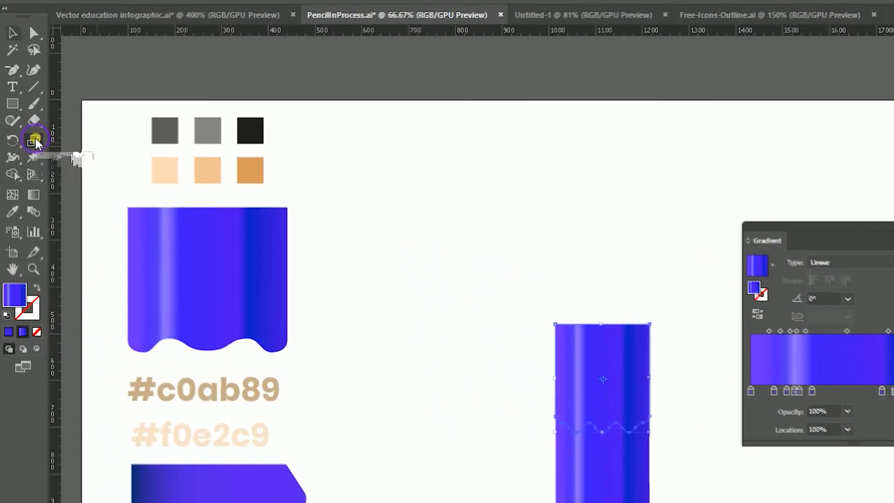
Scale the selected copy non-uniformly to 90% horizontally and 100% vertically.
double_click(27, 120)
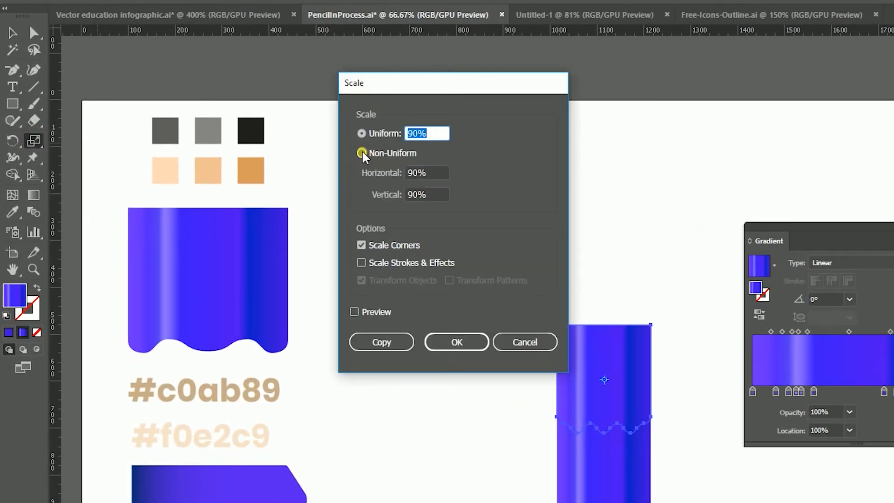
left_click(362, 153)
left_click(421, 173)
left_click_drag(419, 196, 406, 199)
key("BackSpace")
type("100")
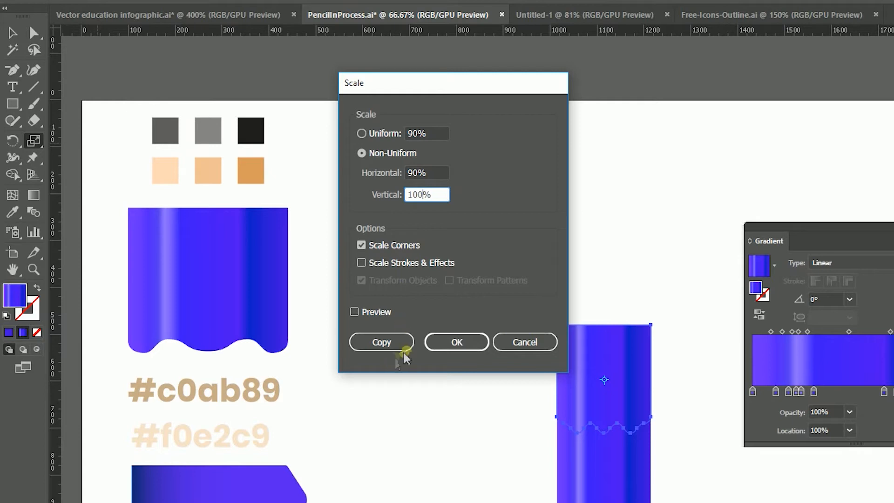
left_click(457, 342)
left_click(11, 32)
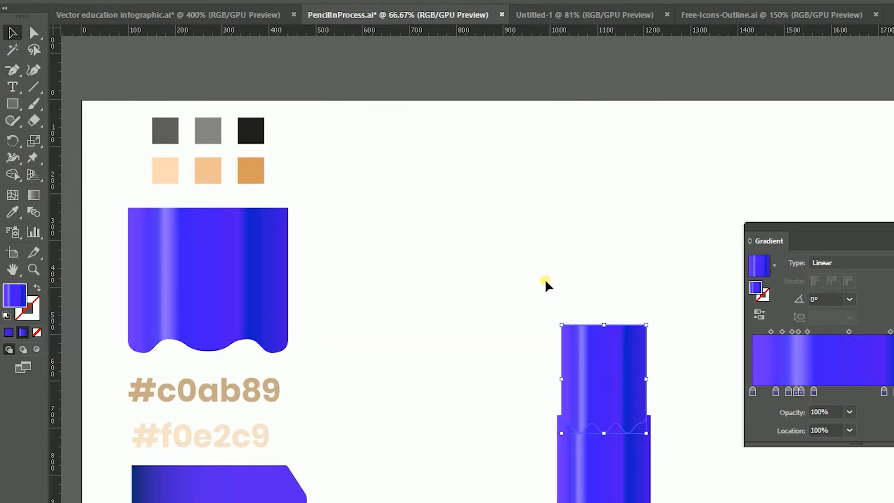
key("a")
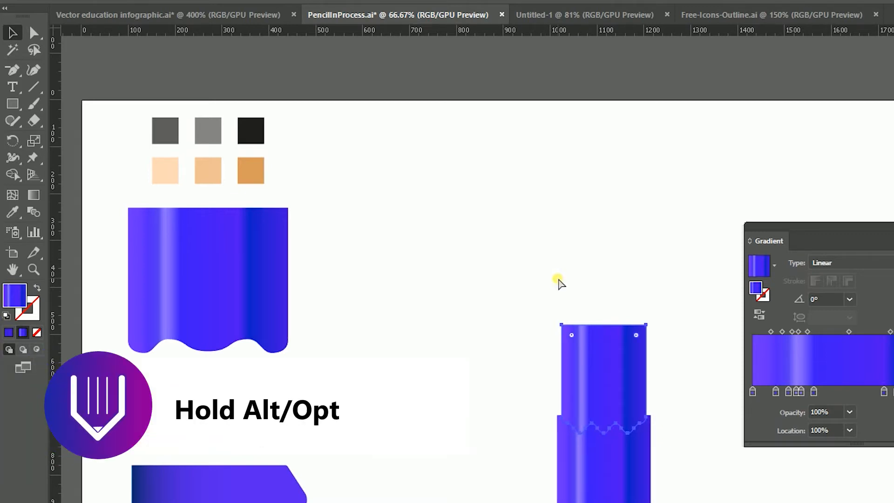
key("v")
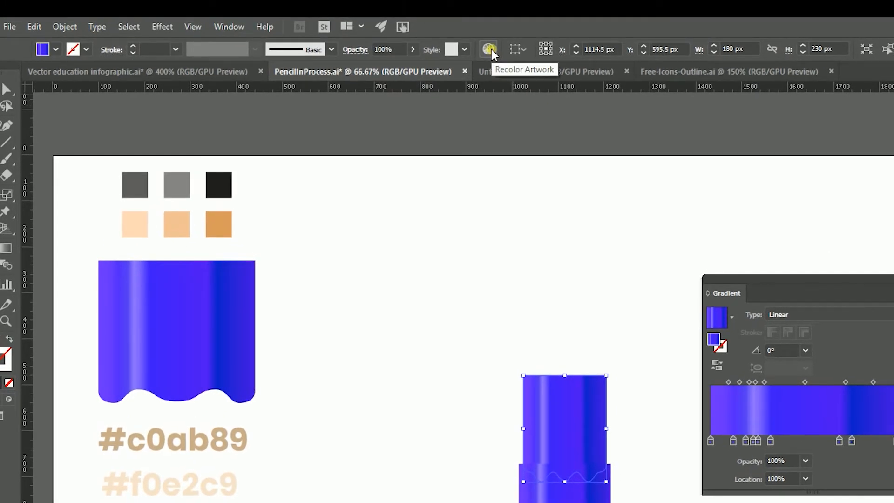
Recolor the narrowed upper segment from blue to orange with its harmony colors linked, and deselect it.
left_click(489, 49)
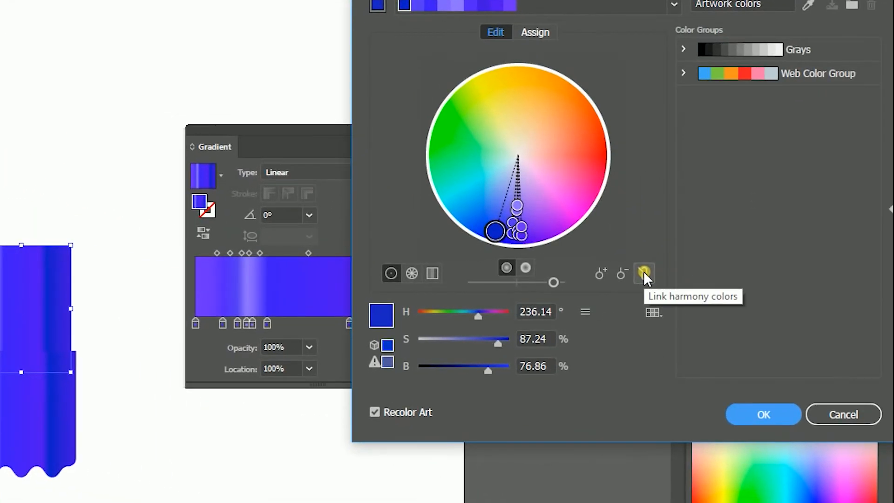
left_click(643, 272)
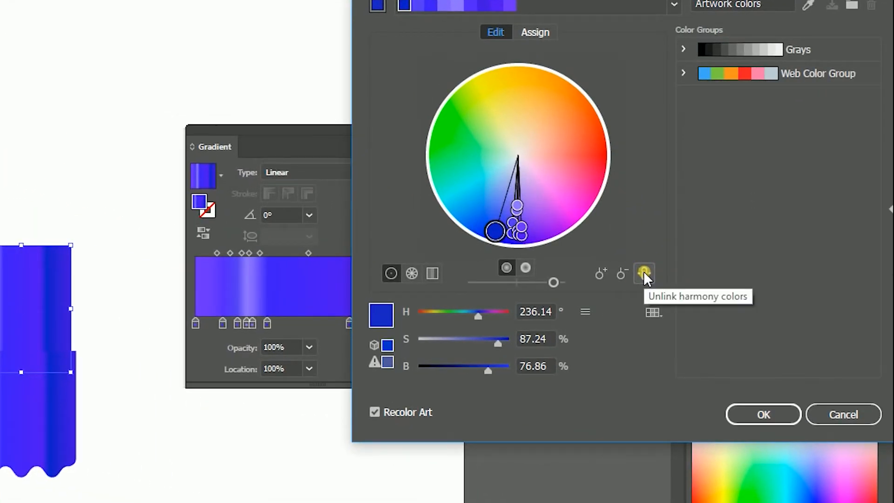
mouse_move(495, 231)
left_mouse_down()
mouse_move(535, 225)
mouse_move(590, 173)
mouse_move(597, 142)
mouse_move(575, 112)
left_mouse_up()
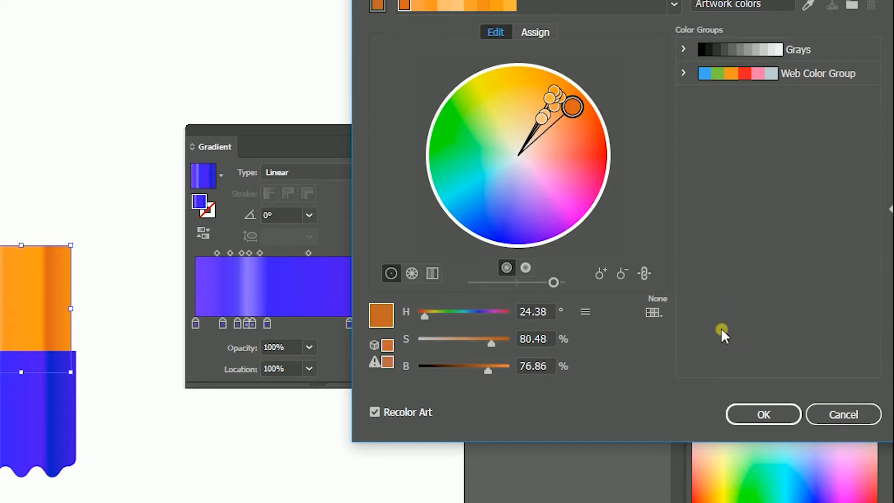
left_click(763, 414)
left_click(54, 164)
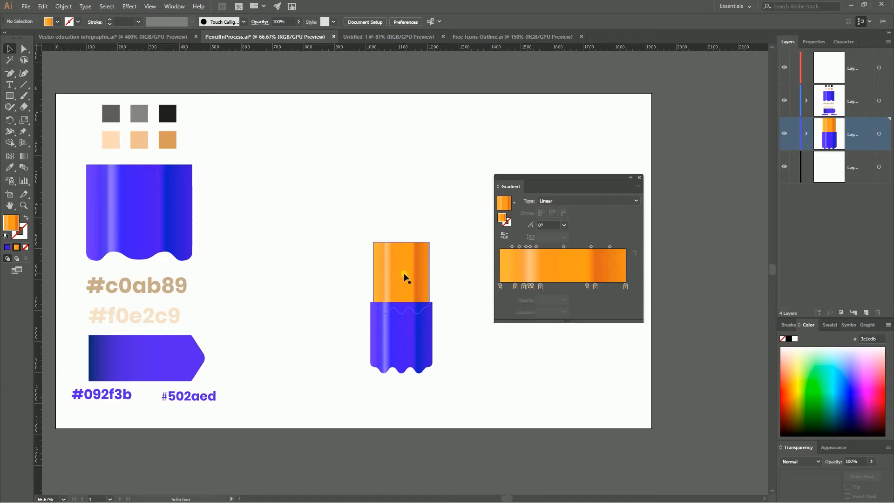
Place a copy of the orange segment above it at Y 415.5 px and scale it to 90% horizontally.
left_click_drag(412, 280, 408, 224)
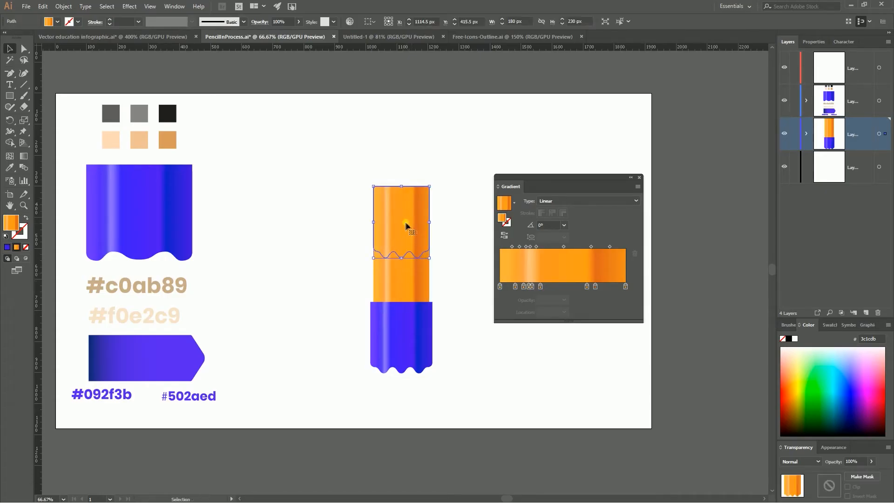
double_click(24, 120)
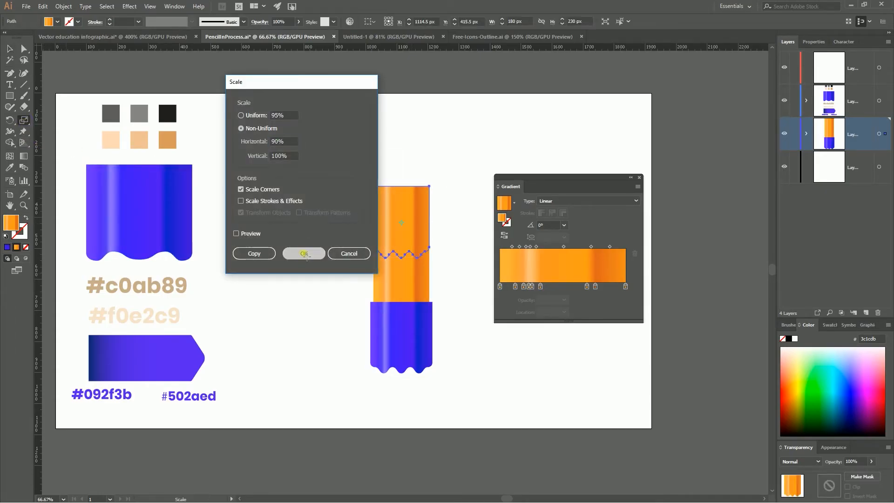
left_click(304, 253)
key("ctrl")
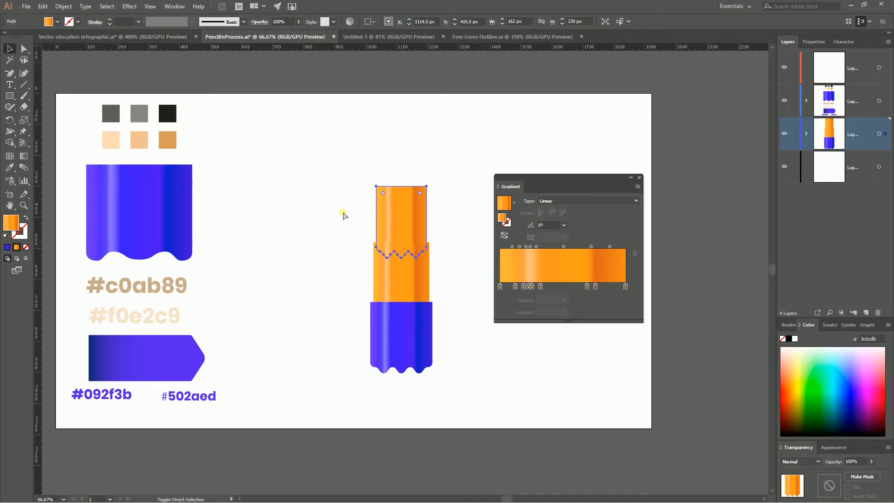
Recolor the third segment to red-orange by rotating its linked harmony colors.
left_click(350, 21)
left_click(752, 258)
left_click_drag(719, 172, 727, 185)
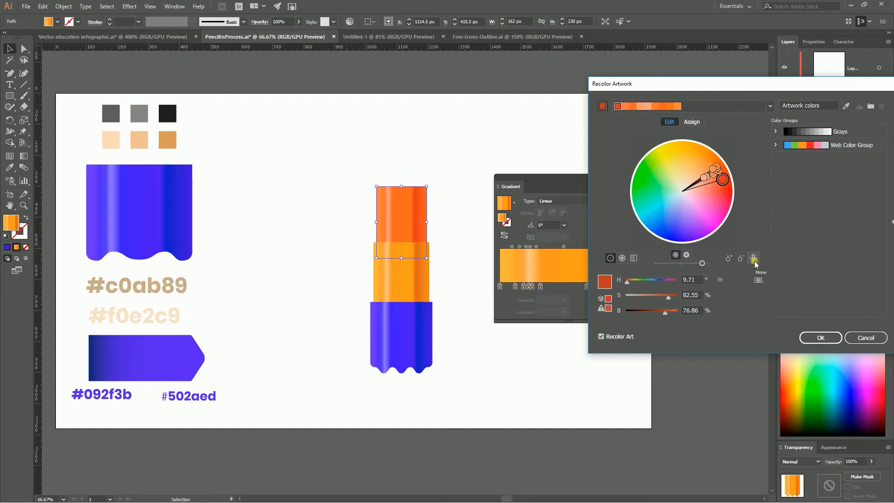
left_click(820, 337)
Place a copy of the red-orange segment above it at Y 247.5 px and scale it to 90% horizontally.
left_click_drag(410, 217, 410, 164)
key("ctrl")
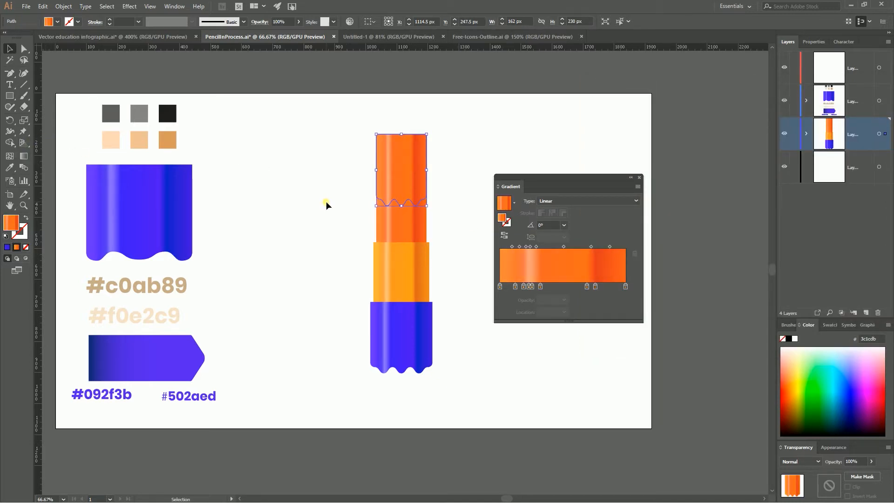
double_click(24, 120)
key("Return")
key("v")
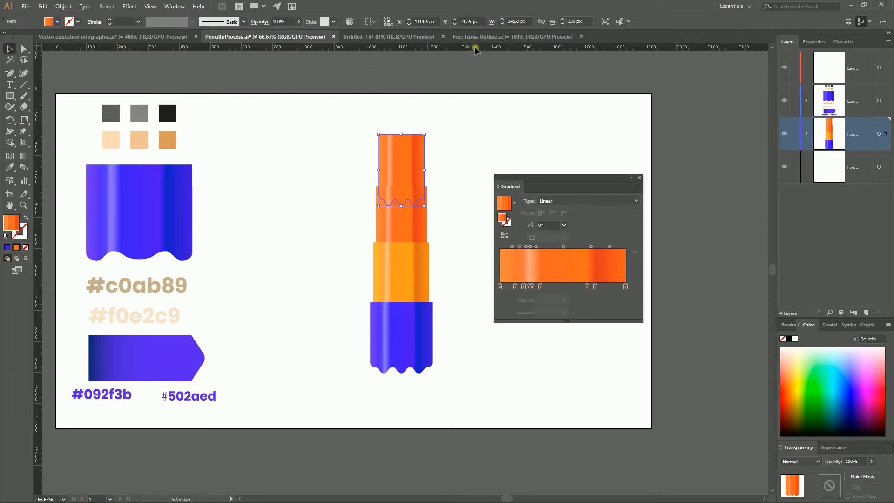
Recolor the topmost segment to violet by rotating its linked harmony colors, and deselect it.
left_click(349, 22)
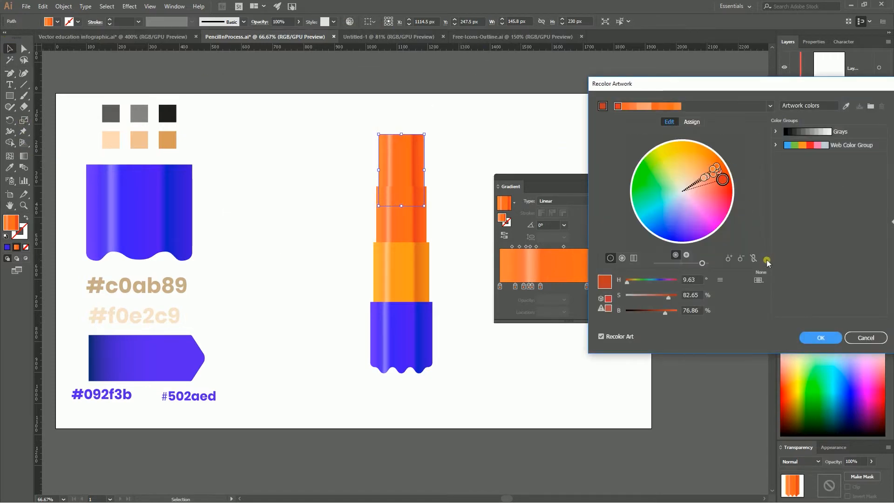
mouse_move(723, 181)
left_mouse_down()
mouse_move(712, 163)
mouse_move(669, 156)
mouse_move(639, 180)
mouse_move(643, 207)
mouse_move(676, 226)
left_mouse_up()
left_click(837, 339)
left_click(450, 124)
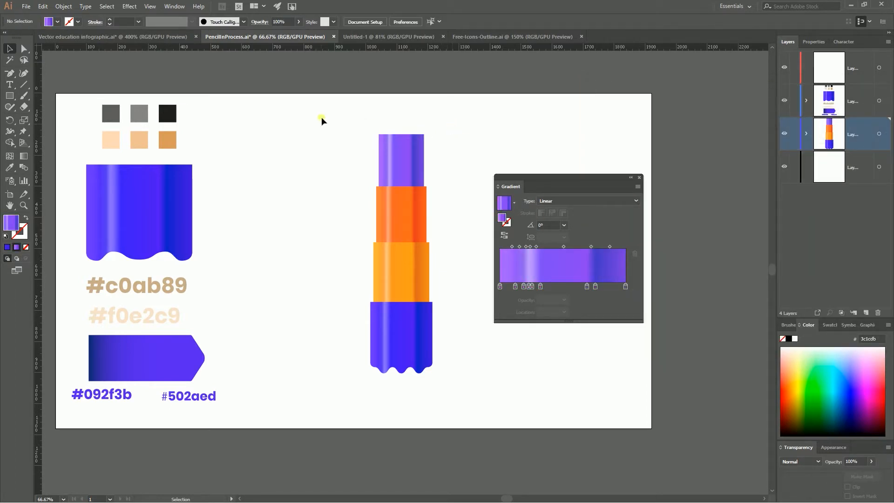
Move the whole stack up and left so the blue segment sits at X 1006.5 px, Y 702.5 px.
left_click(419, 225)
mouse_move(419, 226)
left_mouse_down()
mouse_move(372, 200)
mouse_move(385, 200)
left_mouse_up()
left_click(419, 213)
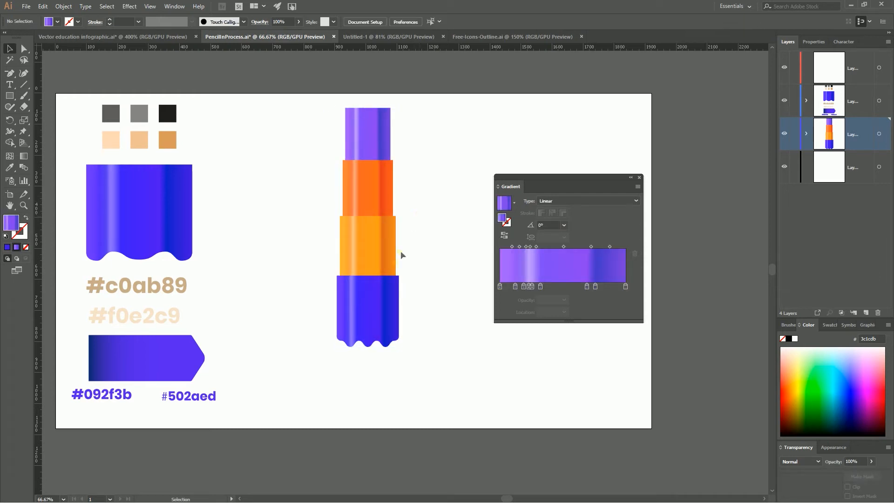
Draw a 180 px wide rectangle over the joint between the light orange and blue segments and extend it down to 31 px tall.
left_click(9, 96)
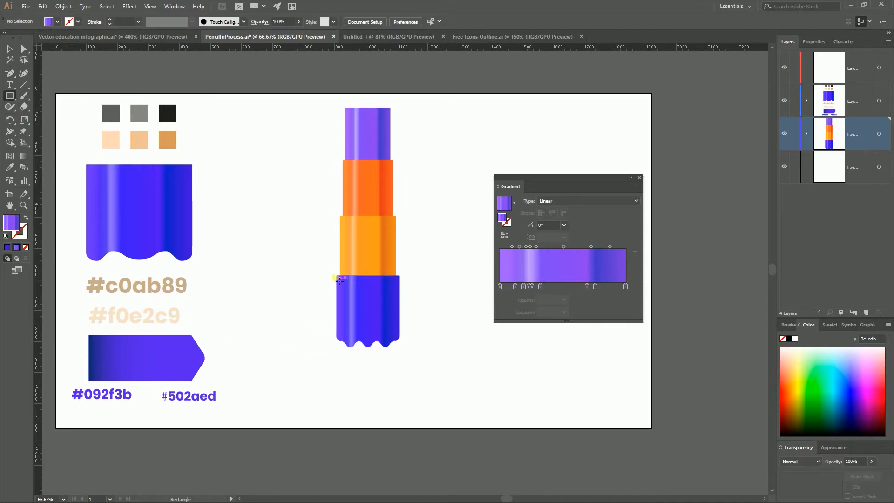
key("ctrl+equal")
key("ctrl+equal")
key("ctrl+equal")
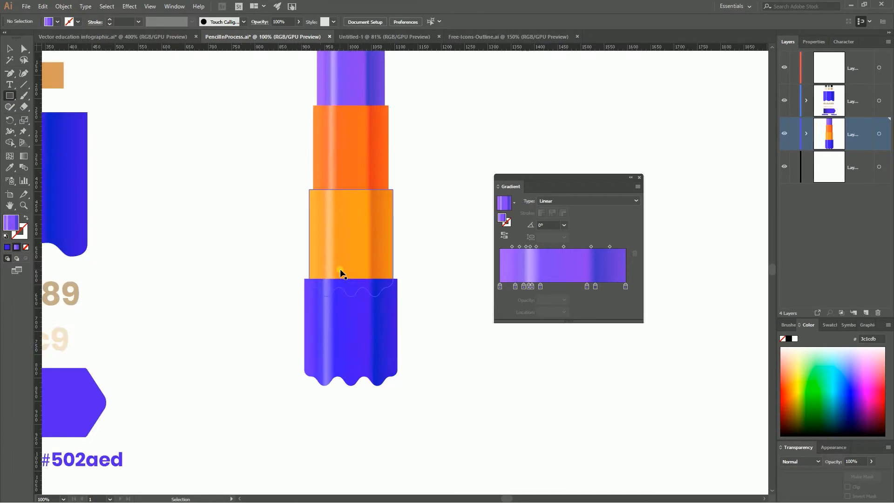
left_click_drag(215, 274, 383, 295)
key("v")
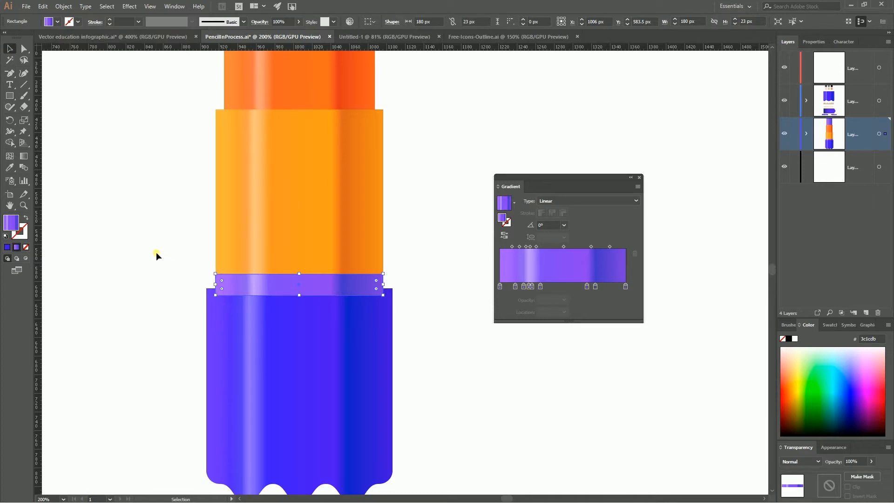
left_click_drag(299, 294, 299, 304)
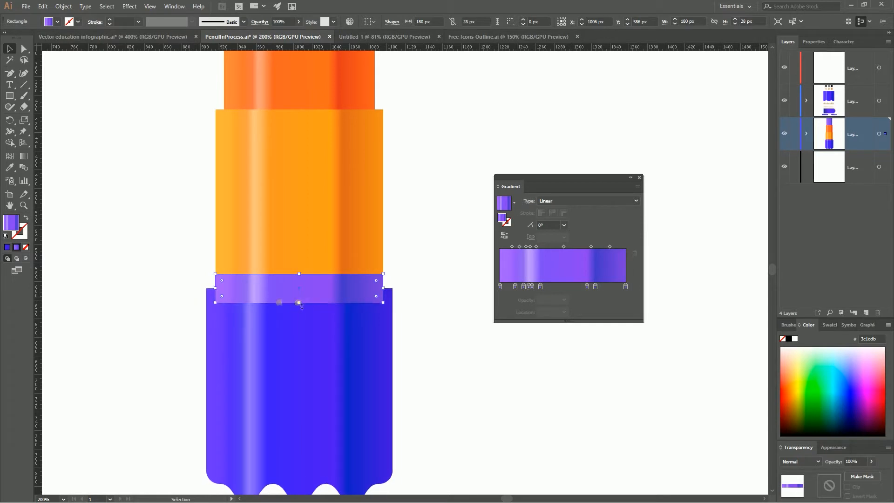
left_click(209, 291)
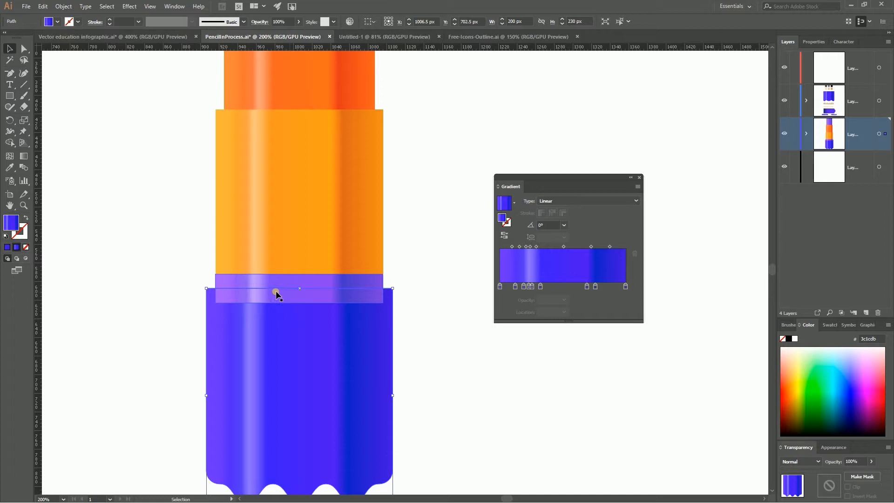
left_click(322, 278)
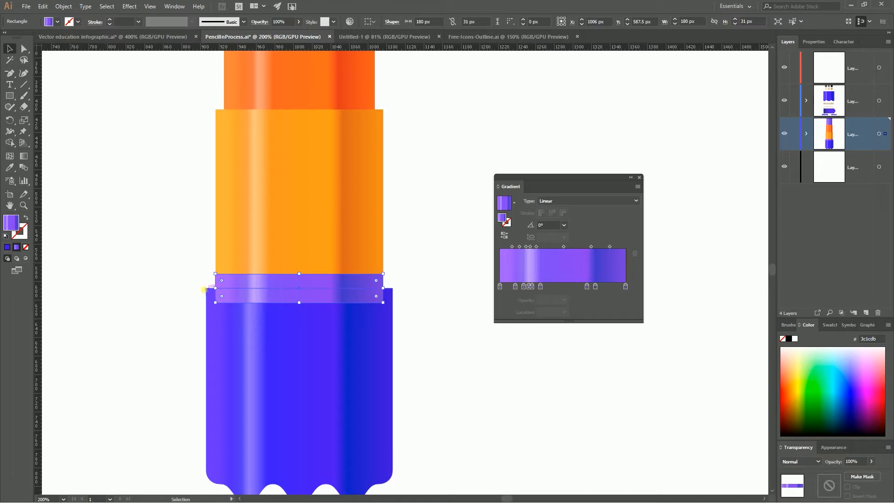
left_click(209, 292)
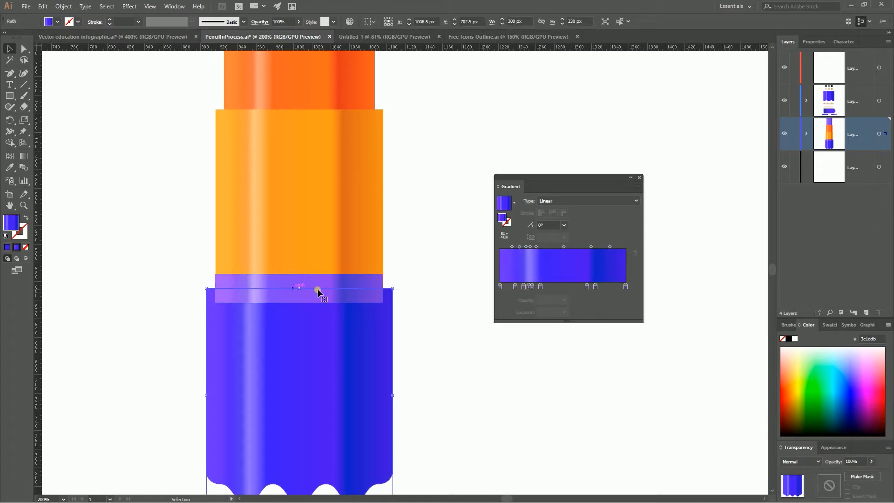
scroll(423, 327, "down", 3)
left_click_drag(343, 283, 361, 347)
left_click_drag(383, 303, 347, 234)
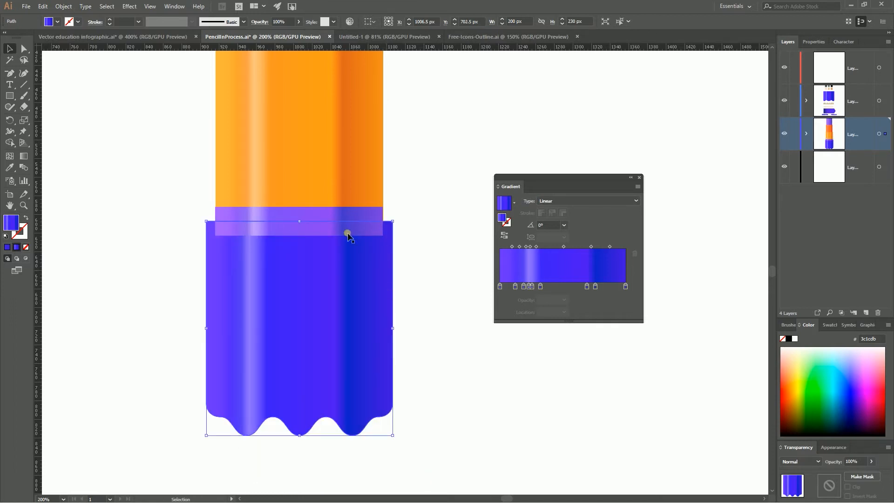
Apply the White, Black gradient preset to the rectangle over the joint.
left_click(275, 214)
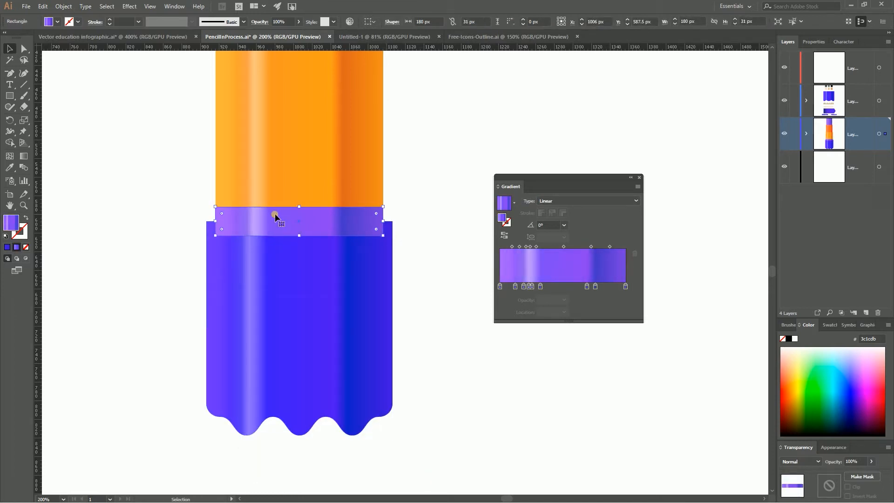
left_click(514, 202)
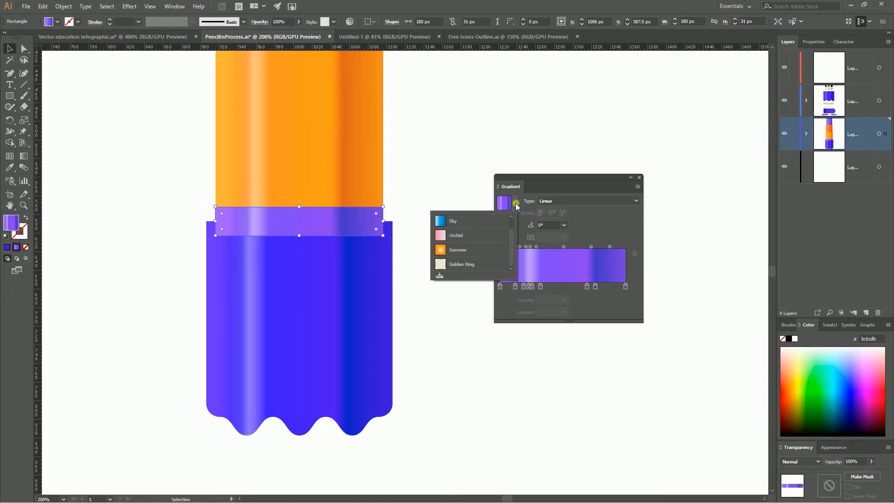
key("super+plus")
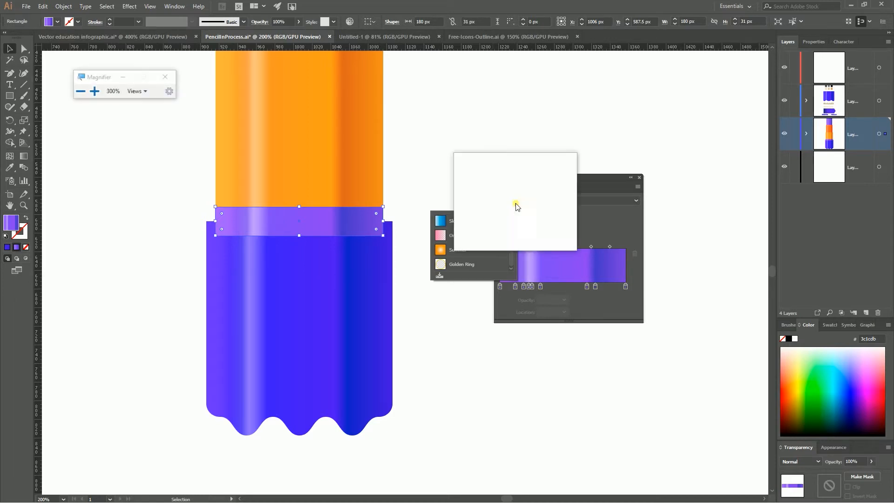
key("super+Escape")
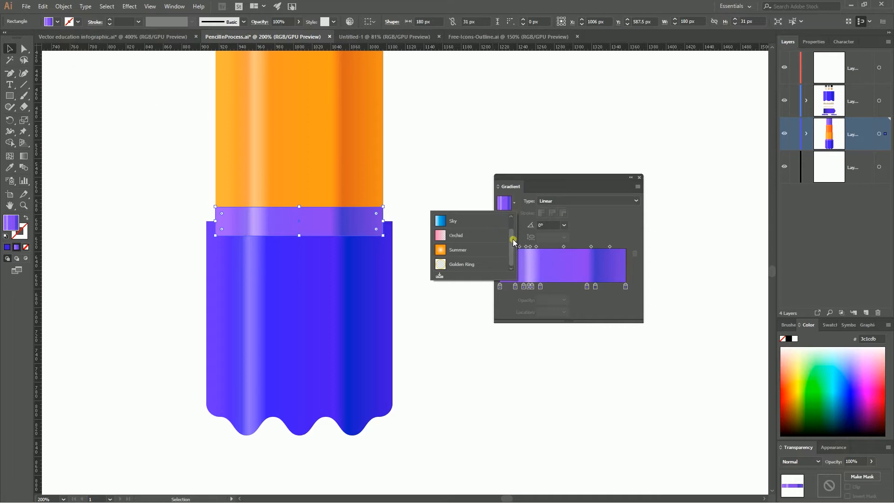
left_click_drag(511, 240, 514, 219)
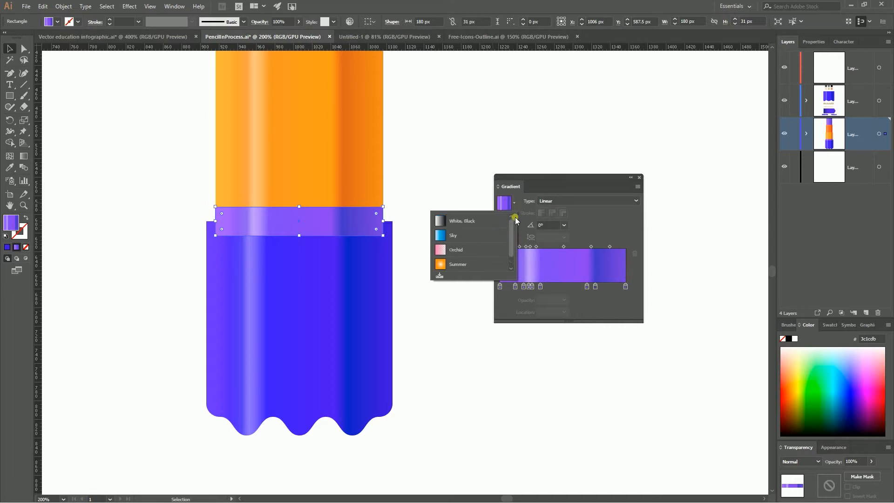
left_click(462, 226)
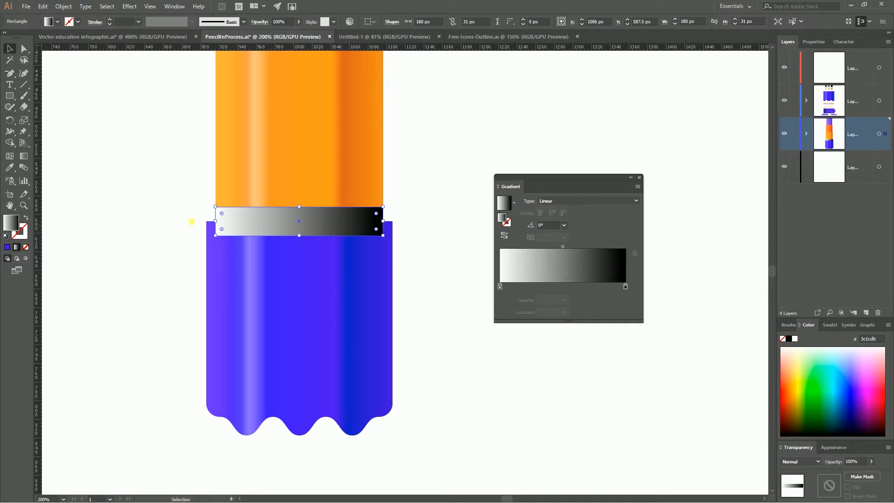
Run the rectangle's gradient vertically at about -90.9° and reverse it so black lies at the upper edge.
key("g")
left_click_drag(299, 206, 299, 236)
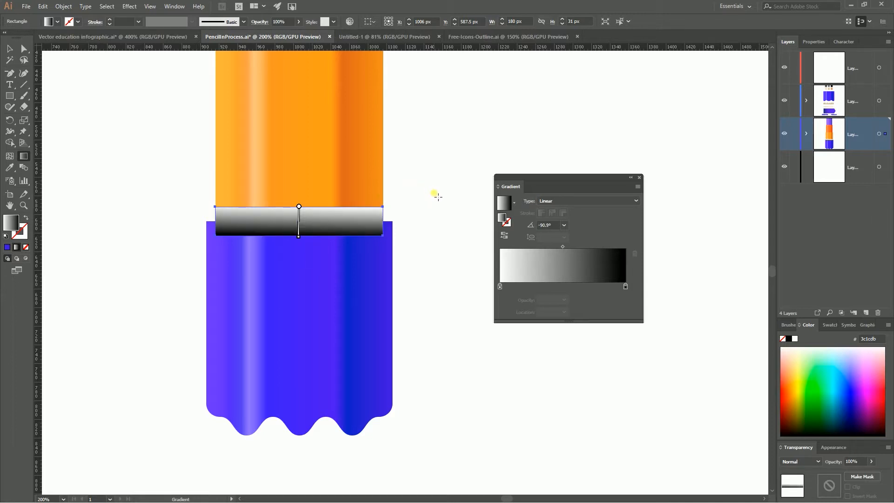
left_click(503, 237)
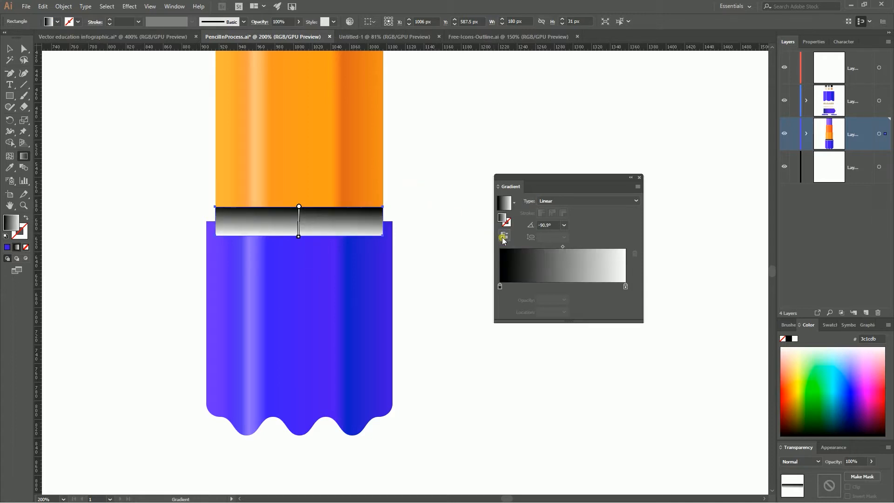
key("v")
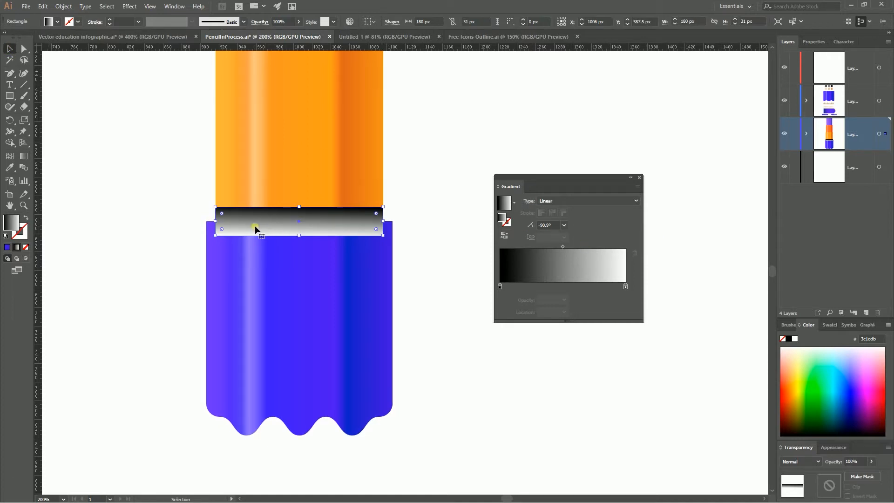
Set the joint rectangle's blend mode to Multiply and reverse its gradient so black lies at the lower edge.
left_click(796, 462)
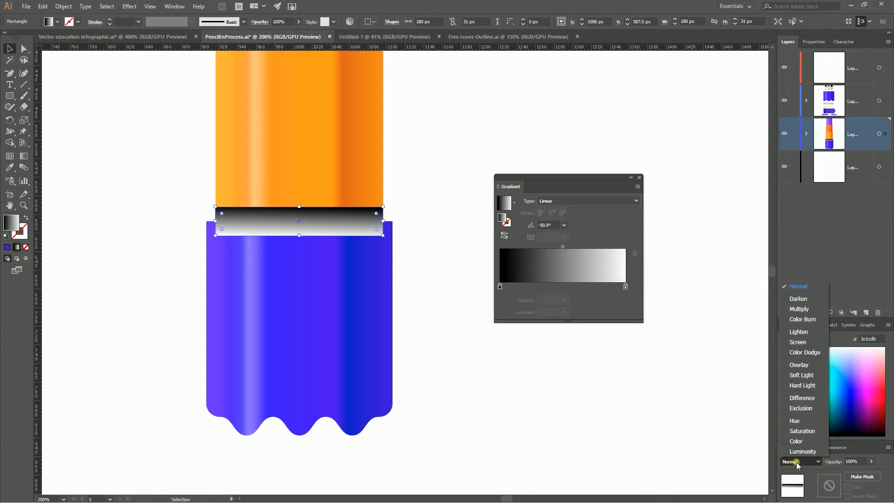
left_click(804, 311)
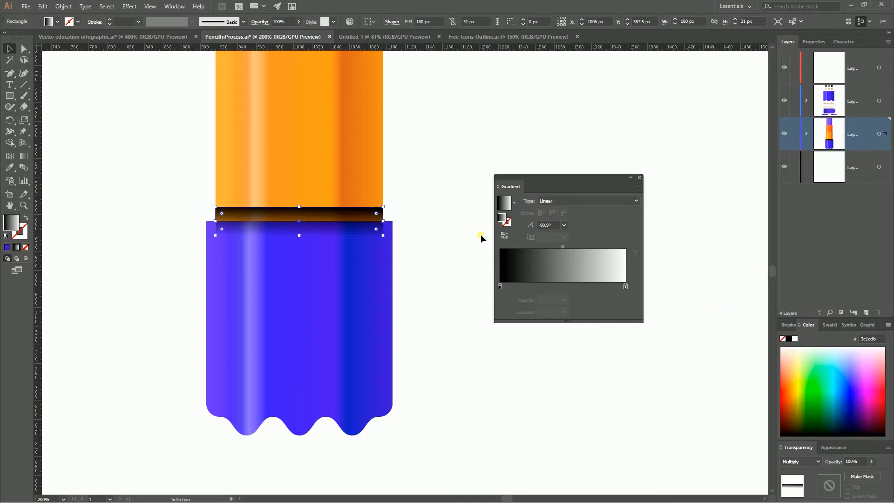
left_click(504, 235)
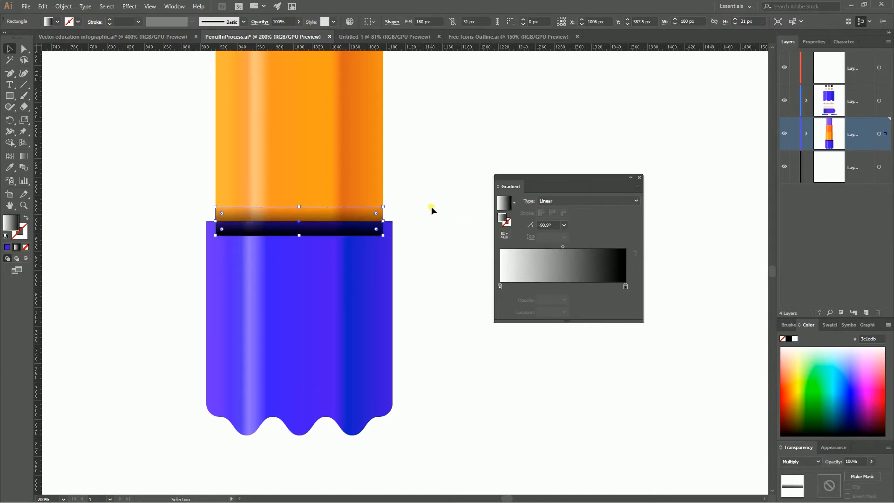
Bring the blue segment to the front so it covers the lower half of the shadow rectangle.
left_click(431, 206)
left_click(301, 281)
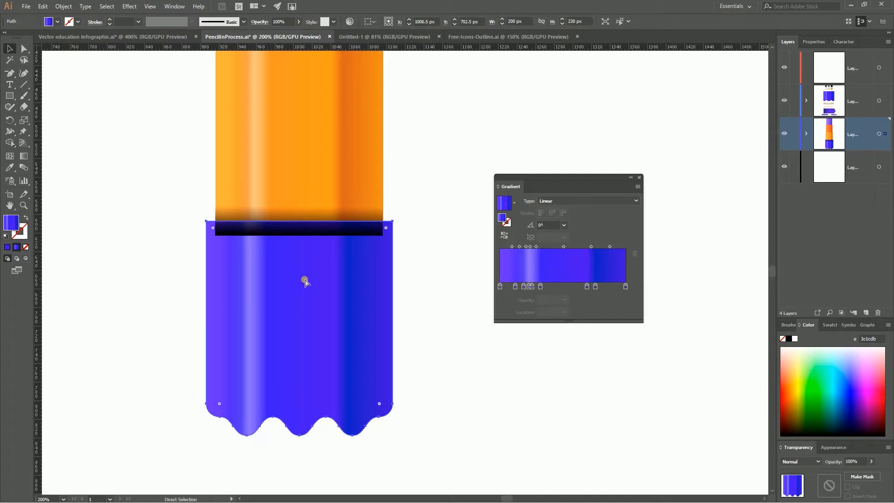
key("ctrl+shift+bracketright")
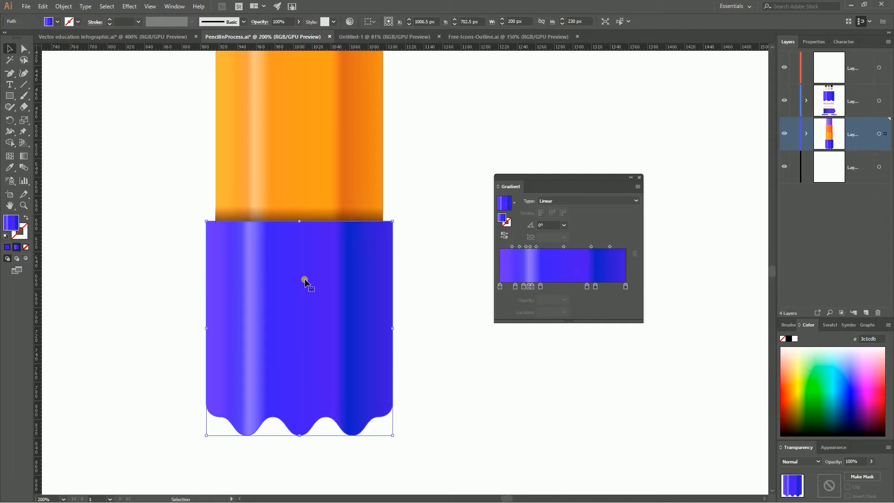
Shift the midpoint of the shadow rectangle's gradient to 60.4% for a softer shadow.
scroll(172, 281, "up", 2)
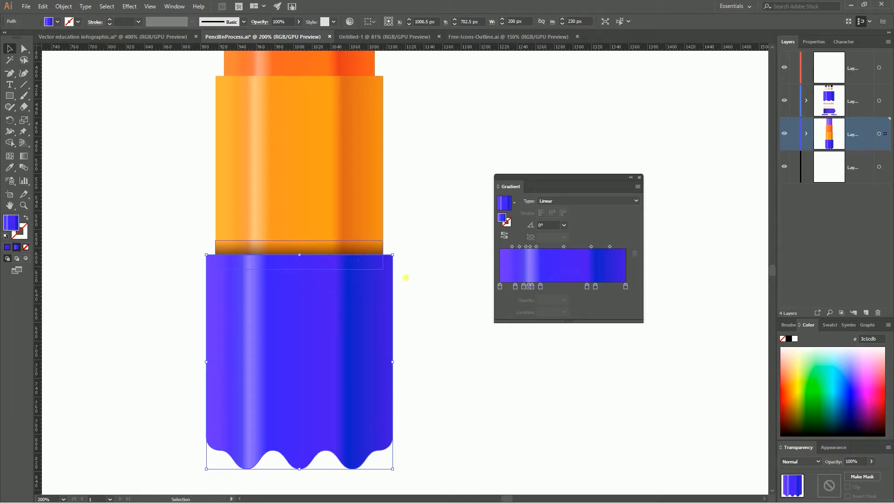
left_click(350, 244)
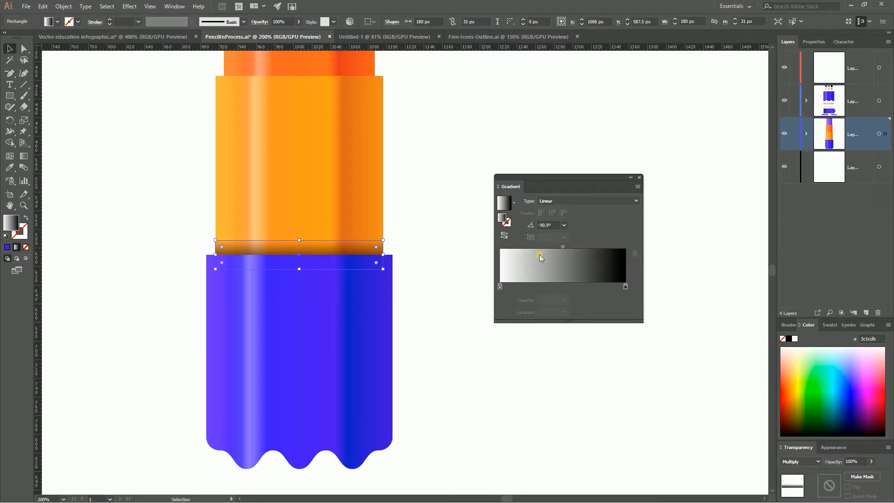
mouse_move(562, 247)
left_mouse_down()
mouse_move(531, 248)
mouse_move(575, 247)
left_mouse_up()
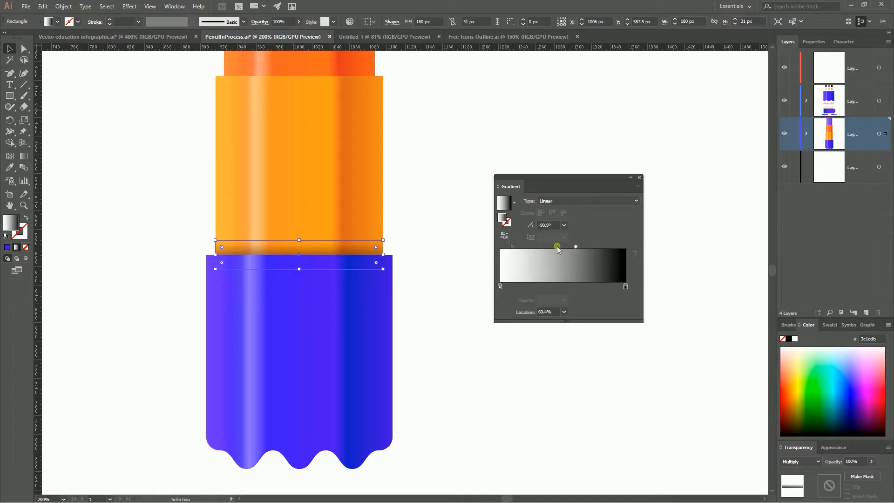
Copy the shadow onto the joint between the dark orange and light orange segments, fitted to 162 px wide at Y 397.5 px.
scroll(423, 237, "up", 2)
scroll(424, 239, "up", 2)
left_click(431, 264)
left_click_drag(352, 328, 374, 159)
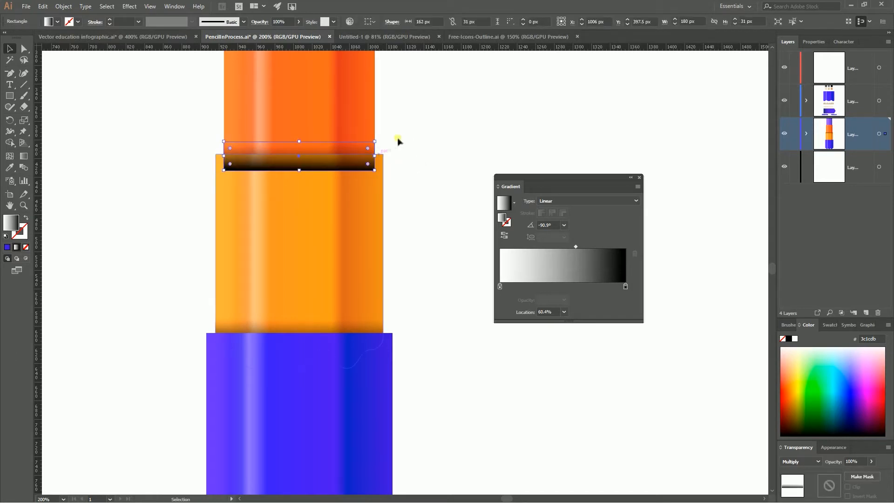
Bring the light orange and blue segments with their shadow in front of the copied shadow.
left_click(381, 178)
left_click_drag(422, 259, 179, 411)
key("ctrl+shift+]")
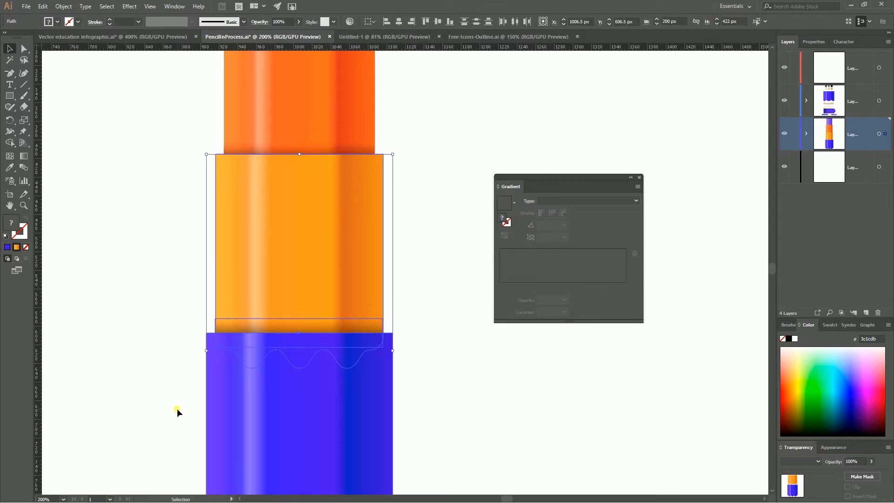
Copy the shadow onto the joint between the purple and dark orange segments, fitted to 146 px wide at Y 215.5 px.
scroll(254, 309, "up", 4)
scroll(220, 299, "up", 2)
left_click(347, 300)
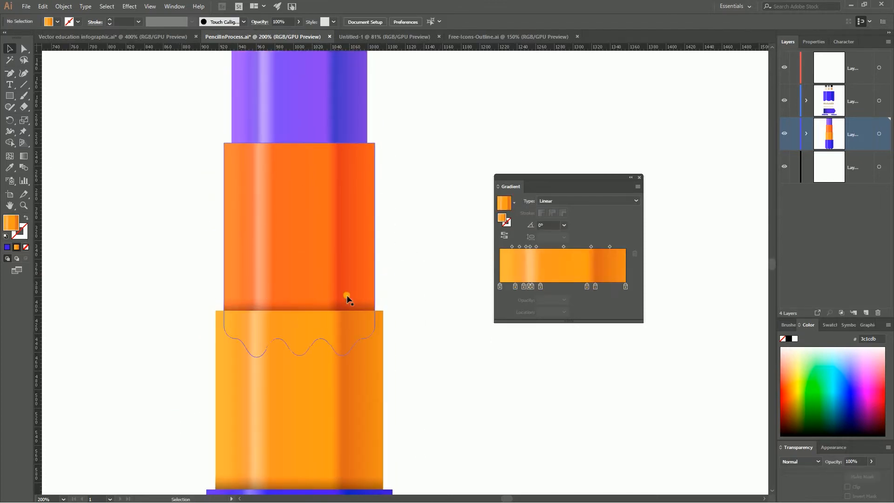
left_click_drag(330, 302, 371, 146)
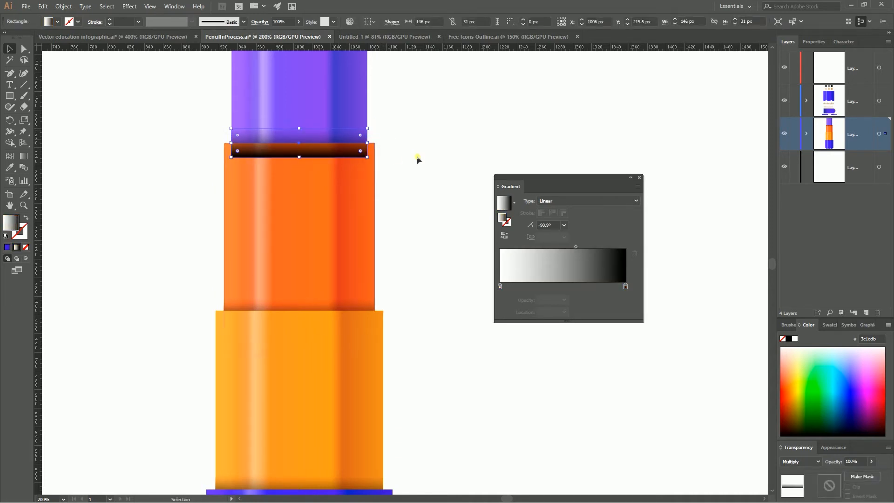
Bring the dark orange, light orange and blue segments with their shadows in front of the uppermost shadow.
scroll(172, 262, "down", 3)
mouse_move(151, 152)
left_mouse_down()
mouse_move(361, 440)
mouse_move(409, 466)
left_mouse_up()
key("ctrl+shift+]")
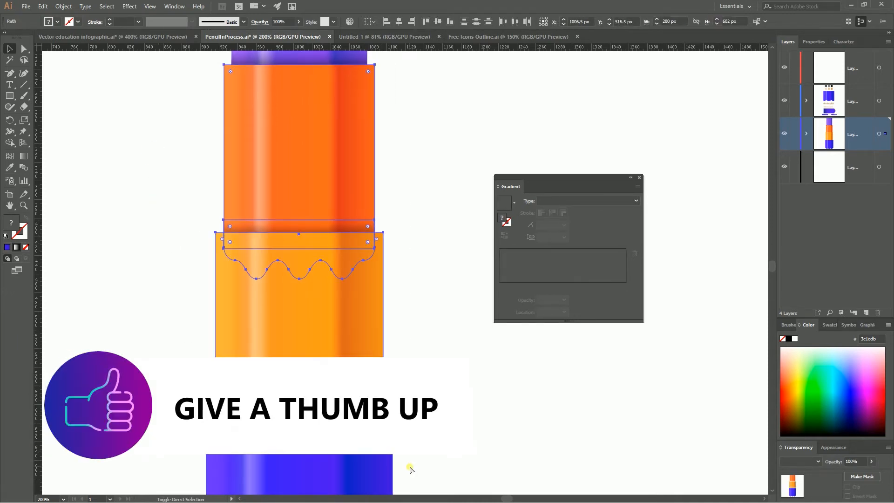
left_click(161, 206)
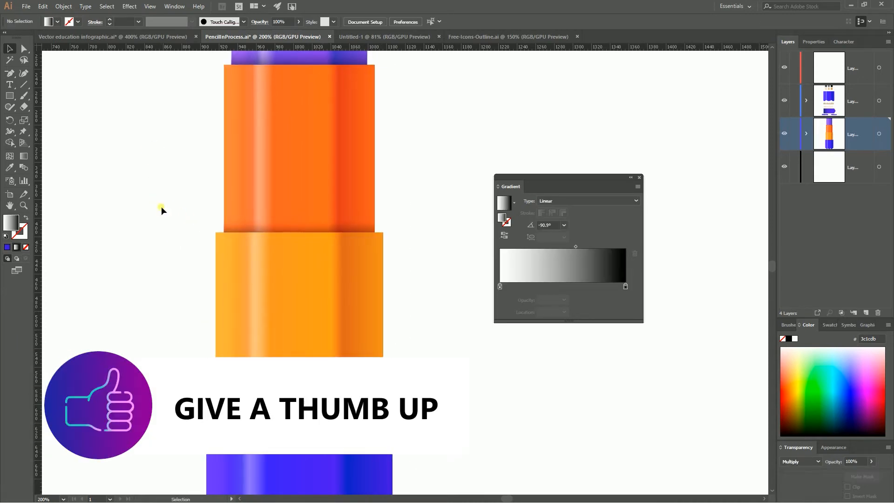
Examine the whole stack and how the wooden tip is built in the Vector education infographic document, and return to PencilInProcess.
key("ctrl+minus")
key("ctrl+minus")
mouse_move(261, 319)
left_mouse_down()
mouse_move(229, 265)
mouse_move(213, 322)
left_mouse_up()
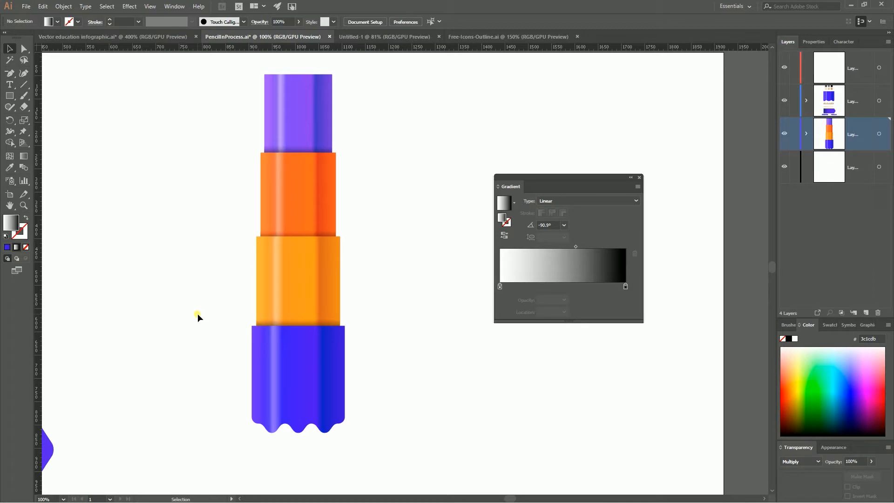
scroll(194, 311, "down", 3)
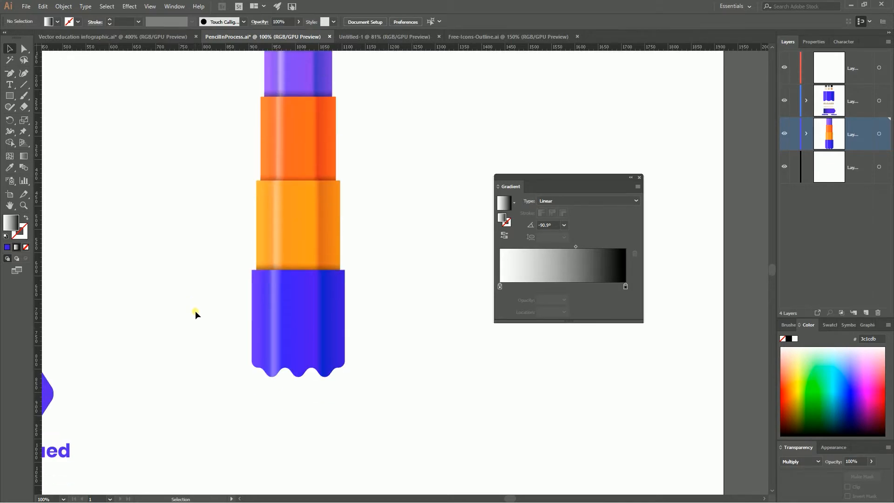
left_click(134, 36)
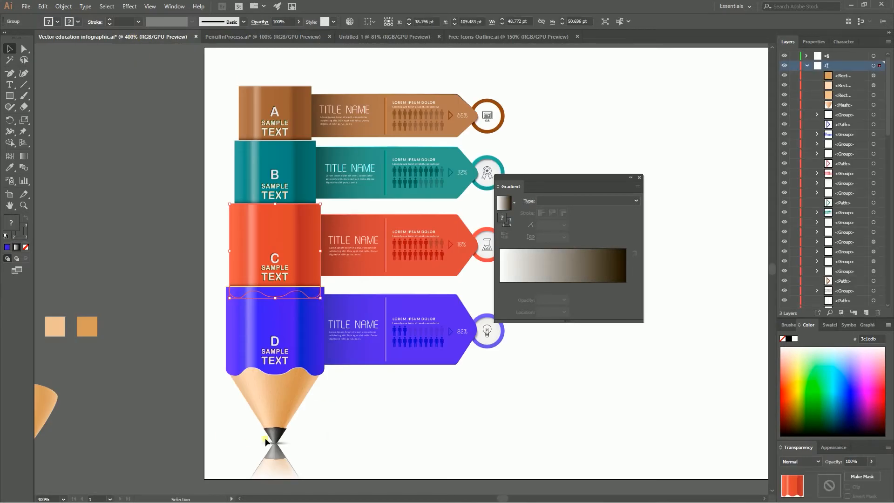
left_click(276, 401)
left_click_drag(277, 398, 360, 412)
key("ctrl+z")
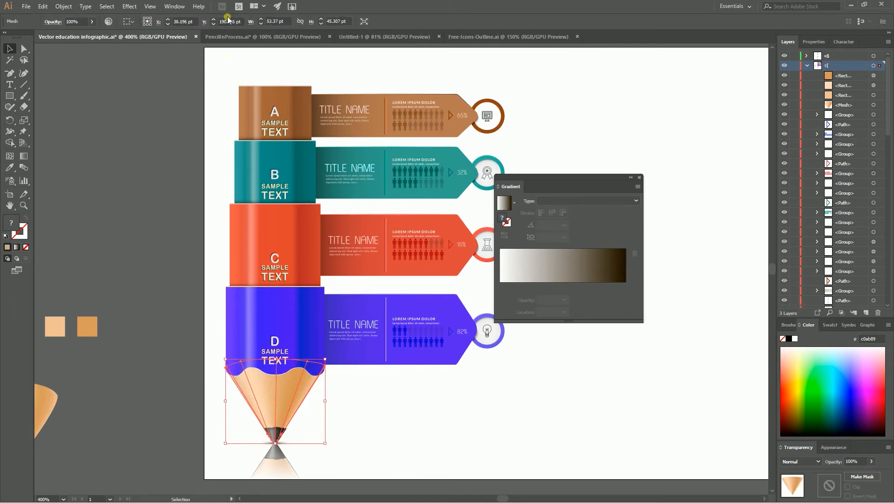
left_click(392, 38)
left_click(504, 38)
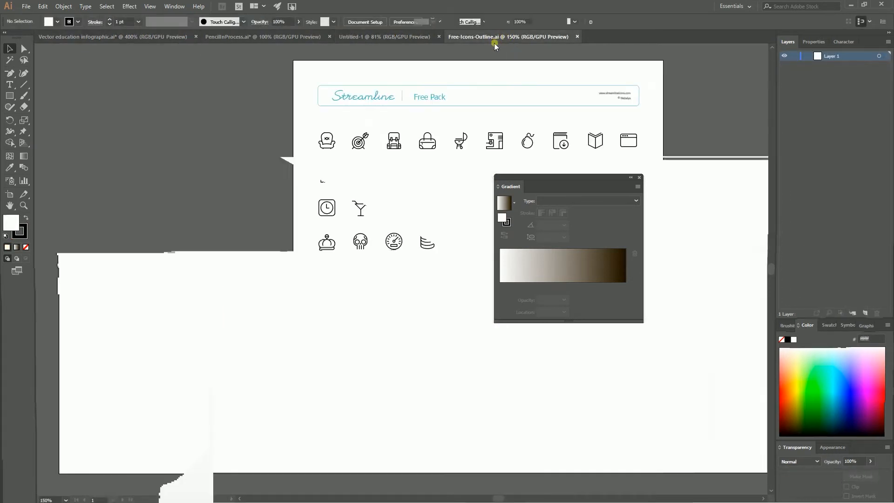
left_click(256, 37)
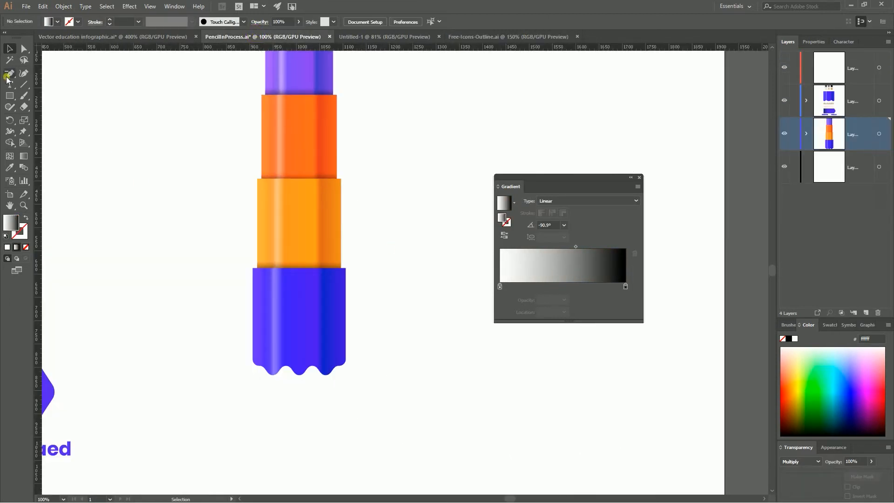
Switch to the Polygon tool for drawing on the free canvas beside the pencil stack.
left_click_drag(9, 96, 51, 130)
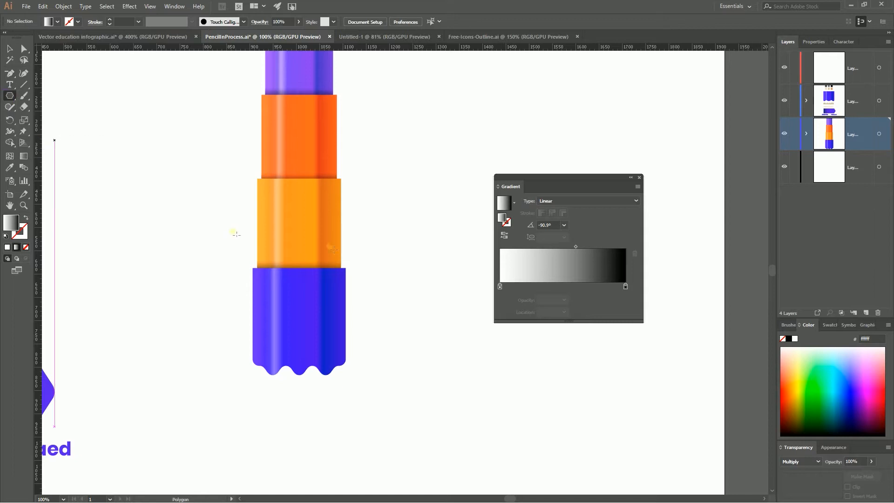
left_click_drag(420, 216, 272, 225)
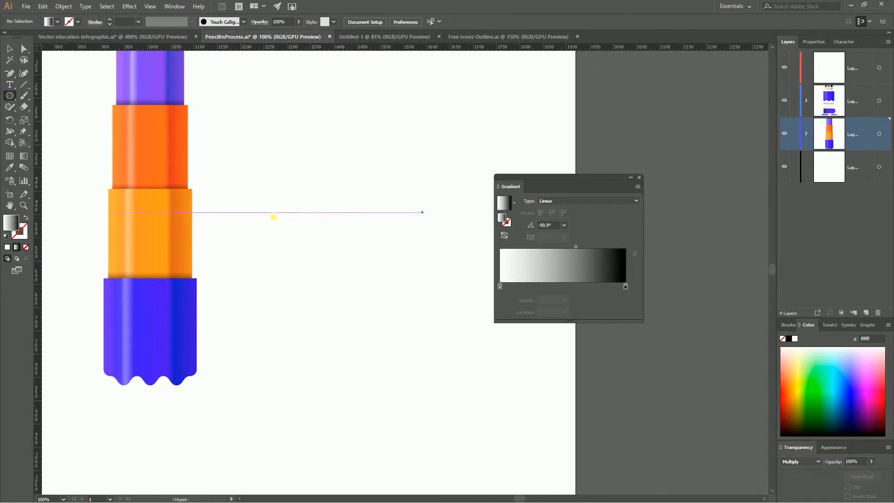
left_click_drag(322, 152, 320, 238)
key("Up")
key("Up")
key("Up")
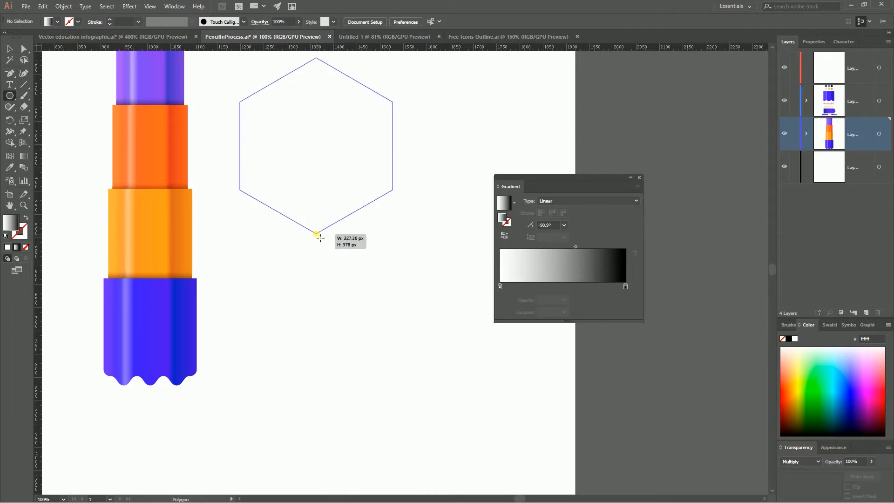
left_click_drag(320, 238, 320, 237)
key("ctrl+z")
Draw a three-sided polygon pointing down beside the stack, about 177 px wide and 153 px tall.
left_click_drag(319, 177, 321, 271)
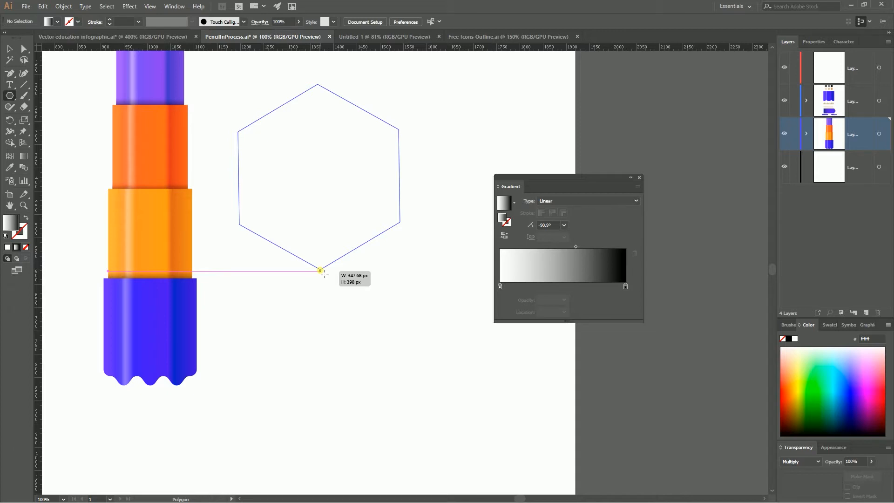
left_click_drag(324, 274, 324, 274)
key("Down")
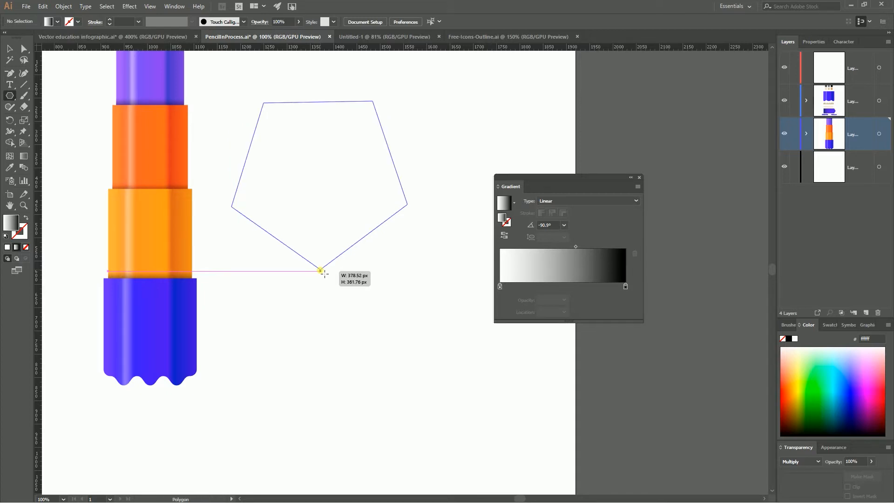
left_click_drag(324, 273, 324, 274)
key("Down")
key("Down")
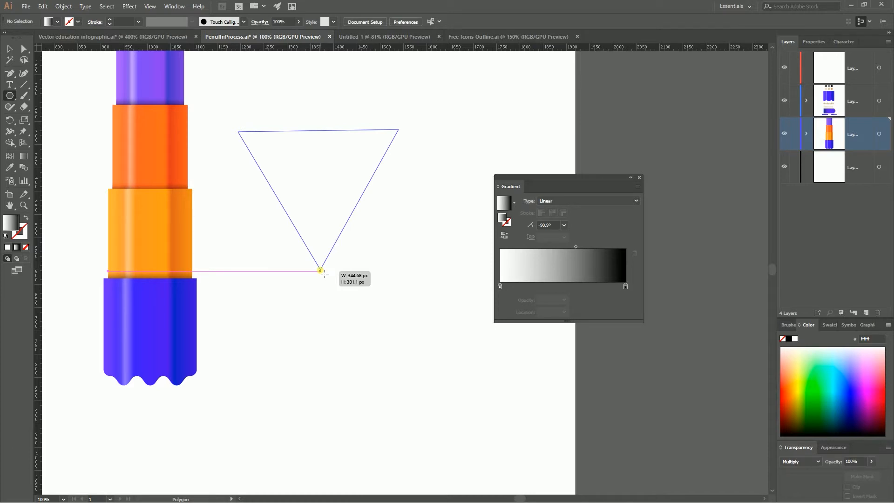
left_click_drag(324, 274, 322, 265)
left_click_drag(325, 232, 323, 226)
Move the triangle next to the grey and peach colour swatches, at X 529 px, Y 138.5 px.
key("v")
left_click_drag(365, 128, 295, 212)
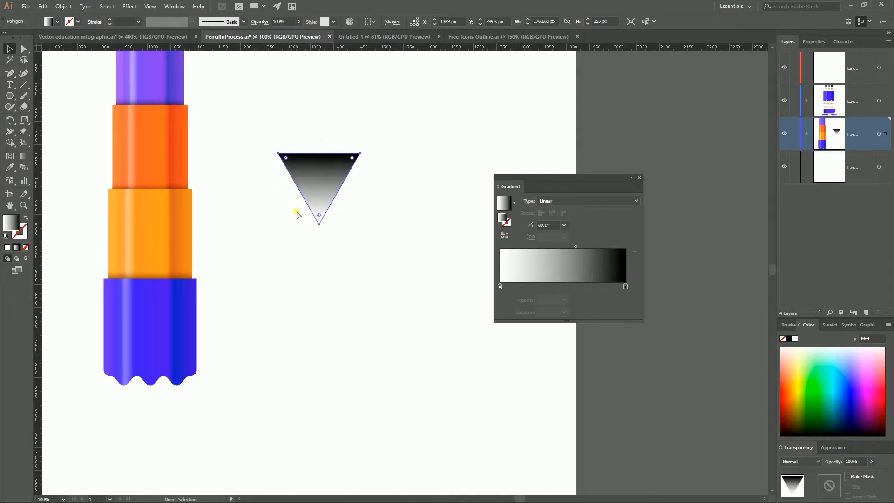
key("ctrl+minus")
key("ctrl+minus")
left_click_drag(405, 258, 202, 199)
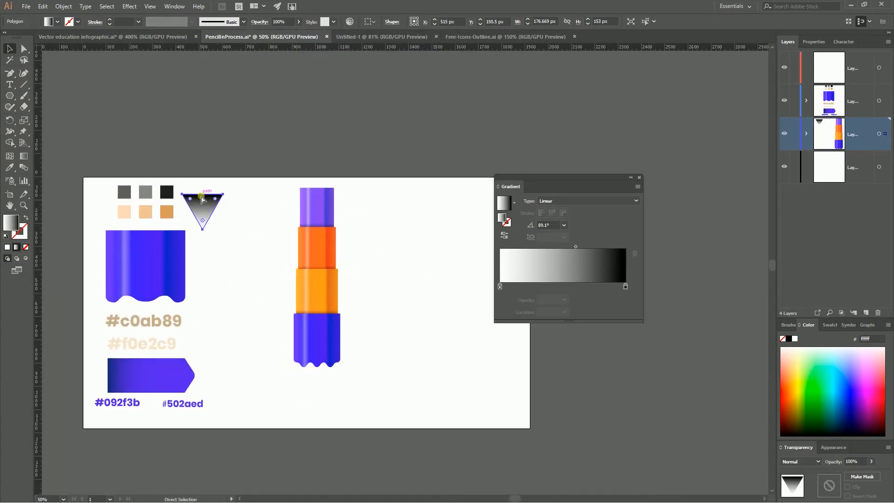
key("ctrl+plus")
key("ctrl+plus")
key("ctrl+plus")
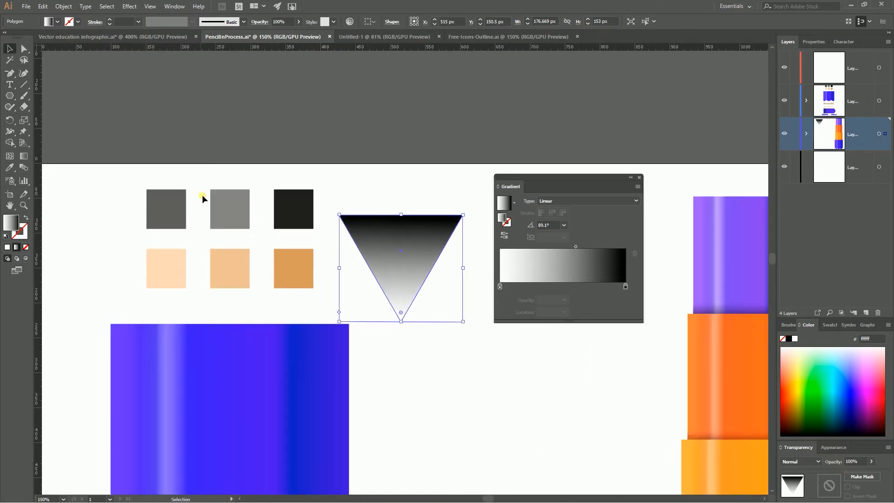
left_click_drag(412, 242, 414, 224)
Convert the triangle's two upper anchor points to smooth so its upper edge bulges into an arc.
key("a")
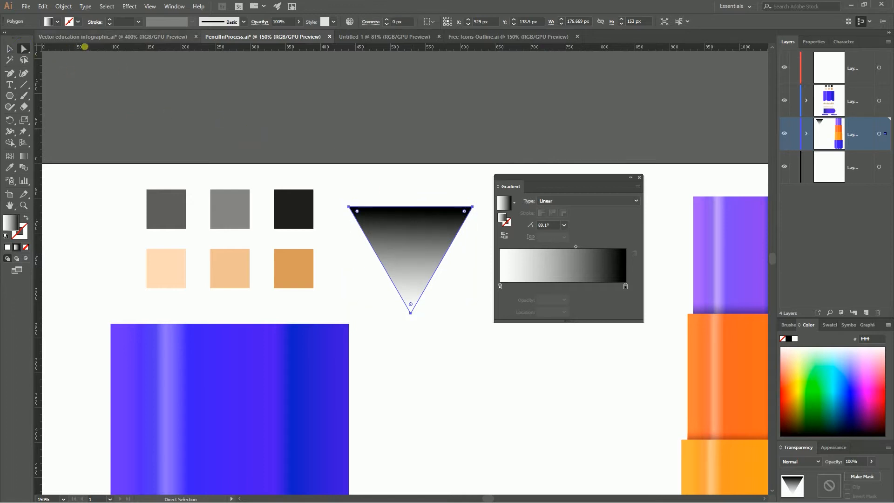
left_click(339, 173)
left_click_drag(354, 214, 483, 222)
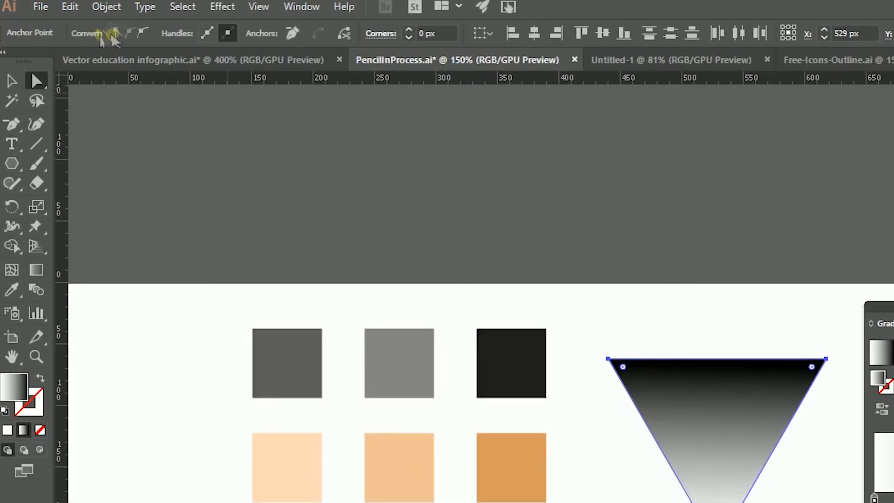
left_click(139, 34)
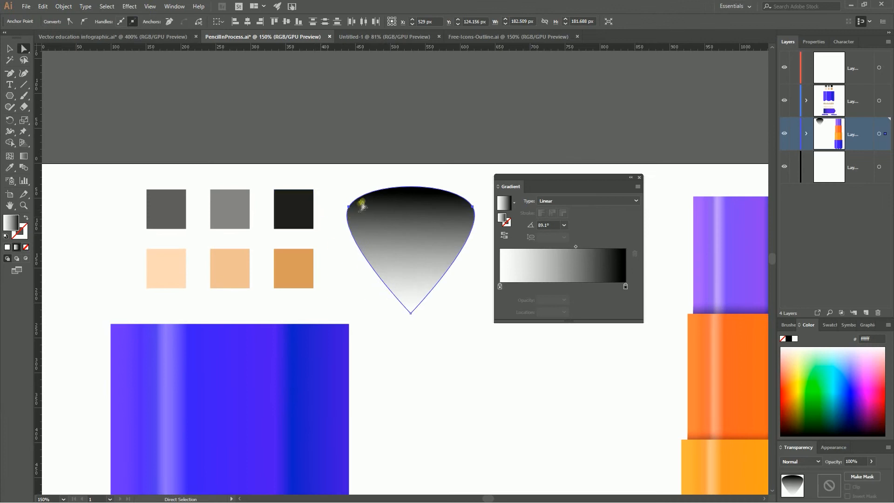
Shorten the lower direction handles of both upper anchor points to straighten the sides of the cone shape.
left_click(349, 207)
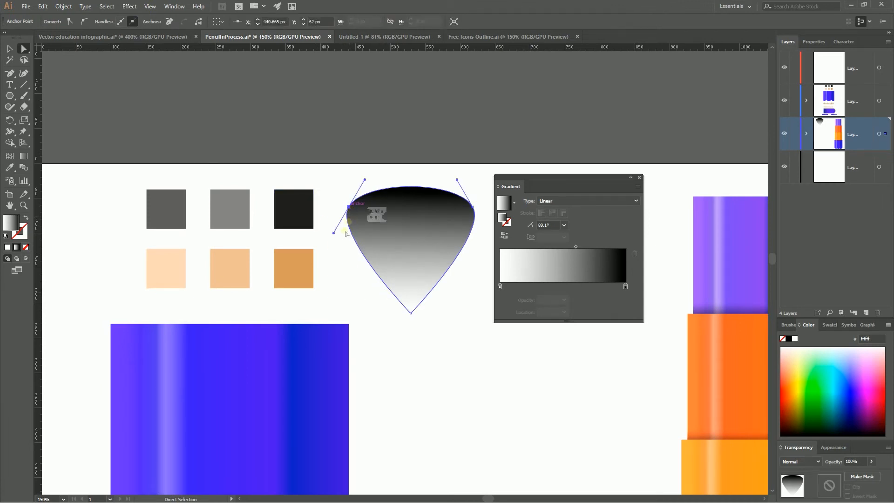
left_click_drag(334, 234, 343, 217)
left_click(473, 206)
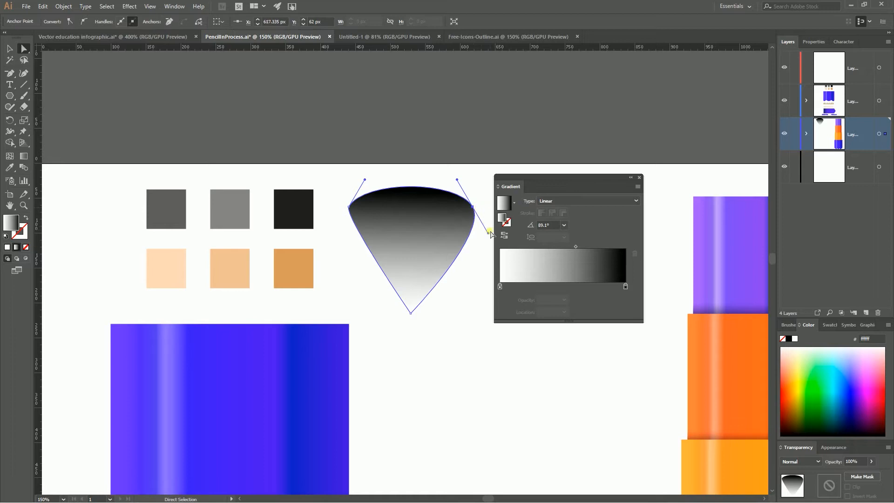
left_click_drag(489, 234, 479, 214)
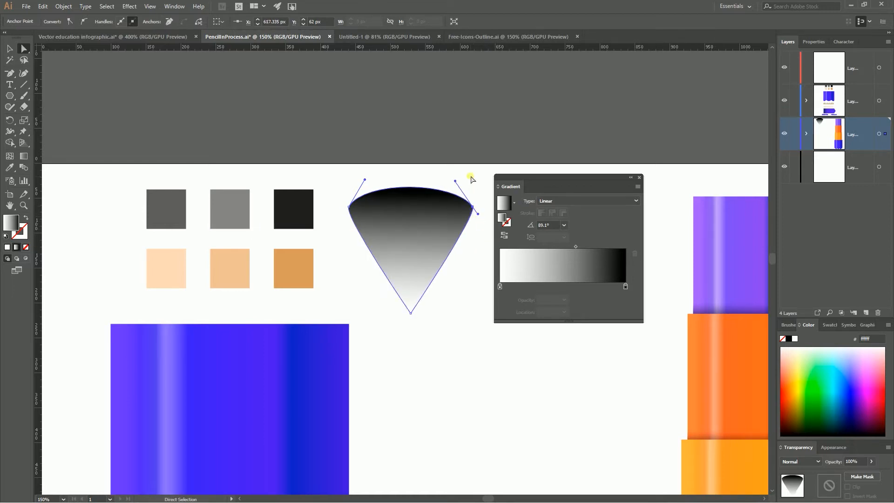
Round the cone's bottom point slightly by adjusting the corner radius of its lowest anchor point.
left_click(470, 178)
left_click(420, 212)
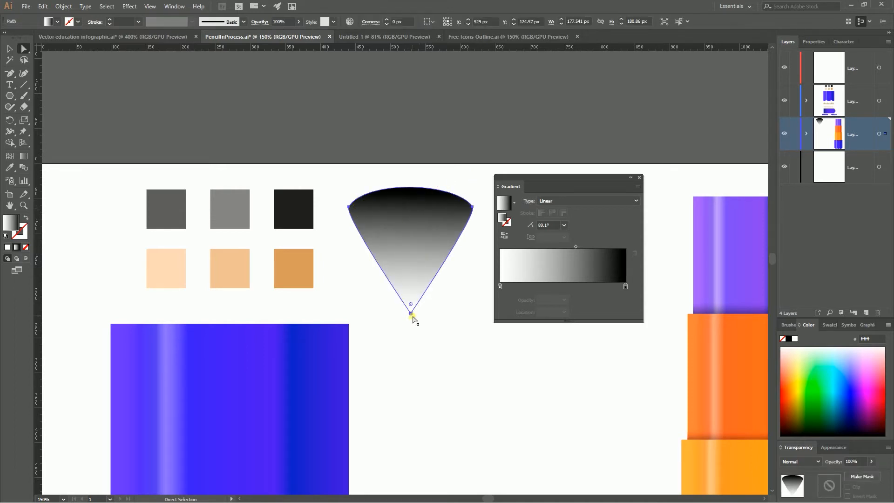
left_click(349, 207)
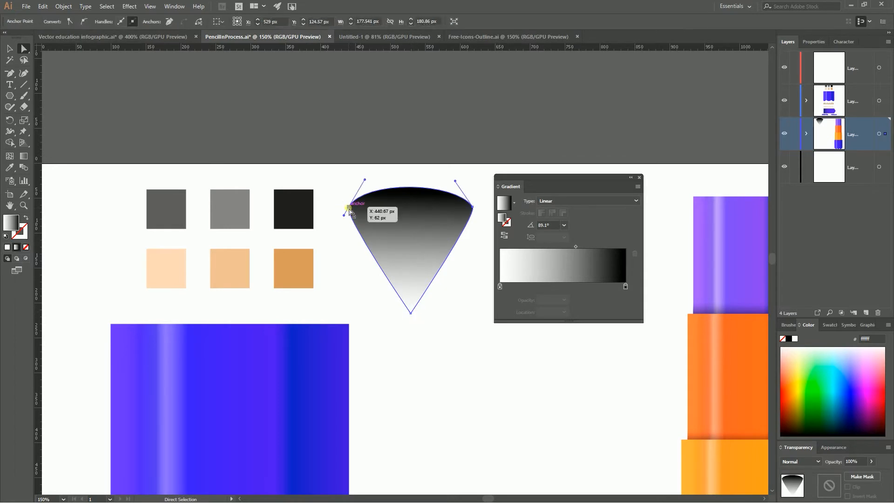
left_click(472, 207)
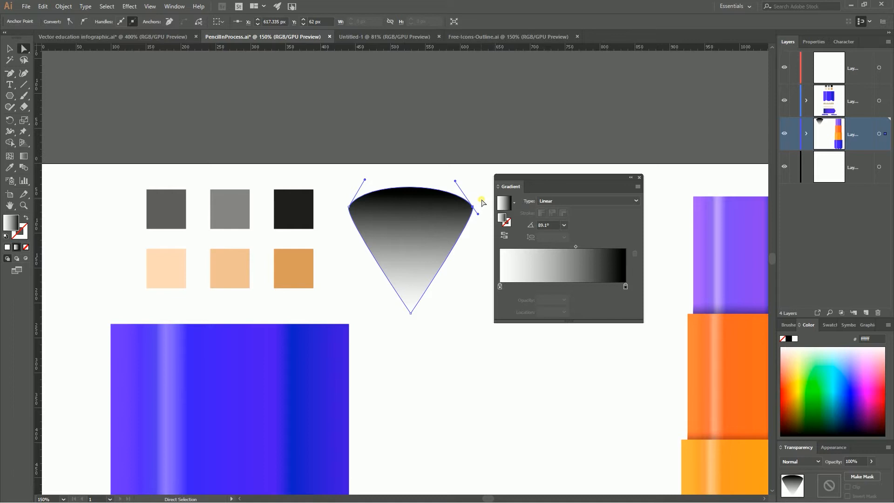
left_click(410, 312)
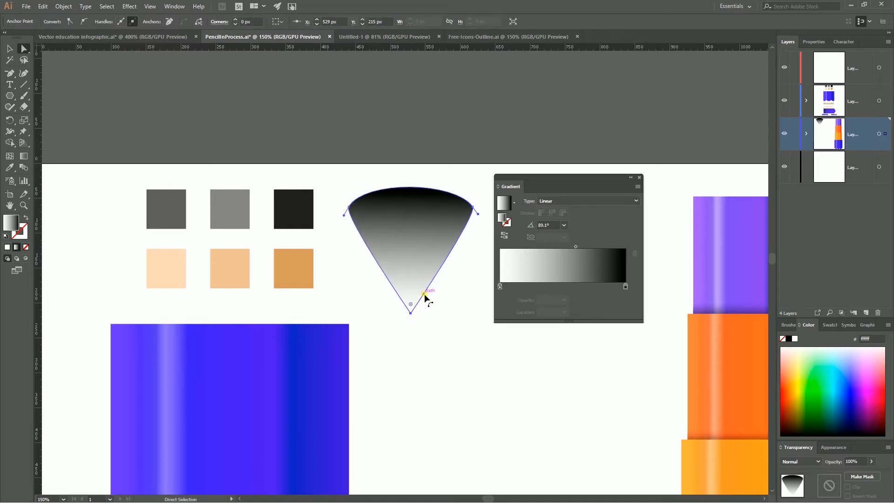
left_click_drag(387, 317, 432, 326)
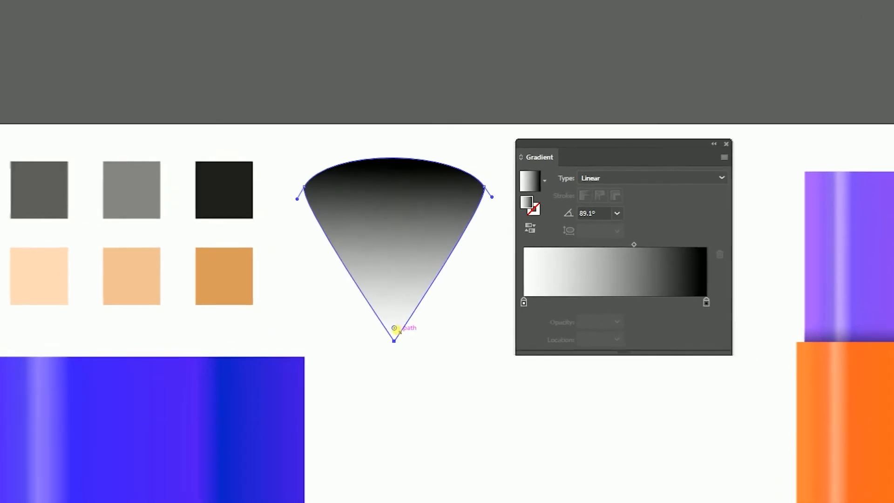
mouse_move(387, 342)
left_mouse_down()
mouse_move(387, 332)
mouse_move(389, 342)
left_mouse_up()
left_click(233, 351)
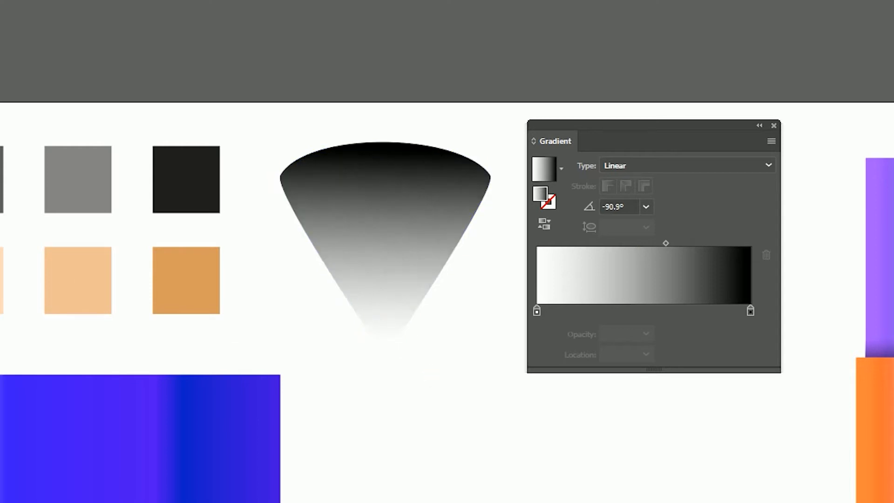
Fill the cone with the middle peach swatch's colour and check its hex code.
left_click(405, 229)
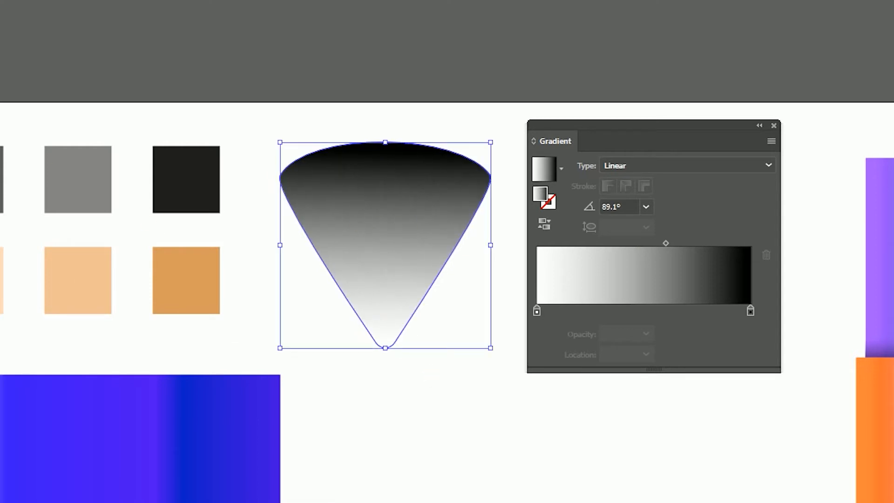
key("i")
left_click(79, 271)
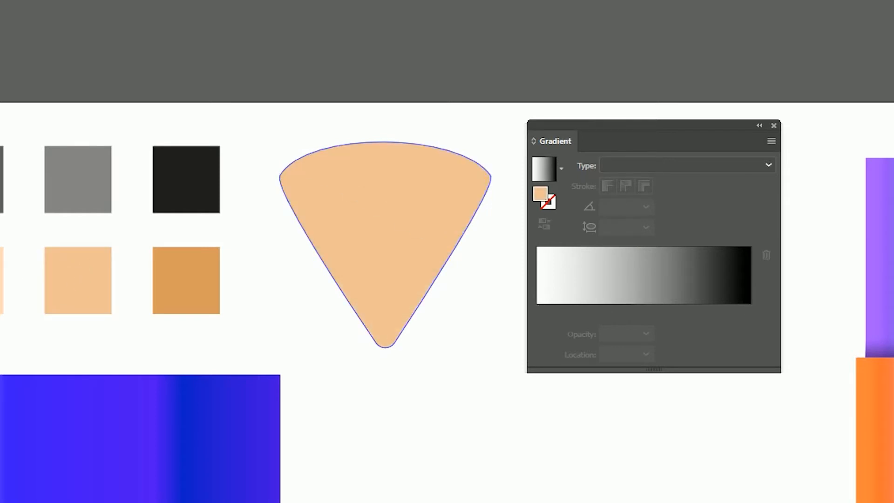
double_click(540, 194)
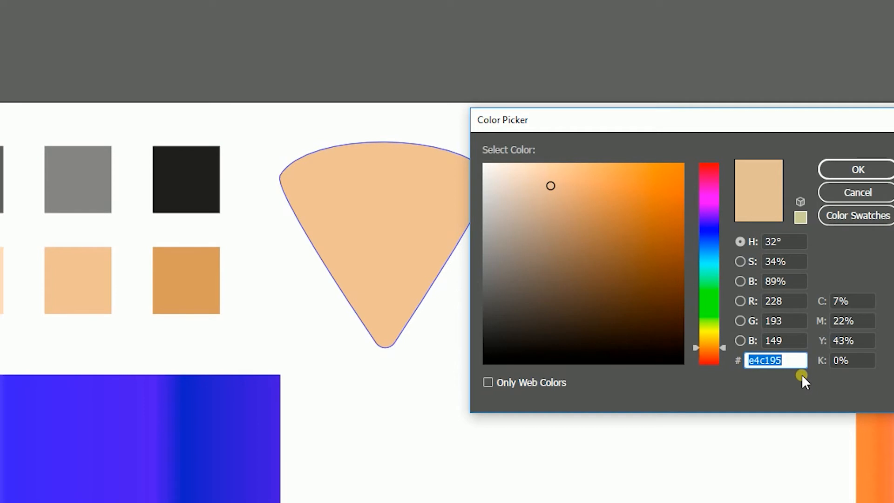
left_click(858, 170)
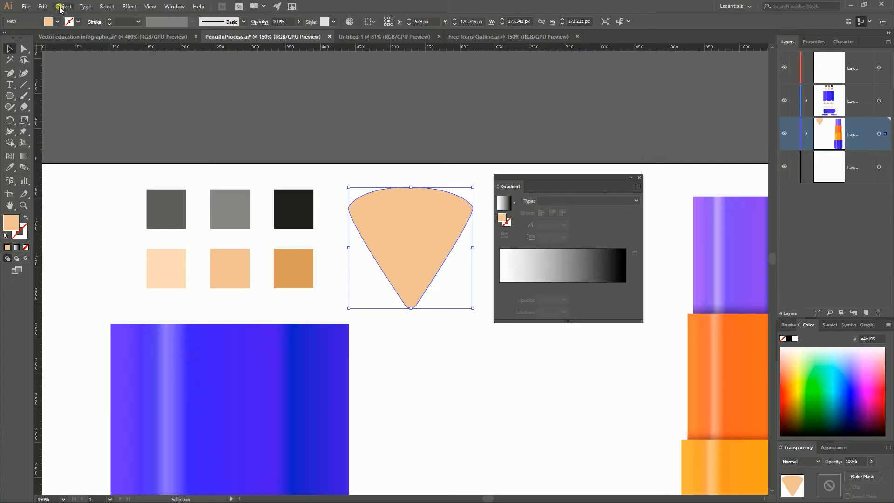
Create a gradient mesh on the cone with 1 row and 5 columns, keeping the To Edge appearance.
left_click(61, 7)
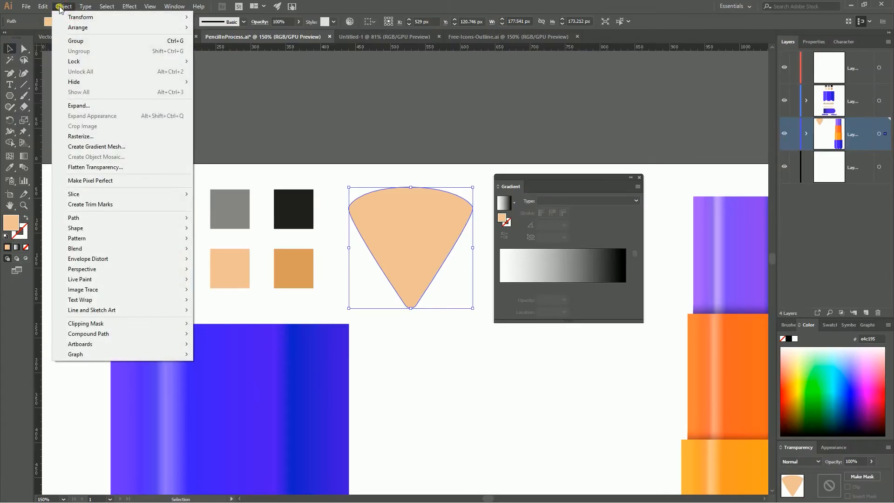
left_click(81, 150)
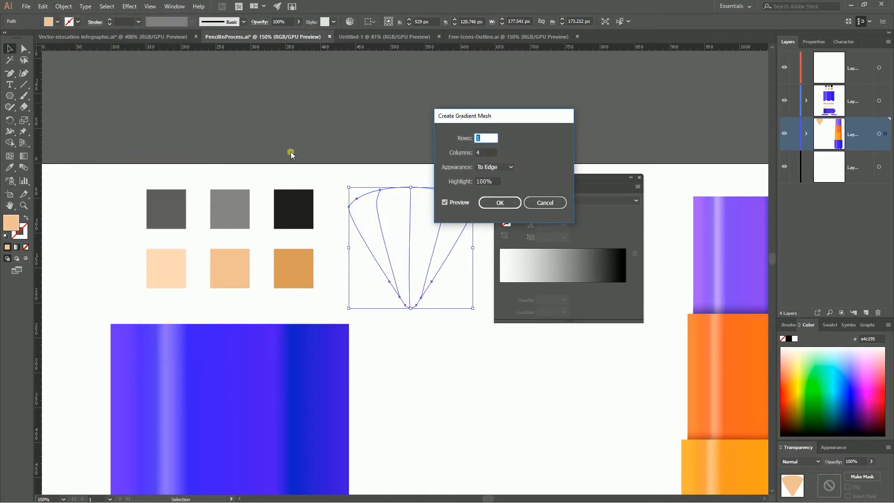
left_click_drag(478, 126, 432, 83)
left_click(440, 114)
key("Up")
left_click(442, 97)
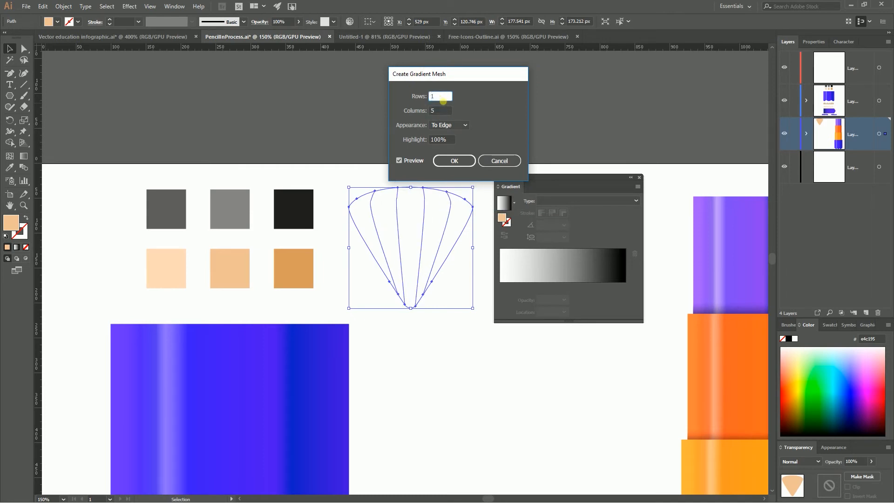
left_click(466, 163)
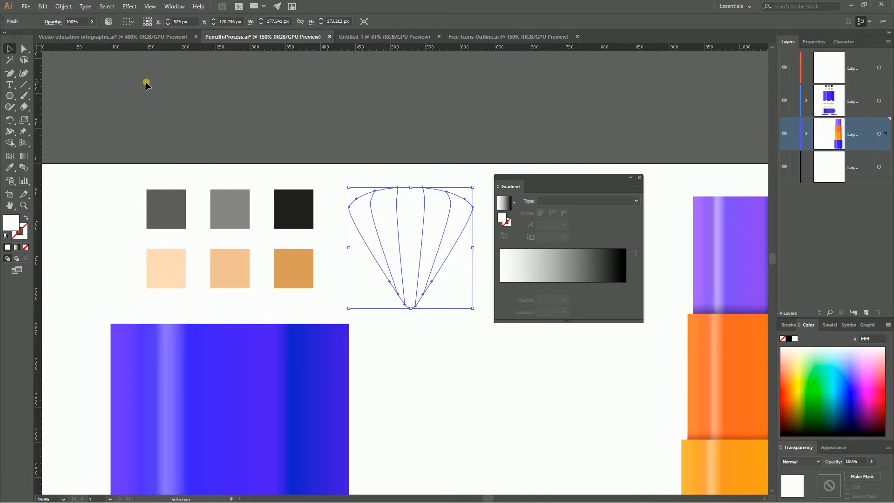
Try to colour the cone's leftmost inner mesh line with the lightest peach swatch.
key("q")
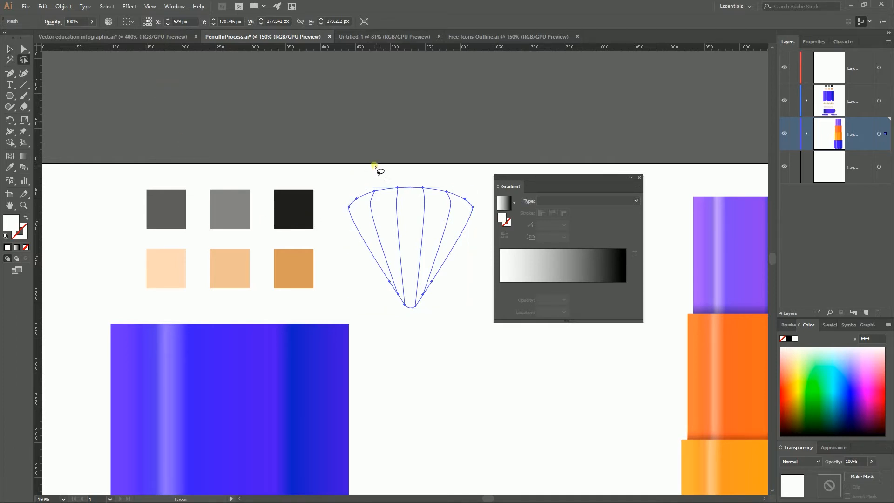
mouse_move(370, 169)
left_mouse_down()
mouse_move(377, 290)
mouse_move(394, 312)
left_mouse_up()
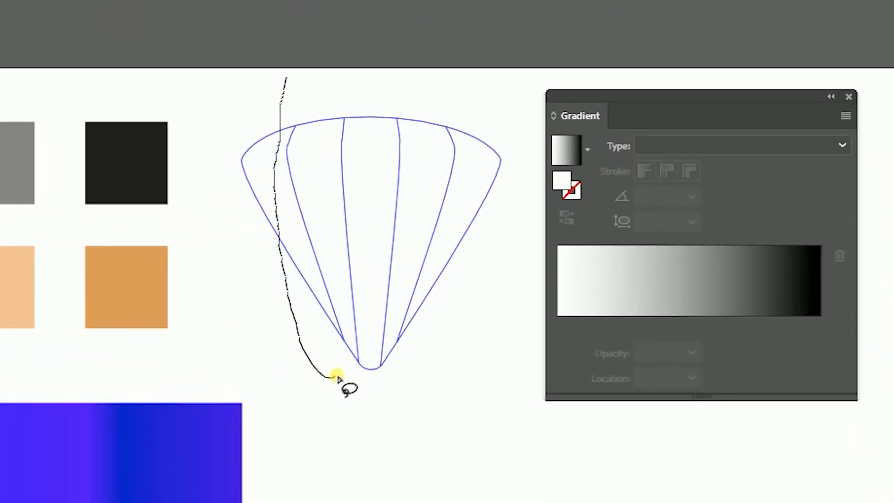
mouse_move(334, 375)
left_mouse_down()
mouse_move(333, 112)
mouse_move(326, 82)
mouse_move(290, 81)
left_mouse_up()
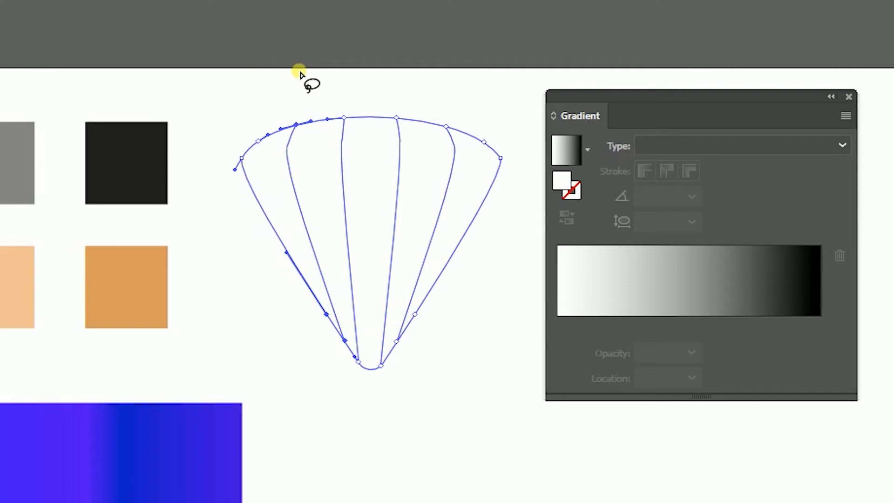
key("i")
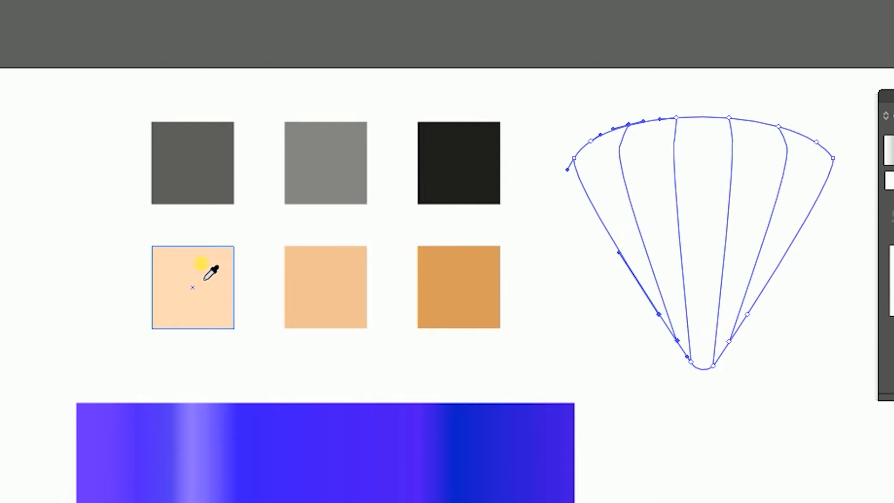
left_click(205, 279)
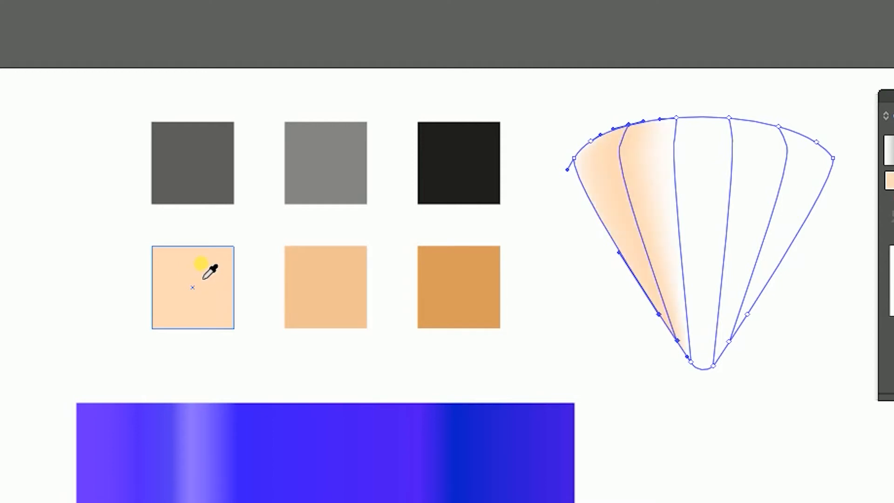
key("ctrl+z")
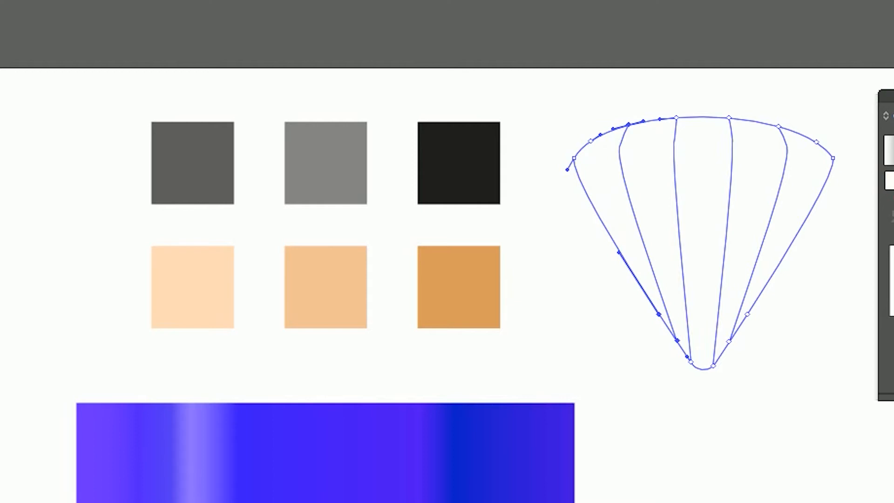
Fill the entire cone mesh with the middle peach swatch's colour as its base.
key("v")
left_click(747, 4)
left_click(697, 167)
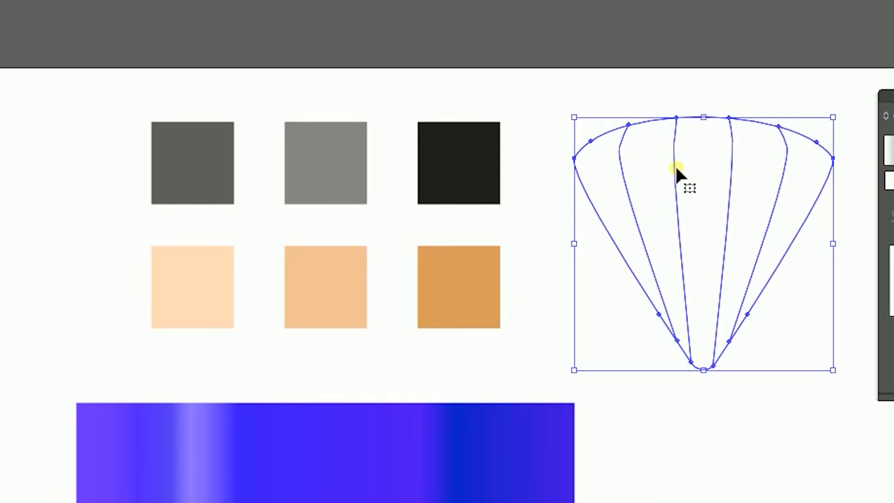
key("i")
left_click(351, 277)
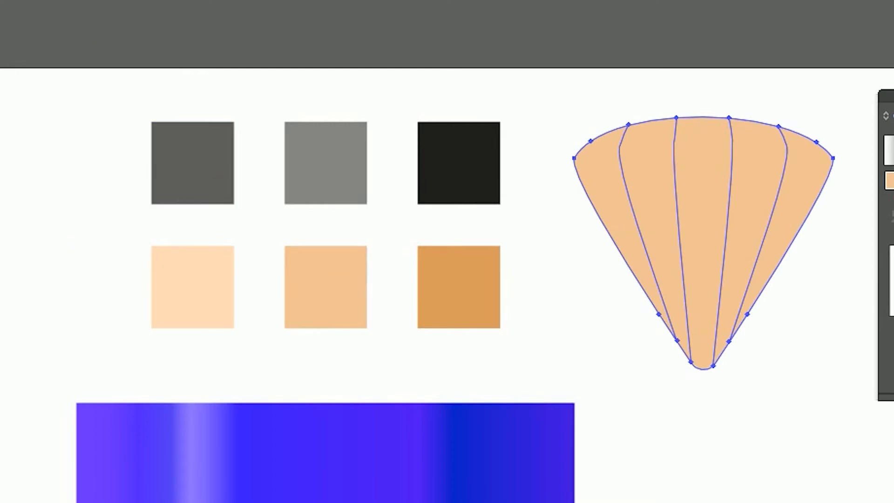
Colour the leftmost inner mesh line with the lightest peach swatch and check the colour's hex code.
mouse_move(611, 91)
left_mouse_down()
mouse_move(617, 229)
mouse_move(653, 358)
mouse_move(671, 369)
mouse_move(685, 336)
mouse_move(681, 301)
mouse_move(656, 130)
mouse_move(623, 96)
left_mouse_up()
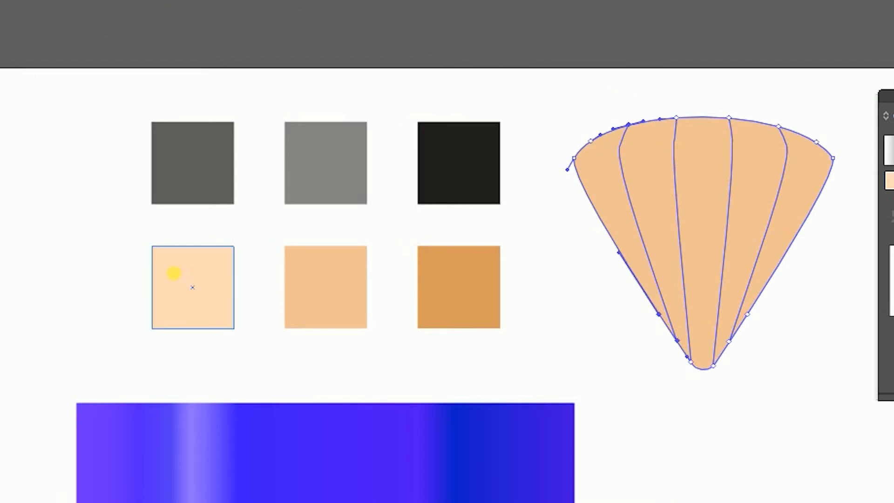
left_click(178, 285)
left_click(199, 280)
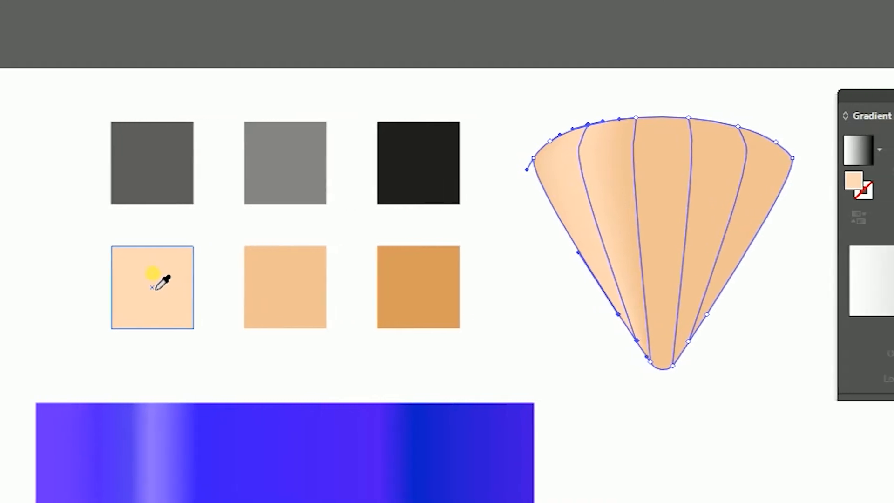
double_click(1, 210)
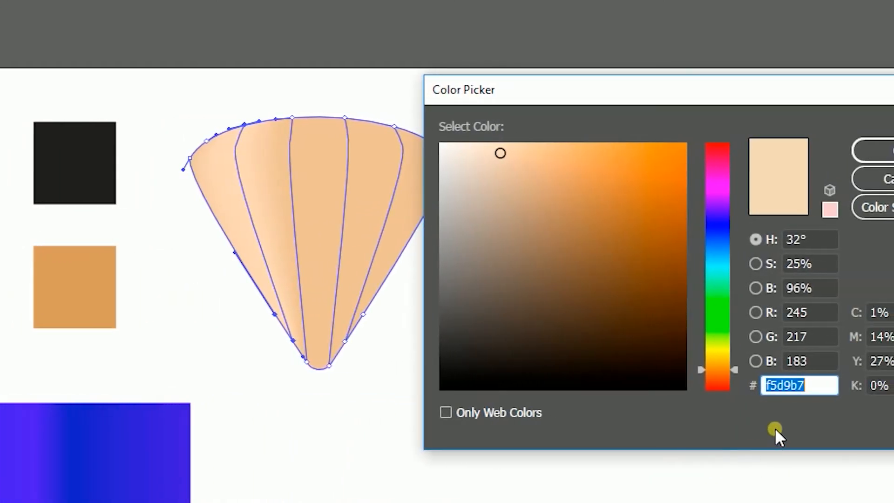
left_click(883, 177)
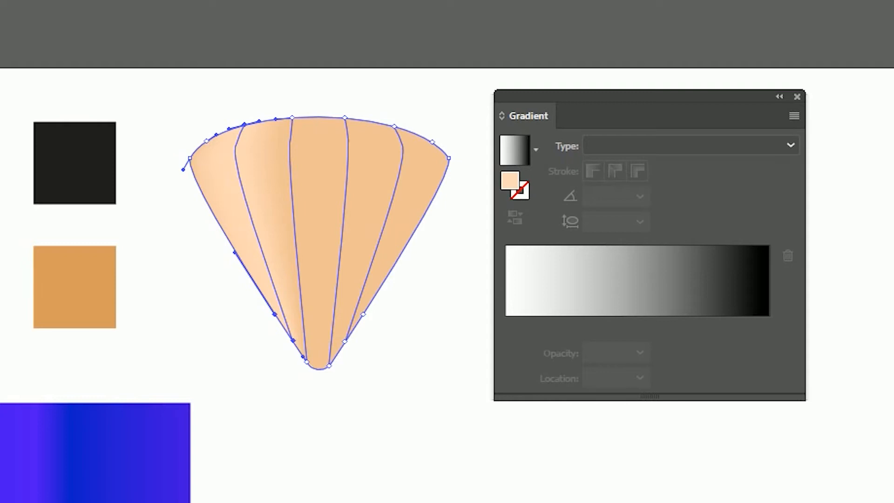
Colour the rightmost inner mesh line with the darkest orange-brown swatch to shade the cone, then deselect it.
mouse_move(399, 87)
left_mouse_down()
mouse_move(337, 368)
mouse_move(359, 371)
mouse_move(389, 320)
mouse_move(428, 123)
mouse_move(408, 89)
left_mouse_up()
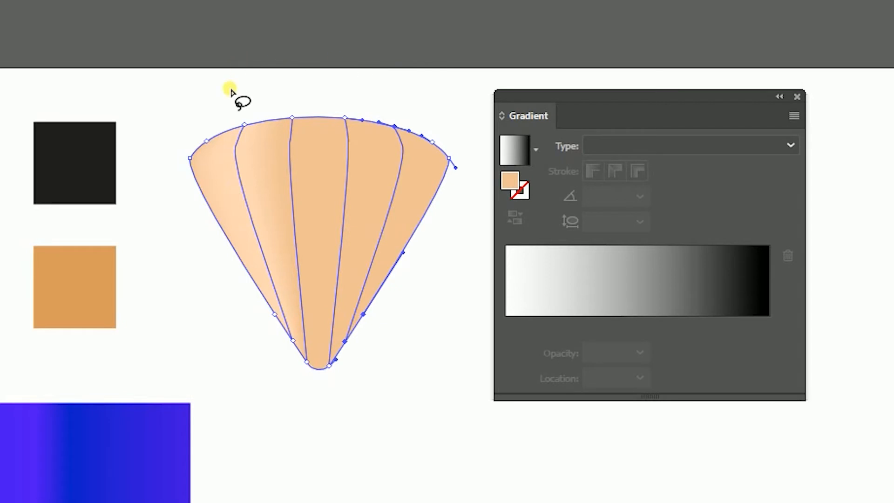
key("i")
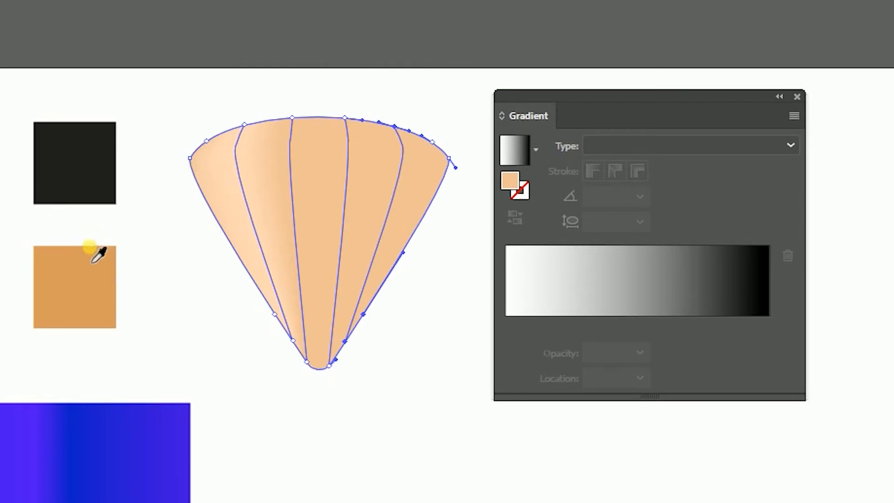
left_click(77, 275)
key("v")
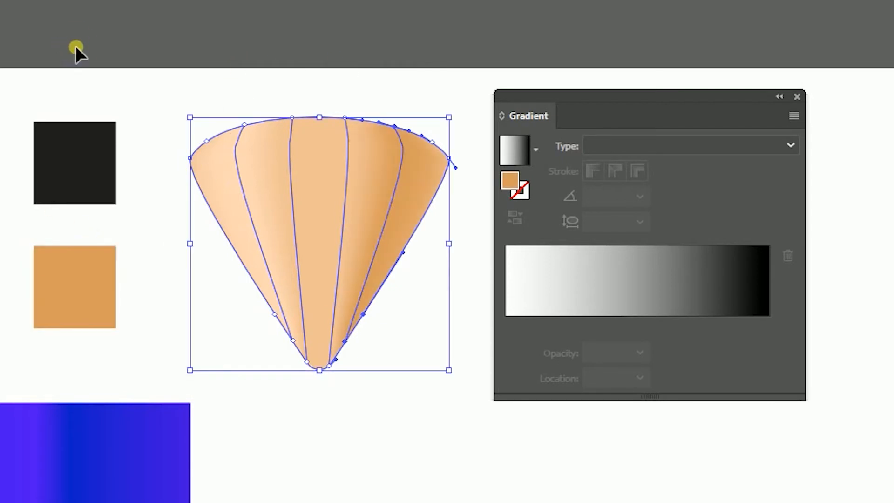
left_click(76, 46)
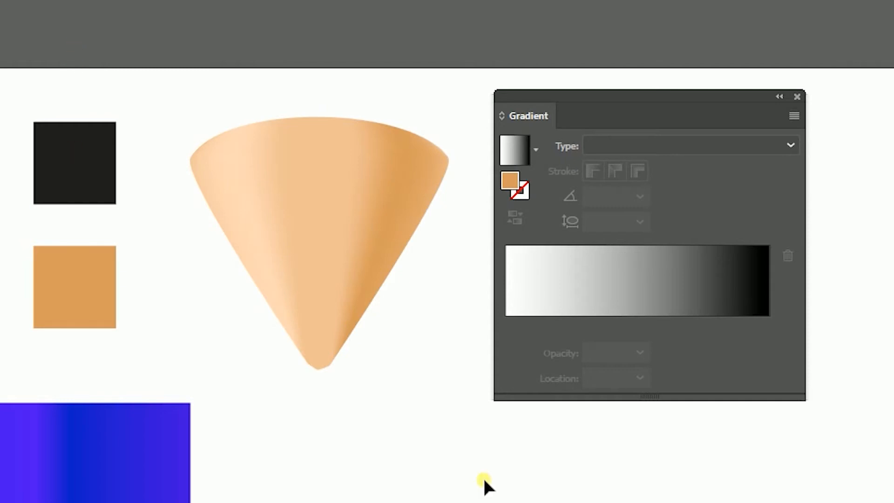
Move the shaded cone to the lower end of the pencil stack, centred at X 1006 px, Y 813.746 px.
mouse_move(359, 291)
left_mouse_down()
mouse_move(377, 410)
mouse_move(179, 236)
mouse_move(84, 114)
mouse_move(22, 61)
left_mouse_up()
key("ctrl+minus")
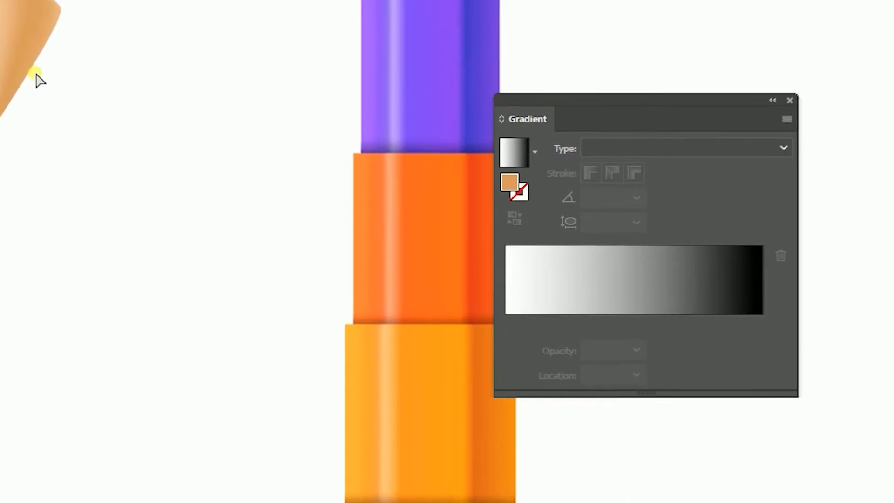
left_click_drag(192, 252, 160, 191)
mouse_move(25, 5)
left_mouse_down()
mouse_move(461, 502)
mouse_move(449, 452)
left_mouse_up()
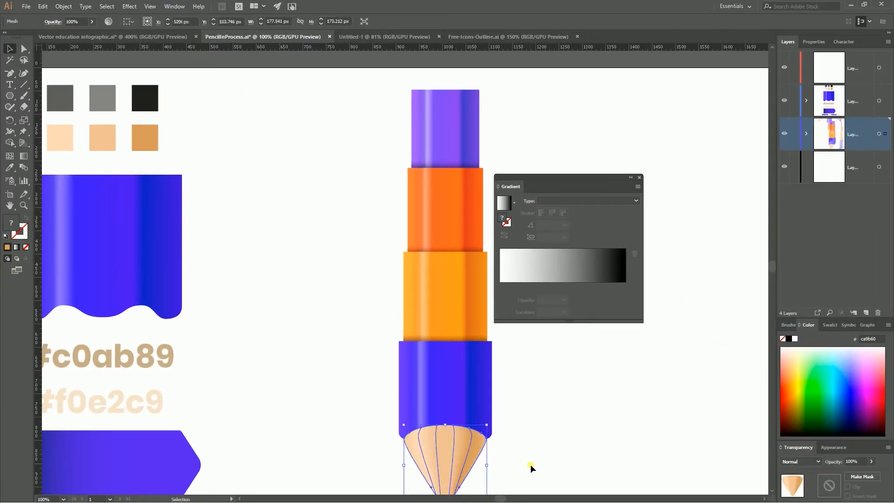
scroll(530, 465, "down", 3)
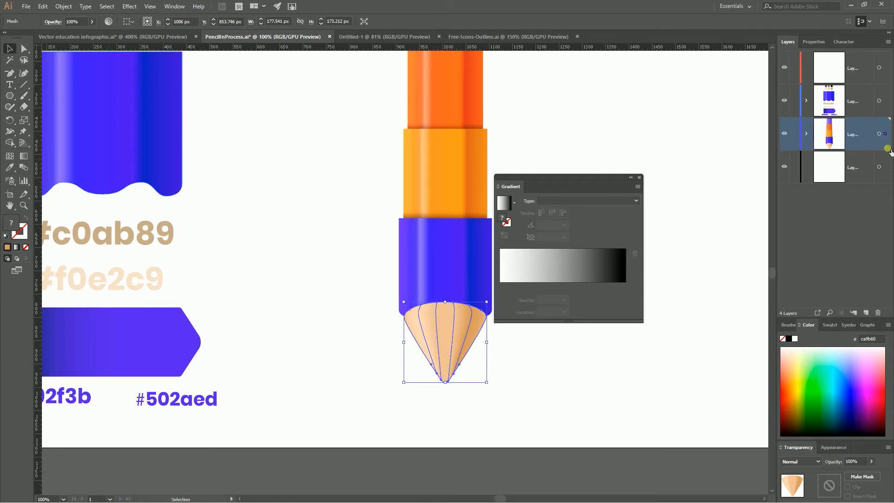
Transfer the cone to the empty top layer and place that layer beneath the pencil body's layer.
mouse_move(889, 141)
left_mouse_down()
mouse_move(887, 167)
mouse_move(885, 68)
left_mouse_up()
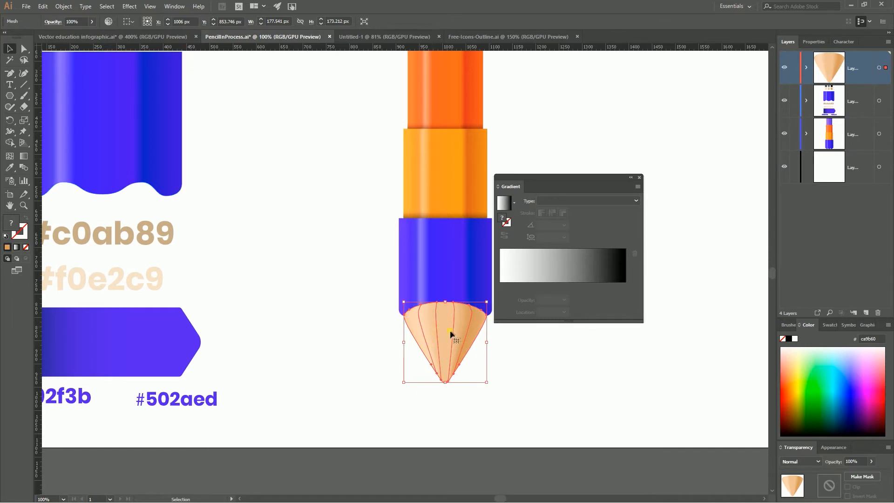
left_click_drag(859, 65, 862, 148)
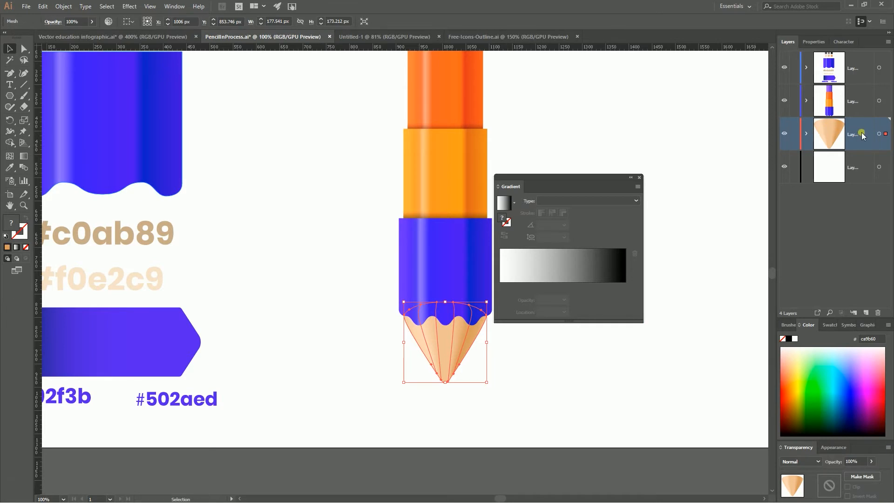
Resize the wooden cone slightly wider and shorter so it fits the blue segment's full width, then deselect it.
mouse_move(609, 385)
left_mouse_down()
mouse_move(529, 379)
mouse_move(517, 357)
left_mouse_up()
left_click(428, 164)
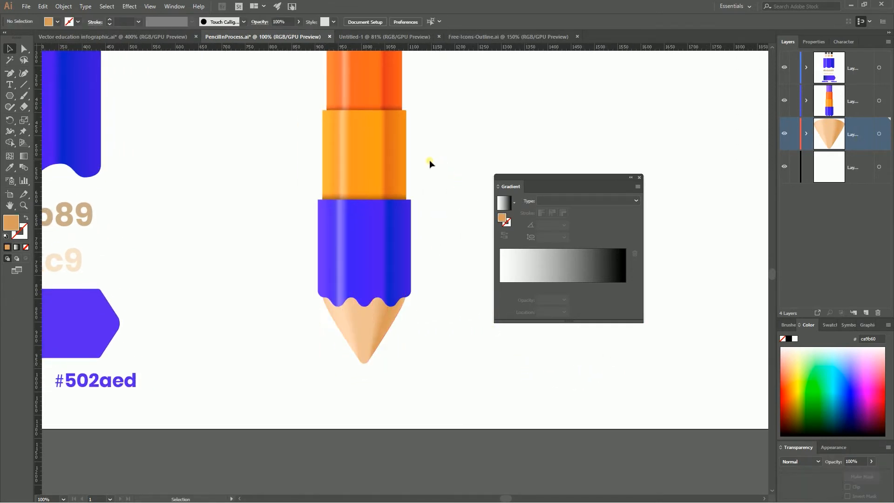
scroll(432, 121, "up", 1)
left_click(369, 365)
left_click(407, 360)
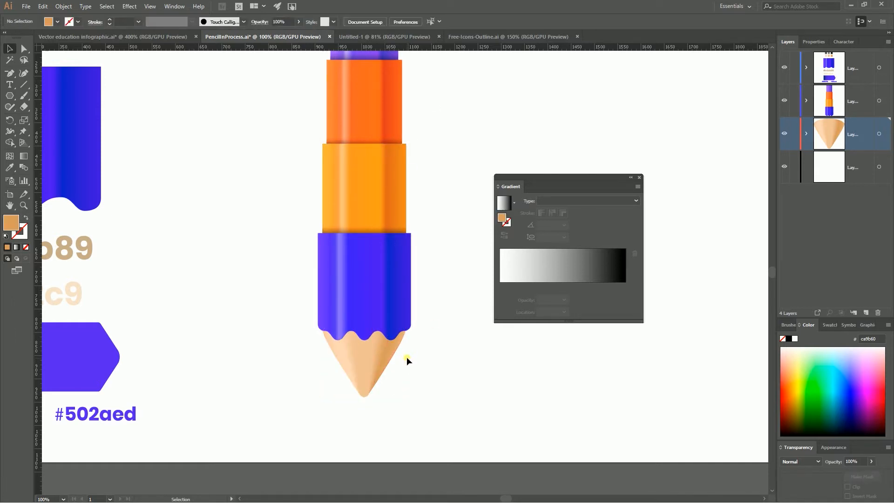
left_click(384, 358)
left_click_drag(409, 360, 379, 354)
left_click(427, 349)
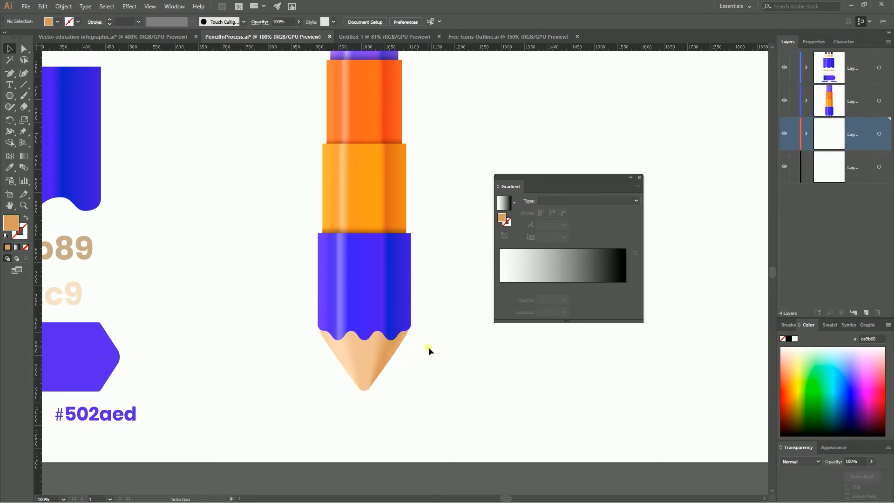
Draw a three-sided polygon beside the pencil as a downward-pointing triangle 80 px wide and 57.158 px high.
scroll(428, 351, "down", 2)
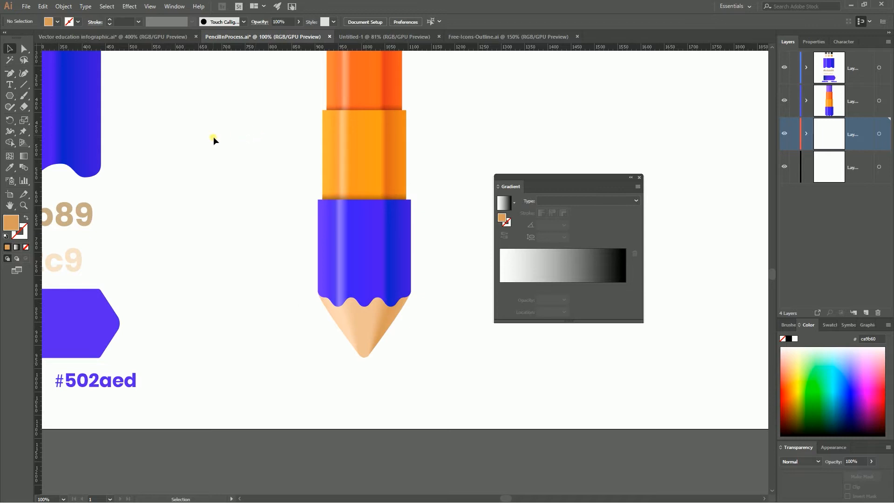
left_click(9, 95)
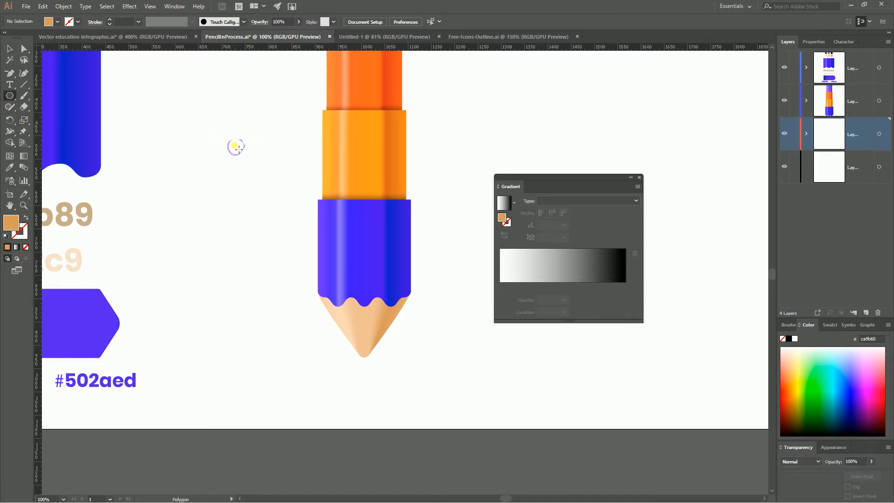
left_click(235, 146)
type("3")
key("Return")
left_click(9, 49)
left_click_drag(193, 98, 253, 150)
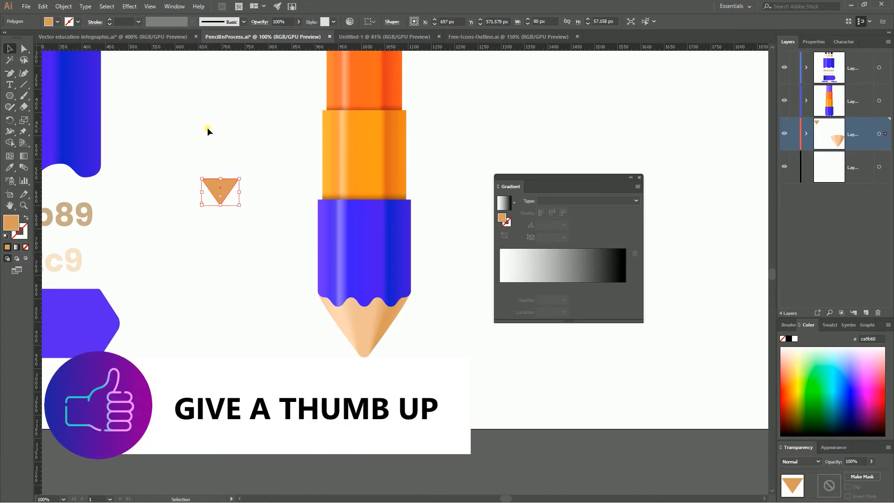
Convert the triangle to a gradient mesh with 1 row, 4 columns, To Edge appearance and 100% highlight.
left_click(63, 6)
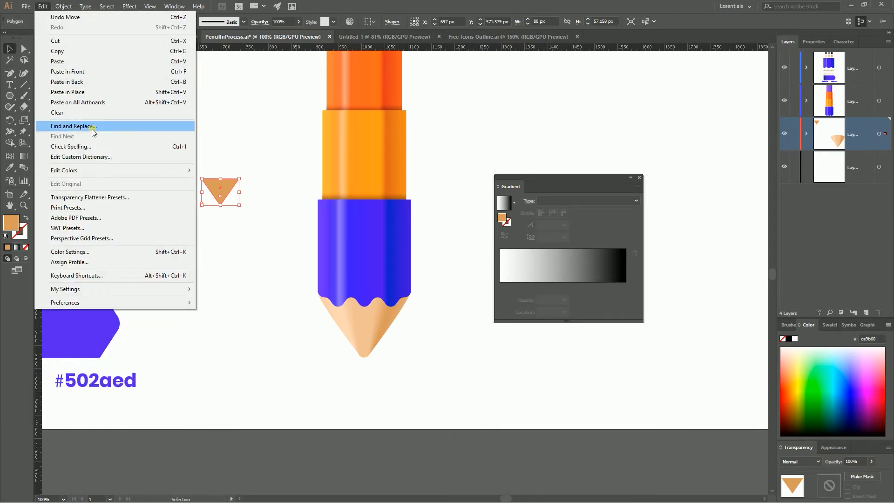
left_click(114, 147)
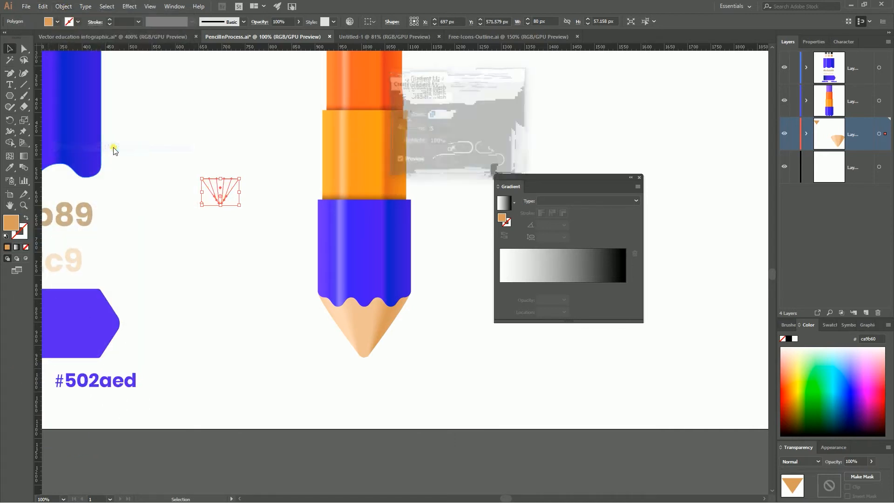
left_click(436, 113)
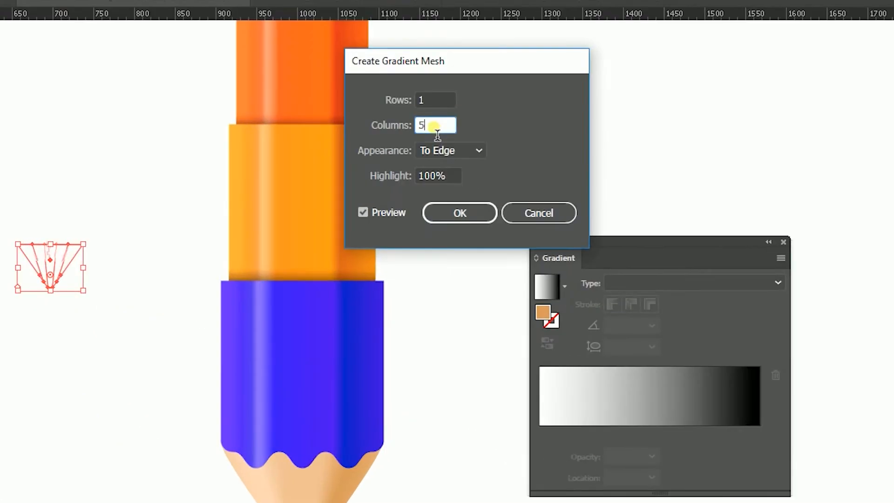
key("Down")
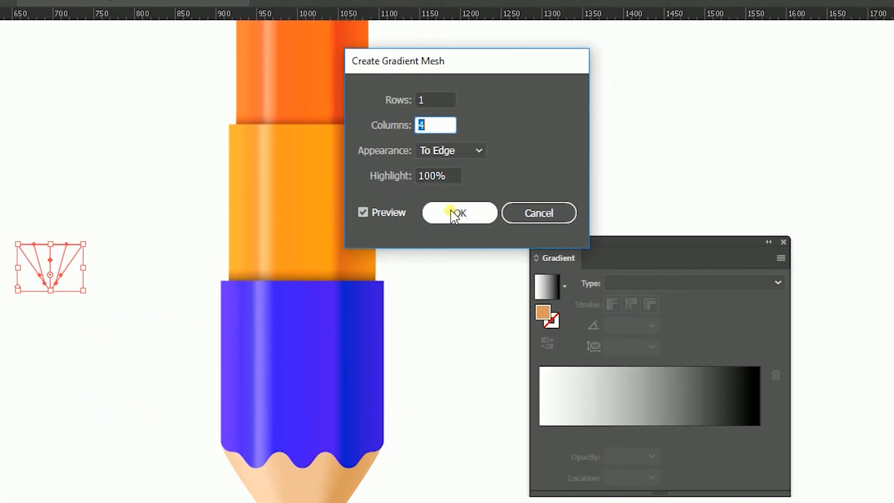
left_click(441, 127)
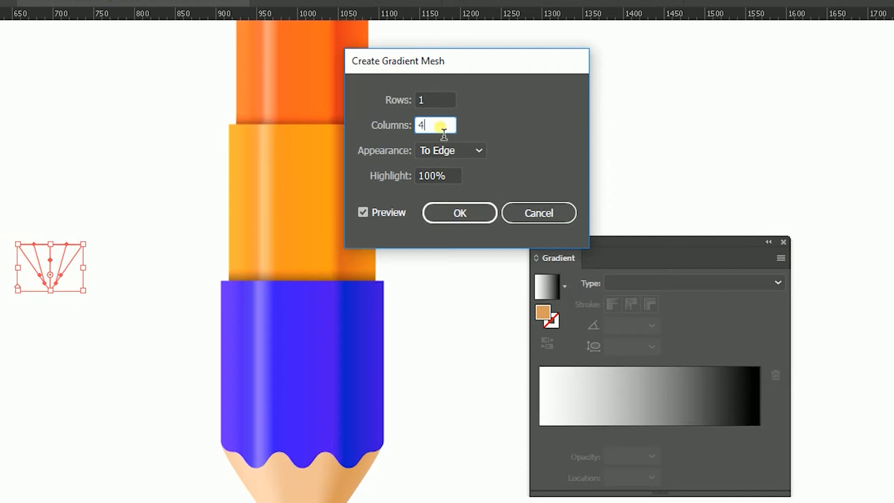
left_click(449, 217)
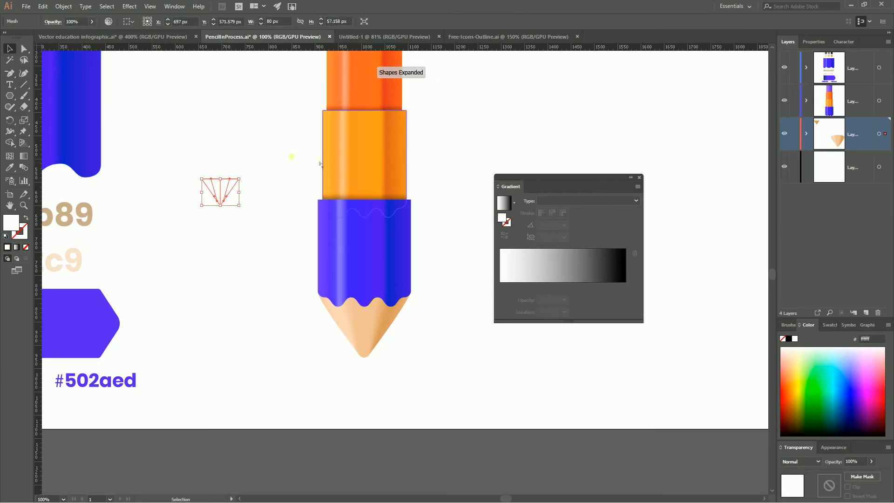
Move the mesh triangle up beside the grey and peach colour swatches.
scroll(181, 140, "up", 5)
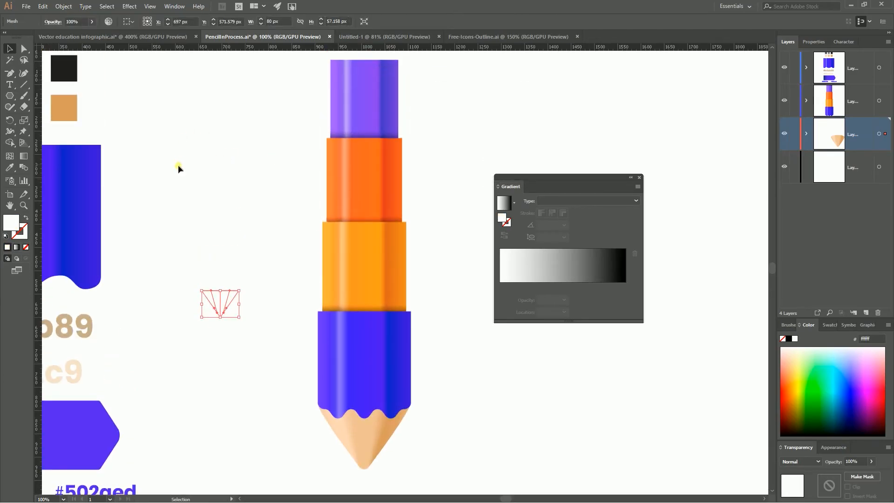
scroll(191, 192, "left", 3)
scroll(279, 260, "up", 1)
left_click_drag(306, 329, 186, 121)
scroll(279, 199, "left", 3)
scroll(136, 114, "up", 2)
left_click_drag(86, 121, 220, 163)
Fill the whole mesh triangle with the dark grey swatch colour and check the colour's hex code.
key("a")
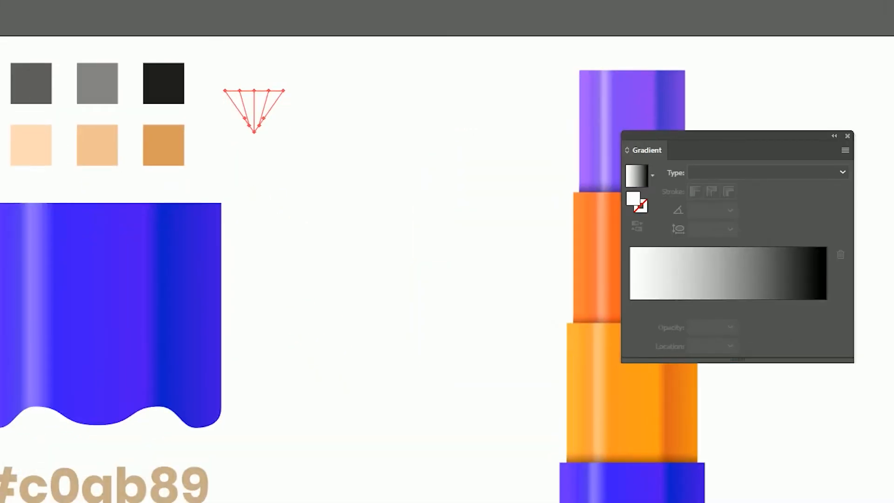
left_click(102, 84)
left_click(26, 82)
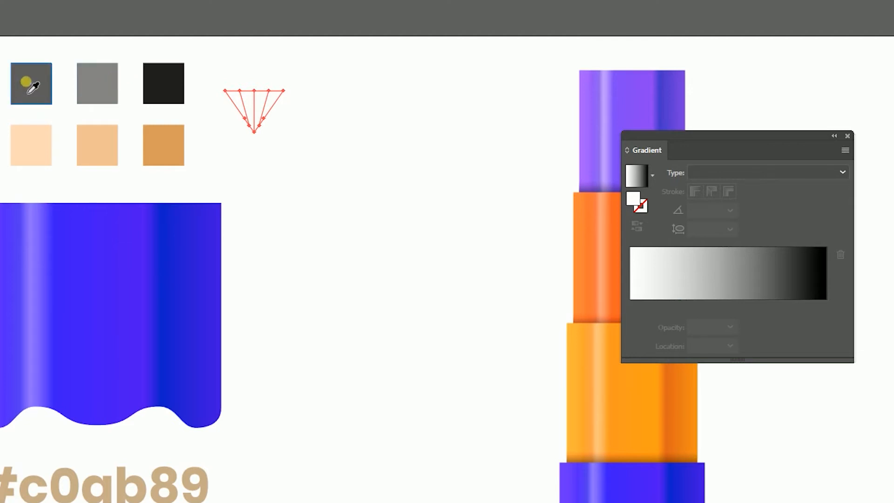
left_click(26, 83)
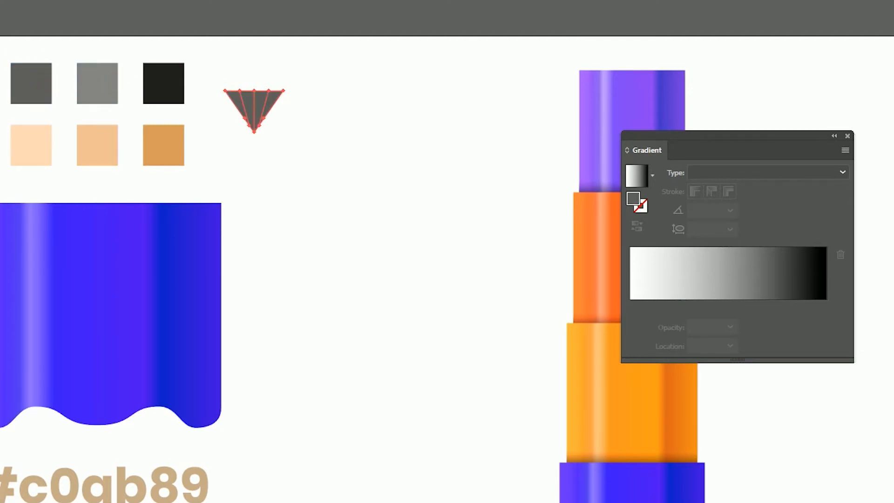
double_click(0, 205)
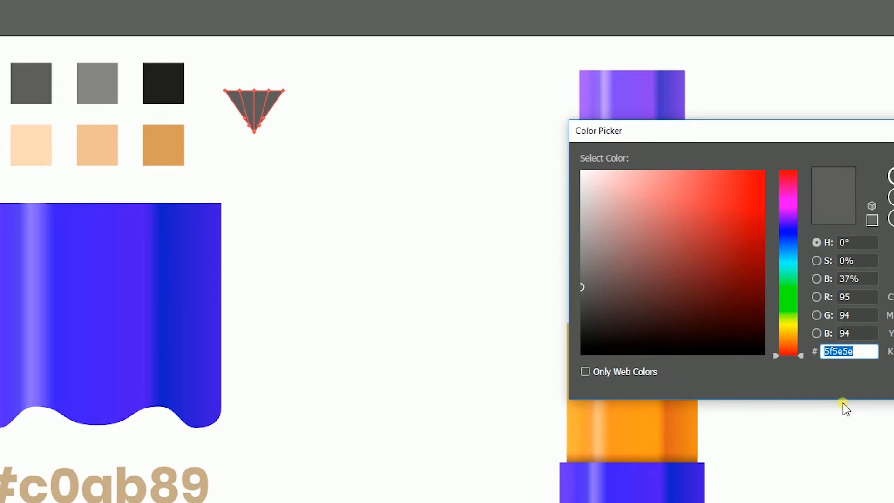
left_click(892, 198)
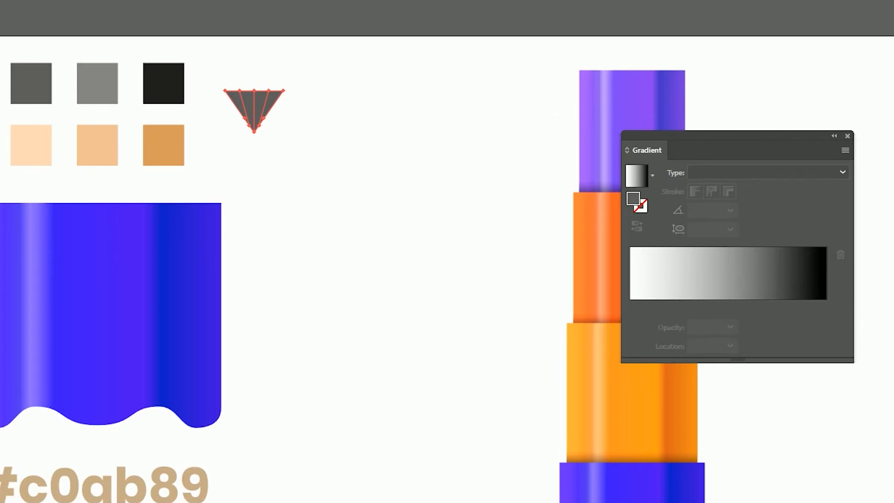
Colour the triangle's left inner mesh line with the mid-grey swatch and check the colour's hex code.
key("ctrl+plus")
key("ctrl+plus")
key("ctrl+plus")
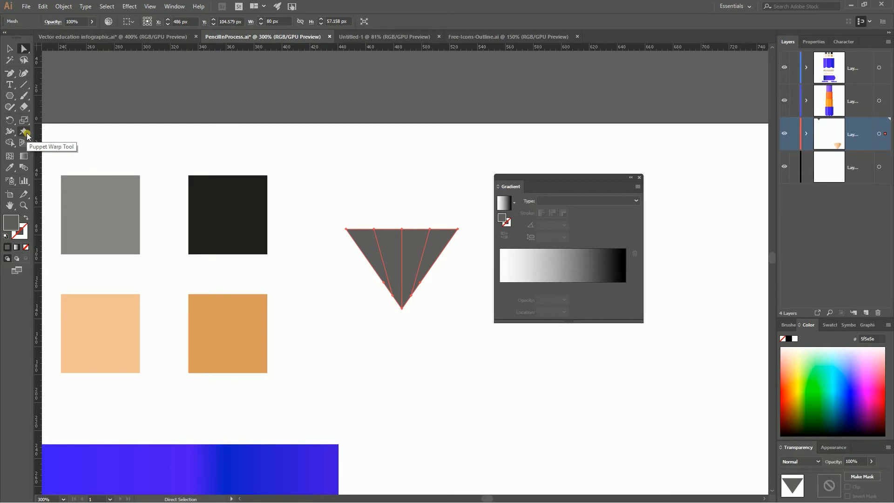
left_click(25, 60)
mouse_move(364, 196)
left_mouse_down()
mouse_move(392, 313)
mouse_move(390, 226)
mouse_move(365, 197)
left_mouse_up()
left_click(11, 170)
left_click_drag(90, 156, 163, 151)
left_click_drag(189, 210, 145, 193)
left_click(147, 195)
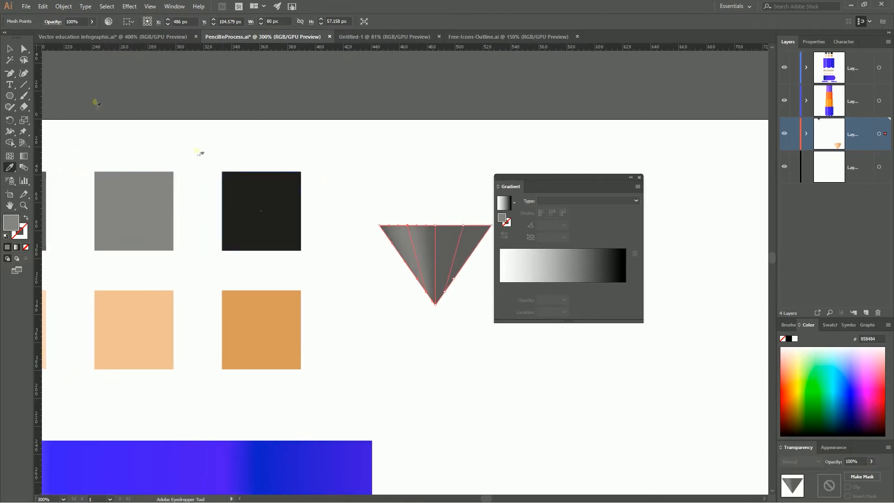
double_click(14, 223)
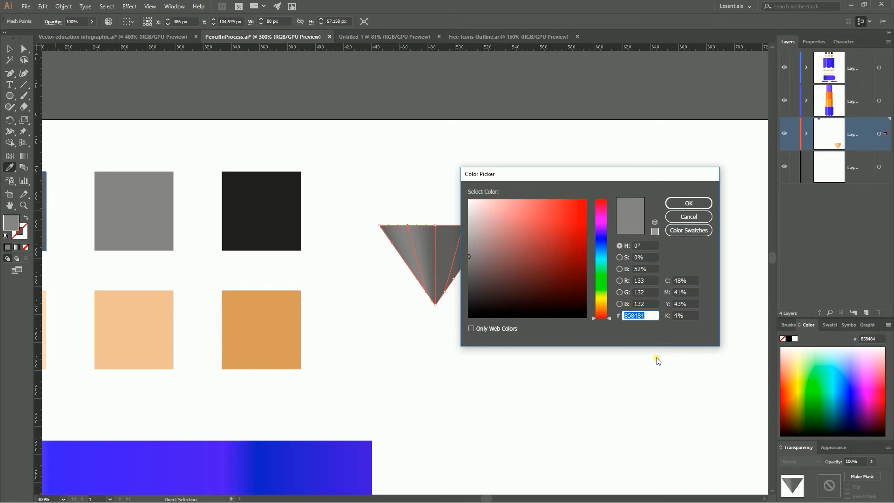
key("Escape")
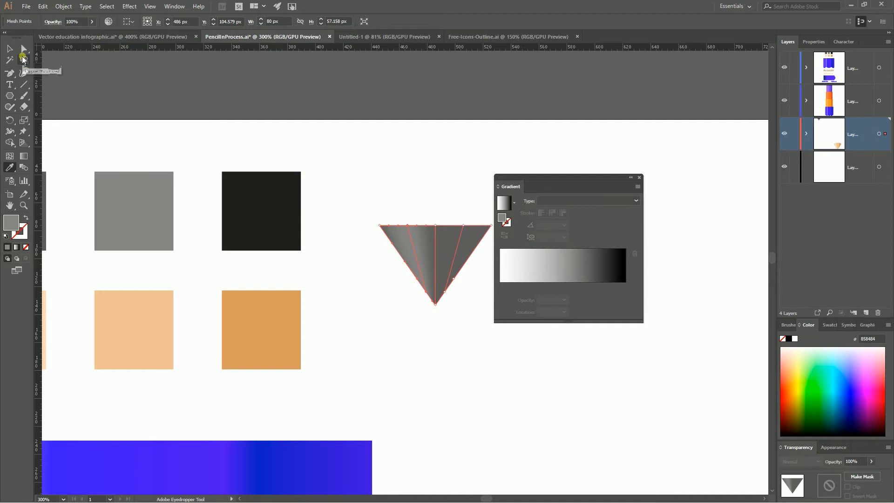
Colour the triangle's right inner mesh line with the near-black swatch and check the colour's hex code.
left_click(10, 49)
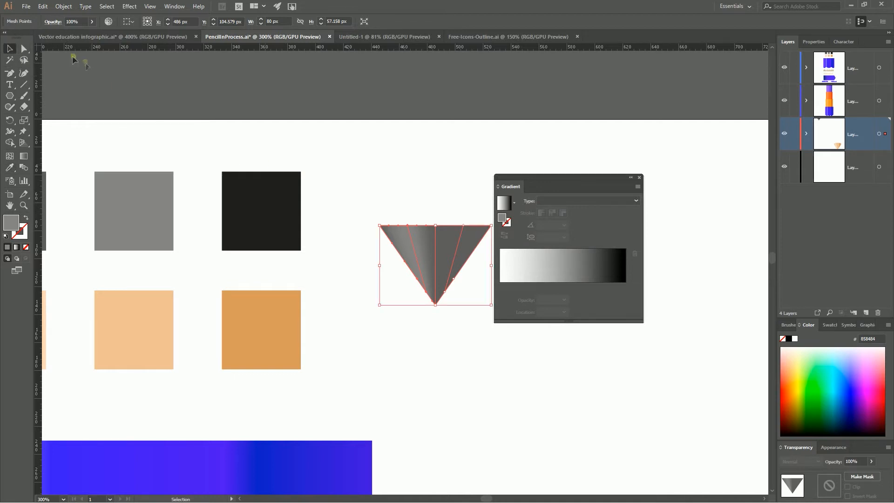
left_click(23, 60)
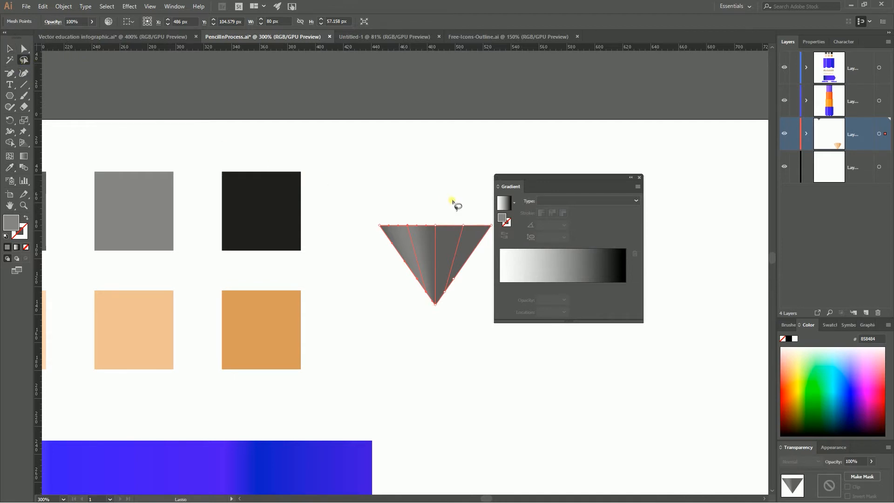
mouse_move(468, 199)
left_mouse_down()
mouse_move(445, 278)
mouse_move(442, 301)
mouse_move(457, 306)
mouse_move(476, 258)
mouse_move(462, 205)
left_mouse_up()
left_click(14, 157)
left_click(9, 166)
left_click(229, 184)
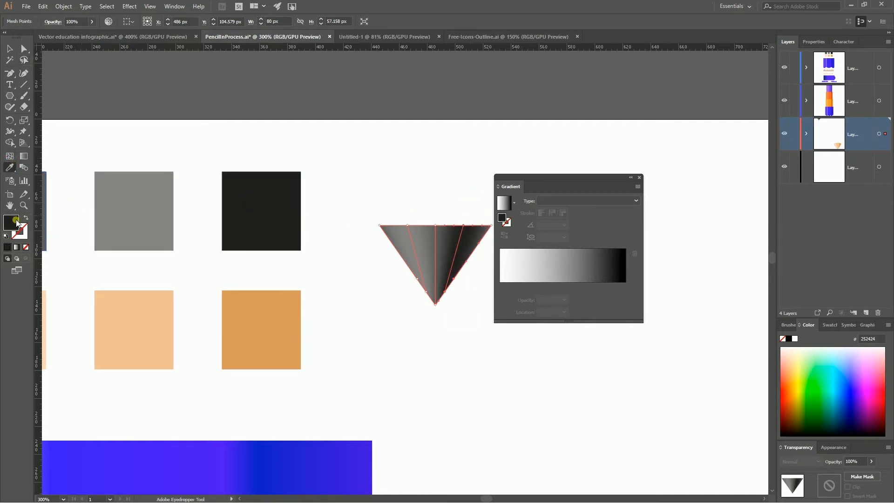
double_click(16, 223)
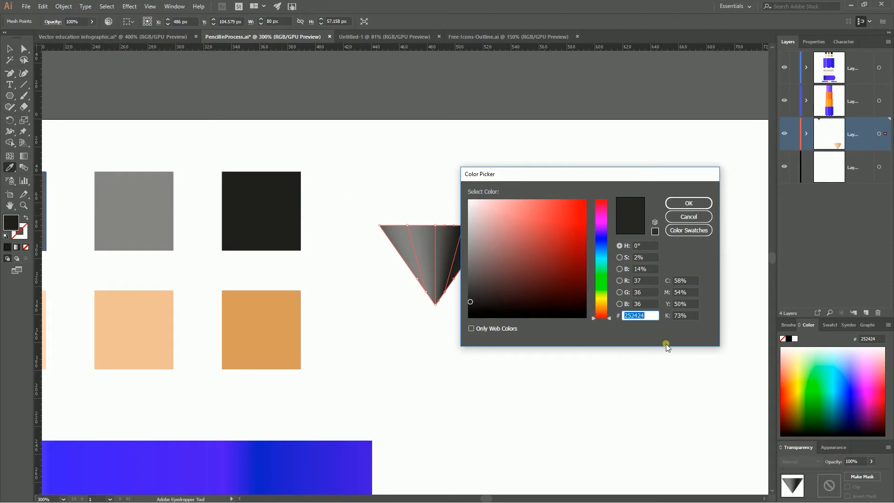
left_click(688, 203)
Bend the mesh triangle's upper edge into a gentle wave by adjusting its mesh points and handles, then deselect it.
left_click(6, 52)
left_click(461, 193)
left_click(411, 233)
key("a")
mouse_move(407, 225)
left_mouse_down()
mouse_move(399, 232)
mouse_move(436, 225)
mouse_move(428, 223)
left_mouse_up()
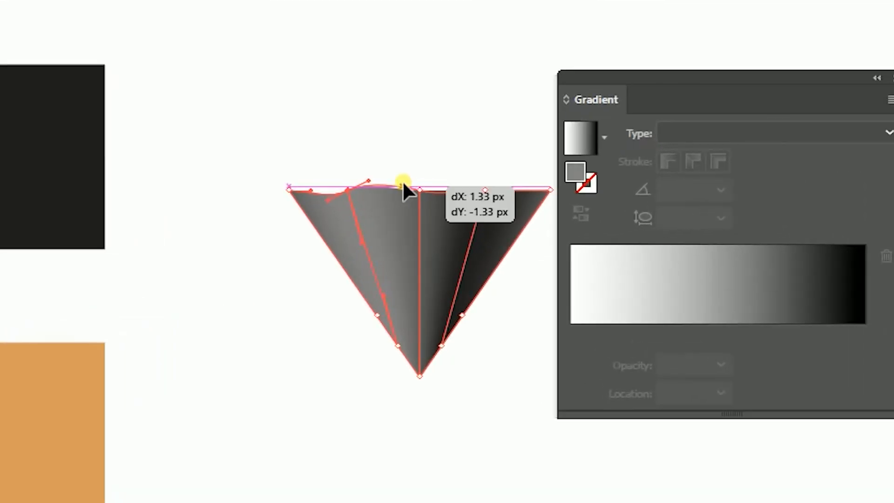
left_click_drag(403, 182, 403, 181)
mouse_move(485, 190)
left_mouse_down()
mouse_move(482, 201)
mouse_move(499, 186)
left_mouse_up()
left_click_drag(482, 200, 500, 173)
left_click_drag(289, 190, 317, 181)
left_click_drag(550, 189, 540, 196)
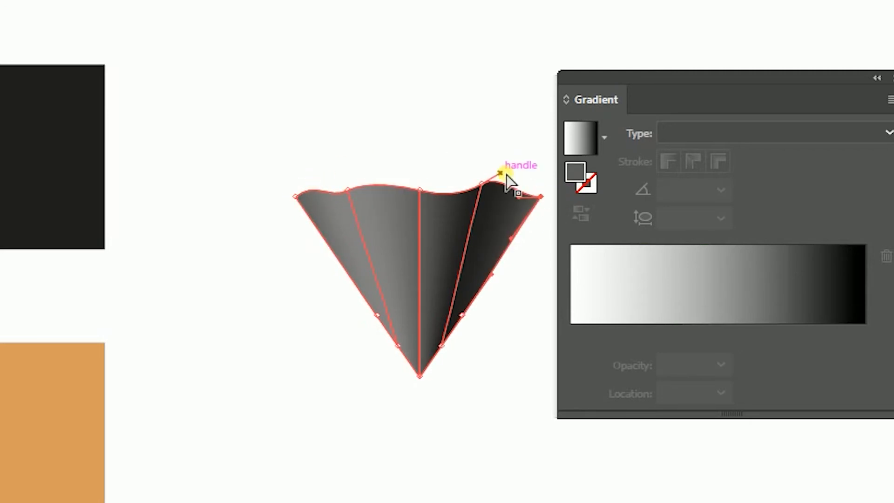
left_click_drag(502, 173, 506, 181)
left_click(479, 122)
Move the grey mesh triangle onto the point of the wooden cone, at X 1006.5 px, Y 912.527 px, and deselect it.
left_click_drag(625, 484, 107, 270)
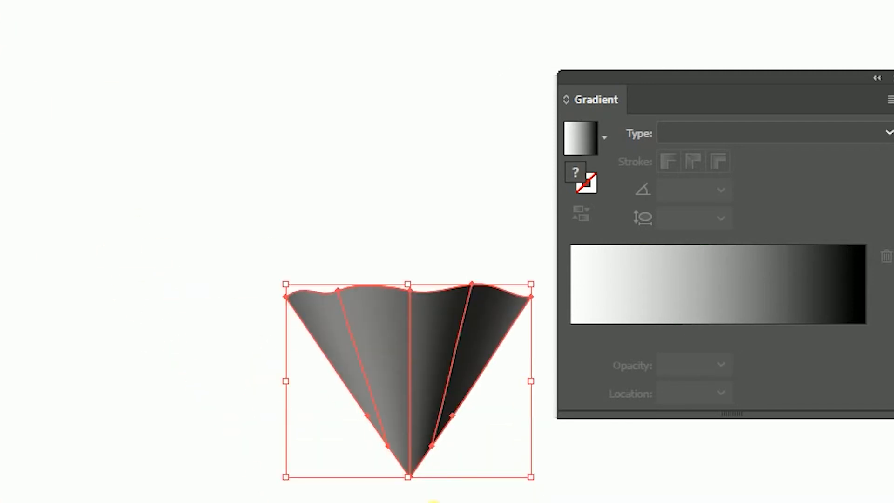
key("ctrl+minus")
key("ctrl+minus")
left_click_drag(401, 502, 262, 278)
mouse_move(289, 13)
left_mouse_down()
mouse_move(561, 463)
mouse_move(517, 391)
left_mouse_up()
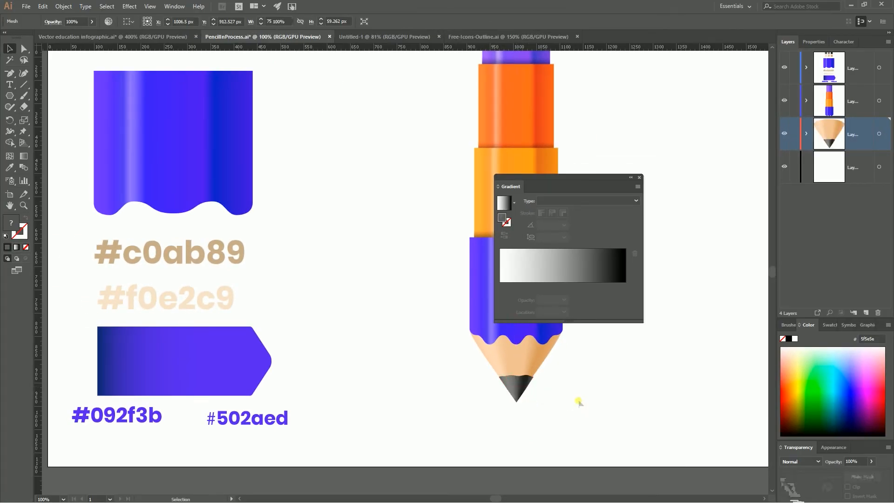
left_click(577, 399)
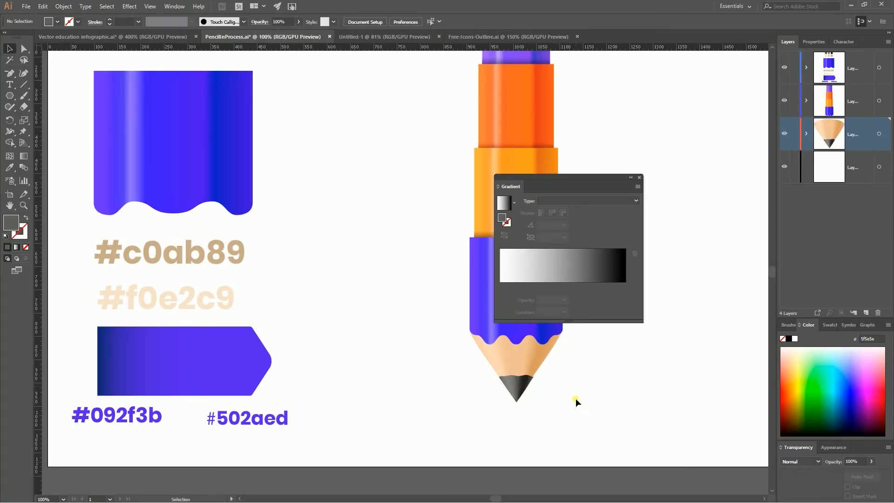
Move the Gradient panel clear of the pencil so it sits over the reference swatches.
left_click_drag(565, 183, 273, 101)
key("ctrl+minus")
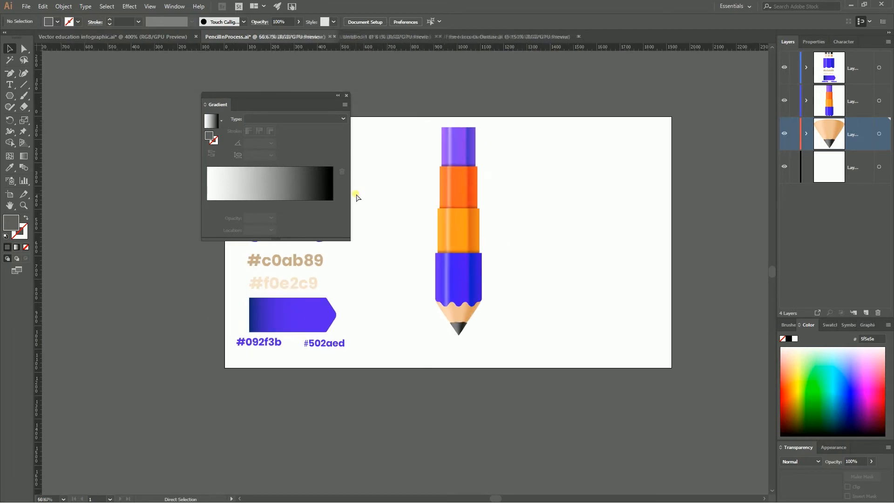
left_click_drag(595, 249, 573, 257)
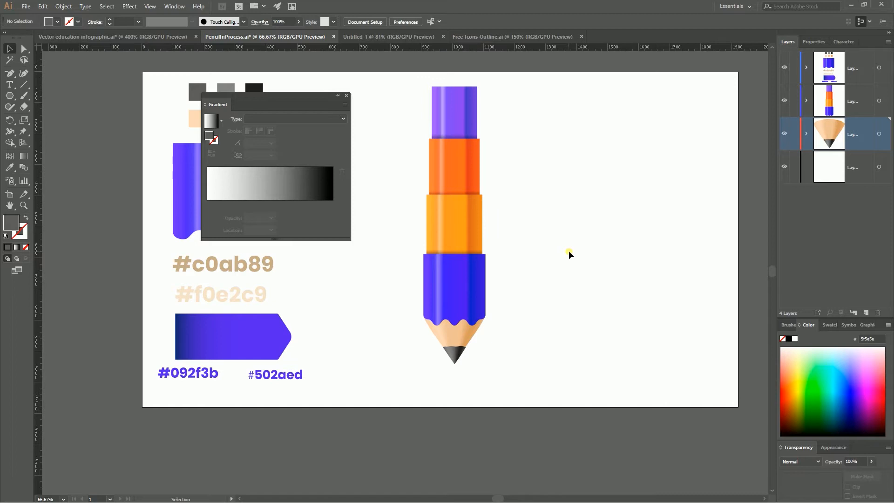
Draw a 450 x 170 px rectangle extending rightward from the pencil's blue segment, filled with the reference arrow's blue gradient.
left_click(263, 333)
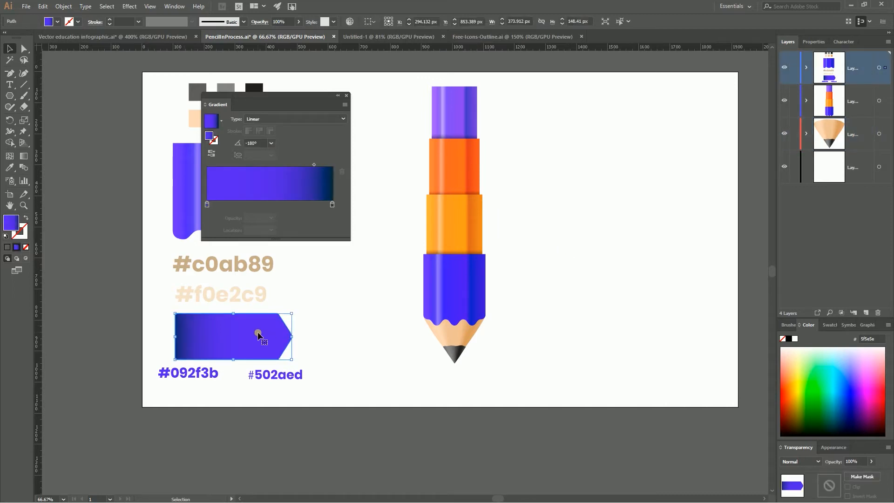
left_click(9, 96)
left_click(52, 95)
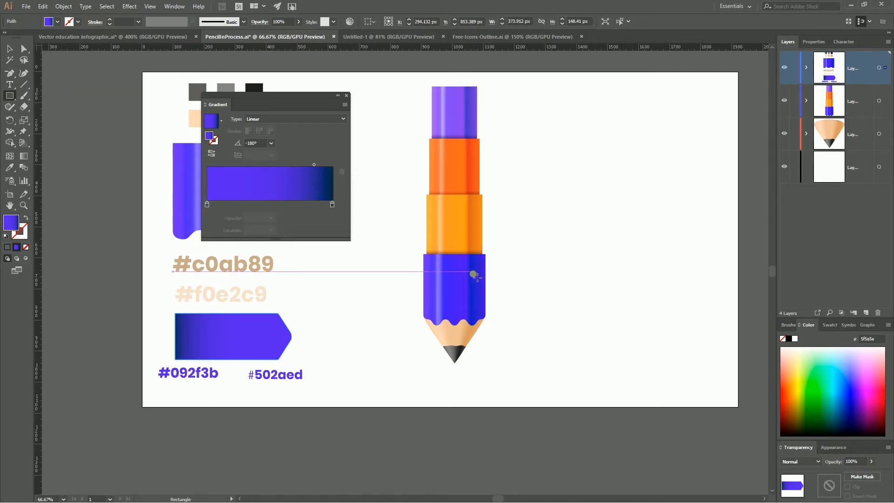
mouse_move(465, 261)
left_mouse_down()
mouse_move(473, 288)
mouse_move(512, 309)
mouse_move(636, 315)
left_mouse_up()
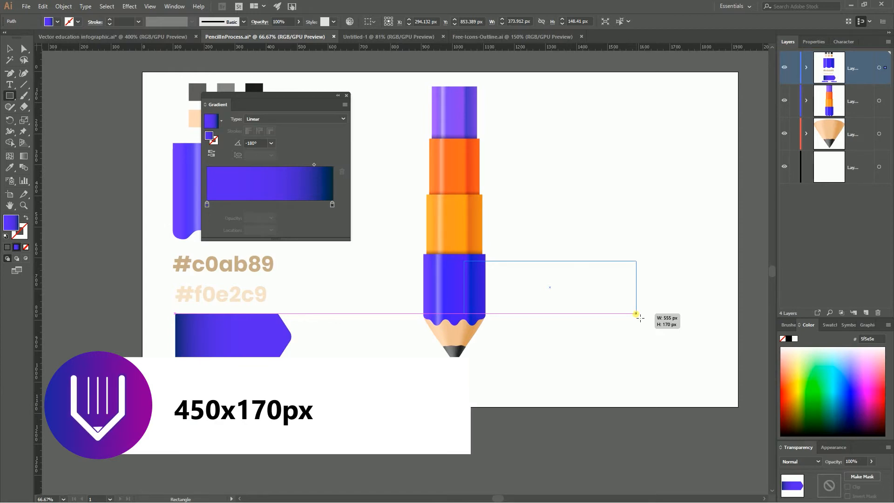
left_click_drag(636, 314, 604, 314)
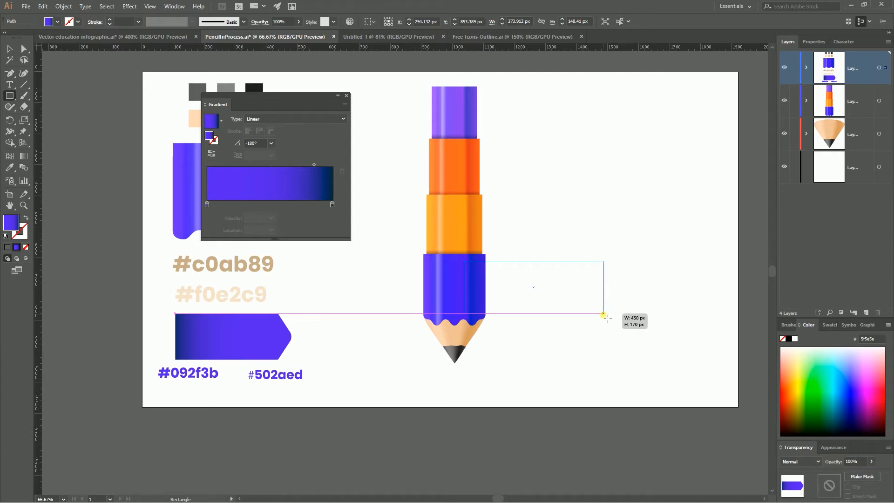
left_click_drag(603, 314, 603, 314)
Put the blue gradient rectangle on a new layer placed between the pencil segments' layer and the wooden cone's layer.
key("v")
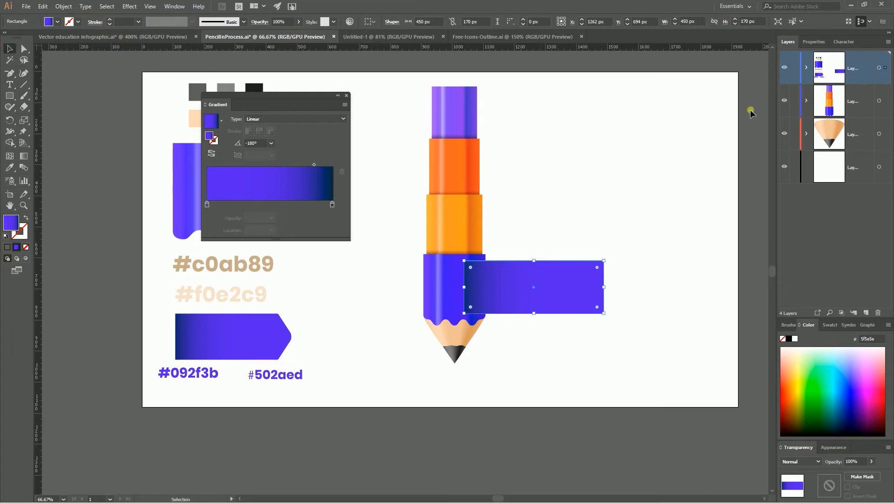
left_click(865, 312)
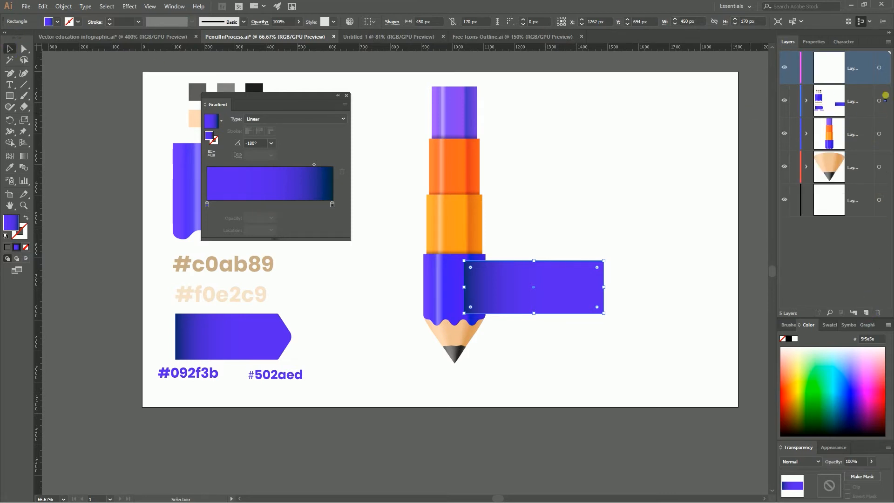
left_click_drag(888, 100, 858, 151)
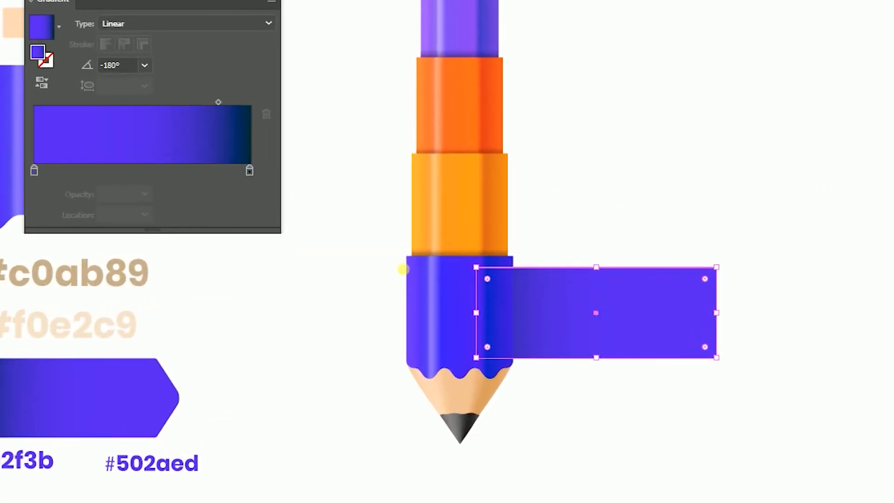
Check the hex colours of both stops in the rectangle's gradient and the location of its midpoint.
double_click(250, 171)
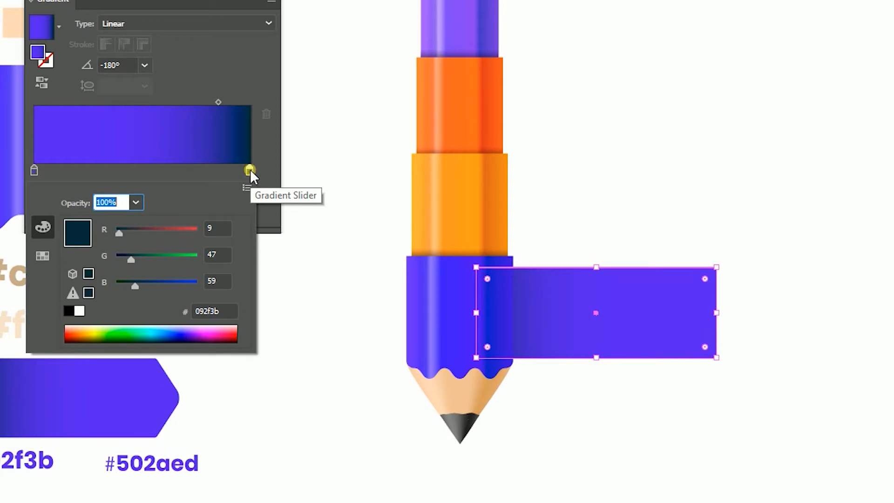
left_click(218, 102)
left_click(217, 102)
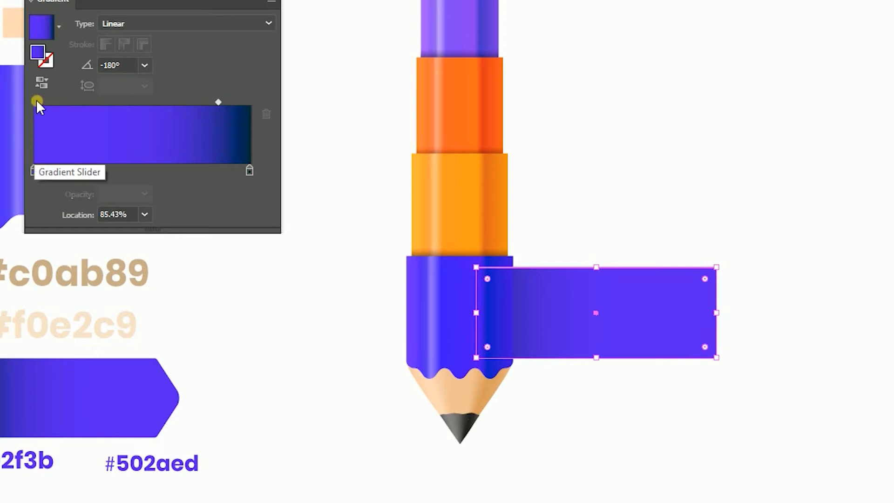
double_click(35, 168)
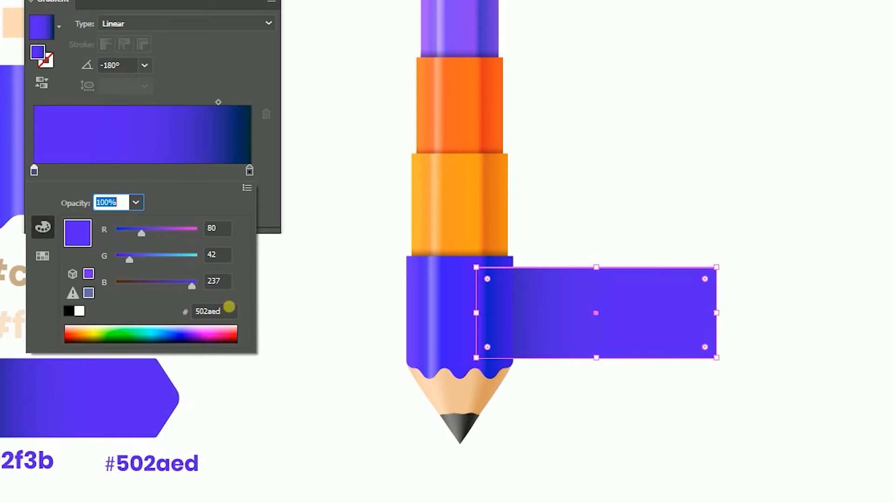
left_click(246, 170)
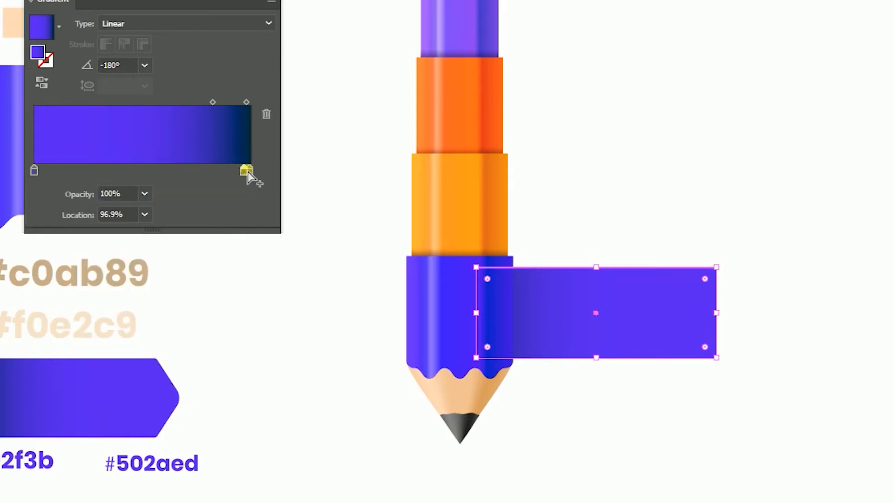
left_click_drag(245, 172, 242, 191)
left_click(249, 171)
double_click(250, 171)
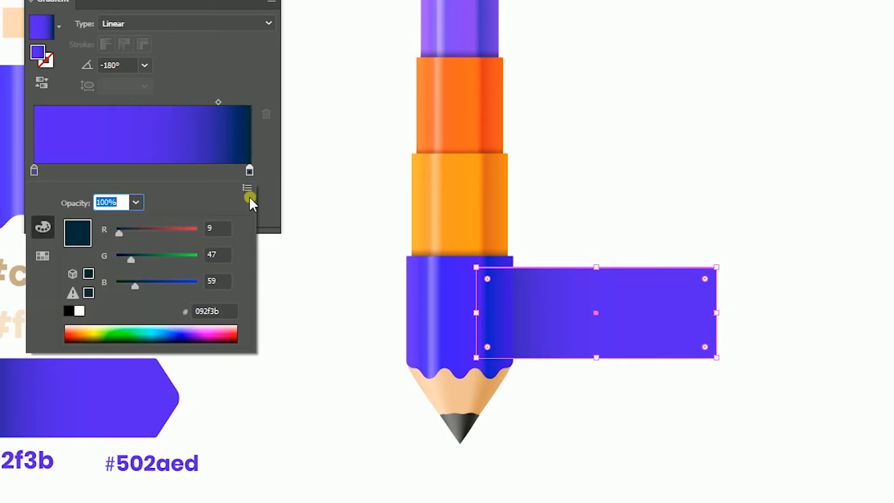
left_click(250, 169)
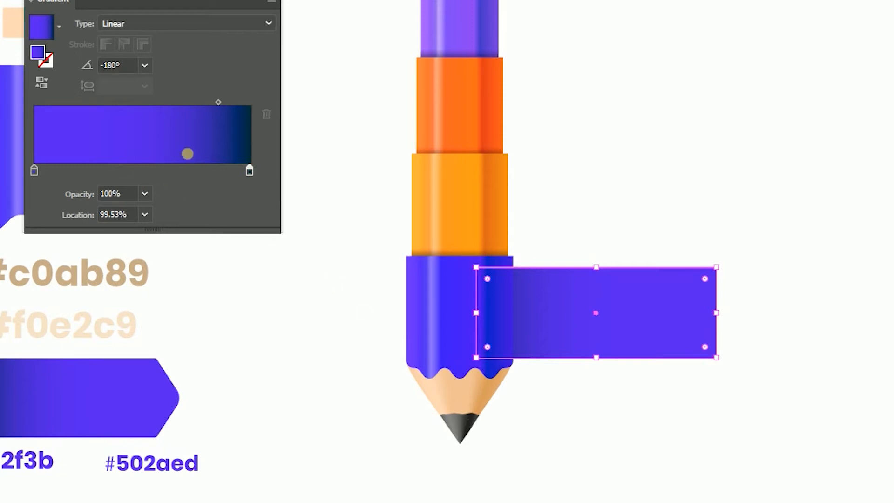
Shift the rectangle's gradient to the right so its dark end falls at the pencil's edge like a shadow, and deselect it.
key("g")
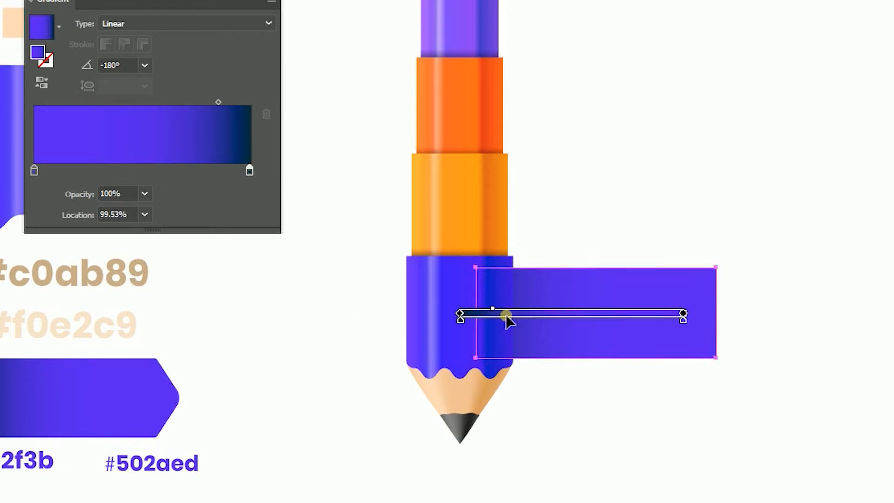
left_click_drag(686, 313, 721, 313)
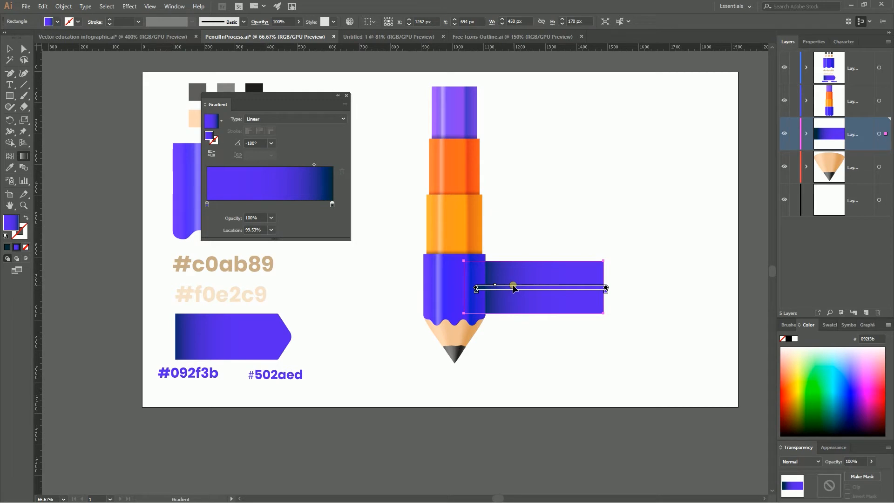
key("v")
left_click(519, 199)
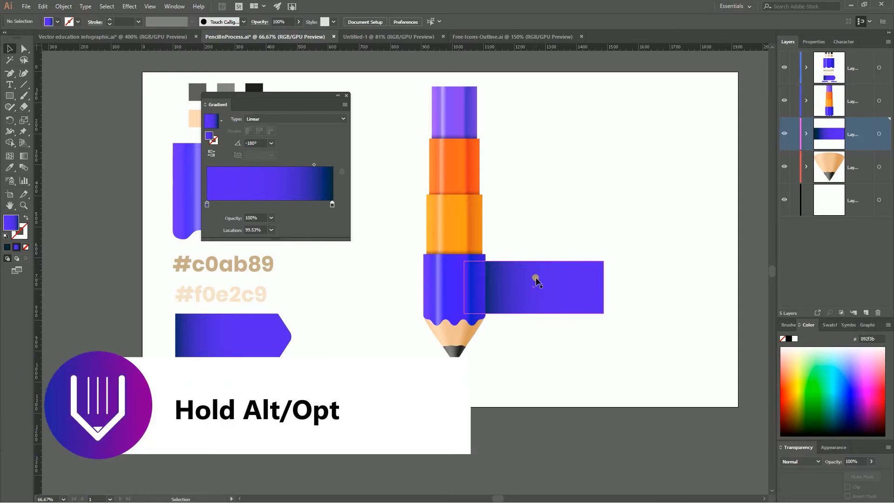
Duplicate the blue gradient rectangle straight upward twice at equal spacing, placing the copies at Y 493 px and Y 292 px.
left_click_drag(535, 283, 535, 219)
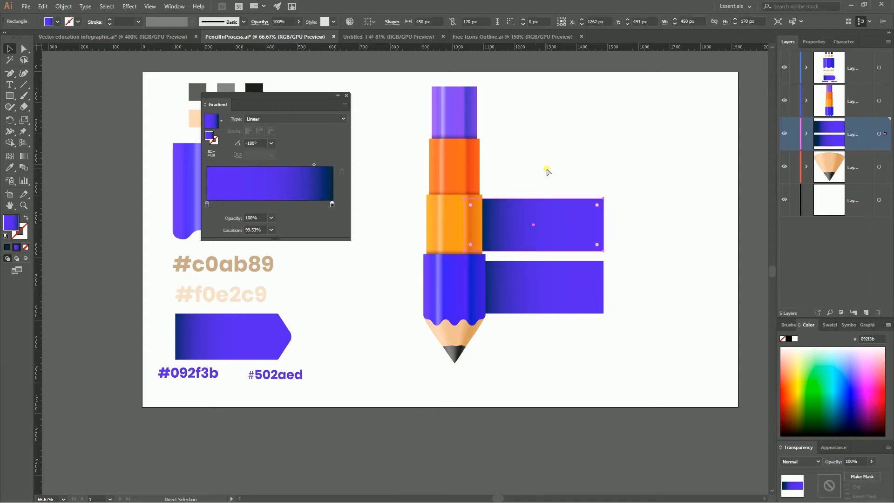
key("ctrl+d")
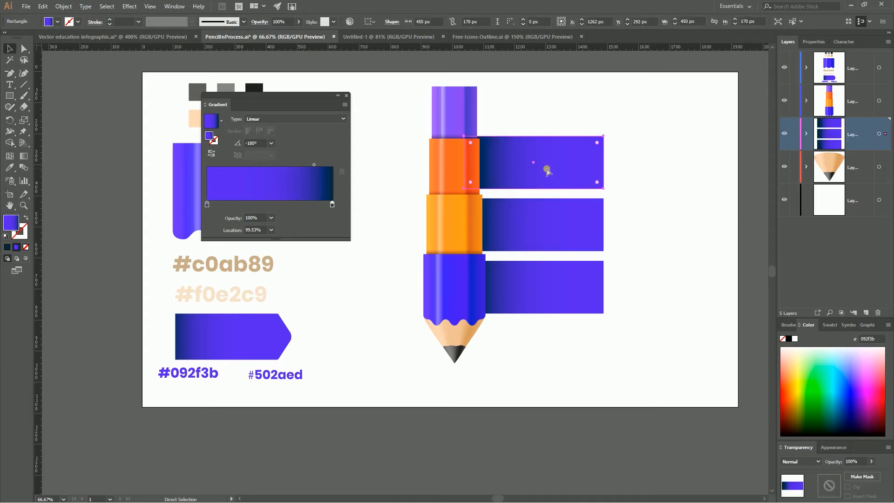
Duplicate the banner rectangle beside the purple section and reduce the second and topmost banners to 142 px and 130 px high.
key("ctrl+d")
left_click_drag(534, 88, 526, 156)
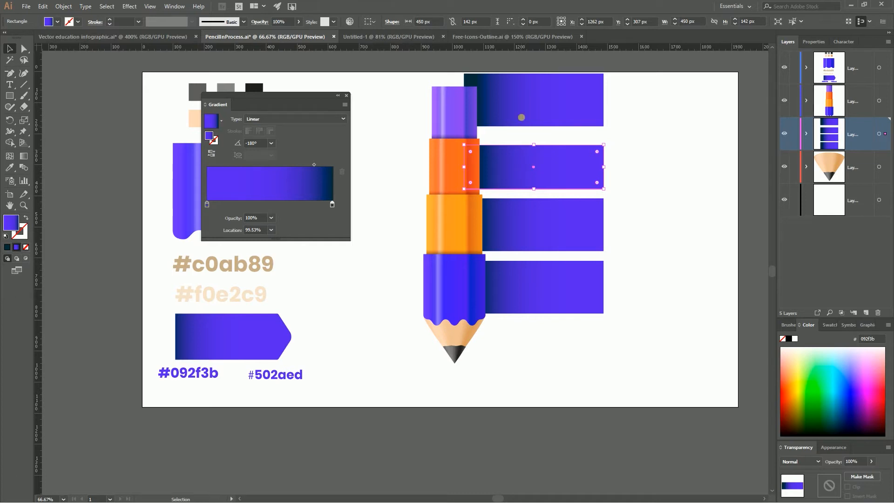
left_click(531, 80)
left_click_drag(533, 72, 533, 111)
key("ctrl+z")
left_click(635, 111)
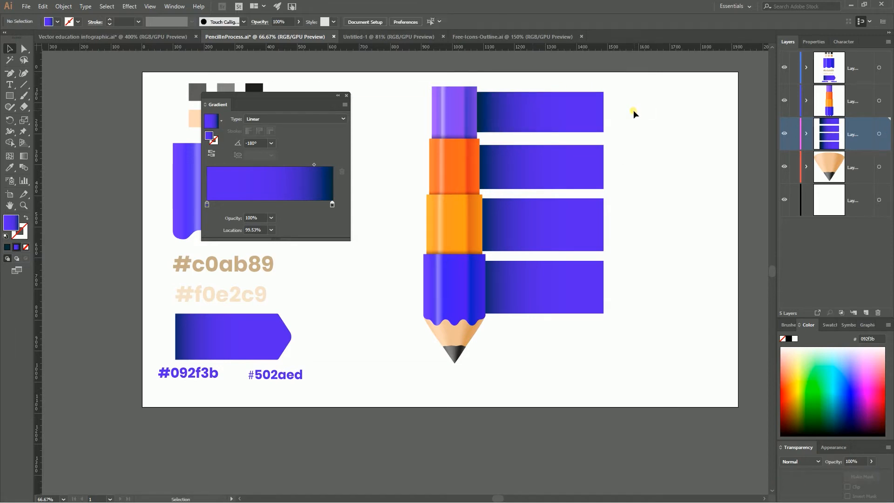
Add anchor points at the edge midpoints of all four banner rectangles.
left_click_drag(630, 93, 563, 320)
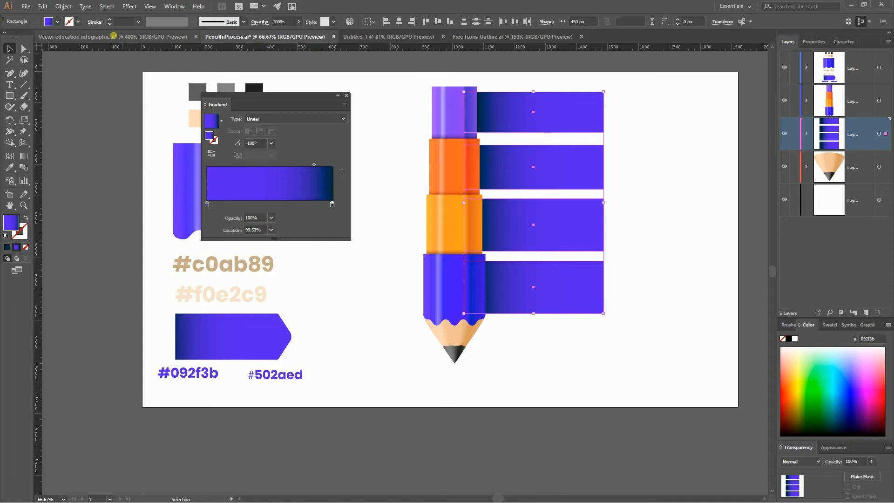
left_click(61, 7)
mouse_move(99, 219)
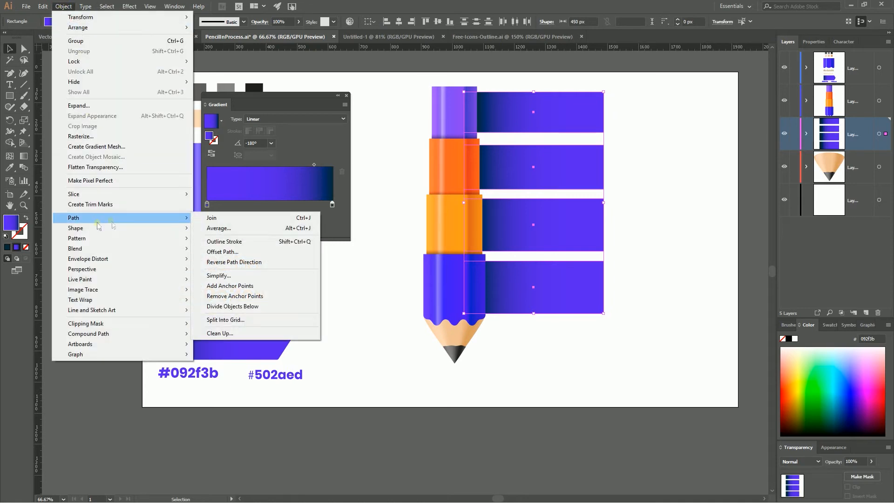
left_click(258, 285)
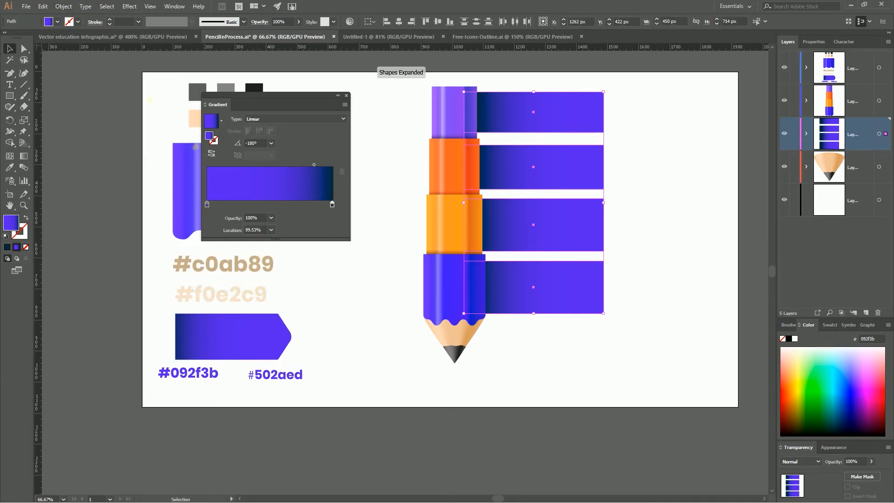
Move the right-edge midpoints of all four banners outward to form arrow tips, making each banner 513 px wide.
left_click(23, 48)
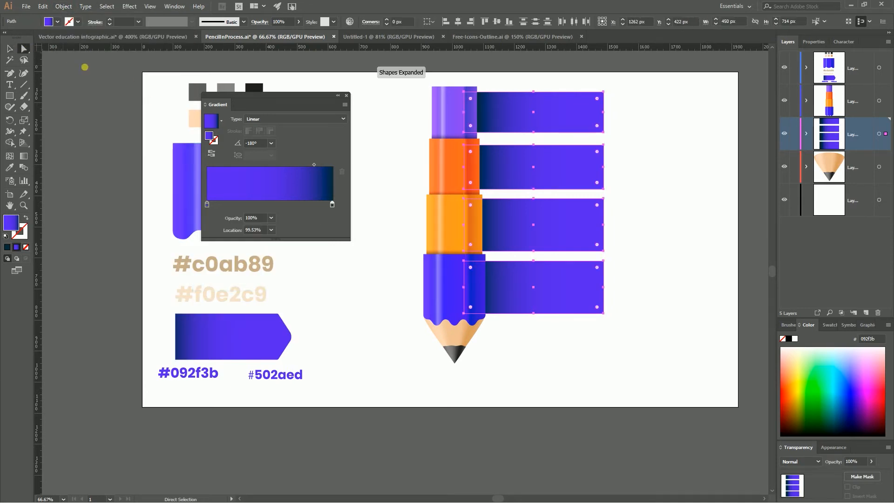
left_click(624, 115)
left_click_drag(631, 101, 594, 120)
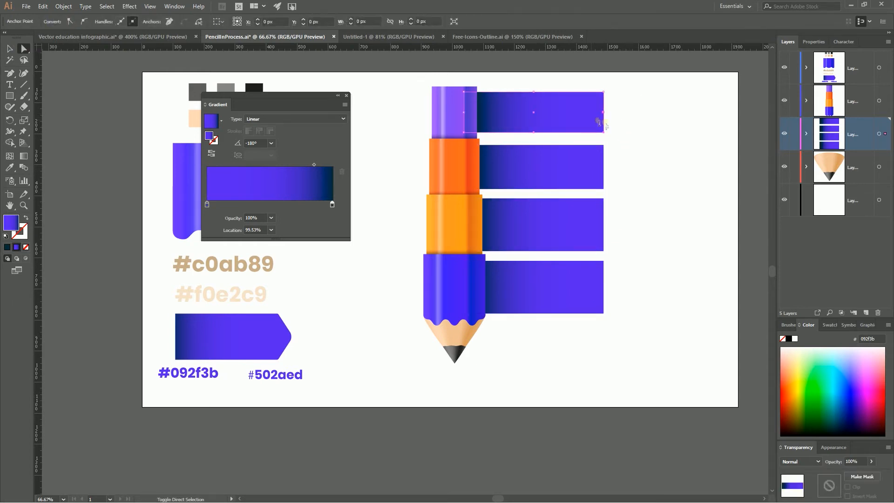
left_click_drag(622, 158, 592, 174)
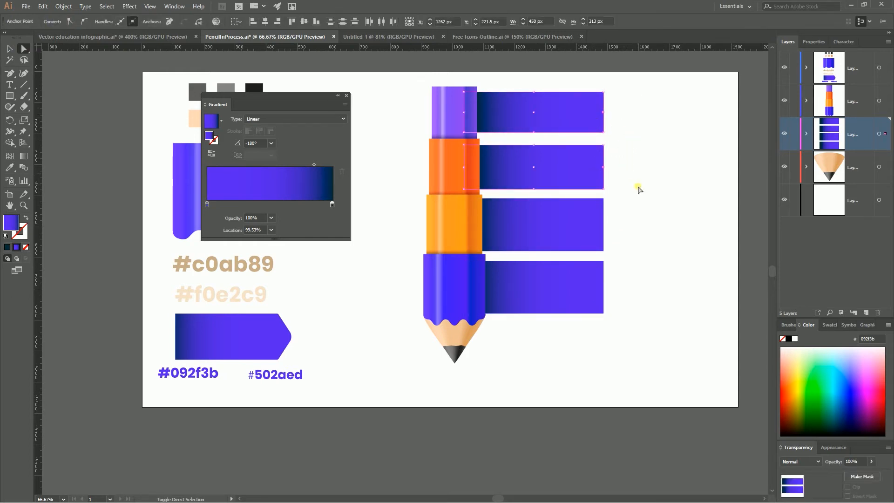
left_click_drag(622, 221, 591, 228)
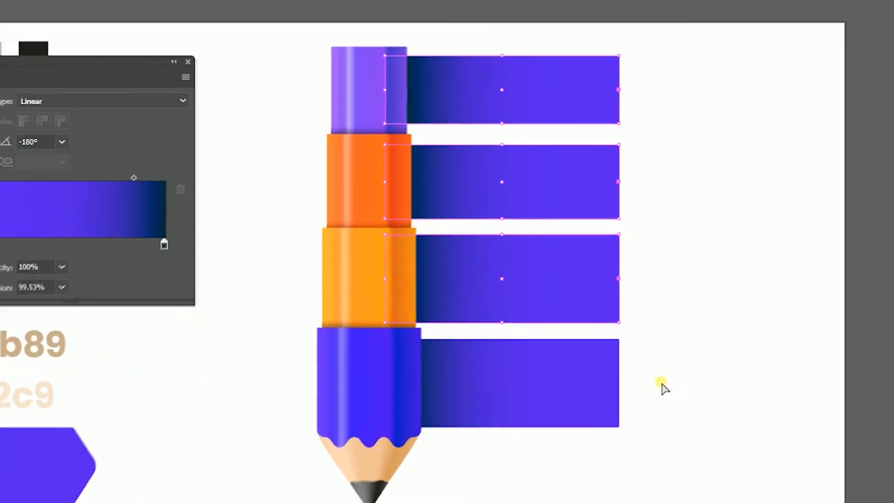
left_click_drag(647, 368, 654, 395)
left_click(721, 325)
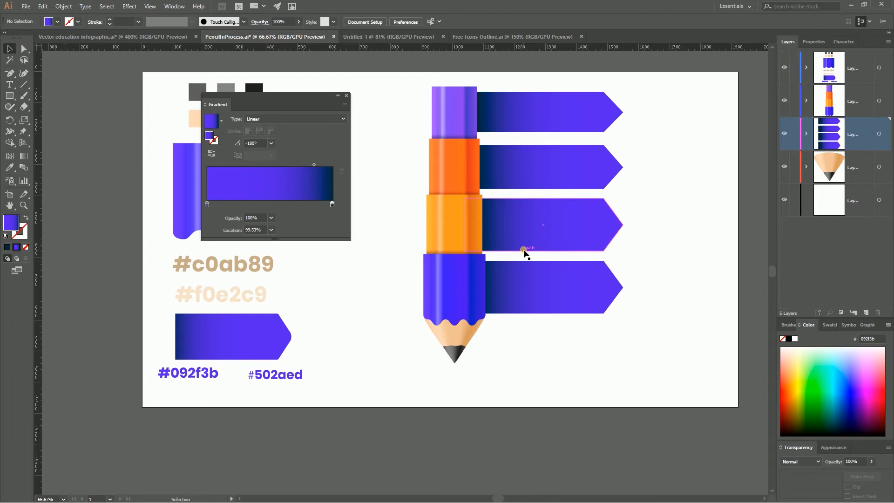
left_click(482, 329)
left_click(350, 22)
left_click(669, 121)
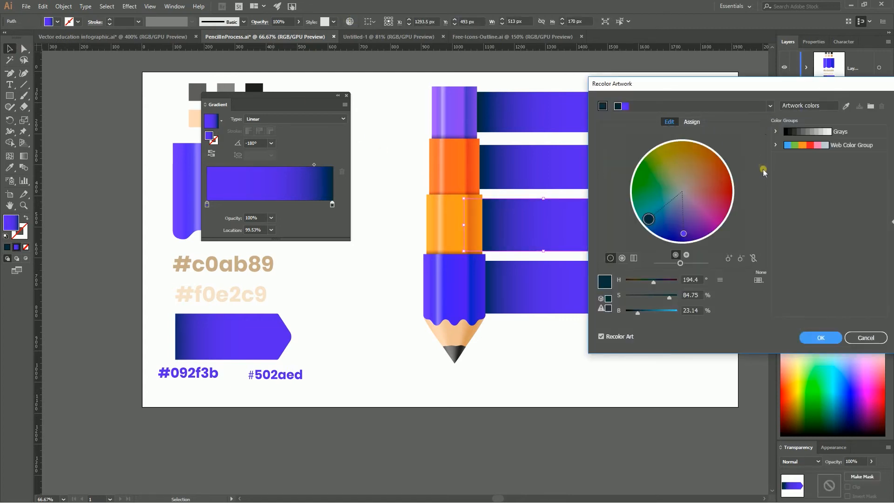
left_click(743, 262)
left_click_drag(648, 219, 683, 231)
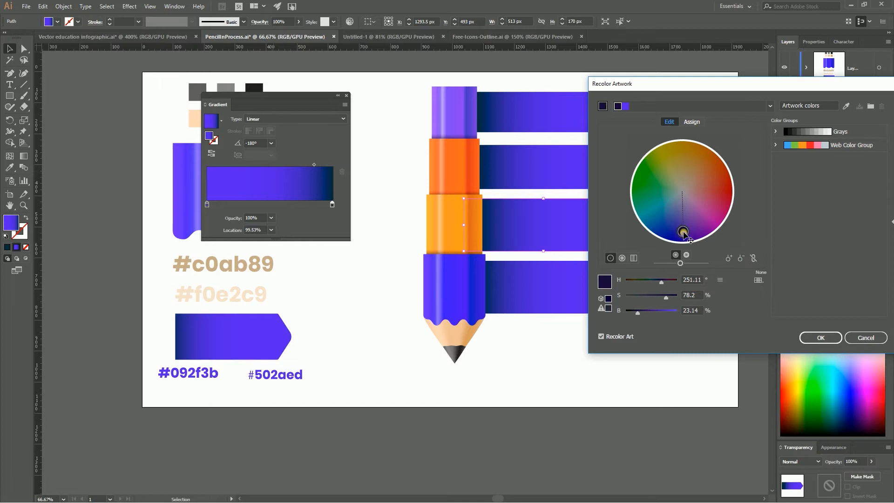
left_click(866, 337)
Recolor the banner beside the amber pencil section by rotating its linked gradient colors to light orange.
left_click(349, 22)
left_click(669, 121)
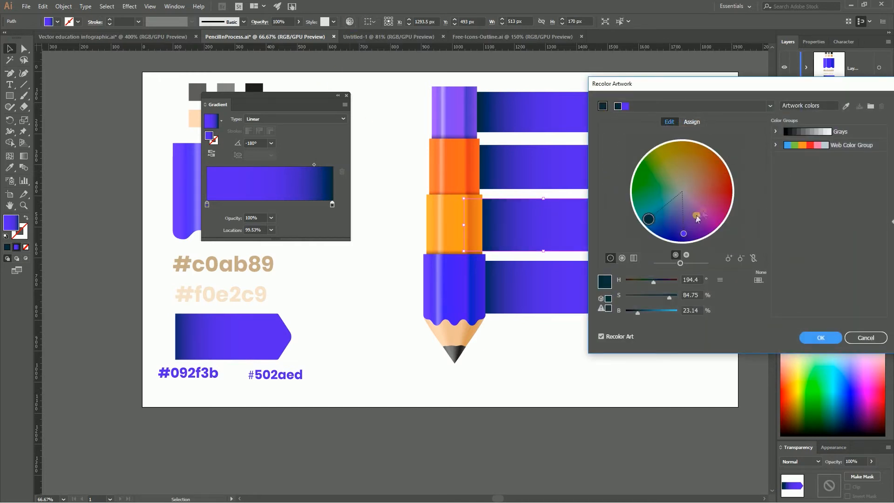
left_click(751, 256)
left_click_drag(648, 219, 722, 198)
left_click(820, 337)
Recolor the banner beside the red-orange pencil section by rotating its linked gradient colors to red-orange.
left_click(555, 179)
left_click(349, 21)
left_click(668, 121)
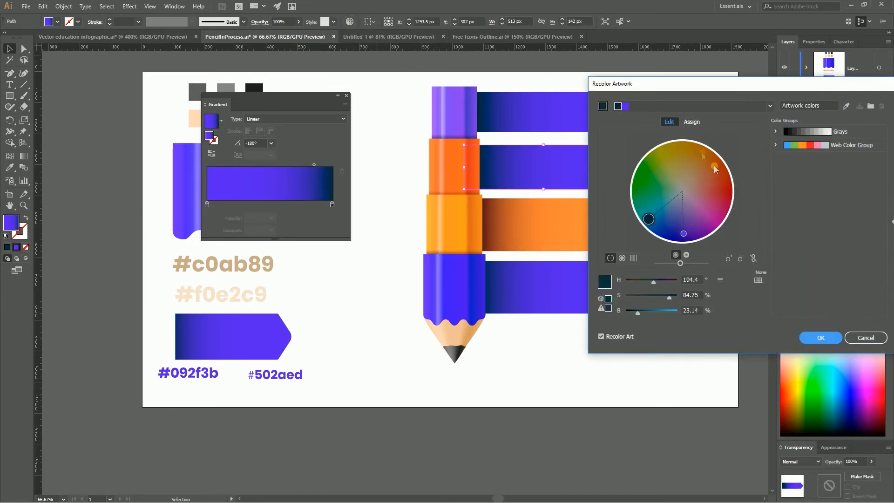
left_click(753, 257)
mouse_move(648, 219)
left_mouse_down()
mouse_move(717, 193)
mouse_move(727, 217)
left_mouse_up()
left_click(820, 337)
Recolor the topmost banner to purple by rotating its linked gradient colors to match the purple pencil section.
left_click(555, 105)
left_click(349, 21)
left_click(669, 122)
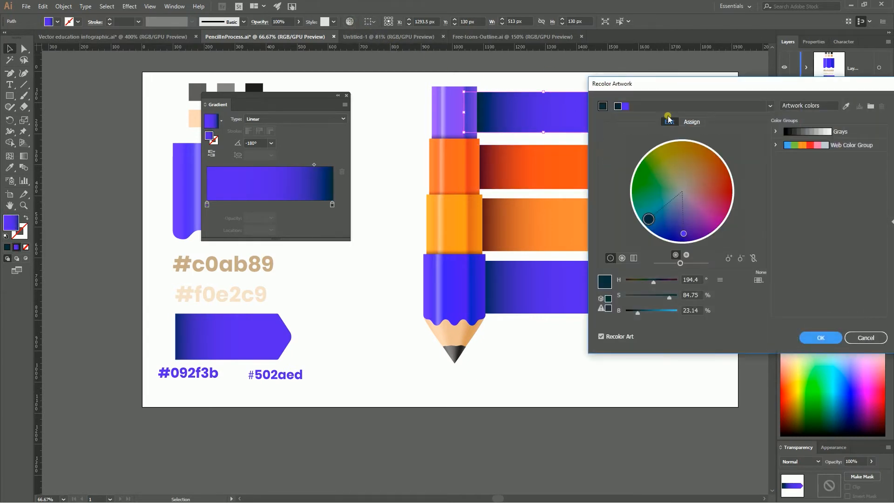
left_click(753, 257)
mouse_move(652, 215)
left_mouse_down()
mouse_move(690, 227)
mouse_move(659, 227)
left_mouse_up()
left_click(820, 337)
left_click(720, 270)
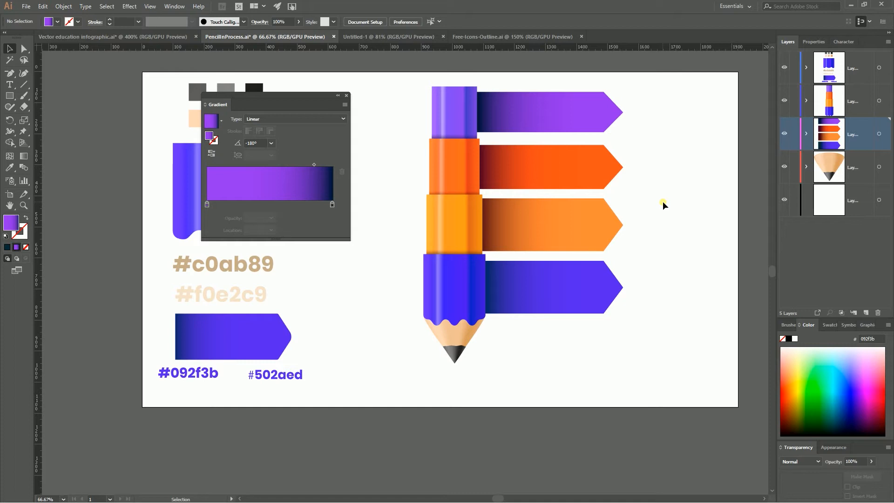
Draw a horizontal line 200 px long across the upper edge of the blue pencil section.
left_click(23, 85)
scroll(391, 280, "up", 2)
left_click_drag(437, 282, 388, 313)
mouse_move(376, 279)
left_mouse_down()
mouse_move(314, 280)
mouse_move(352, 280)
left_mouse_up()
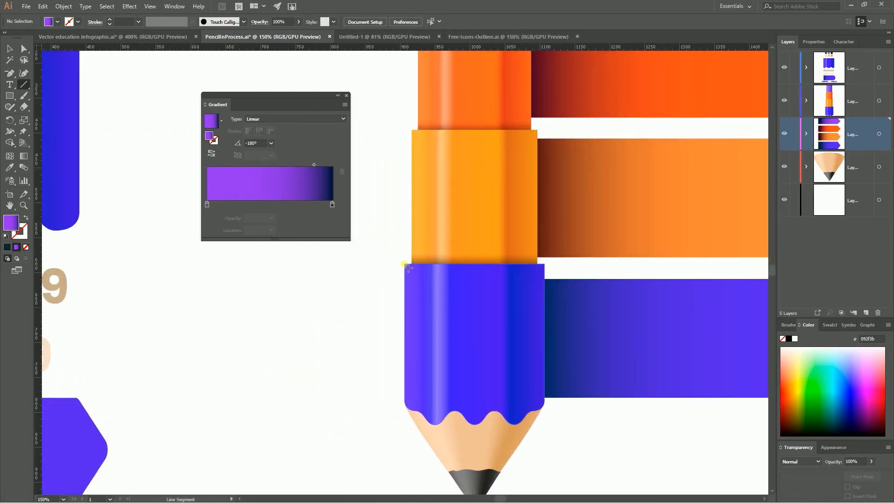
left_click_drag(409, 264, 552, 269)
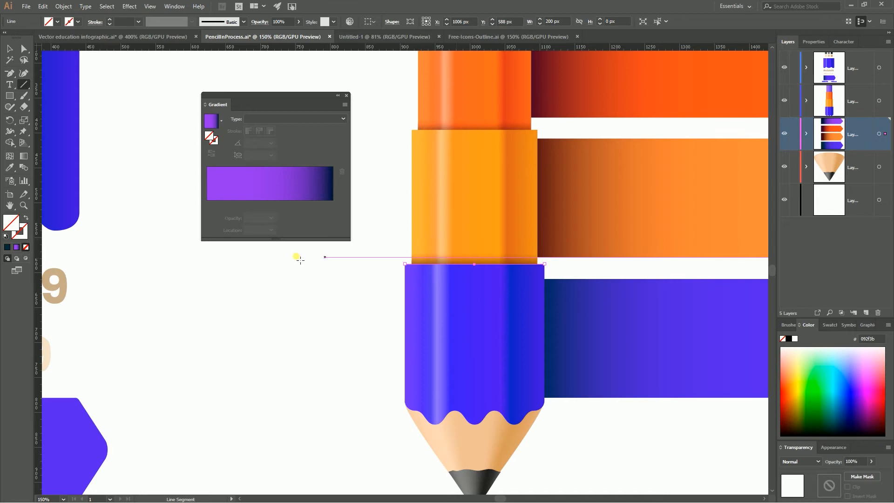
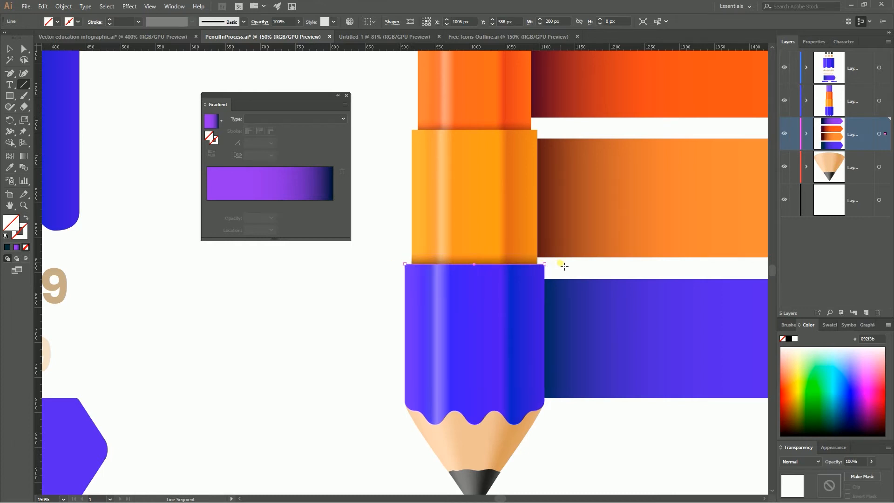
Give the line a black 4 pt stroke and move it to the layer holding the pencil body sections.
key("ctrl+z")
left_click(23, 236)
double_click(24, 236)
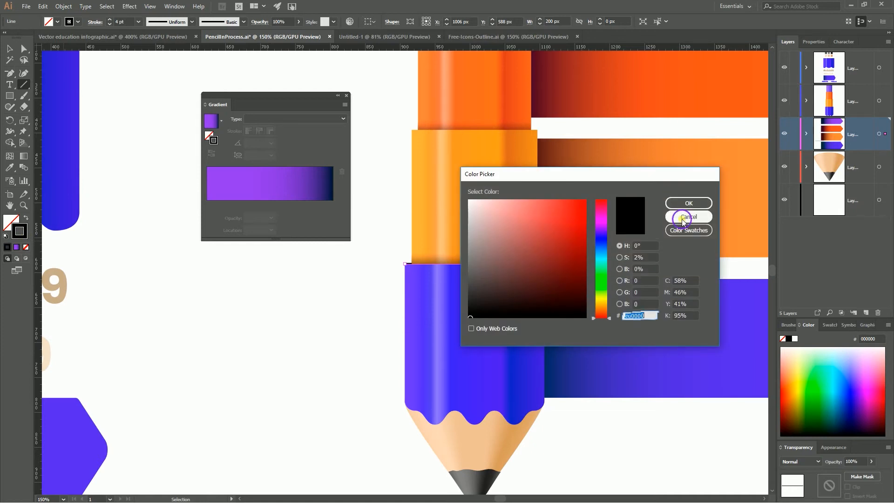
left_click(685, 203)
left_click_drag(886, 134, 886, 100)
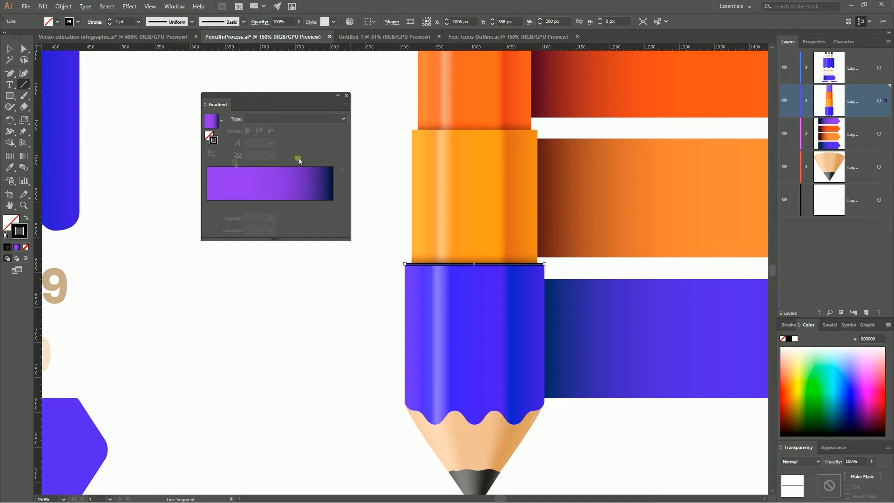
Set the line's stroke color to light blue #cbeaf7.
left_click(10, 49)
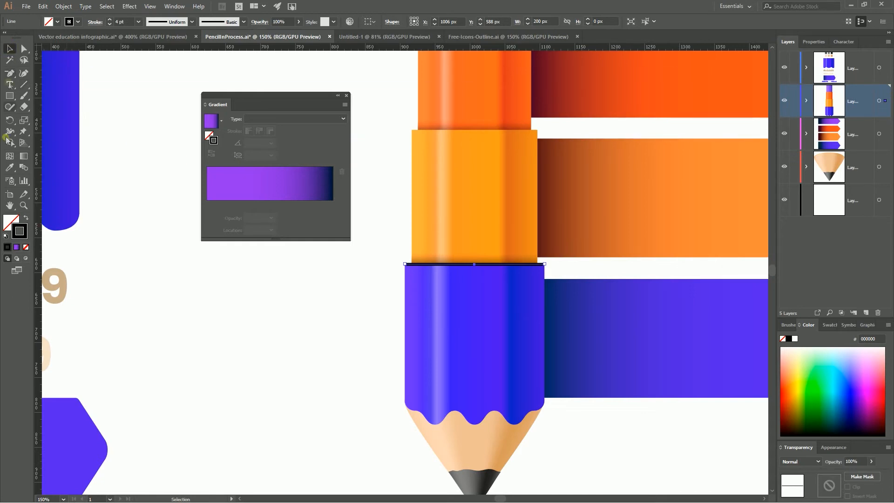
double_click(19, 230)
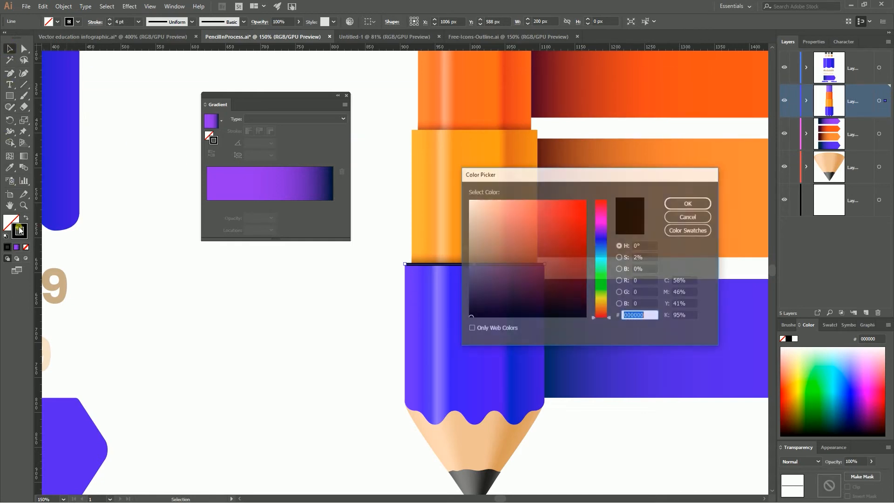
left_click(599, 253)
left_click(492, 205)
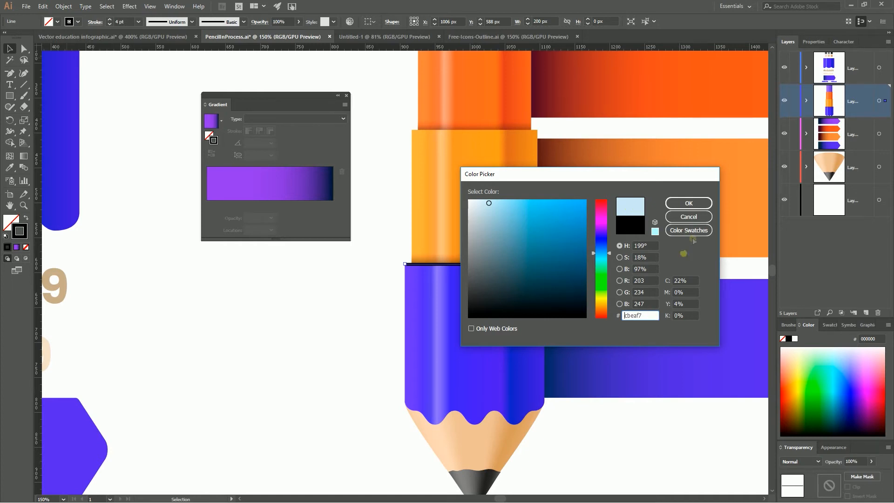
left_click(686, 203)
Set the highlight line's blending mode to Soft Light and deselect it.
left_click_drag(365, 303, 351, 316)
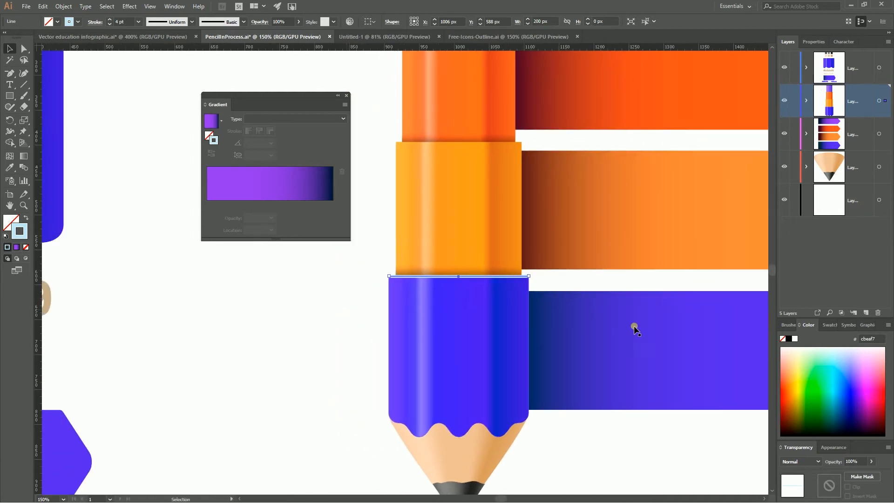
left_click(801, 463)
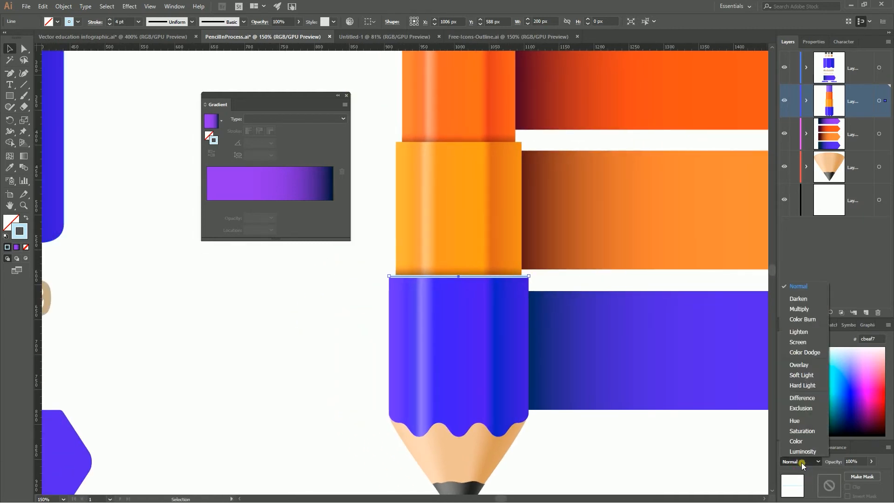
left_click(802, 376)
left_click(337, 342)
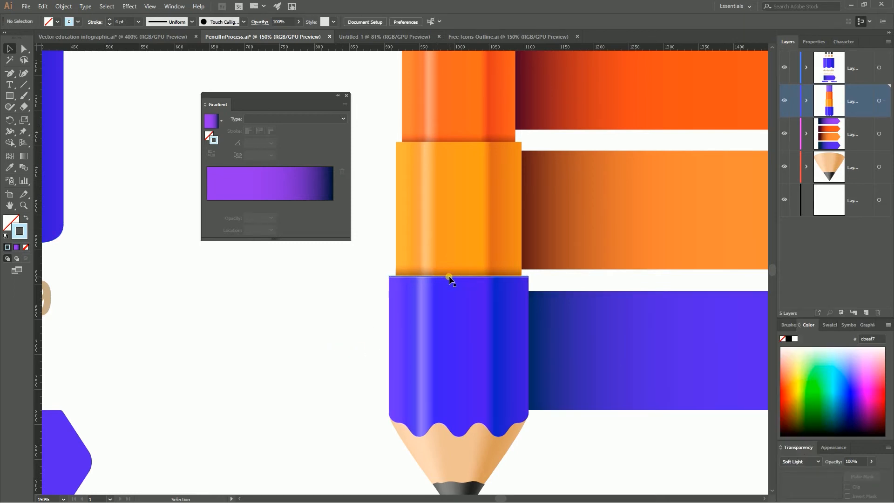
Copy the highlight line to the upper edges of the amber, red-orange and purple pencil sections, fitting each copy to its section's width.
left_click_drag(450, 279, 440, 145)
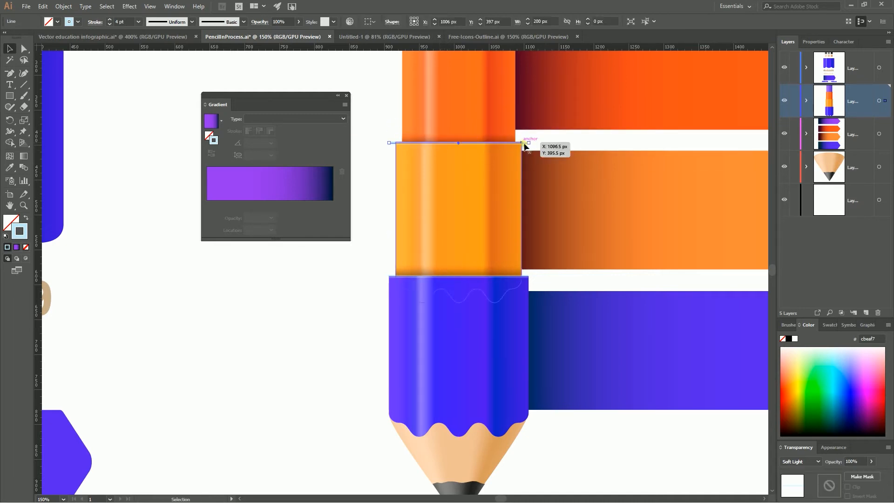
left_click_drag(529, 144, 522, 143)
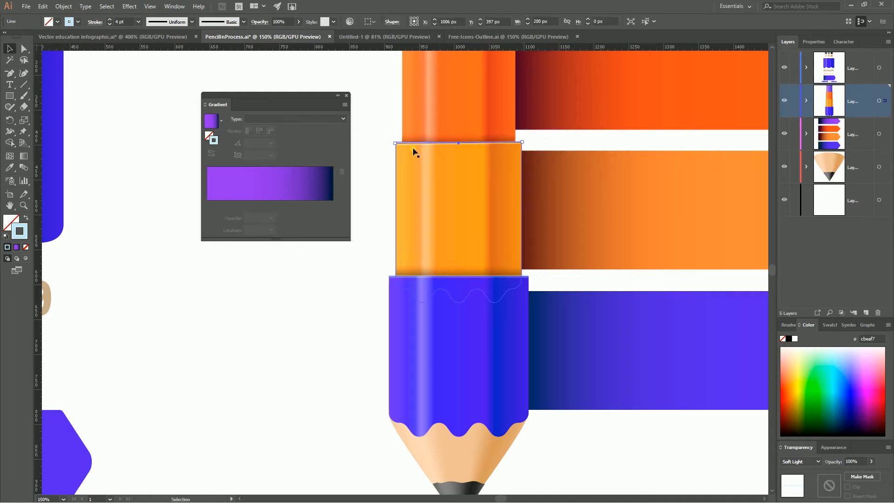
scroll(356, 166, "up", 4)
scroll(359, 168, "up", 1)
left_click_drag(435, 275, 438, 152)
left_click_drag(521, 151, 516, 151)
scroll(528, 160, "up", 3)
left_click_drag(512, 219, 510, 102)
left_click(523, 97)
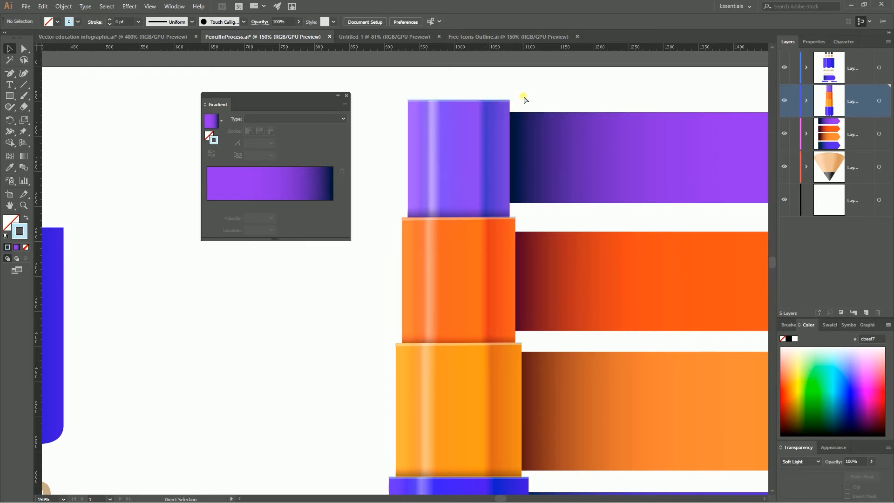
Draw a vertical line about 130 px long in the middle of the blue banner.
key("ctrl+minus")
key("ctrl+minus")
left_click_drag(624, 251, 614, 156)
key("backslash")
key("ctrl+plus")
key("ctrl+plus")
left_click_drag(623, 305, 440, 249)
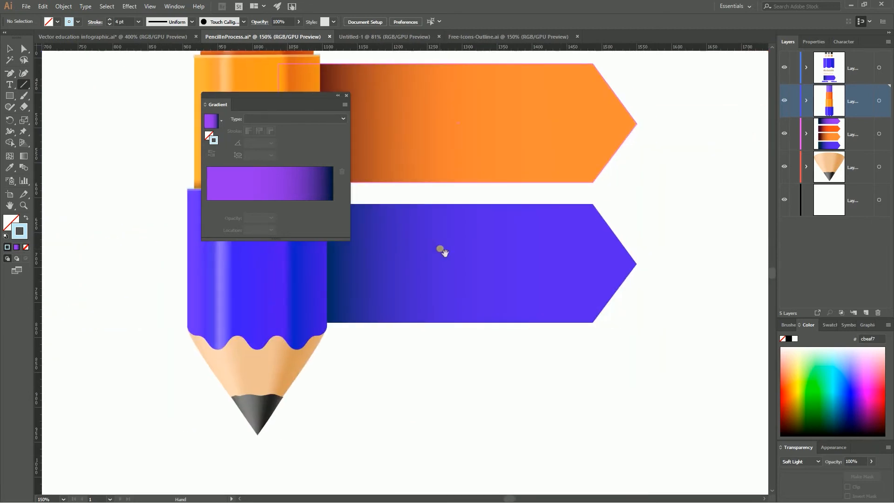
left_click_drag(472, 217, 472, 308)
Extend the vertical divider in the blue banner at both ends to a length of 142 px.
key("v")
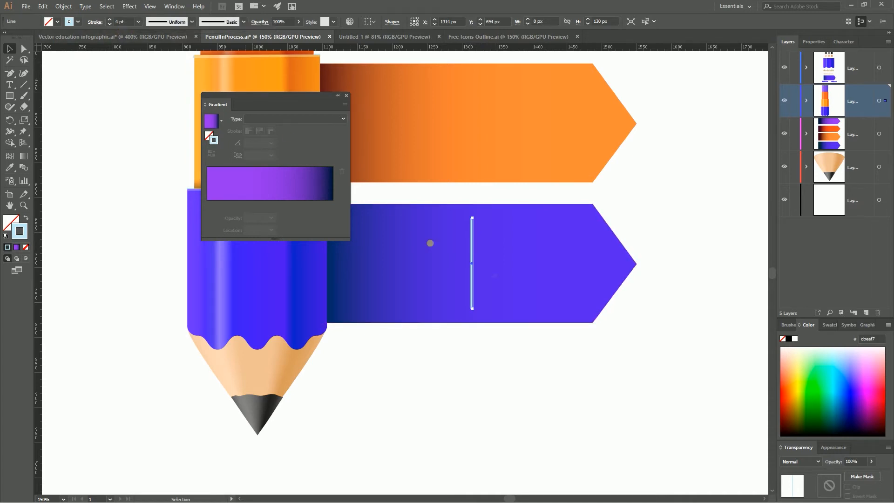
left_click_drag(474, 220, 475, 217)
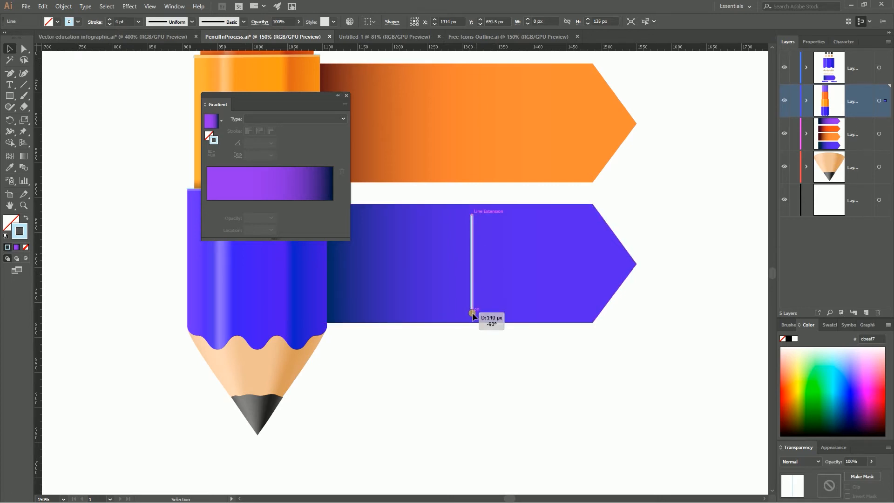
left_click_drag(472, 310, 475, 328)
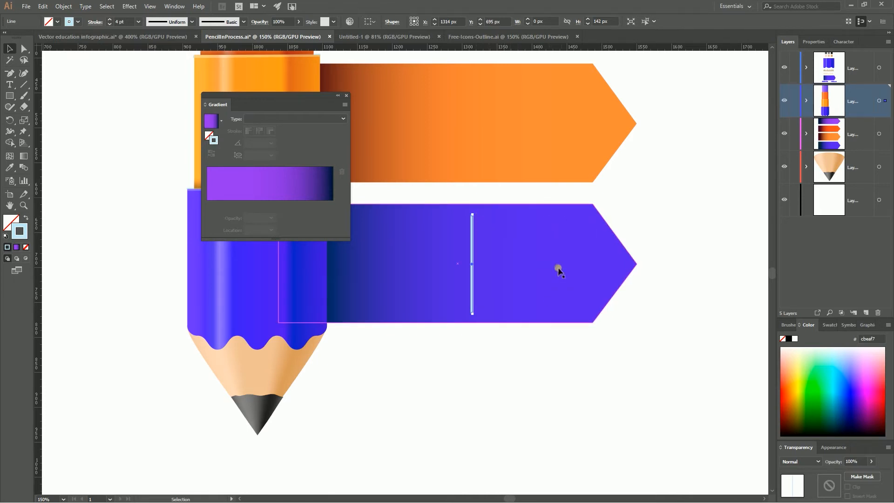
left_click(571, 244)
left_click(472, 237)
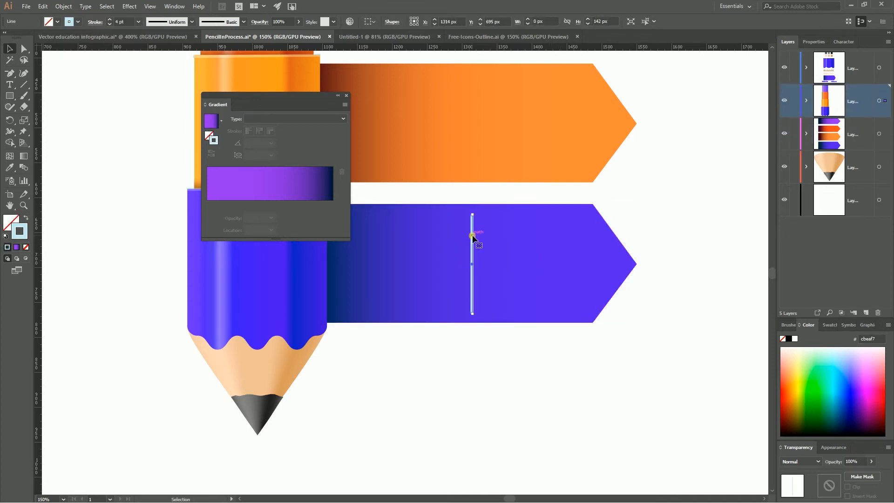
Try the Screen blending mode on the blue banner's vertical divider line.
left_click(801, 461)
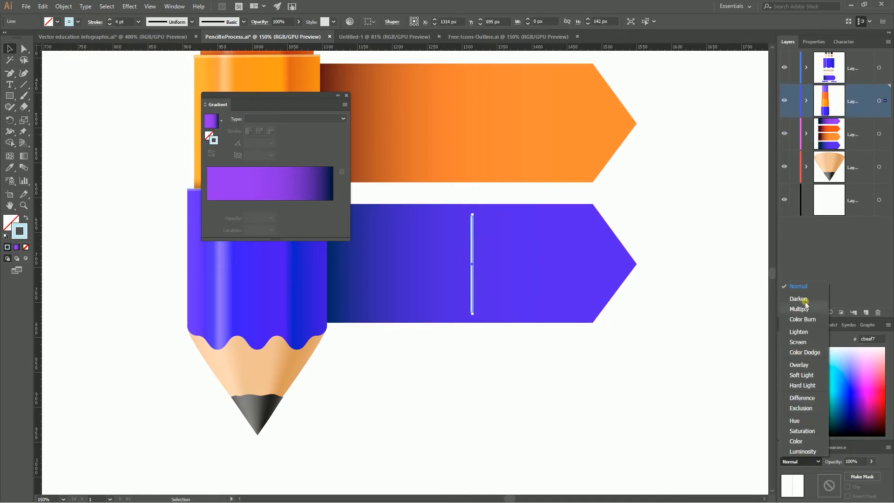
left_click(797, 343)
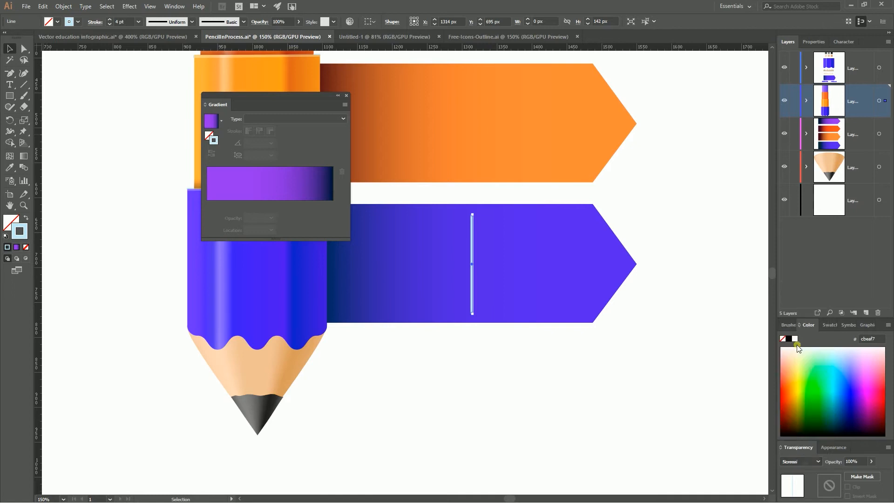
left_click(679, 422)
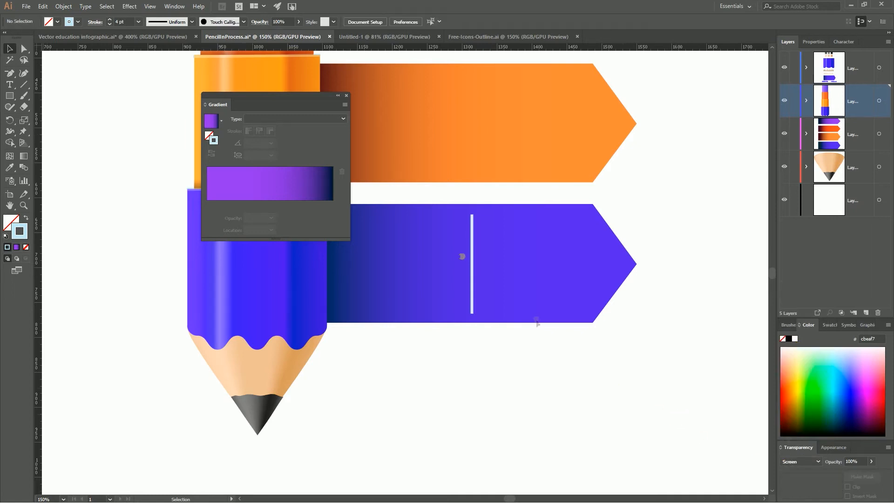
Move the blue banner's divider line to the banners' layer, set its blending mode to Soft Light and deselect it.
left_click(473, 239)
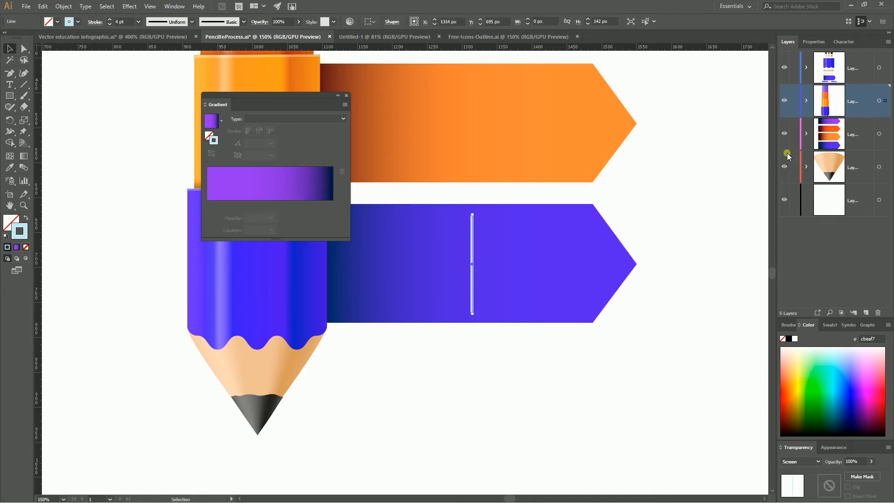
left_click_drag(877, 118, 884, 134)
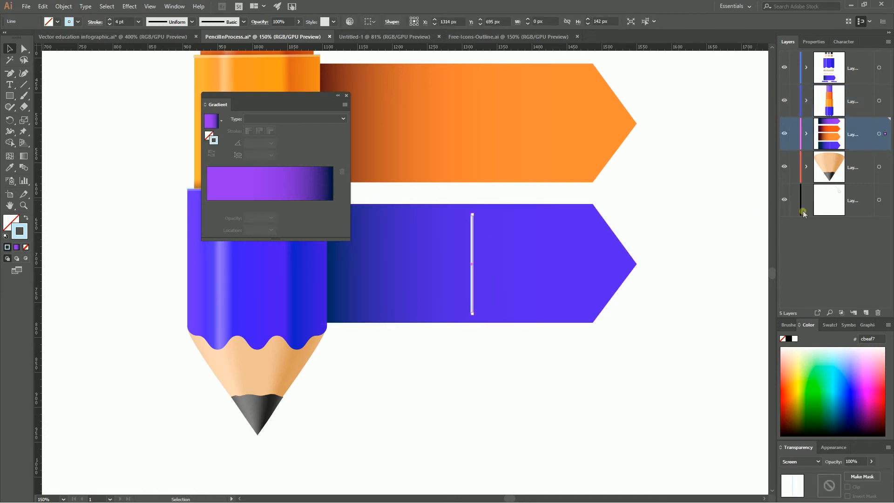
left_click(810, 461)
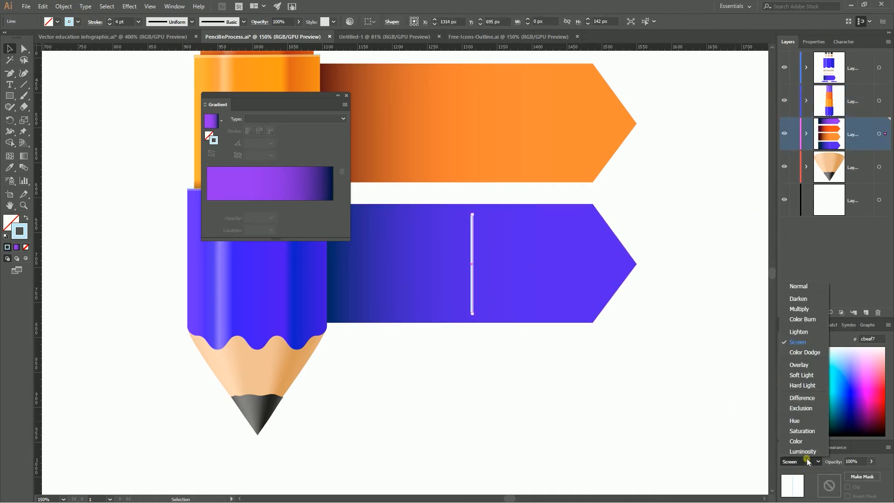
left_click(801, 374)
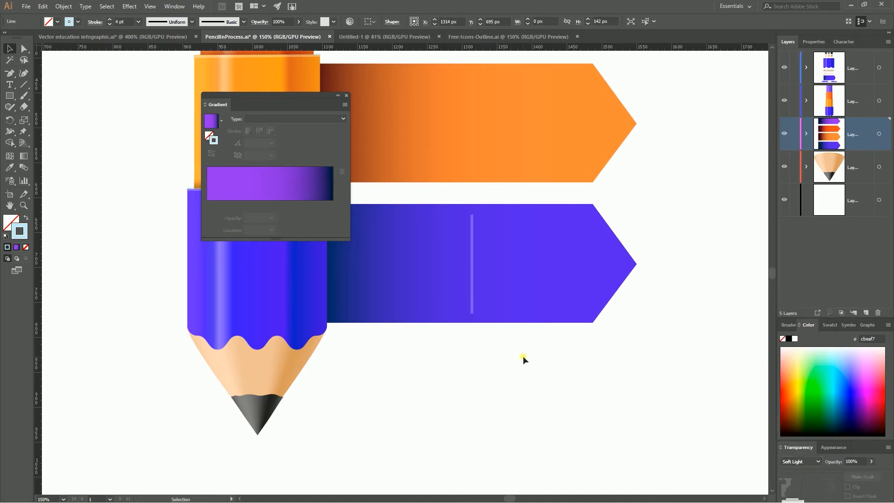
left_click(508, 357)
Duplicate the blue banner's divider line about 4 px to its left and set the copy's blending mode to Multiply.
left_click_drag(472, 244, 468, 247)
key("Right")
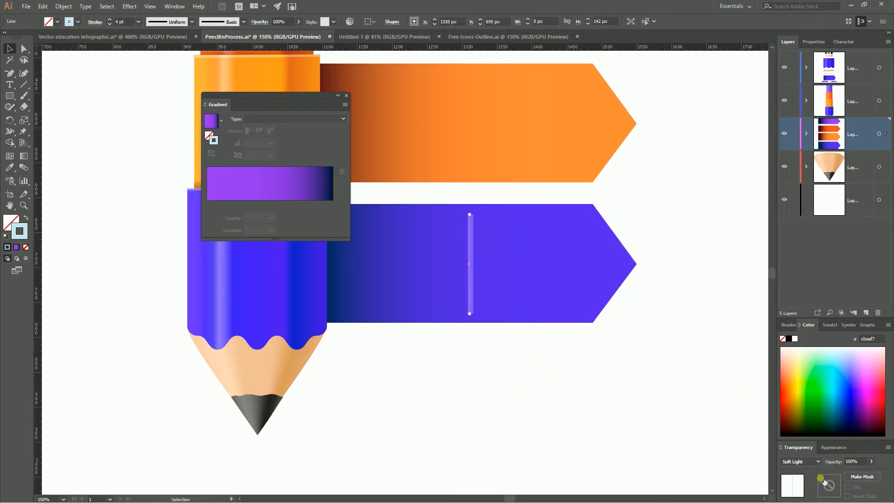
left_click(800, 461)
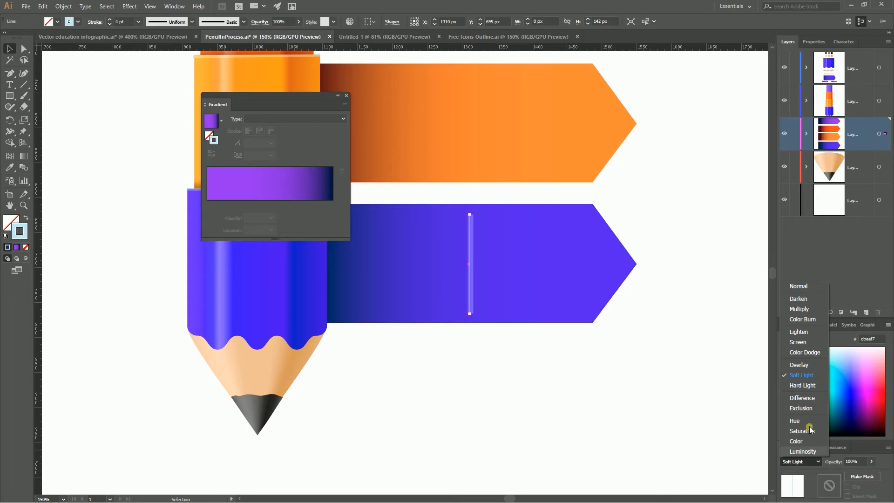
left_click(798, 309)
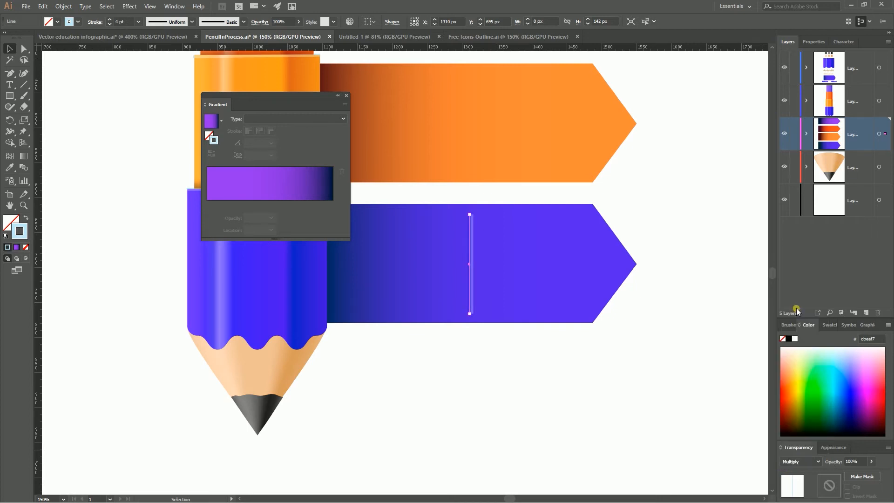
left_click(504, 384)
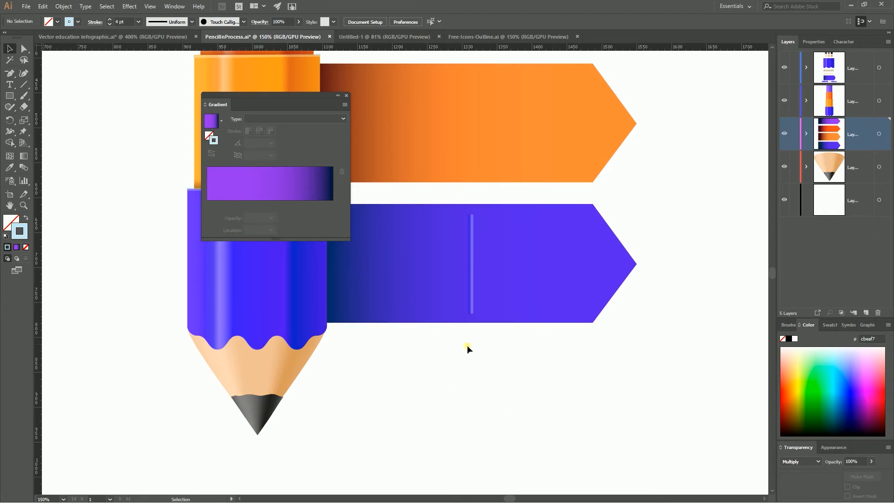
Select both divider lines without the blue banner and move them to a new layer above the banners.
left_click(495, 276)
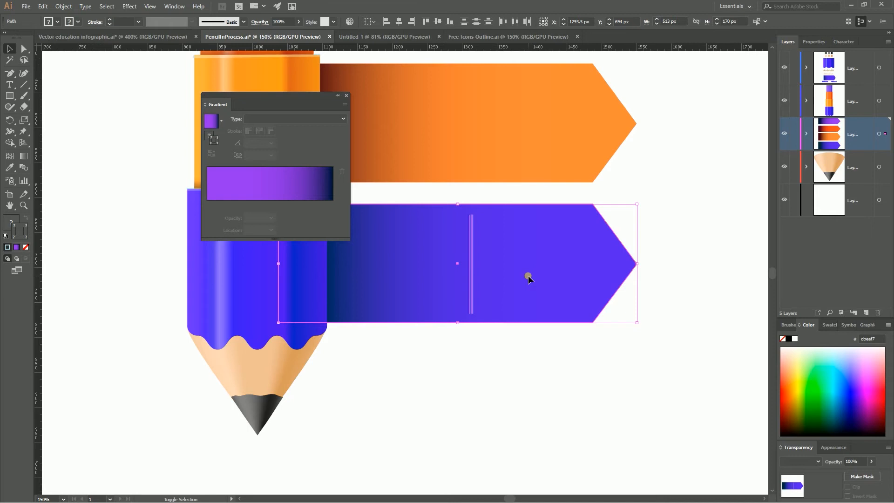
left_click(528, 275, "shift")
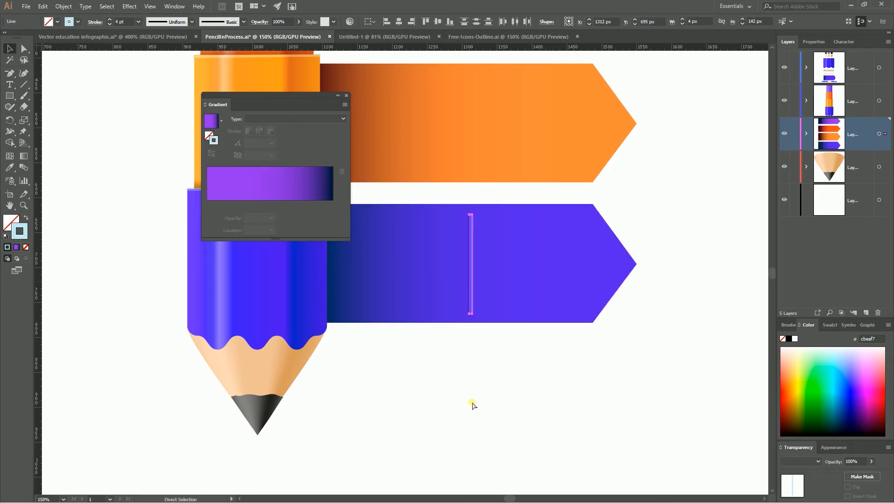
key("v")
left_click(865, 312)
left_click_drag(885, 167, 864, 146)
Copy the divider pair to the amber banner and recolor its light line to pale pink f7b3af with Recolor Artwork.
scroll(661, 220, "up", 5)
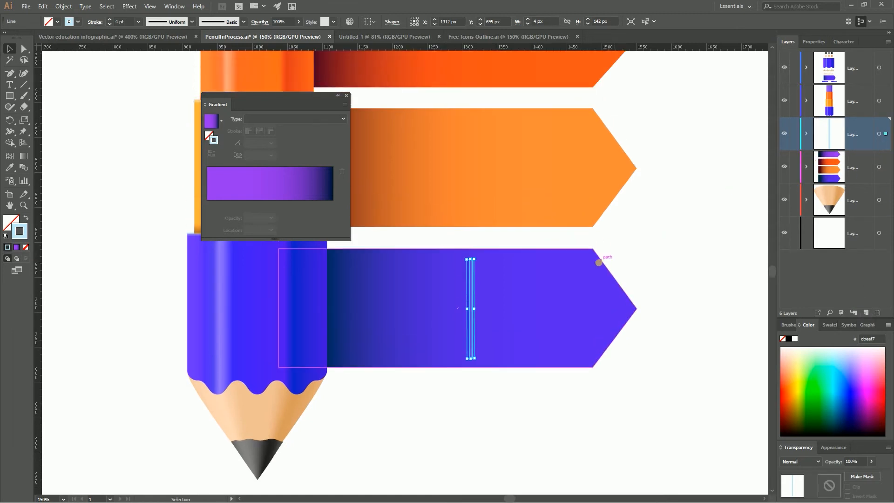
left_click_drag(473, 376, 480, 231)
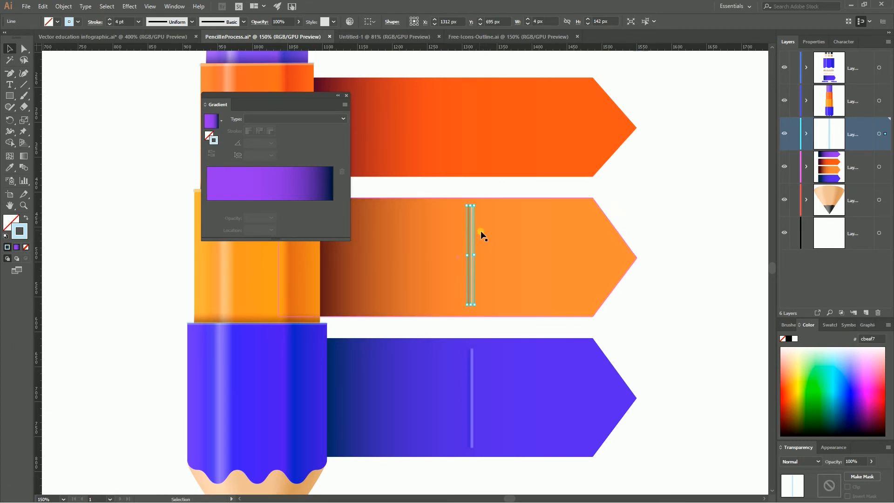
left_click(700, 191)
left_click(469, 254)
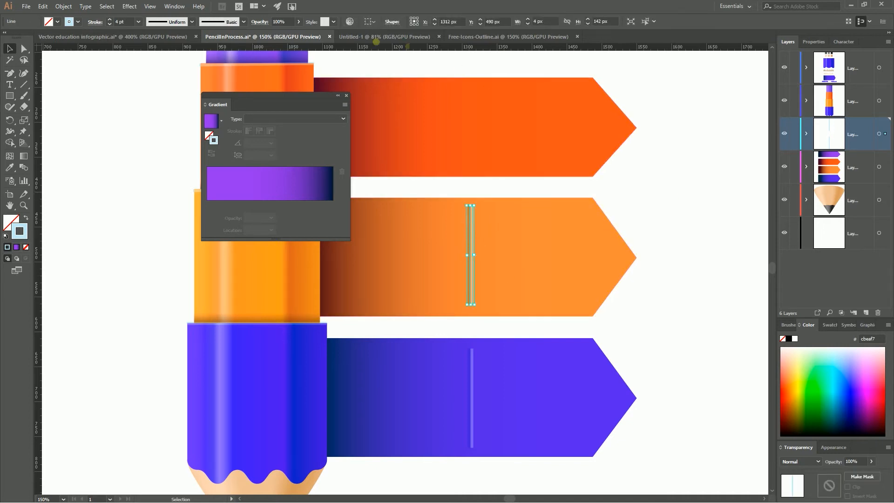
left_click(349, 21)
left_click(665, 121)
left_click_drag(674, 193, 696, 190)
left_click(816, 337)
Copy the amber banner's divider pair to the red-orange banner and shorten the copy to 116 px.
scroll(662, 222, "up", 2)
left_click_drag(471, 294, 473, 164)
left_click_drag(471, 130, 472, 143)
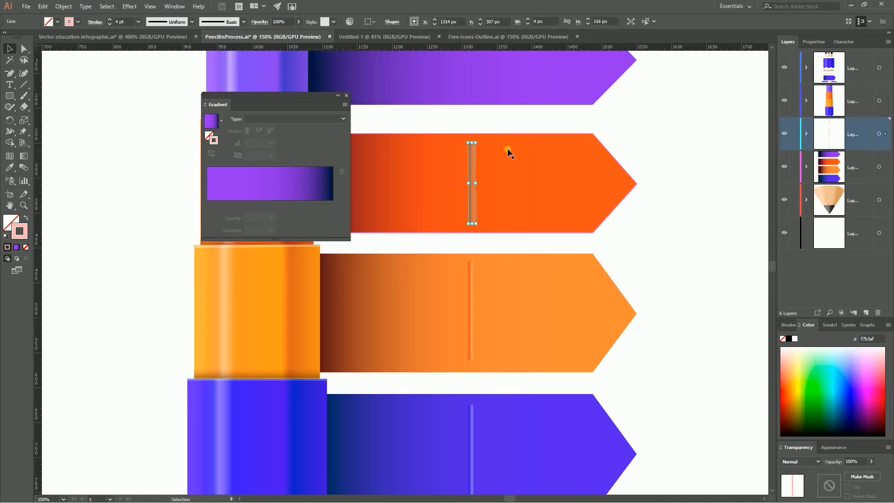
double_click(24, 120)
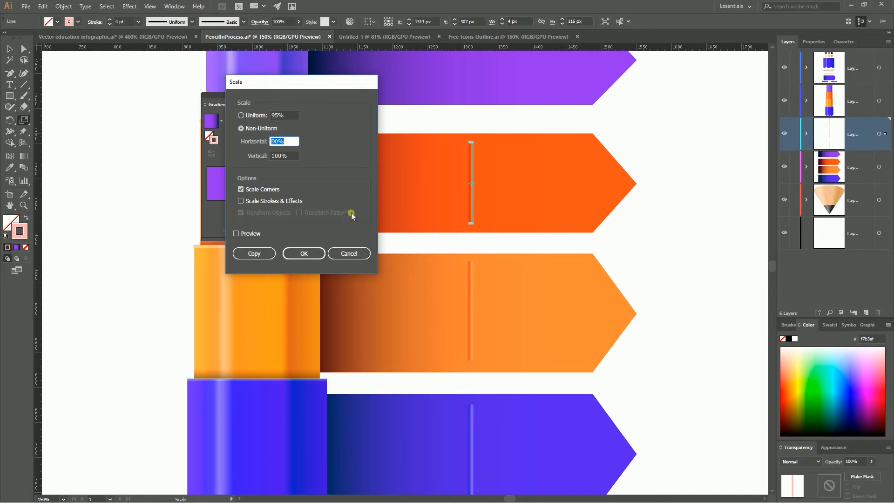
left_click(346, 253)
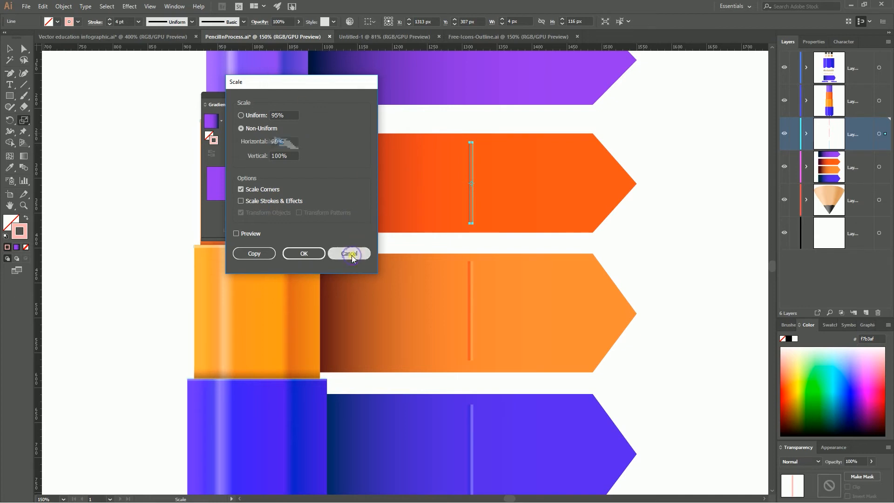
double_click(24, 122)
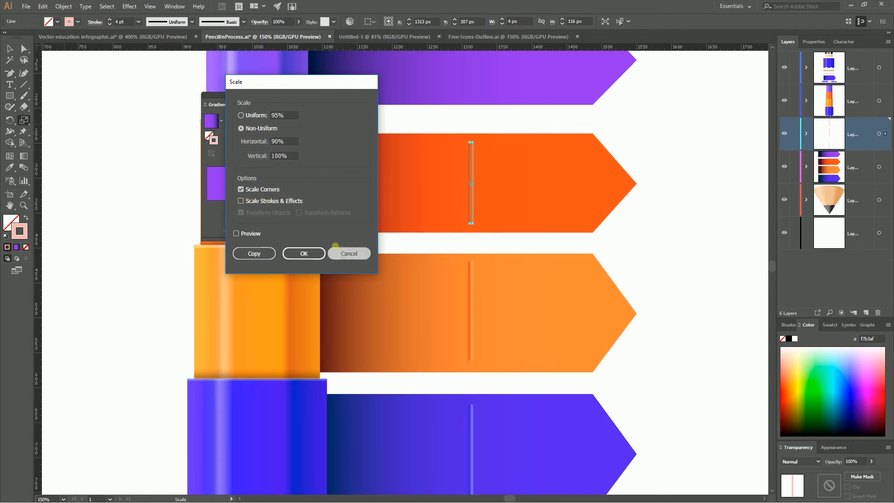
left_click(348, 253)
Copy the divider pair to the purple banner at about 108 px tall and recolor its light line to pale purple c59ff7.
left_click(10, 49)
scroll(472, 241, "up", 3)
left_click_drag(471, 241, 473, 122)
left_click(349, 21)
left_click(668, 121)
left_click_drag(697, 190, 689, 209)
left_click(820, 338)
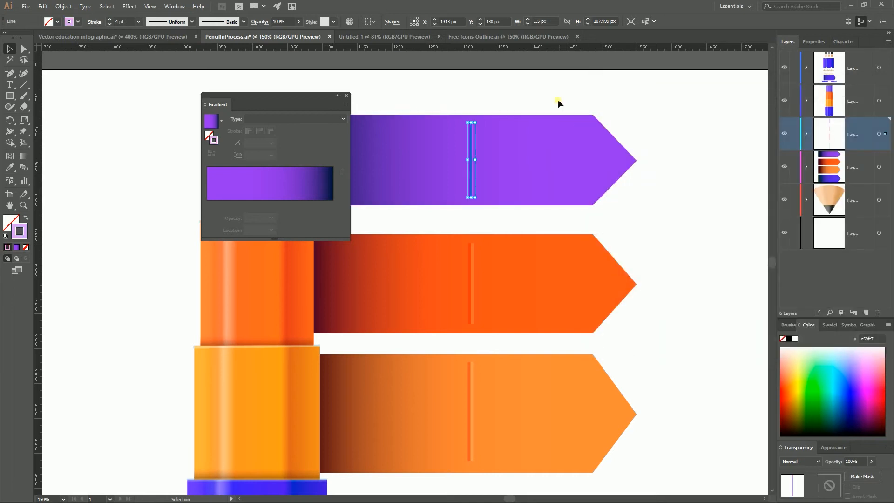
left_click(706, 178)
Inspect the purple banner's divider and view the dividers of all four banners together.
left_click(471, 138)
left_click(202, 68)
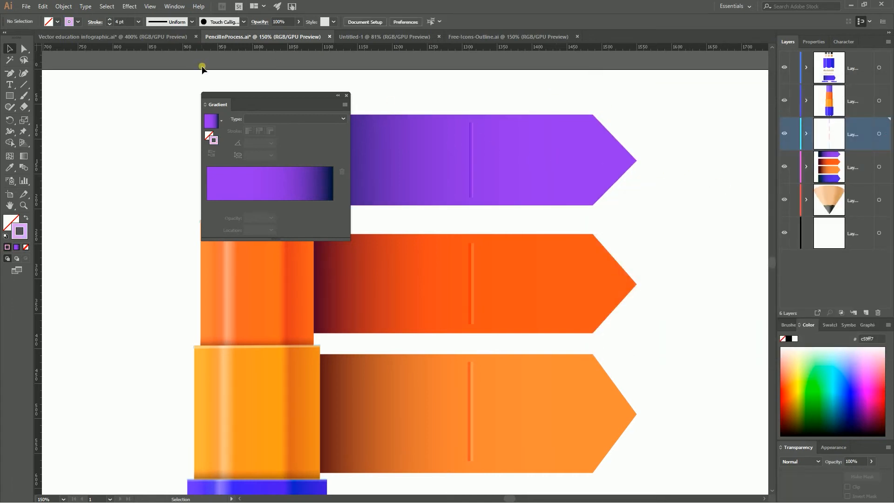
left_click(472, 156)
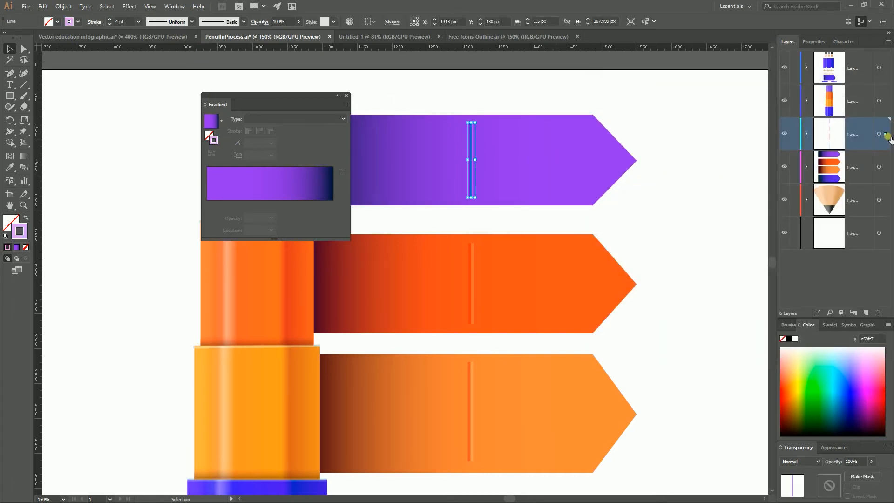
left_click(724, 154)
scroll(681, 199, "down", 5)
key("ctrl+minus")
key("ctrl+minus")
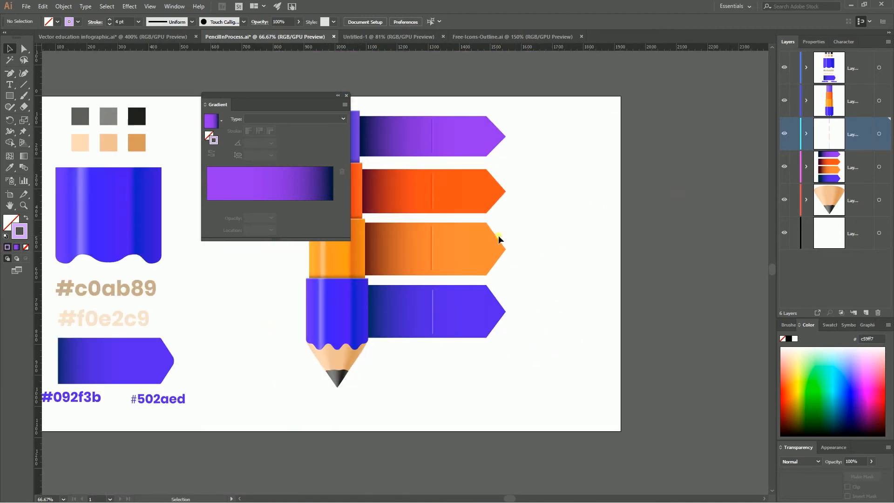
Add the point text "lorem ipsum" to the amber banner, between the pencil and the divider.
left_click(432, 247)
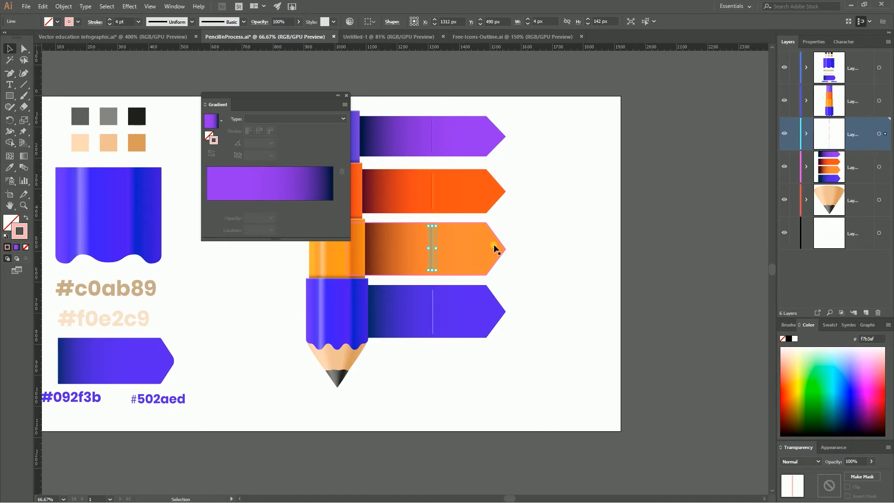
left_click(9, 84)
left_click(383, 236)
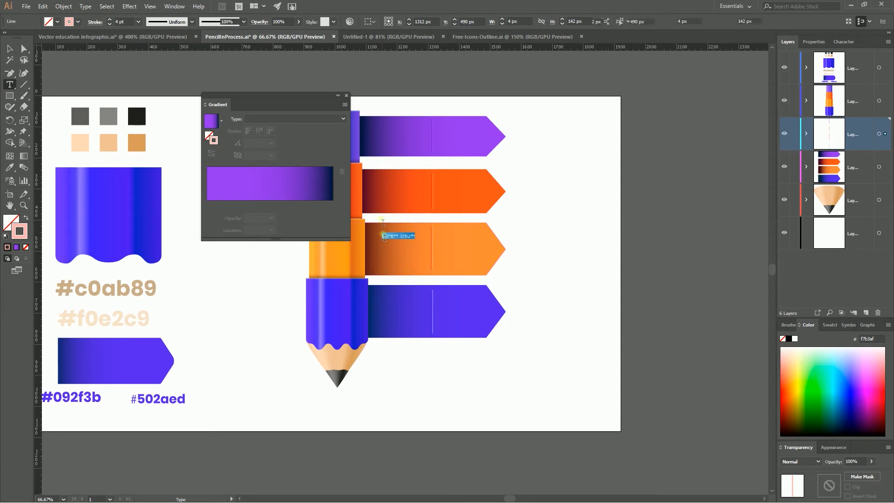
key("BackSpace")
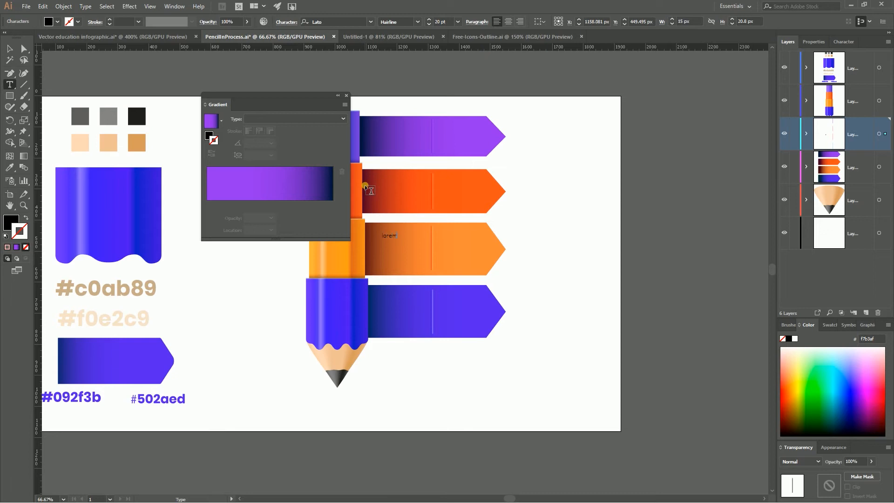
type("lorem ipsum")
left_click(8, 49)
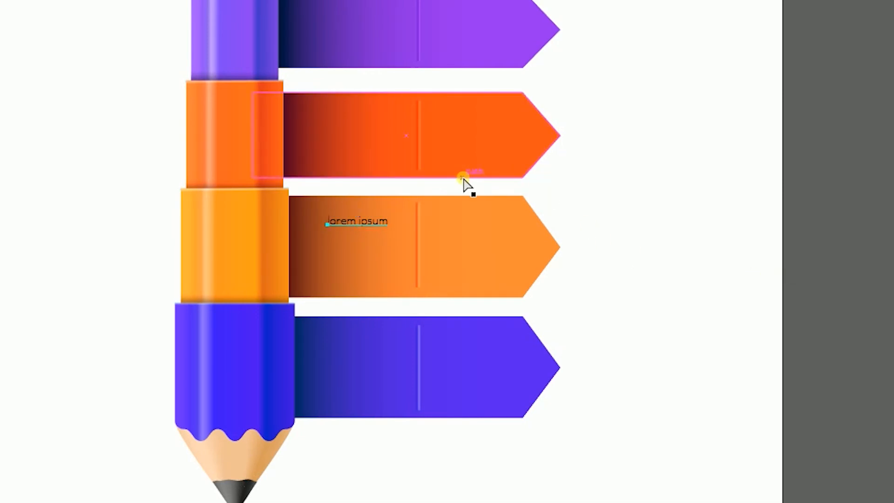
Change the font of the "lorem ipsum" text on the amber banner to Steelfish.
key("ctrl+plus")
key("ctrl+plus")
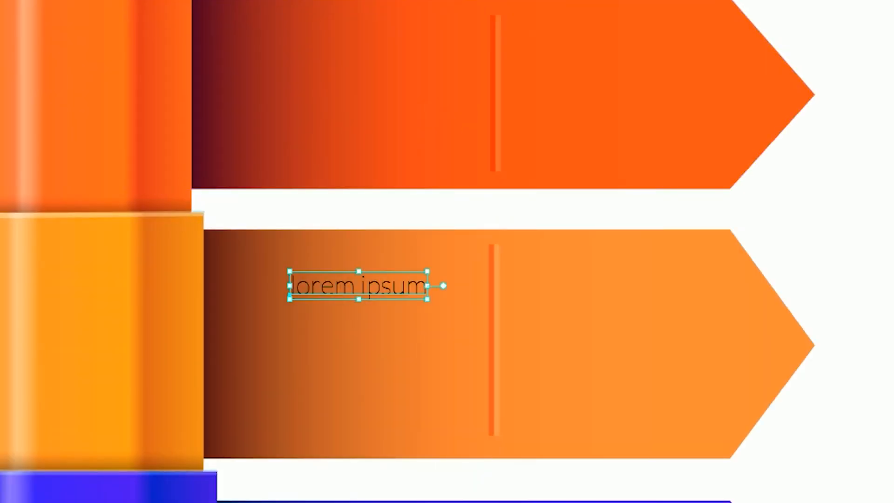
left_click(298, 0)
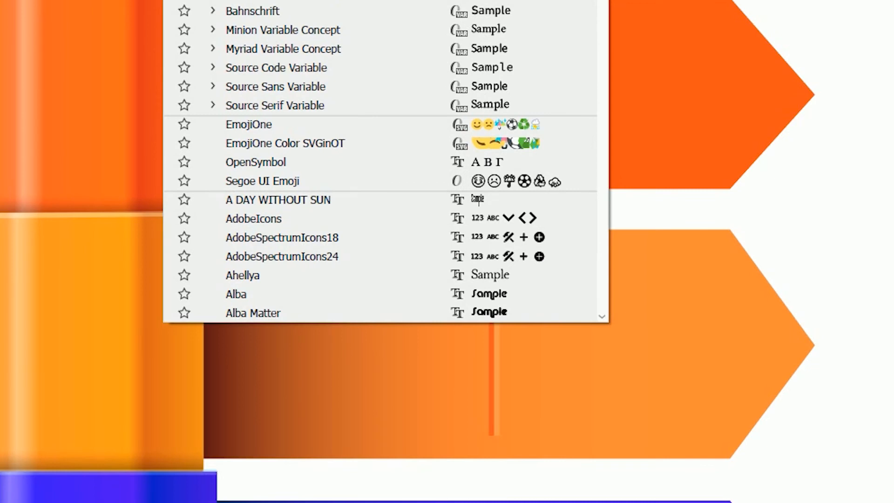
scroll(380, 160, "down", 5)
scroll(379, 161, "down", 6)
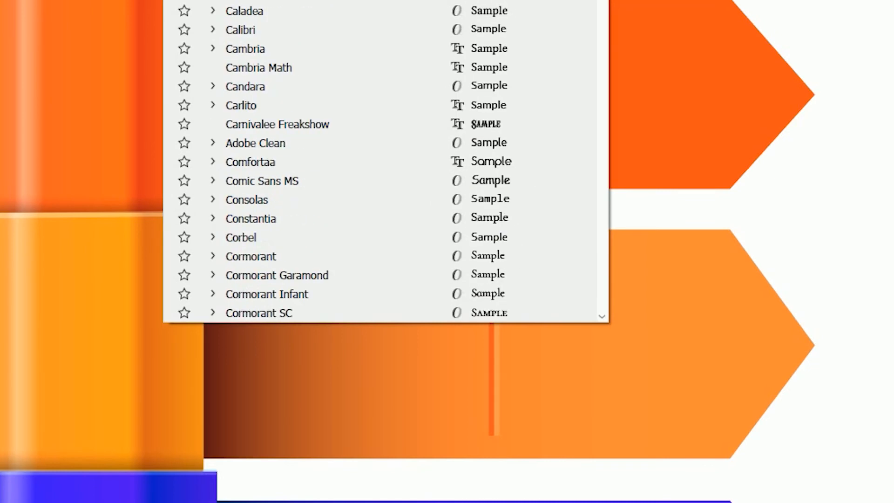
scroll(379, 161, "down", 10)
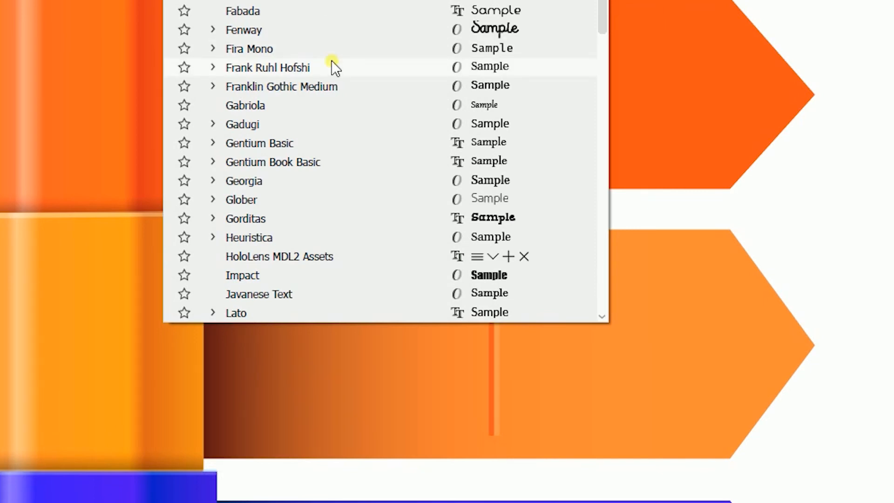
scroll(332, 61, "down", 7)
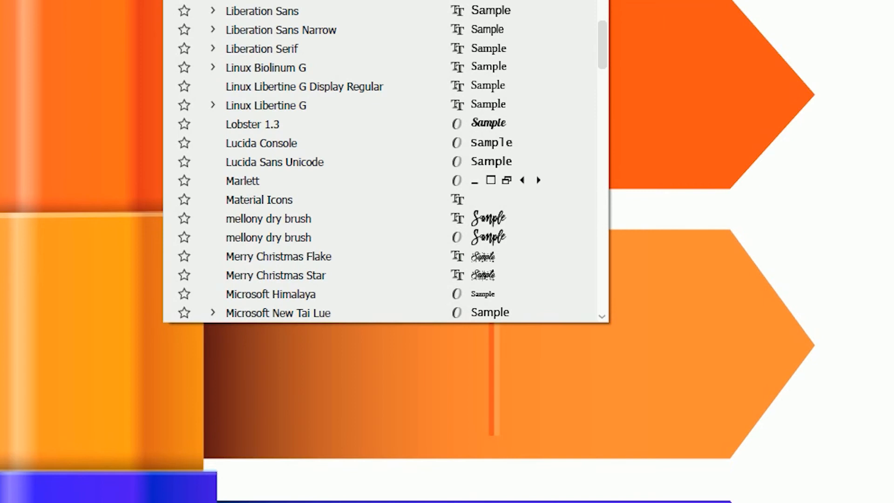
scroll(379, 160, "down", 4)
scroll(379, 161, "down", 15)
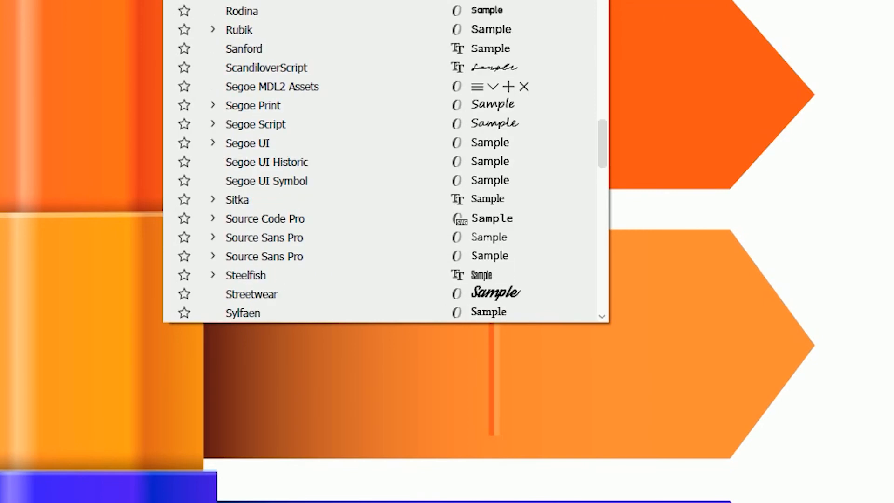
left_click(385, 274)
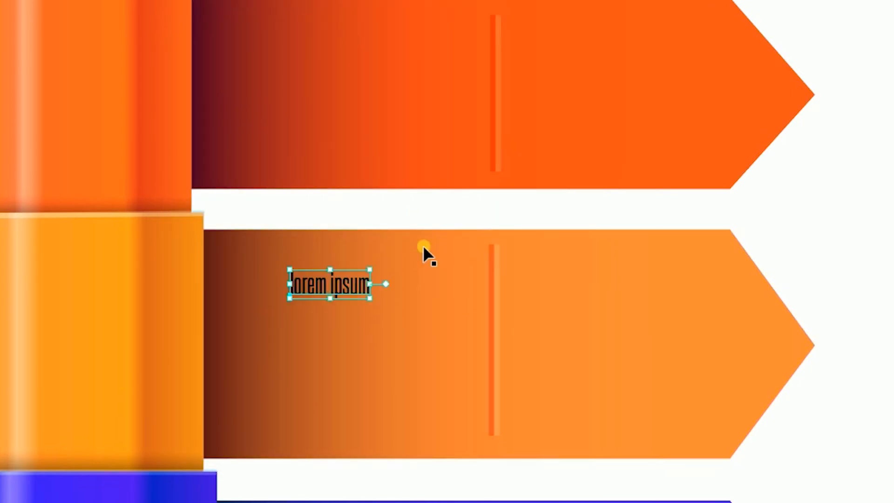
Enlarge the amber banner's "lorem ipsum" text to about 42 pt and change its fill to white ffffff.
mouse_move(375, 270)
left_mouse_down()
mouse_move(419, 250)
mouse_move(409, 245)
mouse_move(365, 280)
mouse_move(381, 278)
left_mouse_up()
scroll(381, 278, "down", 3)
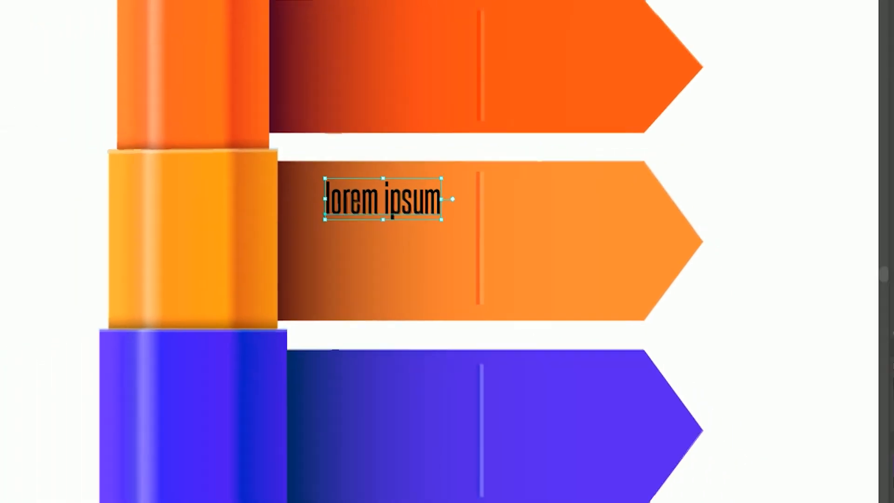
double_click(10, 222)
left_click_drag(483, 208, 459, 186)
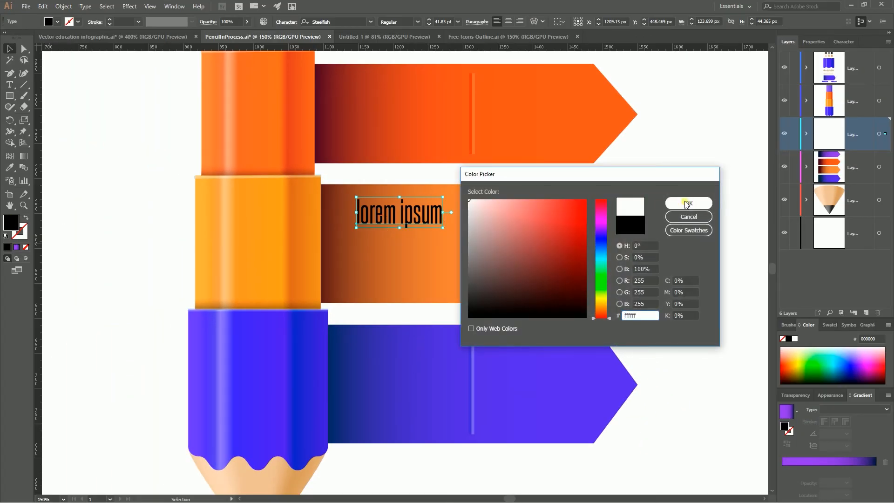
left_click(676, 204)
left_click(690, 157)
Copy the white "lorem ipsum" heading to the indigo, red-orange and purple banners, aligned with the amber banner's heading.
left_click_drag(420, 218, 420, 354)
scroll(414, 326, "up", 3)
left_click_drag(411, 284, 411, 154)
scroll(412, 154, "up", 2)
key("ctrl+shift+a")
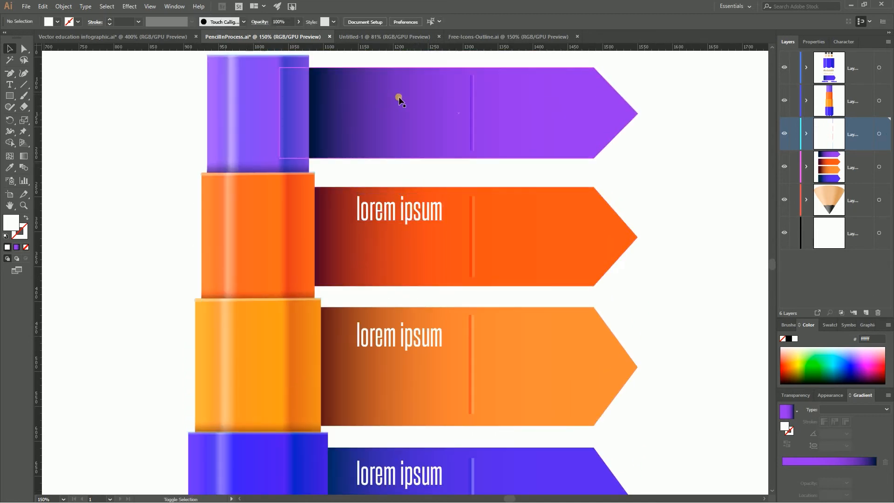
left_click_drag(416, 214, 404, 99)
left_click(624, 148)
scroll(619, 153, "down", 2)
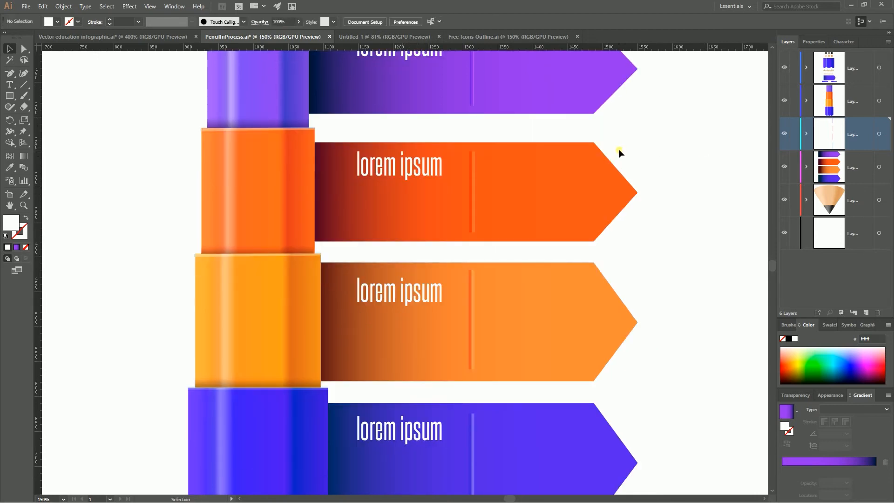
scroll(559, 160, "up", 2)
left_click_drag(409, 81, 409, 85)
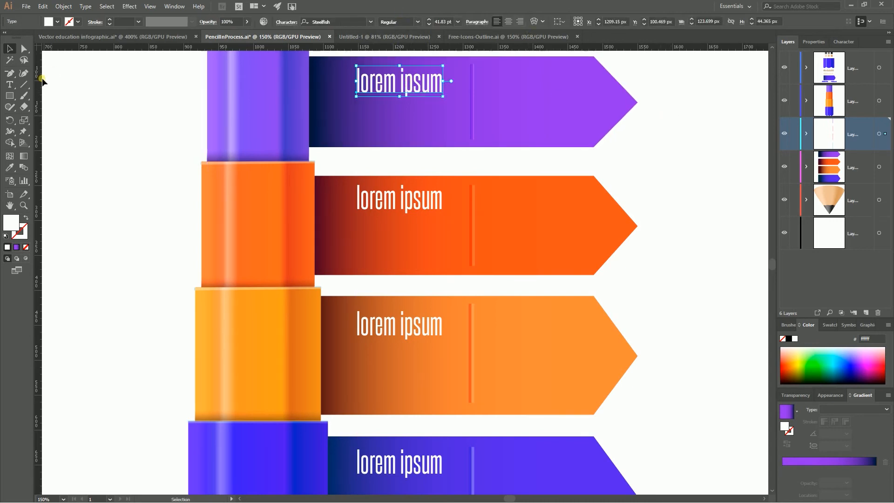
left_click(10, 84)
left_click(362, 116)
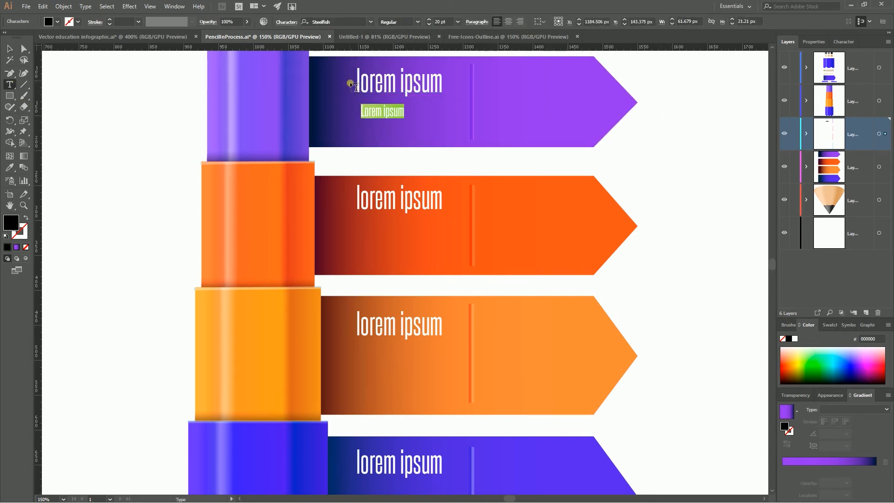
key("BackSpace")
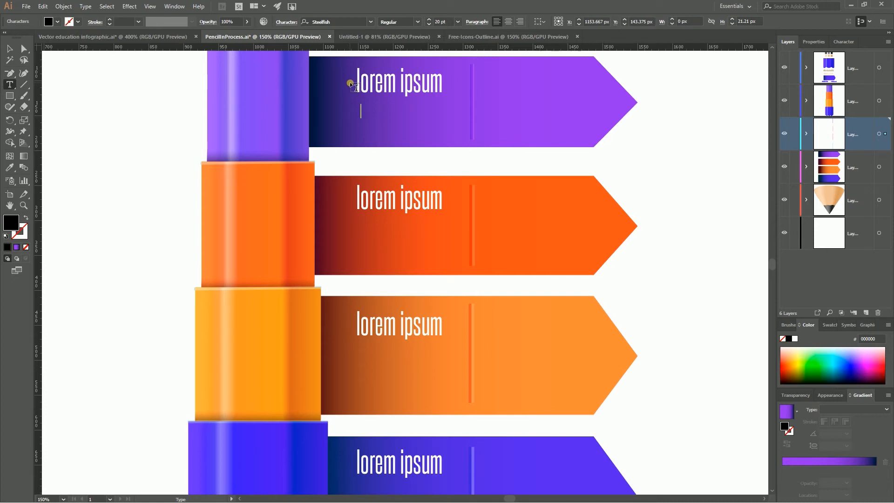
key("Escape")
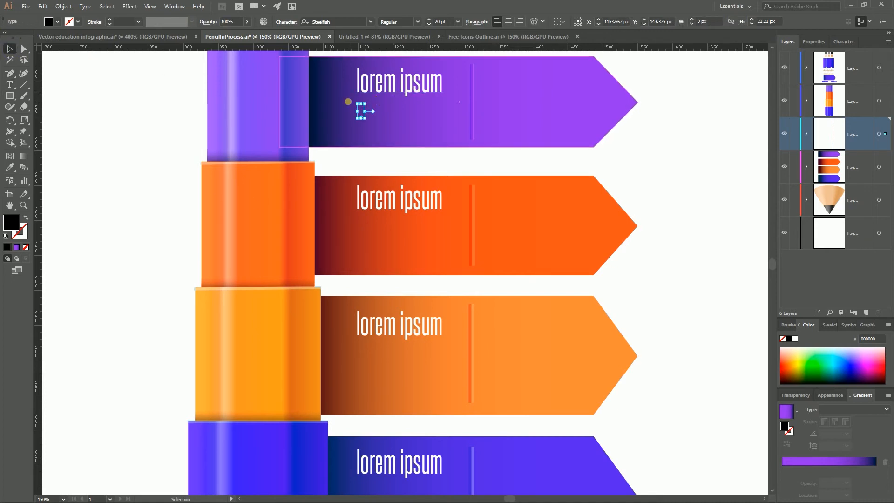
key("Delete")
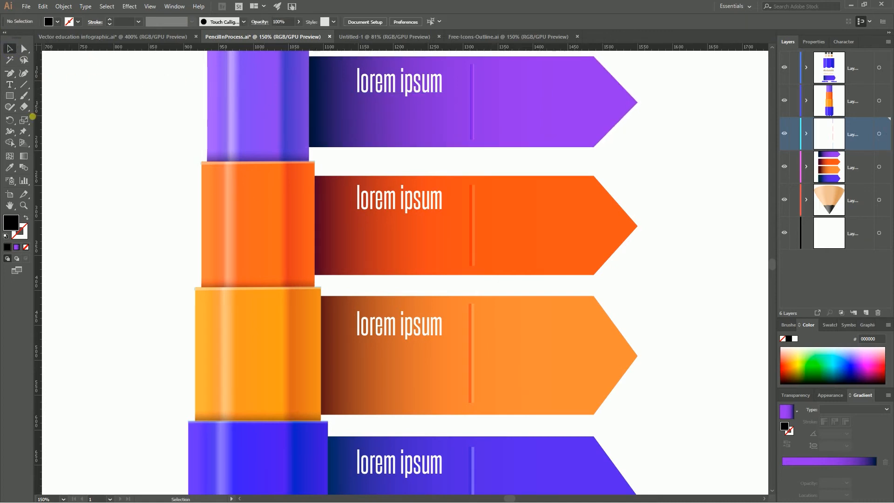
Add a "Lorem ipsum" point text below the purple banner's heading and set its font to Myriad Pro.
left_click(9, 84)
left_click(334, 22)
type("my")
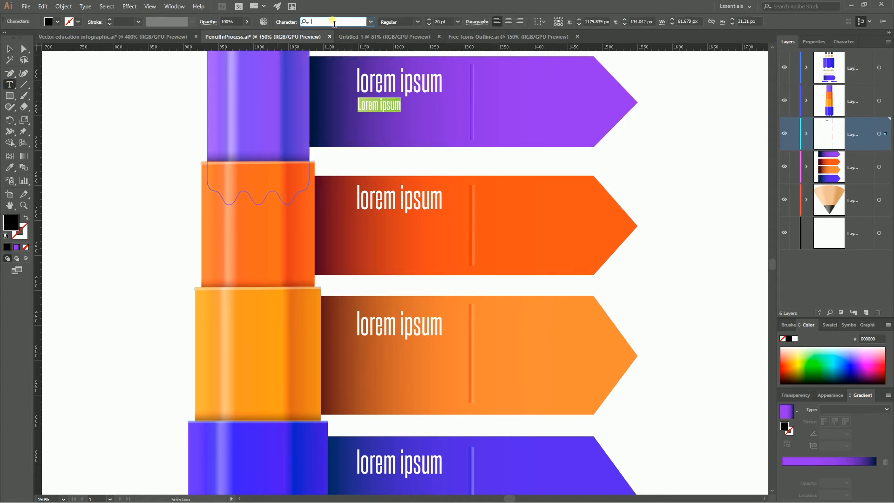
type("riad ")
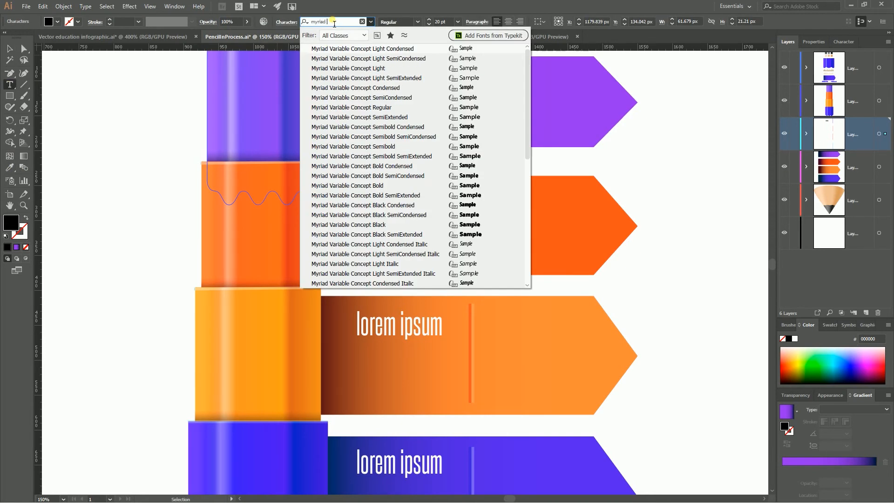
type("pro")
key("Down")
key("Return")
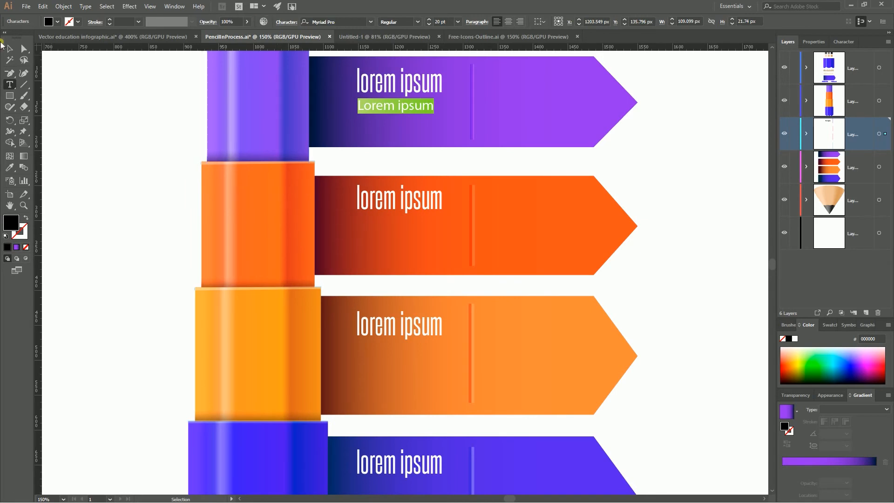
Recolor the small text under the purple banner's heading to ffeeee and move it slightly lower.
left_click(10, 48)
double_click(10, 222)
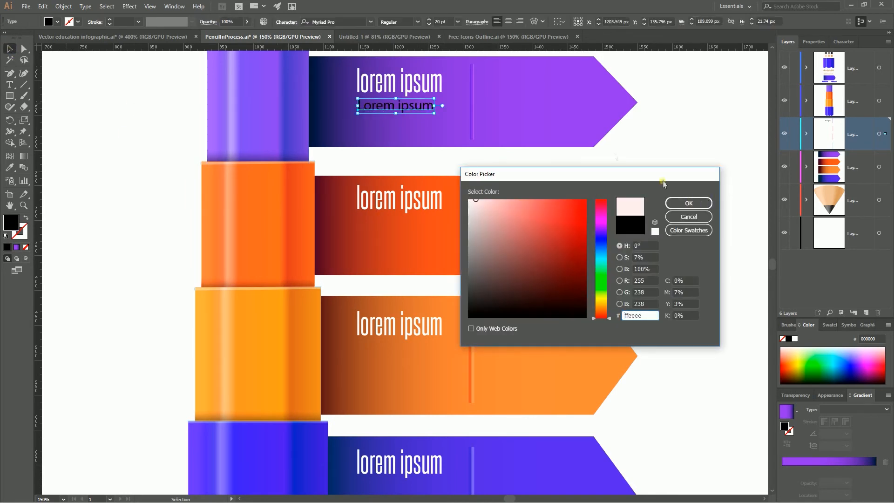
left_click(688, 202)
left_click(417, 22)
left_click(424, 33)
left_click(419, 54)
left_click_drag(409, 107, 410, 108)
Reduce the font size of the small text under the purple banner's heading to 14 pt.
left_click(429, 24)
left_click(428, 23)
left_click(428, 23)
left_click(429, 24)
left_click(428, 23)
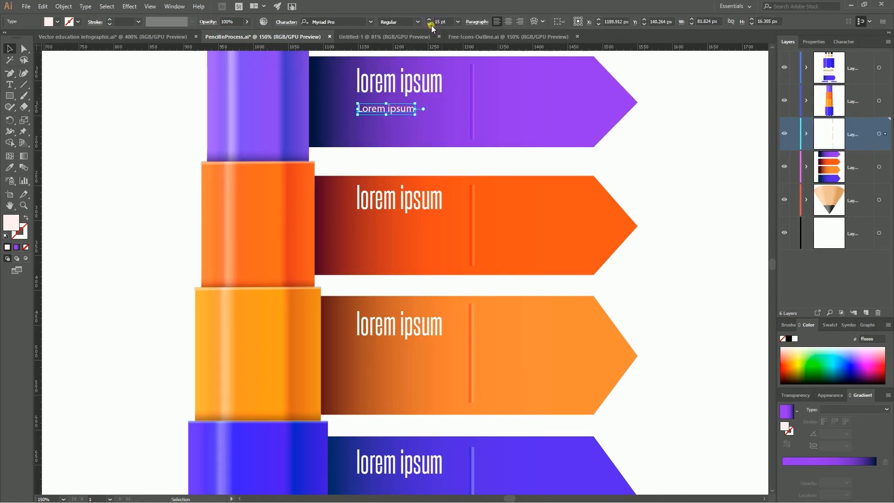
left_click(430, 25)
left_click(647, 101)
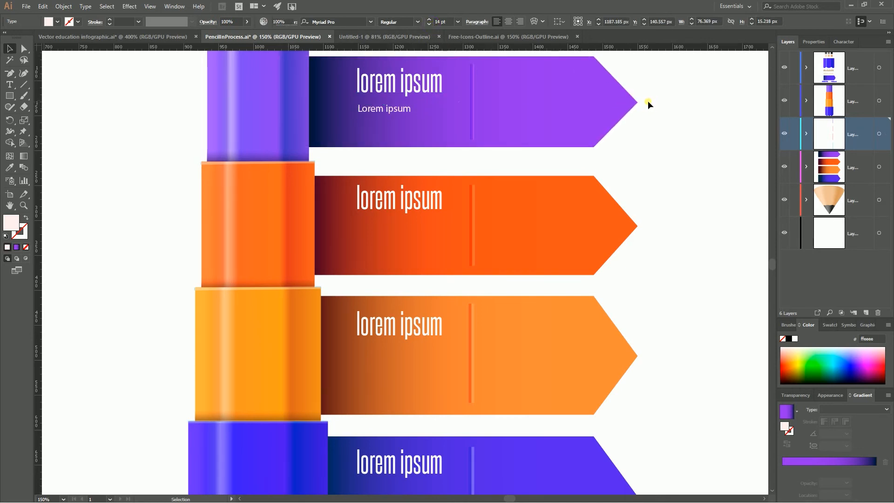
Replace the purple banner's small point text with a placeholder area text block about 129 by 42 px below the heading.
left_click_drag(399, 106, 399, 101)
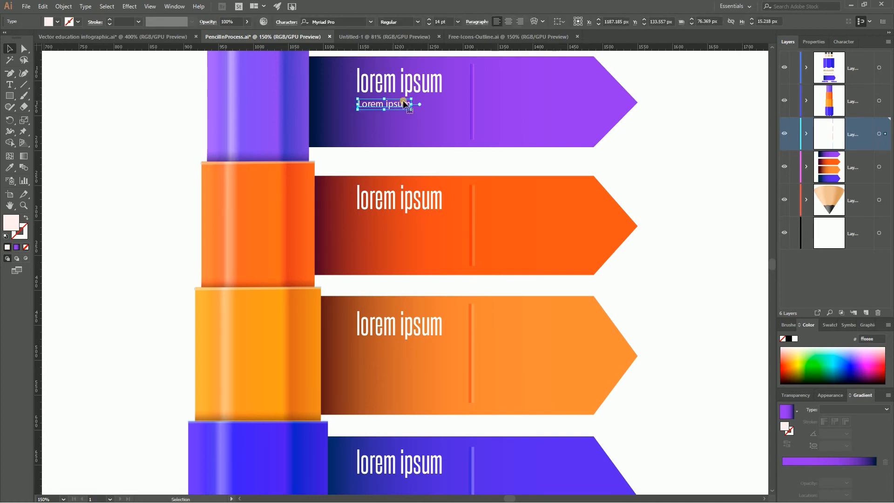
key("Delete")
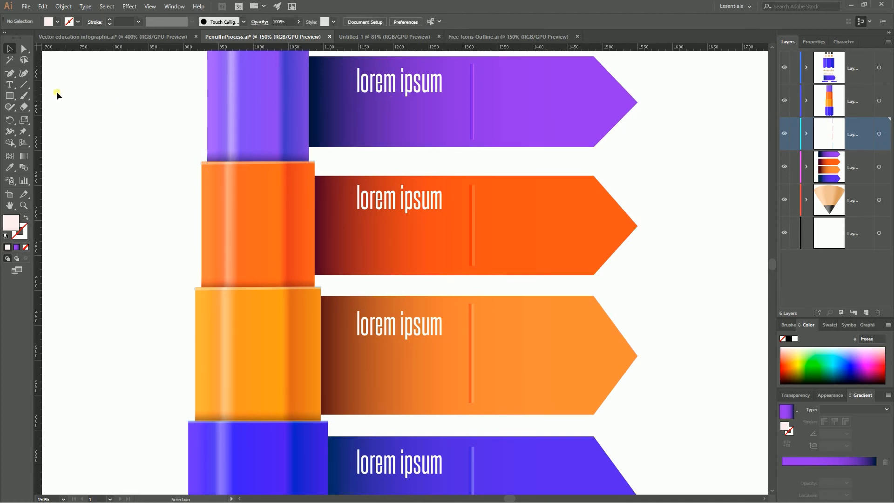
left_click(9, 84)
left_click_drag(356, 100, 447, 130)
left_click(10, 49)
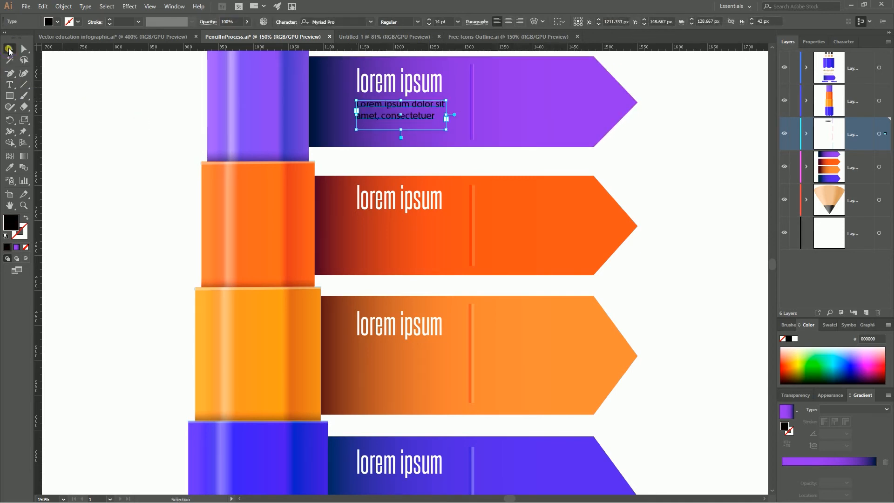
Recolor the purple banner's placeholder paragraph to near-white fffdfd.
double_click(17, 224)
left_click_drag(493, 245, 469, 200)
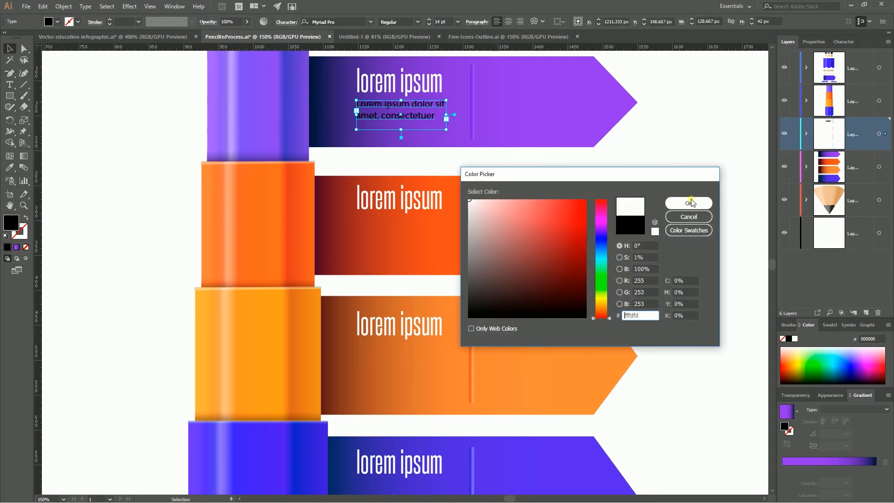
left_click(691, 203)
left_click(574, 151)
Copy the placeholder paragraph down to the red-orange, amber and indigo banners at equal spacing.
left_click_drag(416, 110, 416, 226)
key("ctrl+d")
key("ctrl+d")
scroll(561, 178, "down", 3)
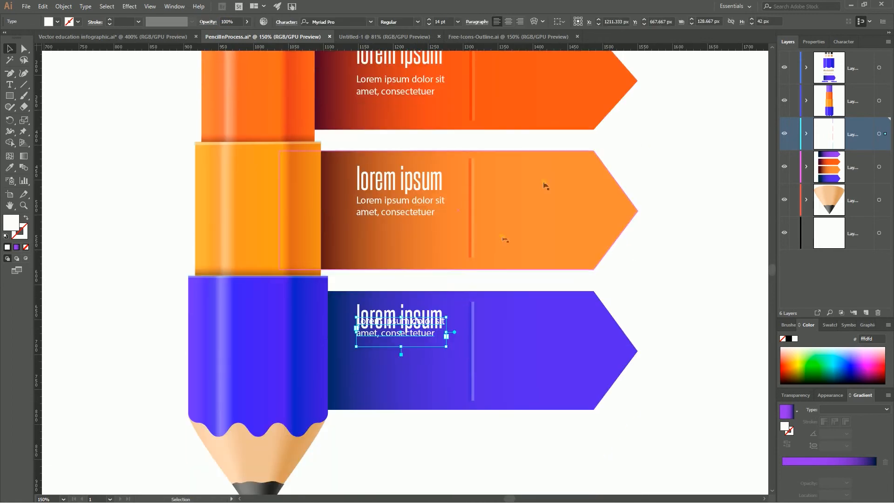
Place the indigo banner's paragraph below its heading and lower the heading-and-paragraph pairs on the indigo and amber banners.
mouse_move(400, 328)
left_mouse_down()
mouse_move(400, 346)
mouse_move(396, 338)
left_mouse_up()
left_click(634, 279)
left_click(396, 324)
left_click(418, 182)
left_click_drag(418, 179, 419, 189)
scroll(426, 191, "up", 2)
left_click(720, 176)
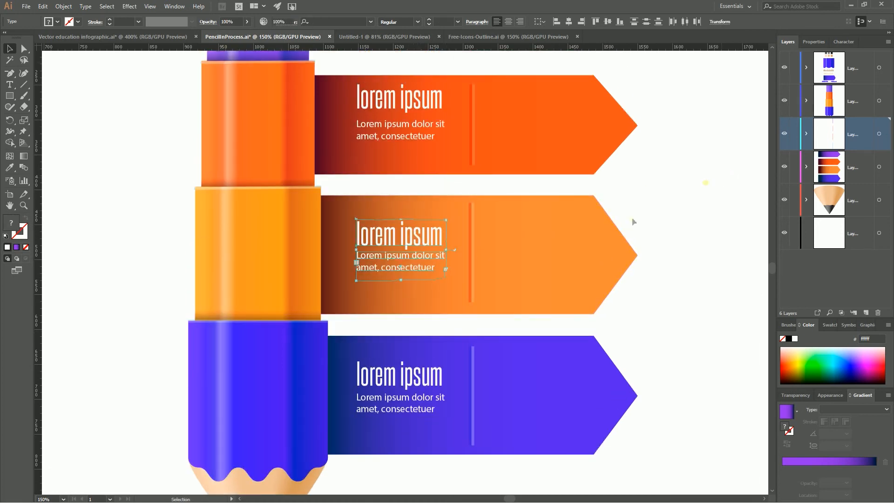
Lower the heading and paragraph on the red-orange banner slightly to center them vertically.
left_click(421, 258)
left_click(677, 182)
scroll(541, 183, "up", 2)
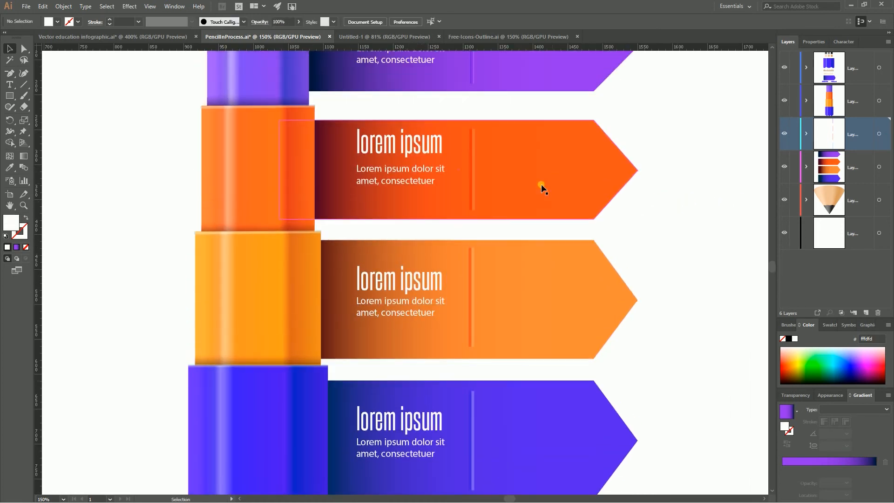
left_click(409, 158)
left_click_drag(410, 158, 410, 162)
left_click(627, 134)
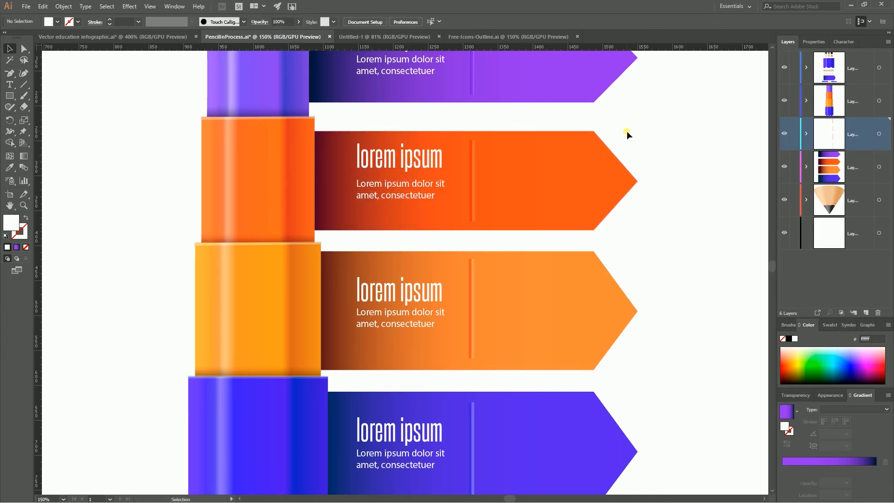
Add the point text "A" to the lower part of the indigo pencil section.
scroll(645, 168, "down", 5)
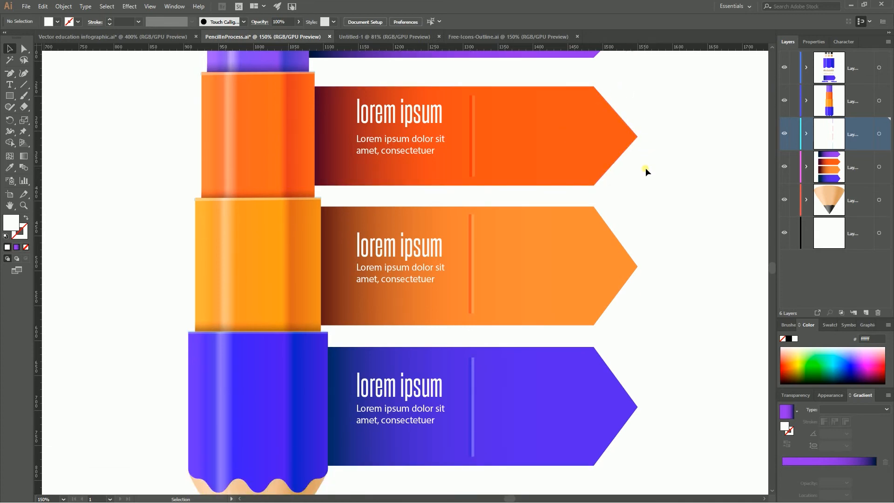
left_click(10, 85)
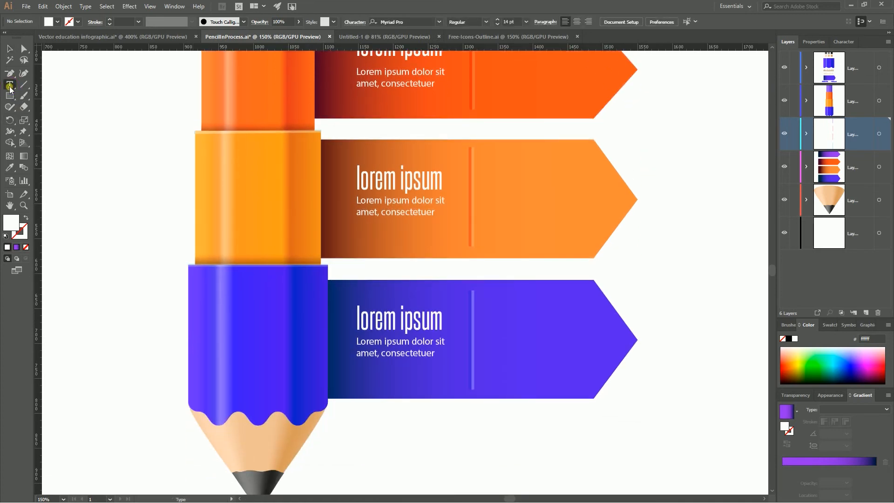
left_click(254, 373)
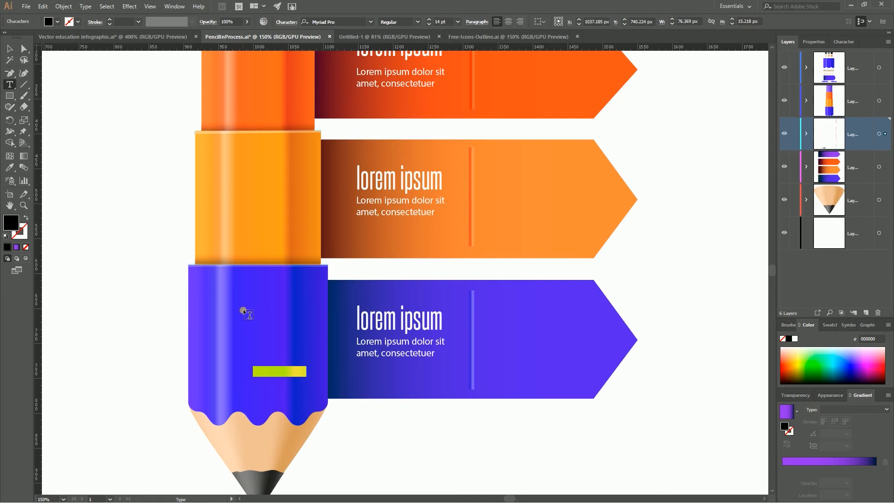
key("BackSpace")
type("A")
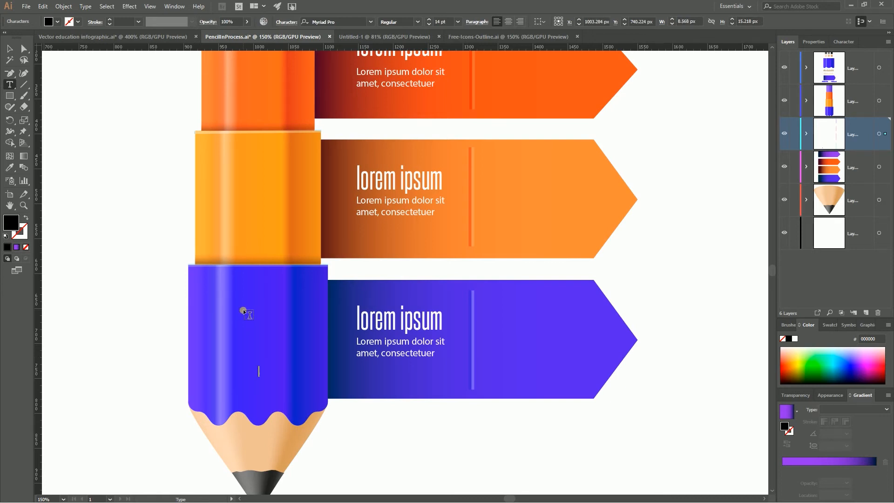
key("Escape")
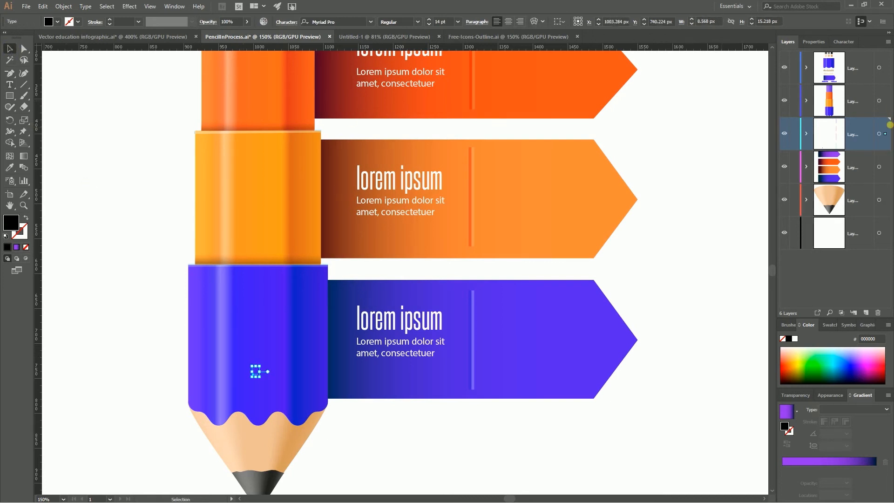
Move the letter A to a new layer above the pencil sections and enlarge it to about 75 pt.
left_click_drag(886, 104, 885, 101)
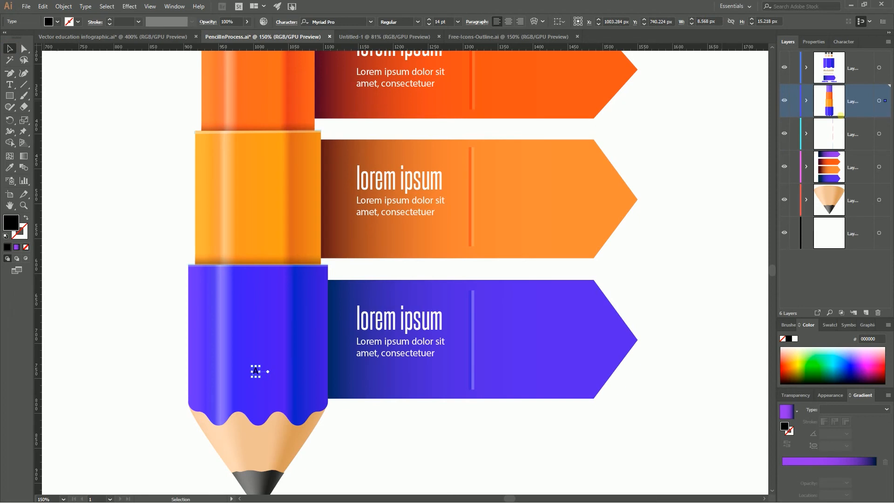
left_click(865, 312)
left_click_drag(888, 114, 886, 101)
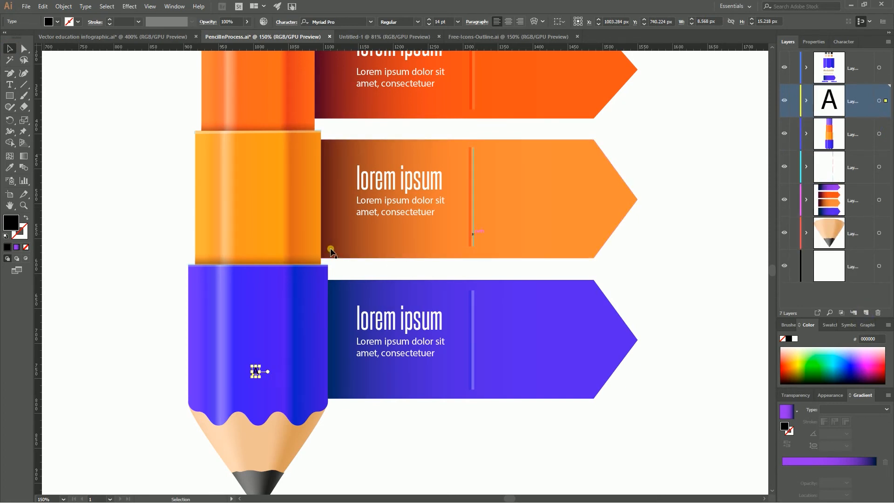
scroll(227, 265, "down", 3)
left_click_drag(259, 277, 274, 253)
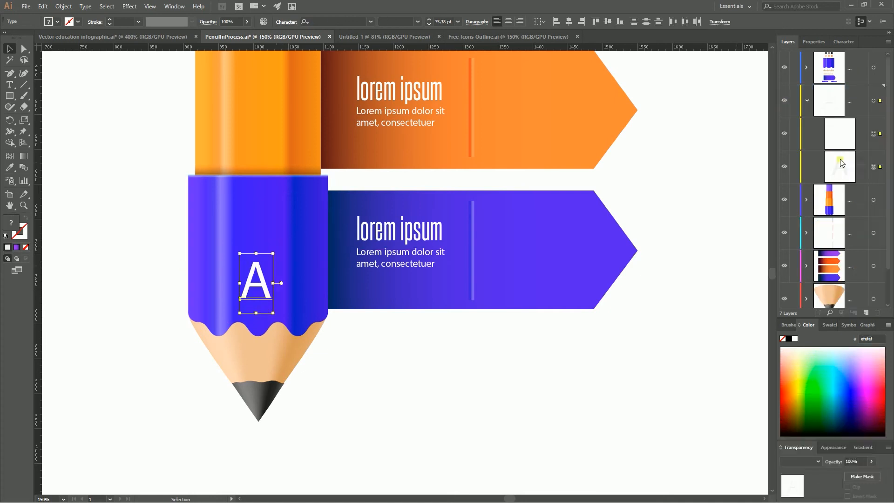
Delete the lower duplicate of the letter A from its layer and select the remaining letter.
left_click(873, 166)
key("Delete")
left_click(874, 134)
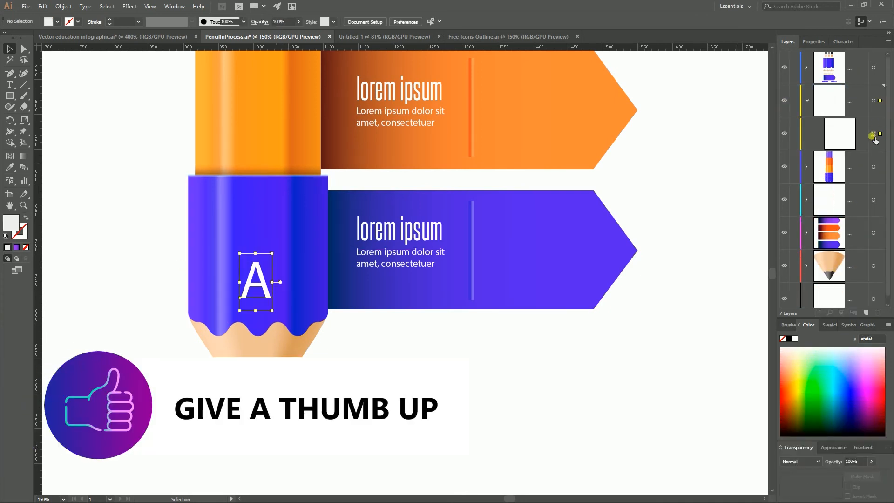
Add two new fills to the letter A's appearance, with dark brown 201600 as the fill color.
left_click(832, 448)
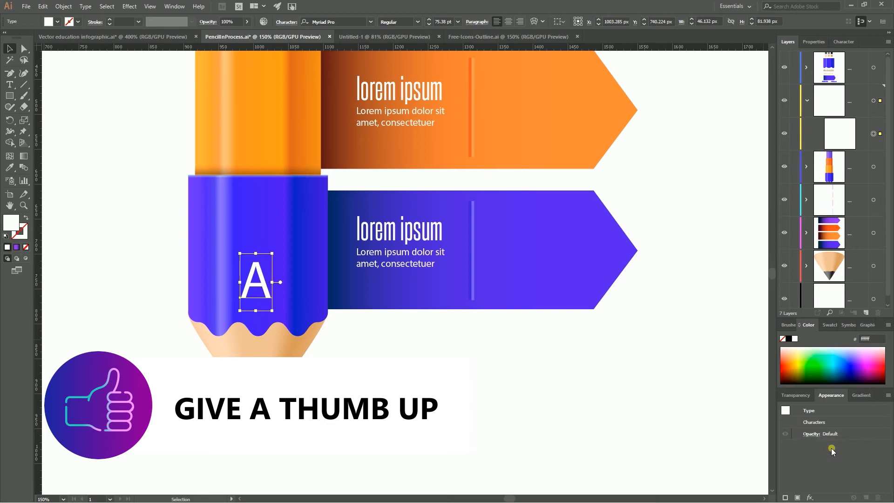
left_click(797, 497)
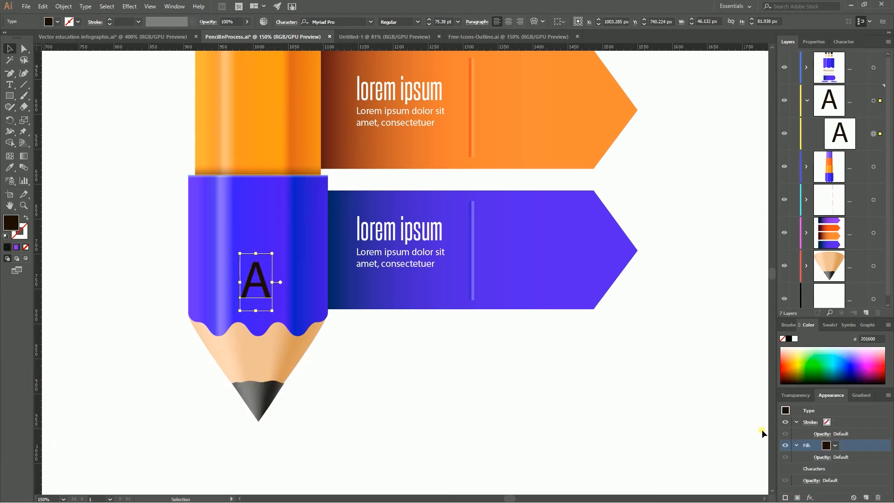
left_click(798, 496)
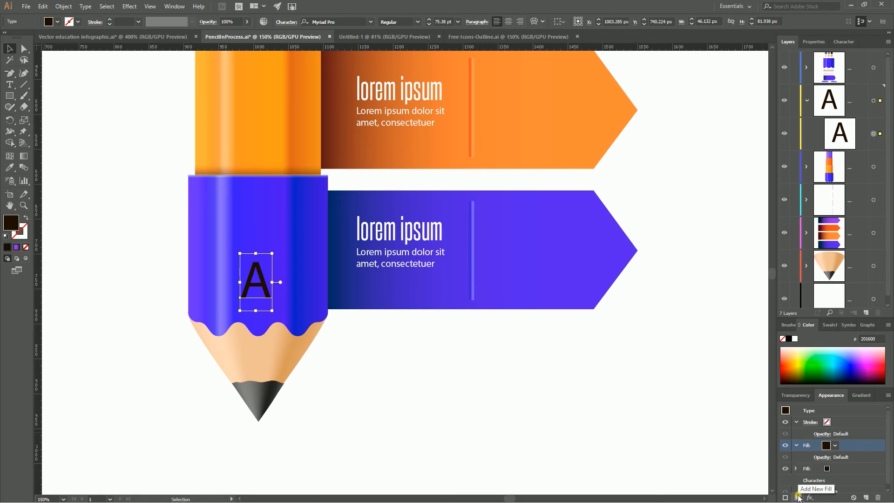
Set the letter A's upper fill to white and its lower fill to light gray e6e6e6.
left_click(826, 446)
left_click(740, 393)
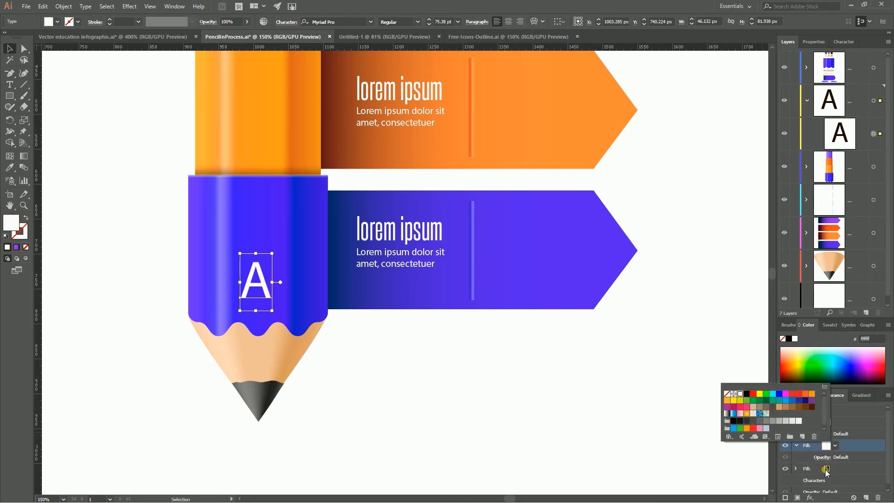
left_click(827, 472)
left_click(833, 470)
left_click(832, 469)
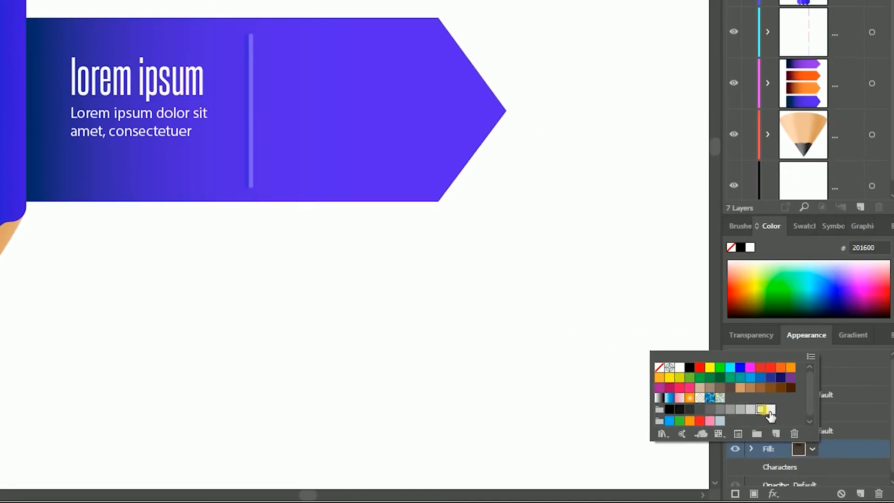
left_click(801, 442)
left_click(850, 446)
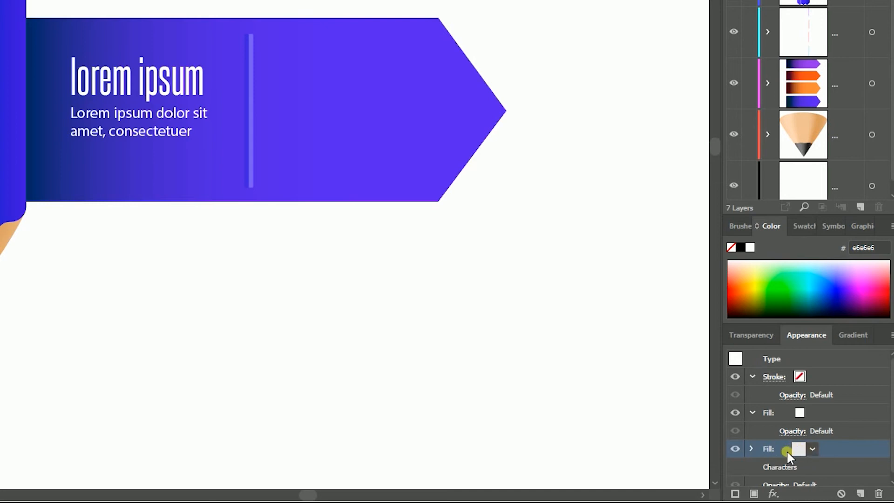
Start a previewed Transform effect on the letter's light gray fill, moving it 4 px horizontally and 4 px vertically.
left_click_drag(806, 335, 505, 242)
left_click(518, 364)
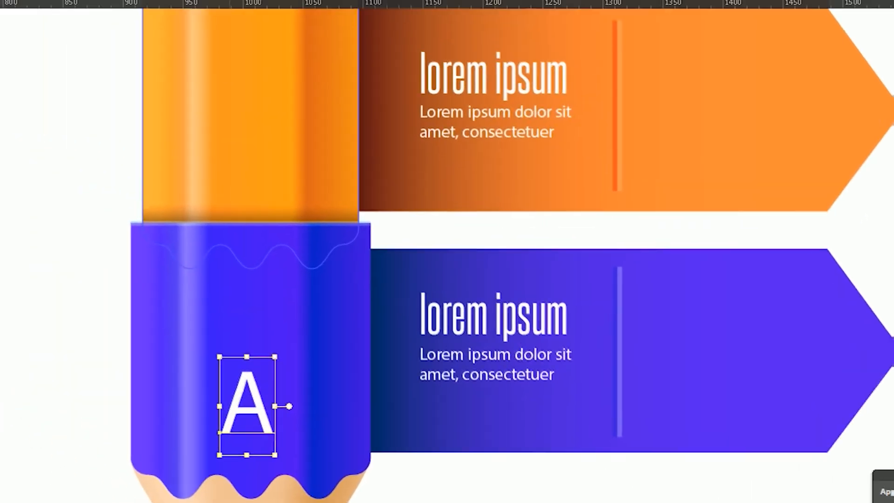
left_click(145, 6)
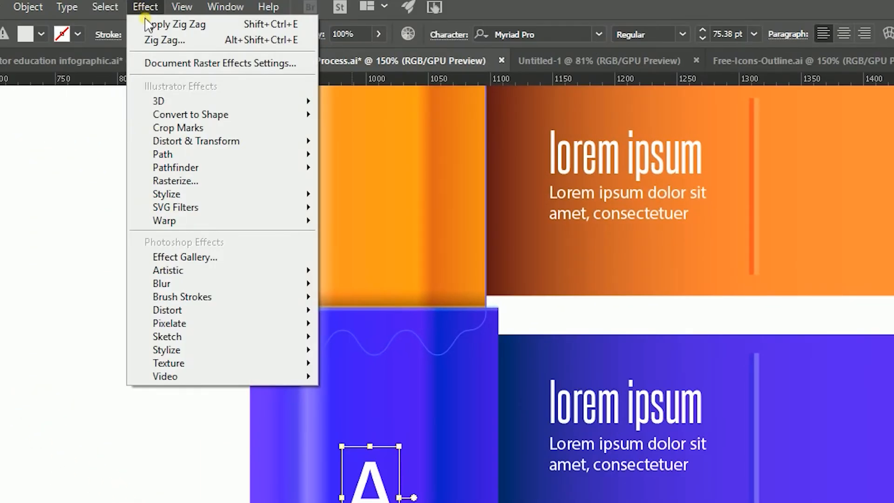
mouse_move(139, 140)
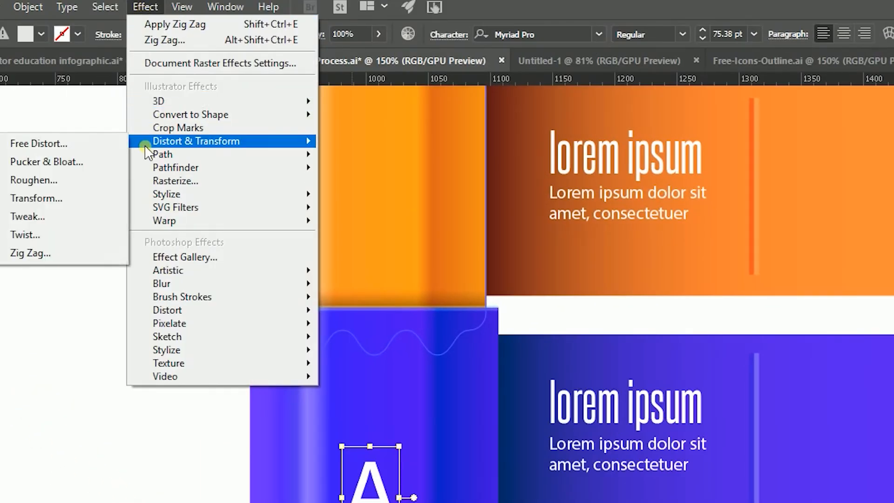
left_click(71, 196)
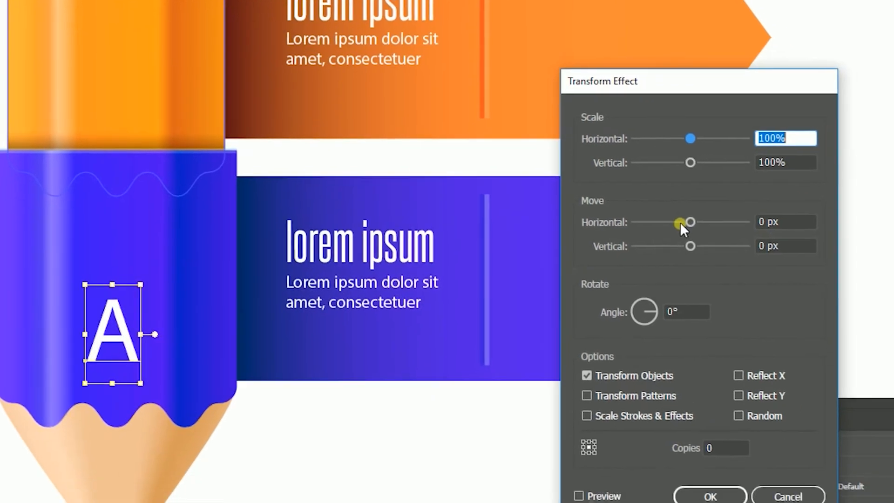
left_click_drag(688, 218, 685, 219)
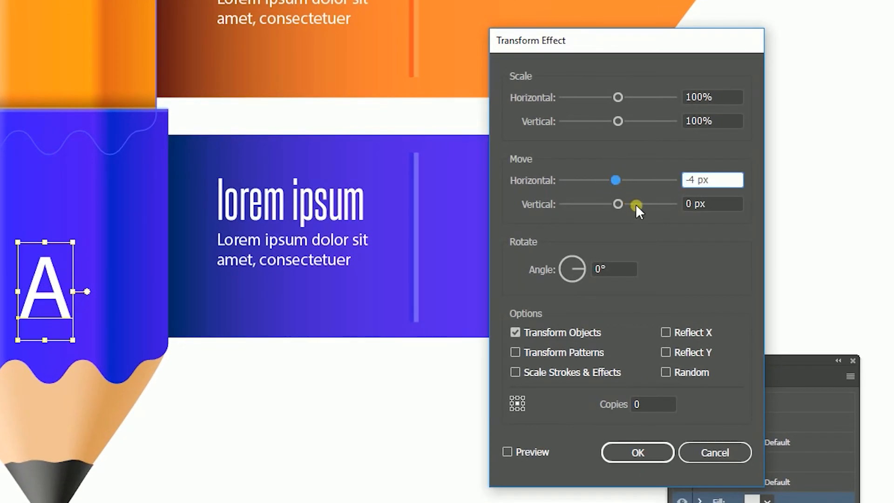
left_click_drag(614, 179, 618, 180)
left_click_drag(618, 204, 622, 205)
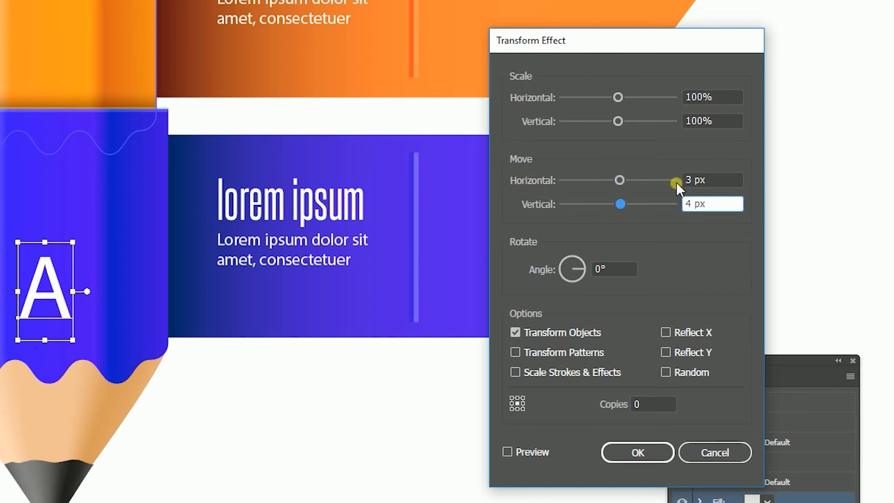
left_click(618, 178)
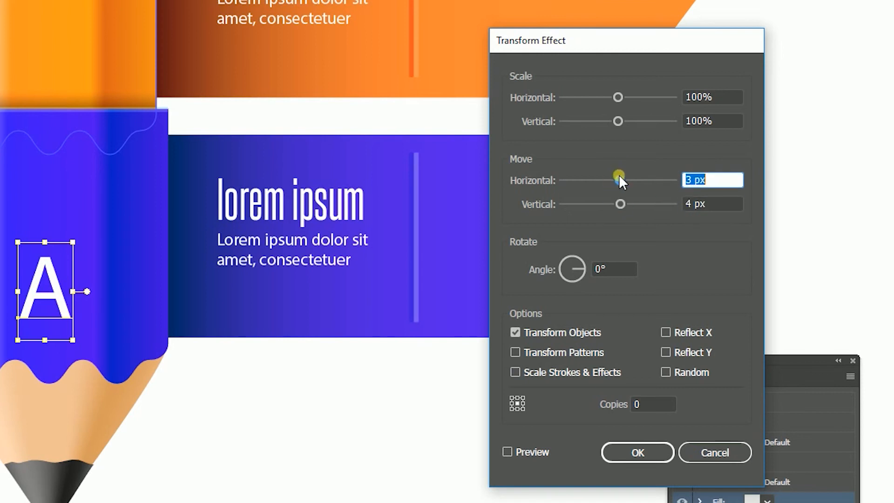
left_click_drag(618, 178, 620, 179)
left_click(508, 451)
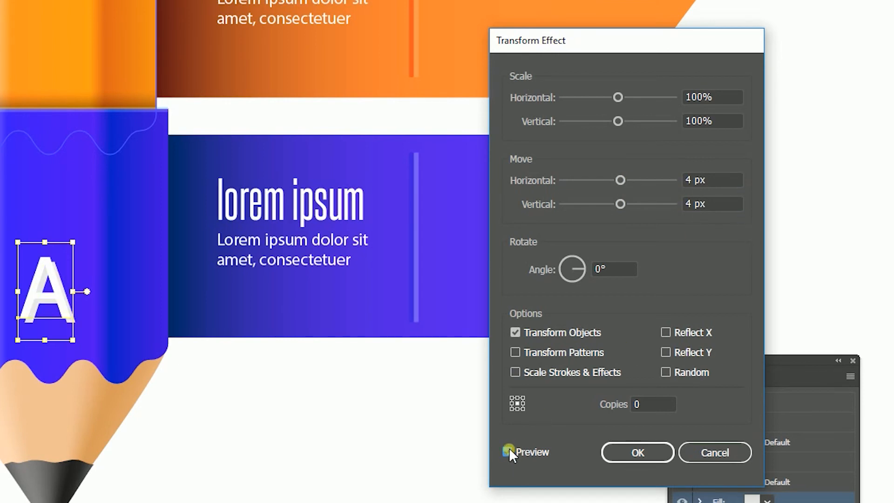
Set the Transform effect's horizontal and vertical move to 2 px each and apply it.
left_click(693, 180)
key("Down")
key("Down")
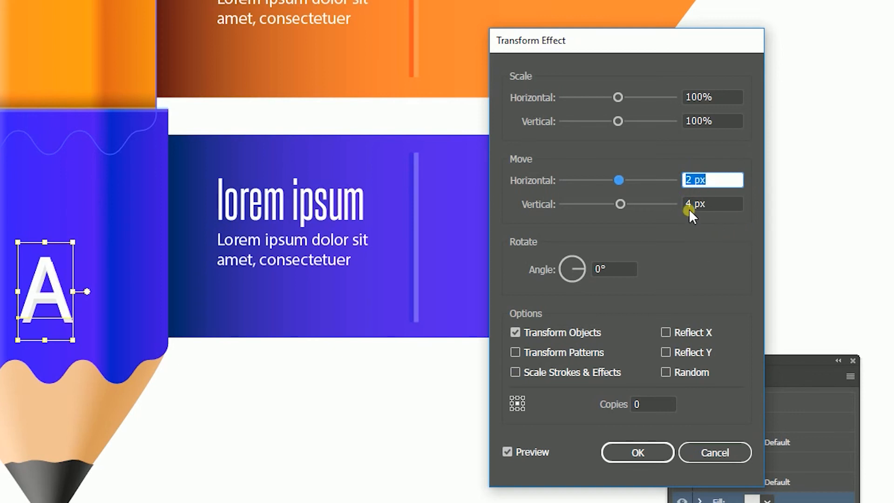
left_click(693, 205)
key("Down")
key("Down")
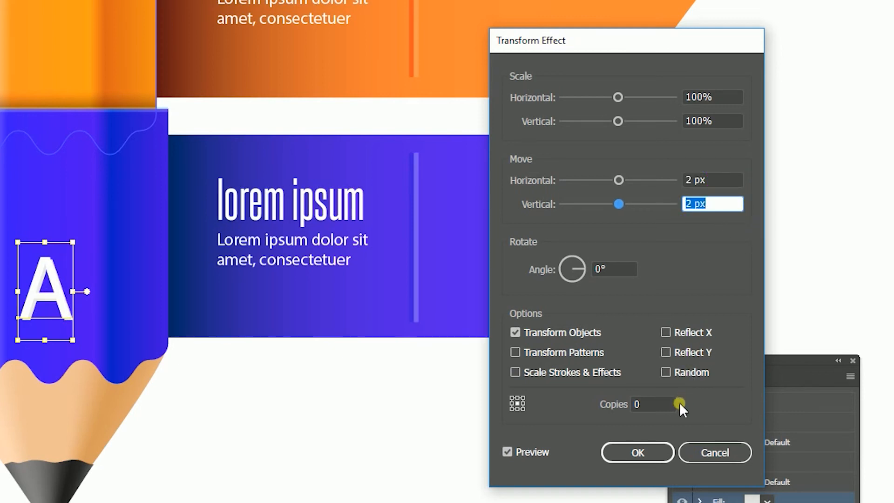
left_click(633, 452)
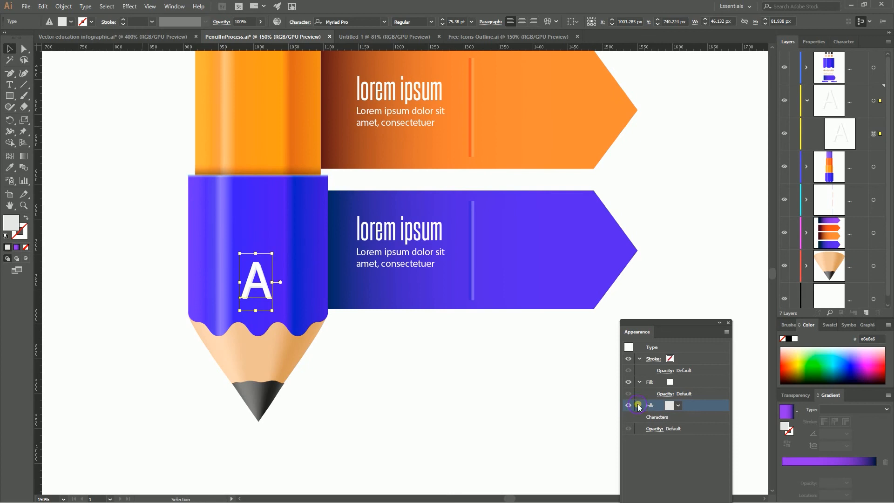
Set the light gray fill's blending mode to Multiply and deselect the letter A.
left_click(638, 406)
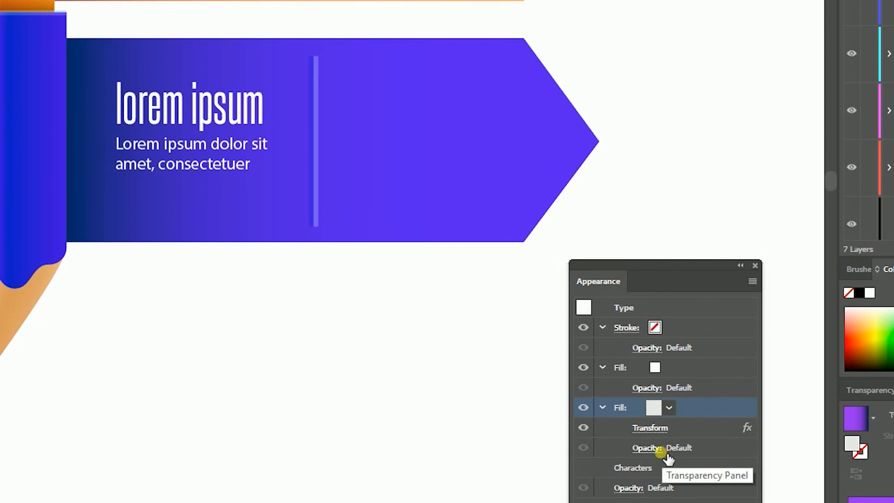
left_click(652, 448)
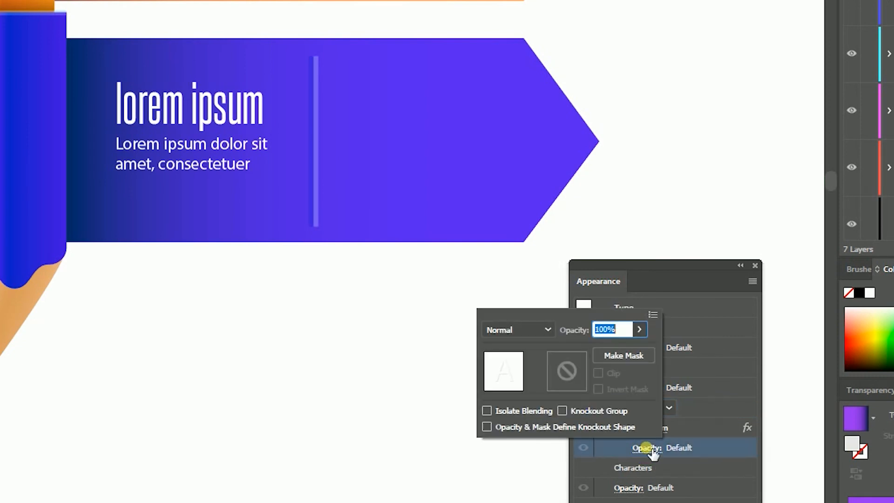
left_click(523, 335)
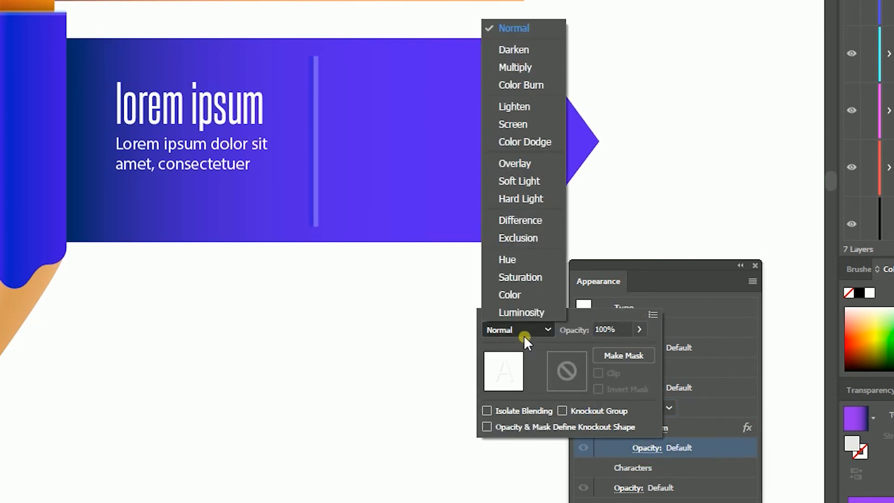
left_click(512, 67)
left_click(179, 298)
left_click(179, 297)
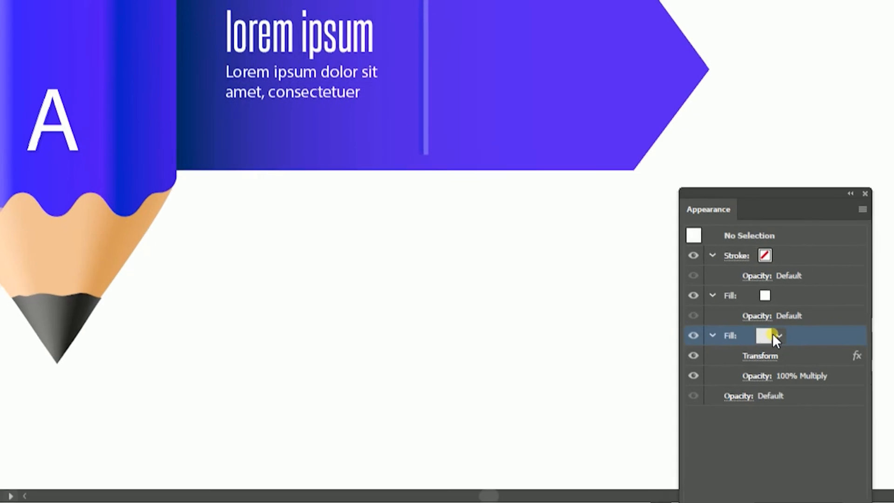
Try the darker gray R=179 G=179 B=179 for the Multiply fill.
left_click(772, 333)
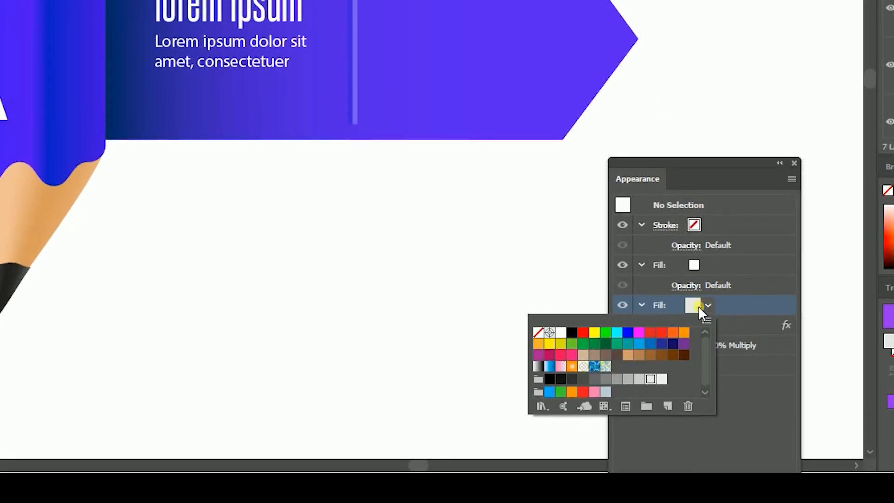
left_click(639, 380)
left_click(628, 379)
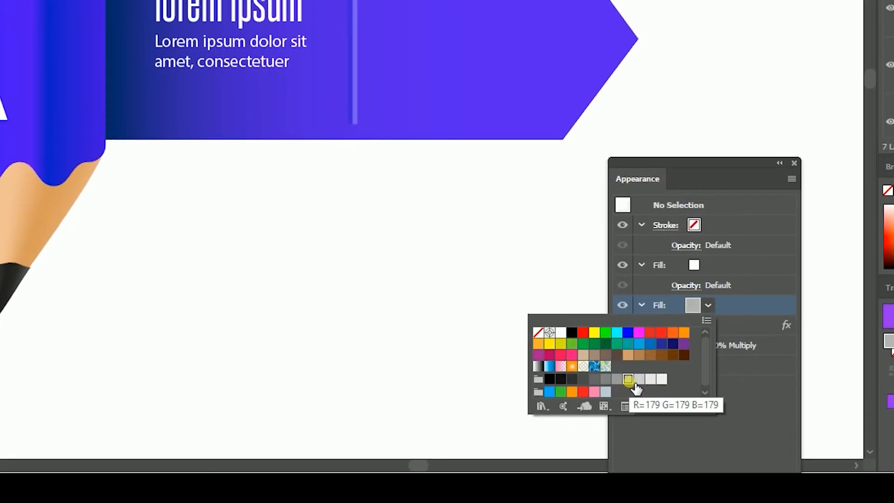
Copy the letter A onto the yellow-orange pencil section and change the copy's text to "B".
left_click(272, 226)
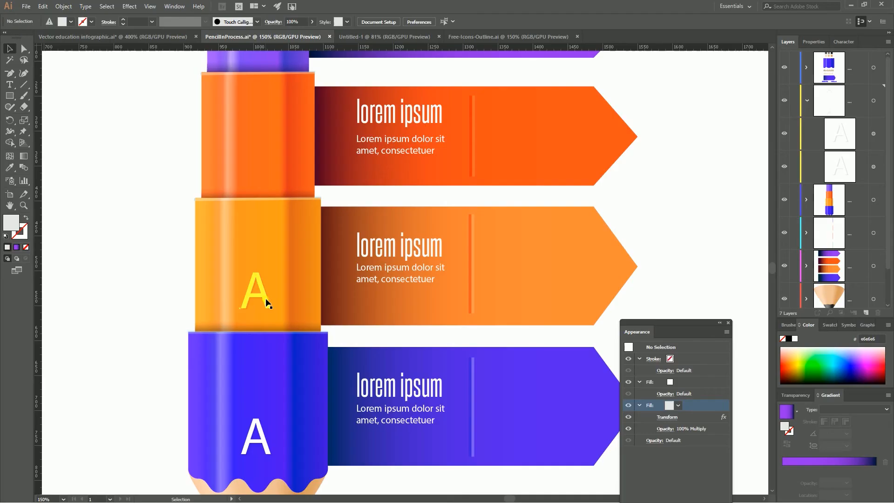
left_click(265, 298)
double_click(266, 301)
key("BackSpace")
type("B")
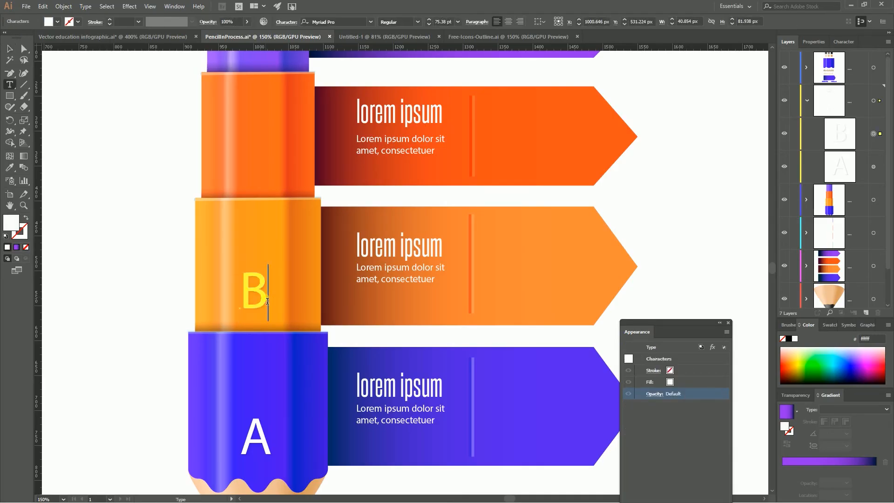
key("Escape")
left_click(137, 201)
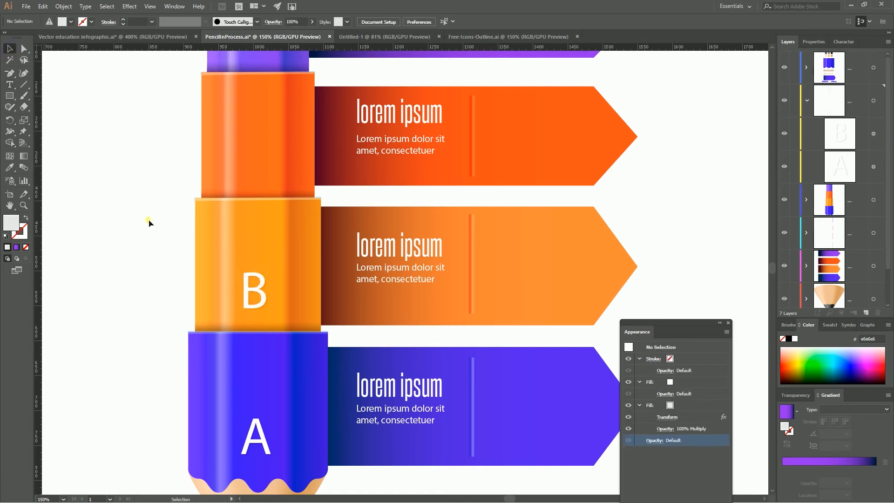
Copy the letter B straight up onto the red-orange pencil section and change the copy's text to "C".
left_click_drag(254, 296, 254, 165)
scroll(143, 184, "up", 3)
double_click(262, 236)
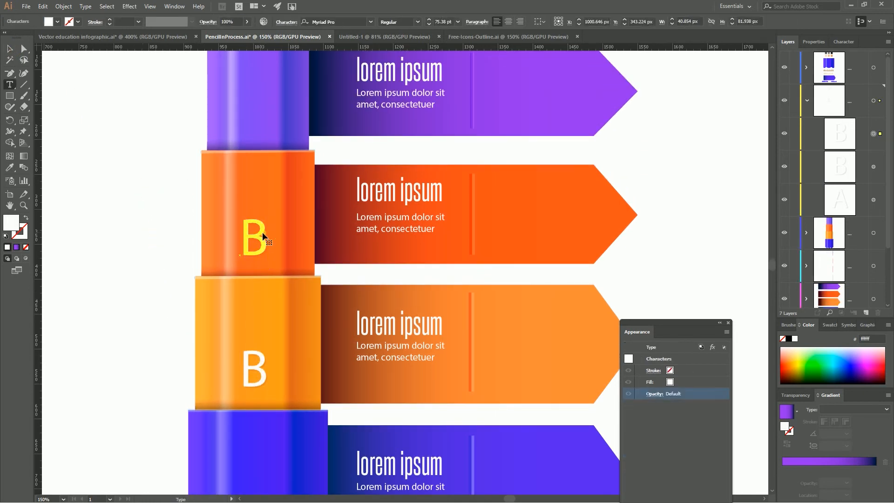
key("BackSpace")
type("C")
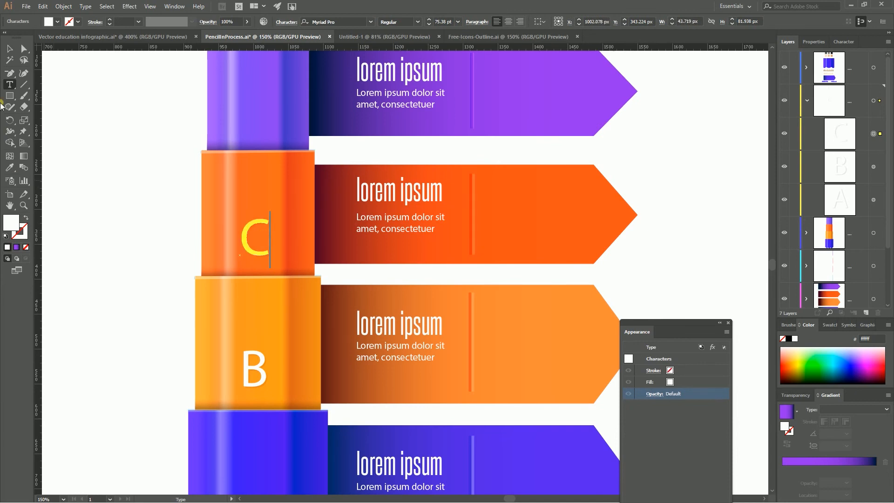
left_click(9, 48)
Copy the letter C straight up onto the purple pencil section and change the copy's text to "D".
left_click_drag(252, 224, 253, 98)
scroll(240, 140, "up", 3)
double_click(256, 186)
key("BackSpace")
type("D")
key("Escape")
left_click(96, 148)
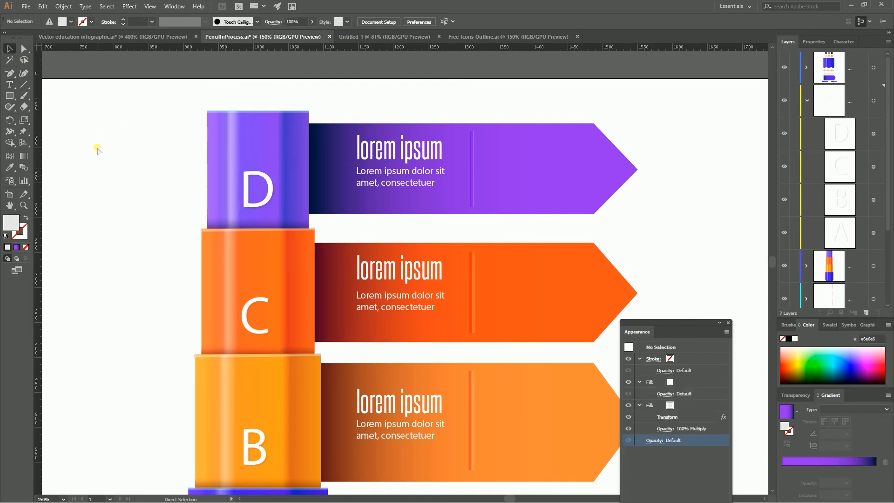
Draw a five-pointed star about 33 by 32 px on the indigo banner, just right of its divider.
key("ctrl+minus")
key("ctrl+minus")
key("ctrl+minus")
key("ctrl+plus")
left_click_drag(224, 256, 202, 208)
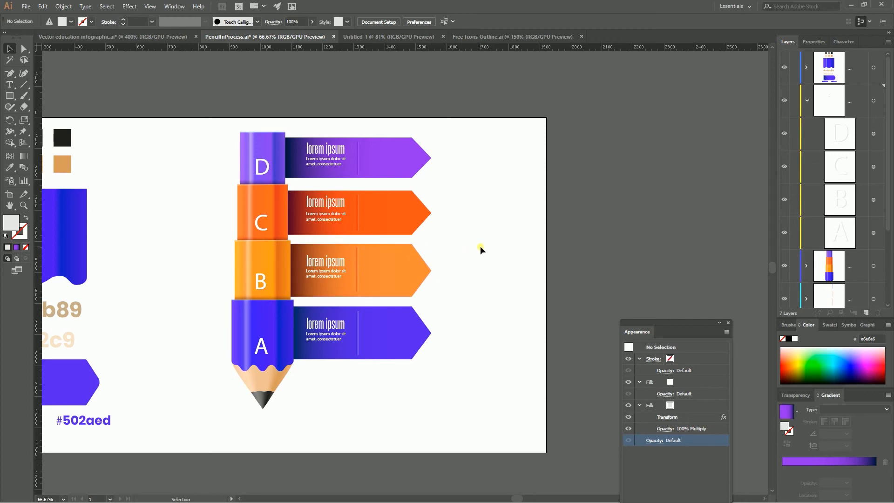
key("ctrl+plus")
key("ctrl+plus")
key("ctrl+plus")
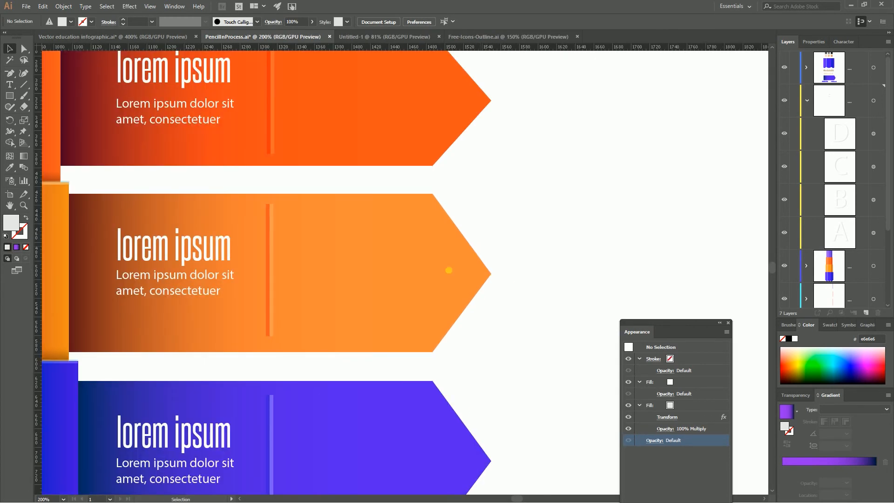
left_click_drag(10, 95, 44, 140)
mouse_move(315, 252)
left_mouse_down()
mouse_move(336, 255)
mouse_move(329, 250)
left_mouse_up()
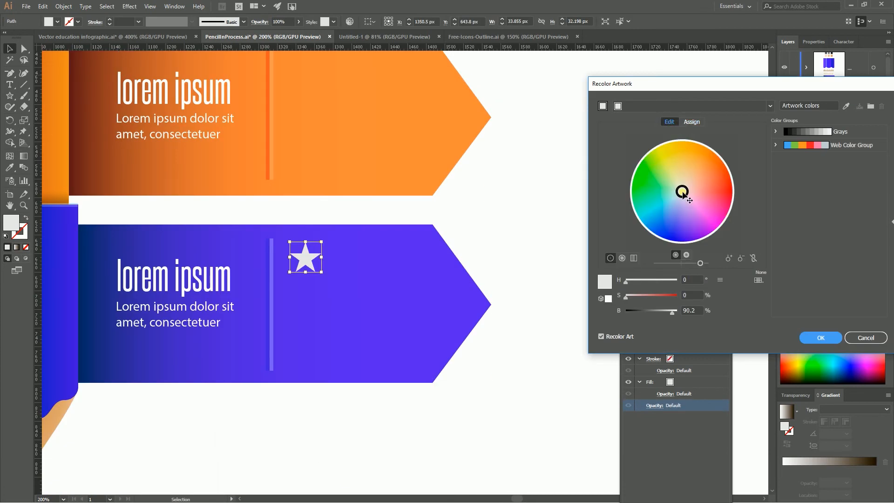
Recolor the star to blue with hue about 234°, saturation 66% and brightness 90%.
left_click_drag(683, 192, 671, 225)
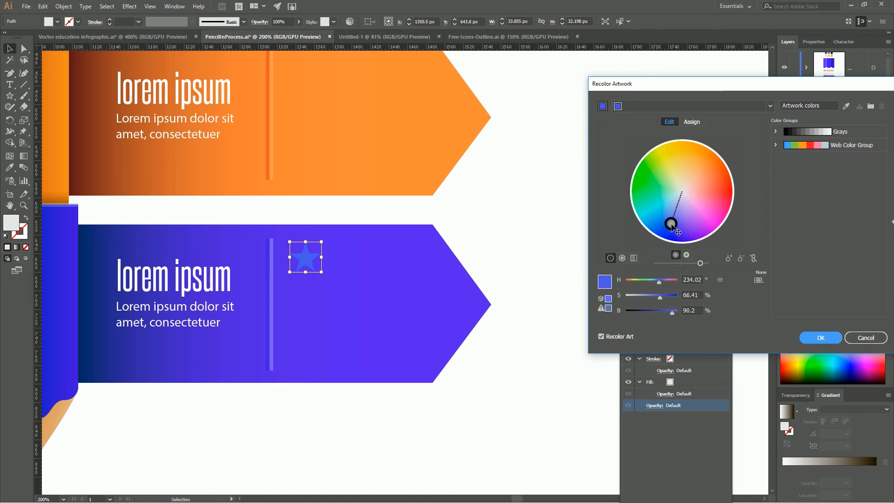
left_click(820, 336)
left_click(479, 214)
Duplicate the blue star to the right into a row of four, spaced about 37 px apart.
left_click_drag(306, 257, 342, 259)
left_click_drag(342, 259, 341, 259)
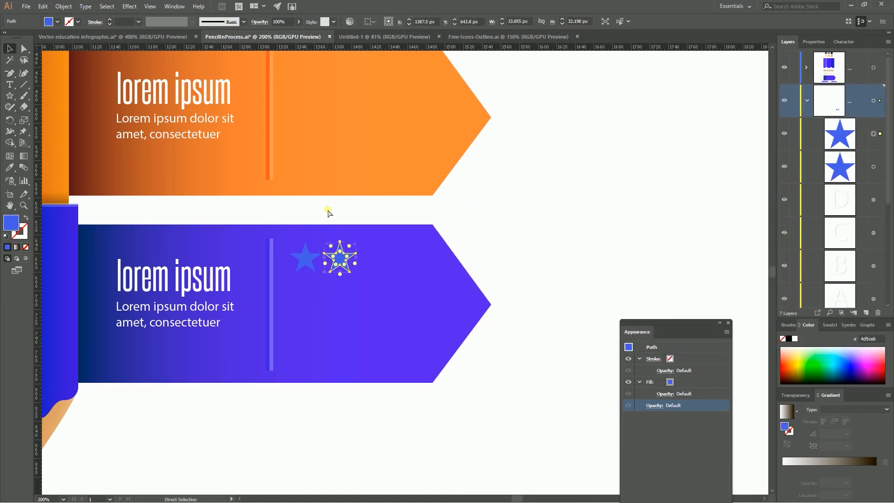
key("ctrl+d")
key("ctrl+d")
Select all four blue stars and copy them straight down as a second row.
left_click(408, 257)
left_click(373, 257, "shift")
left_click(340, 257, "shift")
left_click(306, 260, "shift")
left_click_drag(341, 257, 342, 301)
Move the upper row of four stars down, closer to the lower row.
left_click(374, 257, "shift")
left_click(341, 256, "shift")
left_click(305, 259, "shift")
left_click(419, 254, "shift")
left_click_drag(419, 254, 409, 274)
left_click(502, 214)
Fill the three rightmost stars of the lower row with light gray e2e2e2.
left_click(408, 310)
left_click(372, 312, "shift")
left_click(341, 318, "shift")
double_click(11, 222)
left_click_drag(476, 223, 469, 215)
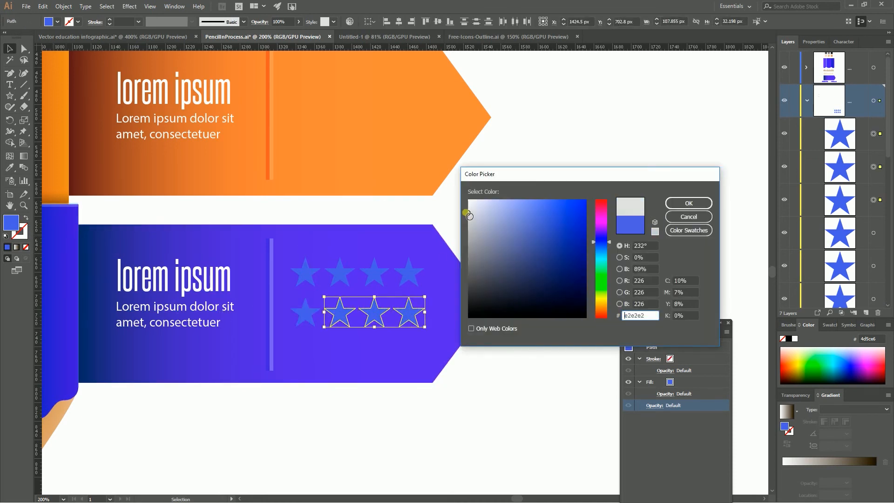
left_click(675, 209)
Set the three gray stars' blending mode to Multiply and deselect them.
left_click(803, 395)
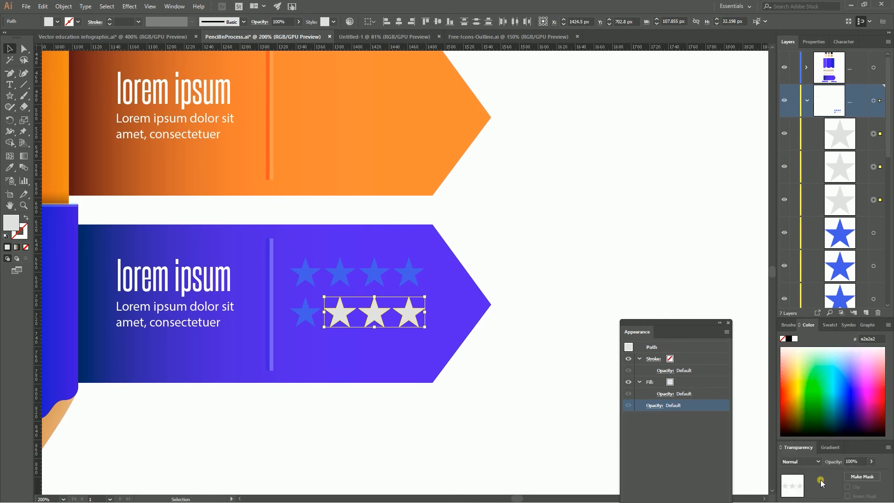
left_click(801, 461)
left_click(798, 309)
left_click(513, 242)
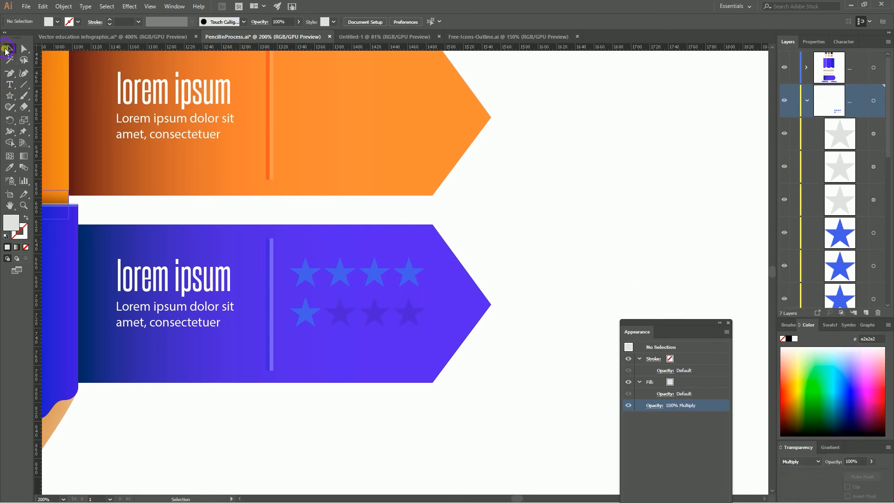
Select all eight stars on the blue banner and group them.
left_click(307, 308)
left_click(305, 273, "shift")
left_click(339, 272, "shift")
left_click(341, 312, "shift")
left_click(371, 282, "shift")
left_click(372, 313, "shift")
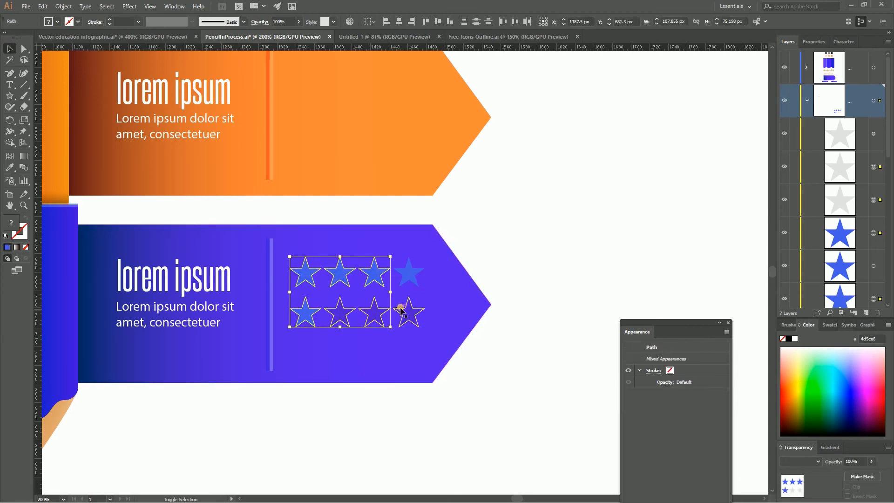
left_click(409, 313, "shift")
left_click(407, 282, "shift")
key("a")
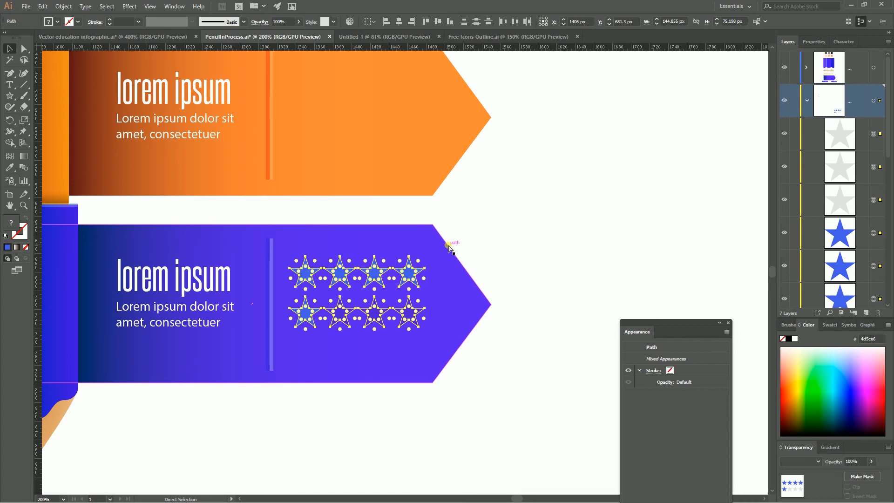
key("ctrl+g")
key("v")
Copy the star group straight up onto the orange, red-orange and purple banners.
left_click_drag(404, 275, 396, 93)
scroll(484, 139, "up", 6)
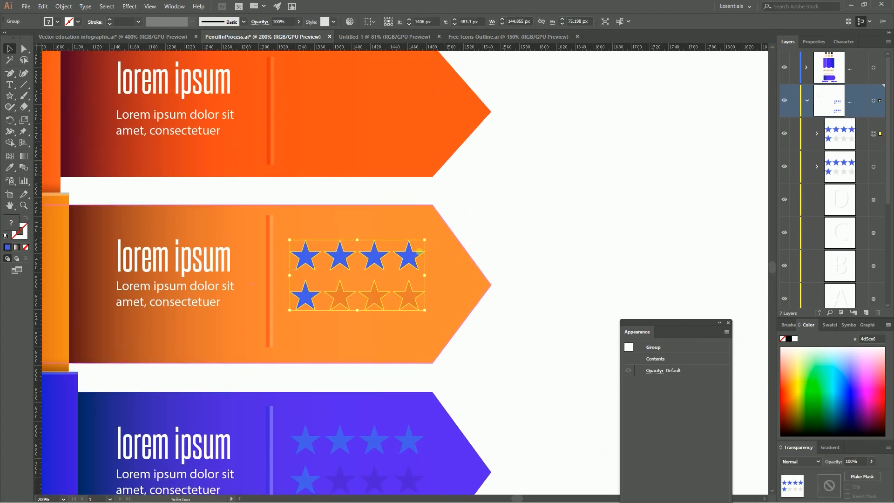
left_click_drag(411, 263, 410, 90)
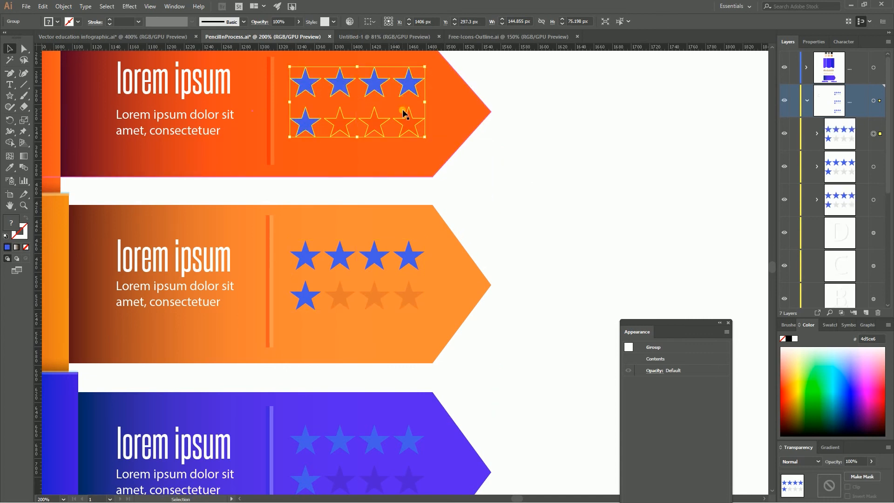
scroll(403, 121, "up", 4)
scroll(398, 132, "up", 4)
left_click(410, 298, "shift")
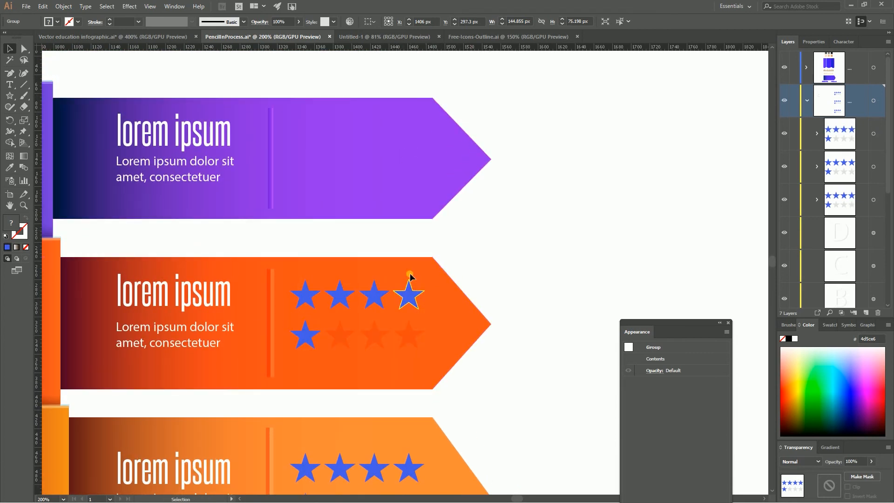
left_click_drag(409, 293, 391, 139)
left_click_drag(308, 139, 309, 135)
Recolor the blue stars on the purple banner to a light purple of about H 268°, S 57%, B 90%.
left_click(350, 22)
left_click(669, 121)
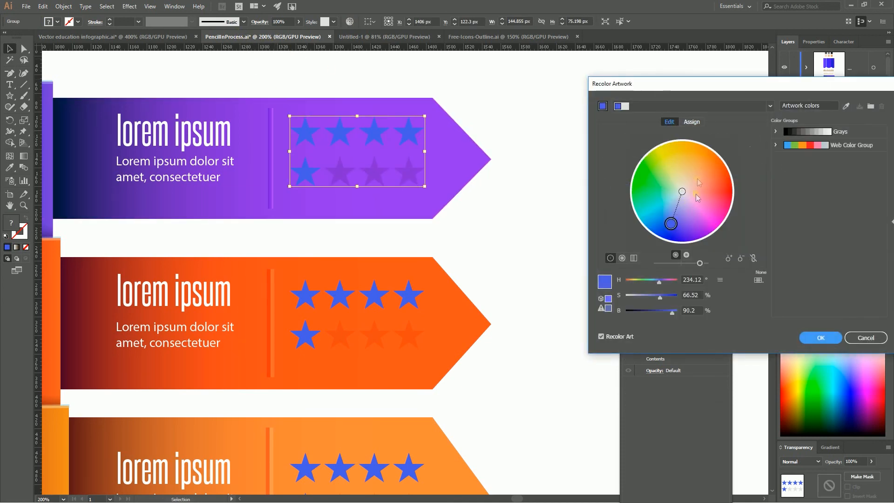
left_click_drag(670, 224, 687, 216)
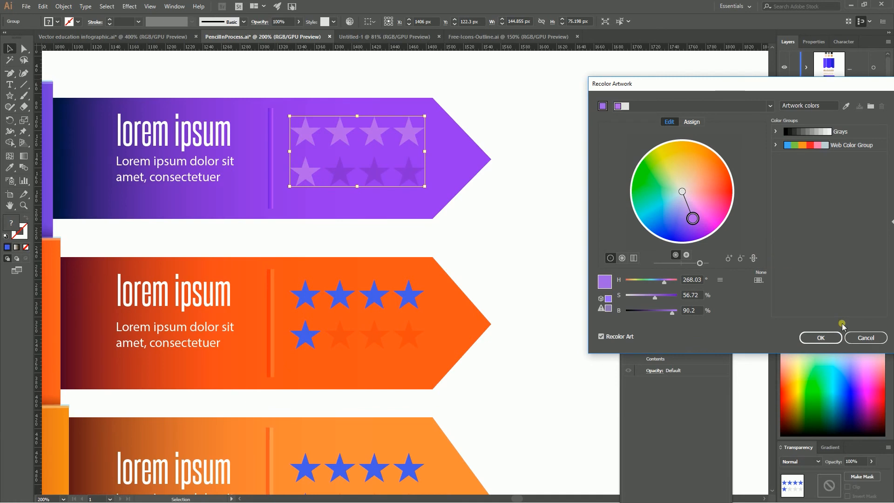
left_click(820, 337)
Recolor the blue stars on the red-orange banner to a red of about H 351°, S 86%, B 90%.
left_click_drag(429, 305, 428, 305)
left_click(350, 21)
left_click_drag(671, 224, 725, 195)
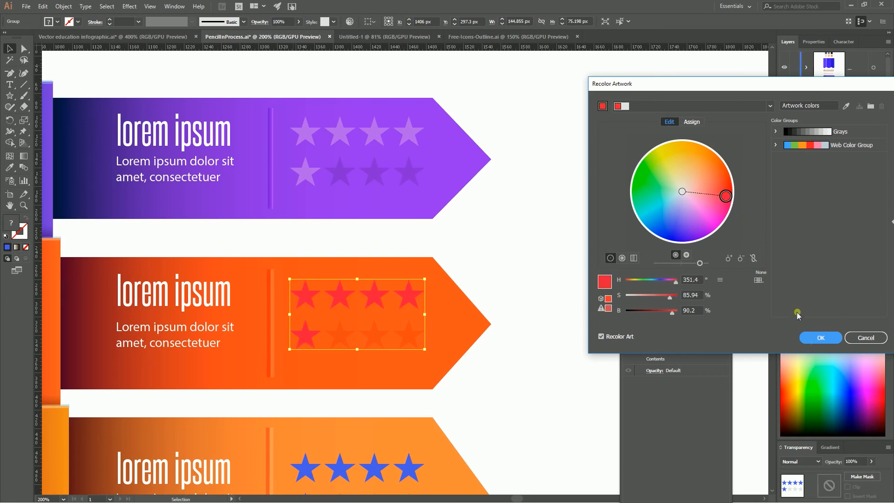
left_click(818, 338)
Recolor the blue stars on the orange banner to yellow-orange and deselect the group.
scroll(576, 290, "down", 3)
scroll(576, 286, "down", 3)
left_click(340, 303)
left_click(350, 21)
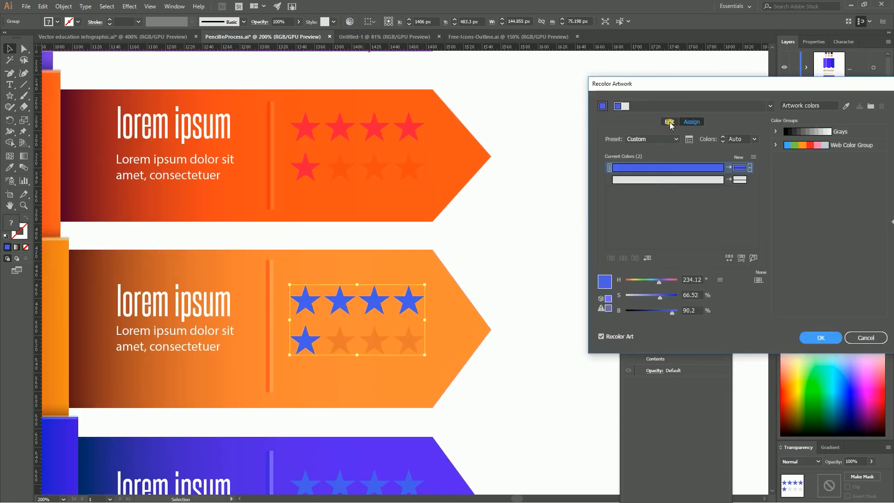
left_click_drag(698, 205, 690, 152)
left_click(820, 338)
left_click(562, 333)
Inside banner C's star group, give the second and third stars of the lower row the red of the filled stars.
key("ctrl+minus")
key("ctrl+minus")
key("ctrl+minus")
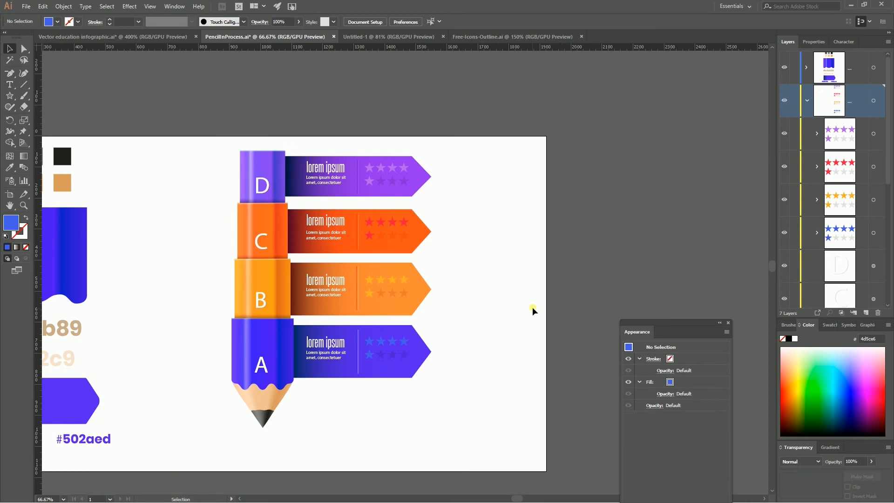
left_click(391, 294)
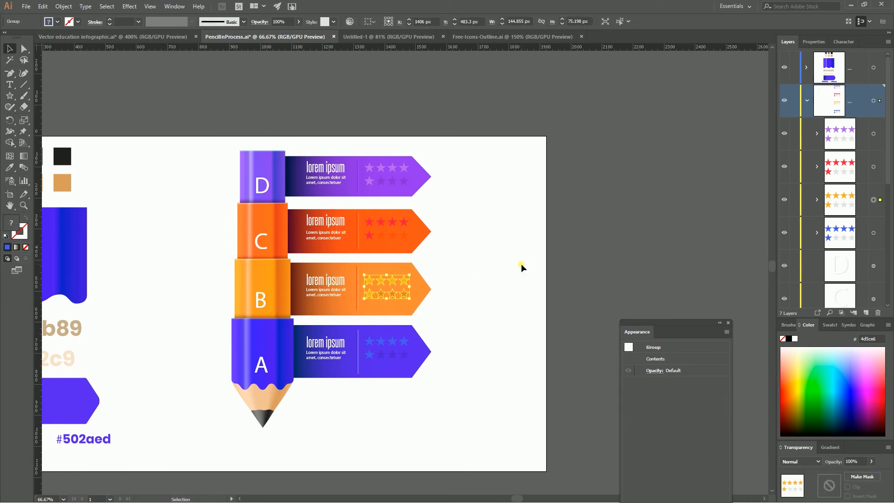
left_click(505, 260)
double_click(390, 235)
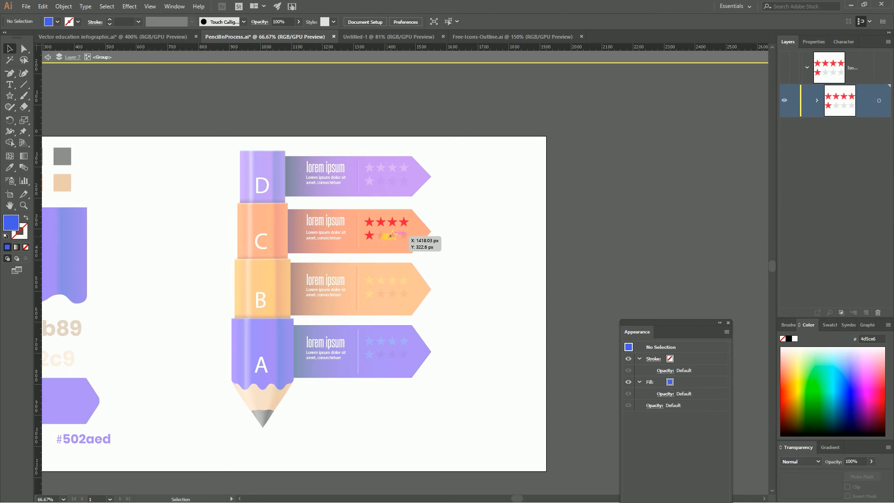
left_click(390, 235)
left_click(9, 168)
left_click(371, 234)
left_click(15, 45)
left_click(50, 56)
Inside banner B's star group, apply the gray Multiply star style to every yellow-orange star except the first.
double_click(403, 295)
left_click(403, 295)
left_click(392, 294, "shift")
left_click(381, 280)
left_click(403, 278, "shift")
left_click_drag(392, 286, 392, 282)
key("ctrl+z")
key("ctrl+z")
left_click(395, 280, "shift")
left_click(369, 294, "shift")
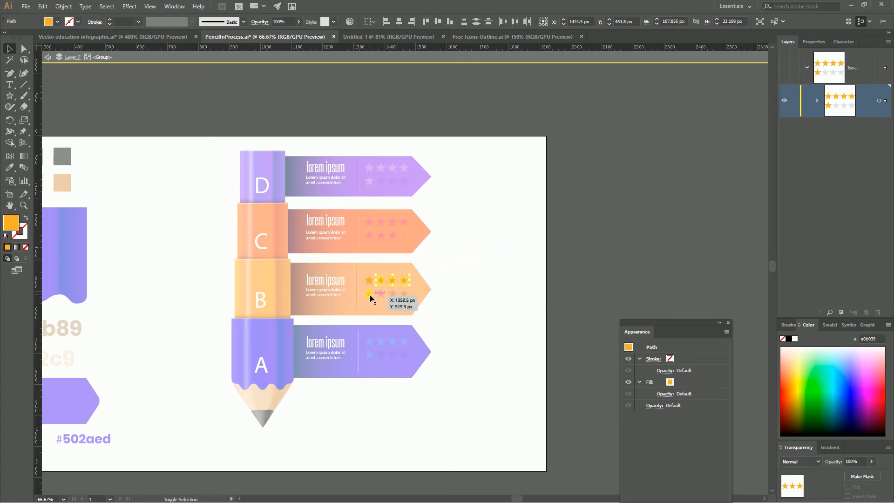
left_click(8, 168)
left_click(387, 299)
left_click(9, 48)
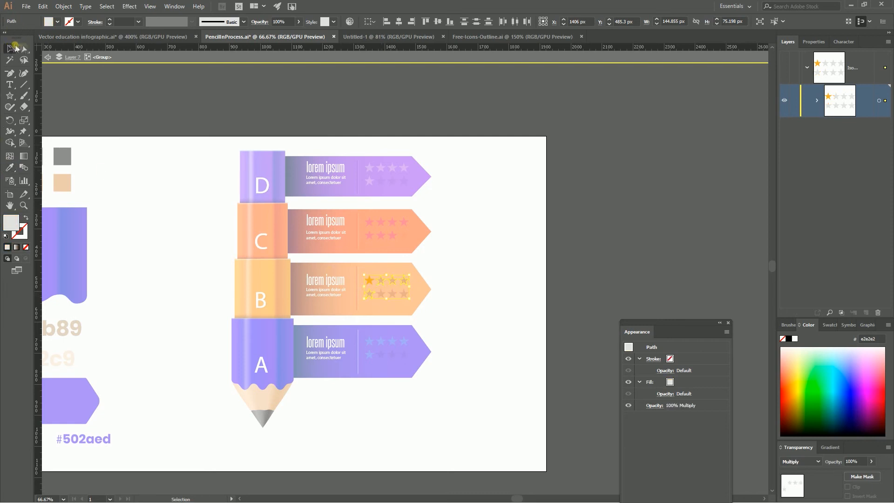
left_click(47, 59)
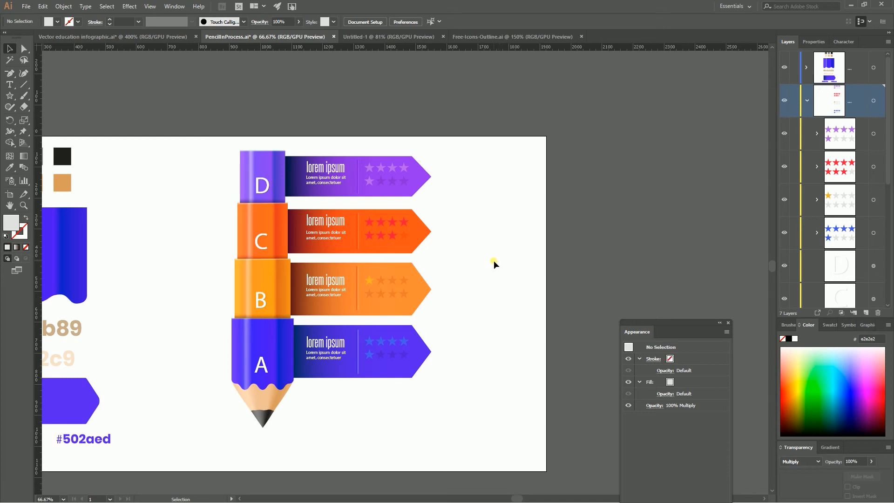
Draw a 94 px circle at the blue banner's tip on a new layer and move that layer below the banners' layer.
left_click(70, 159)
left_click_drag(9, 95, 51, 118)
key("ctrl+equal")
key("ctrl+equal")
key("ctrl+equal")
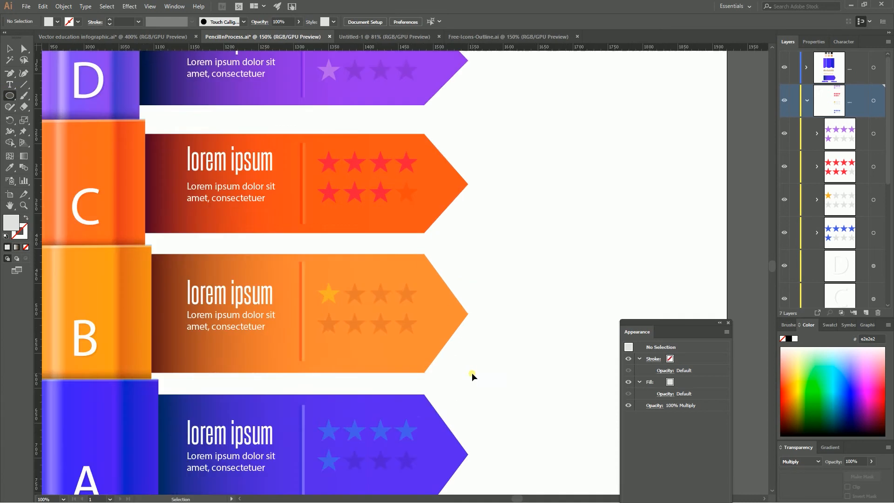
left_click_drag(551, 450, 465, 143)
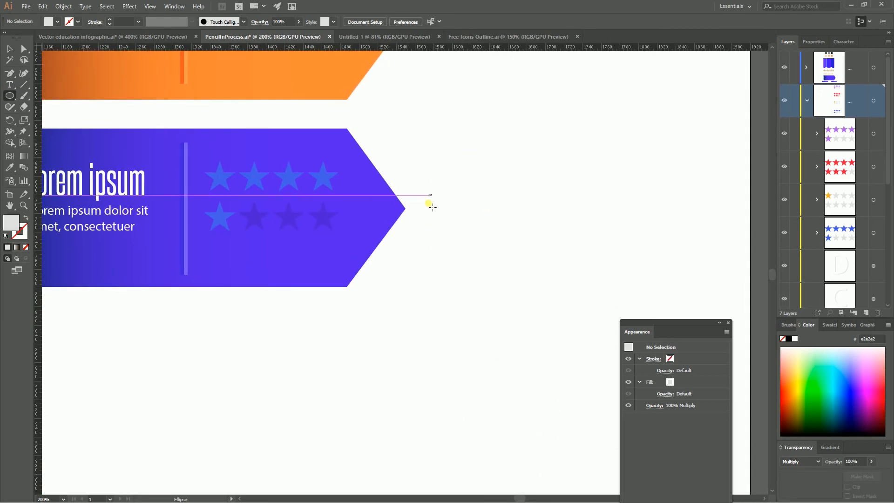
left_click_drag(433, 208, 476, 253)
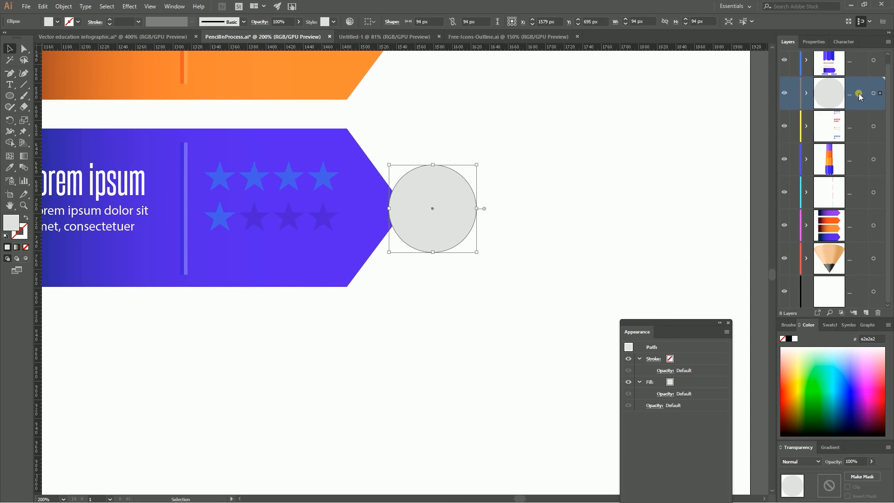
left_click_drag(860, 96, 871, 242)
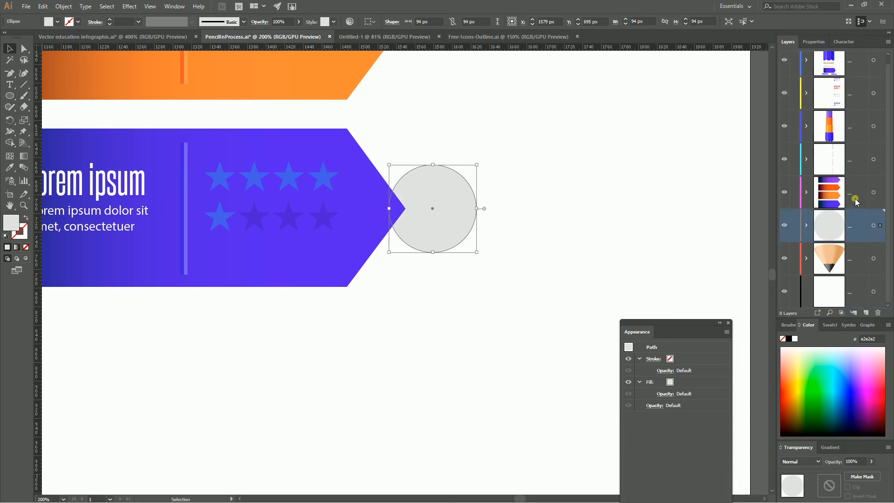
left_click(501, 185)
Give the circle no fill and a stroke in the blue sampled from the banner's stars.
left_click(467, 195)
left_click(26, 217)
double_click(19, 231)
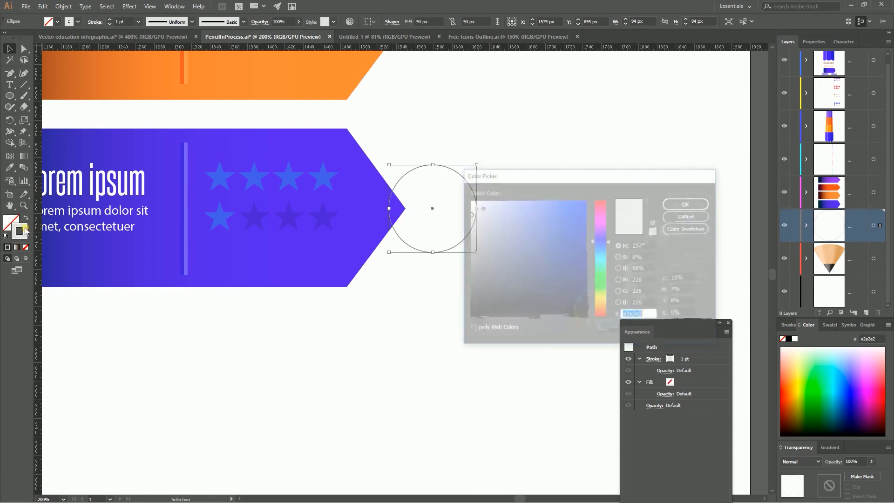
left_click(689, 203)
key("i")
left_click(216, 174)
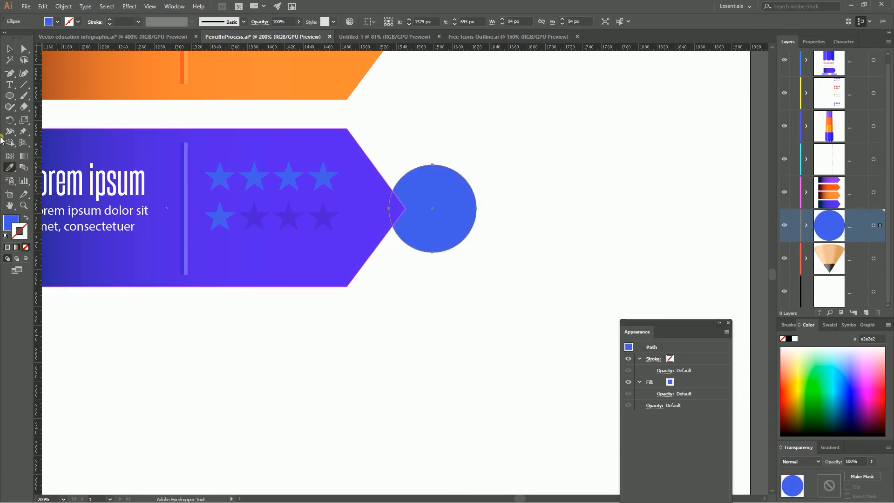
left_click(27, 219)
key("v")
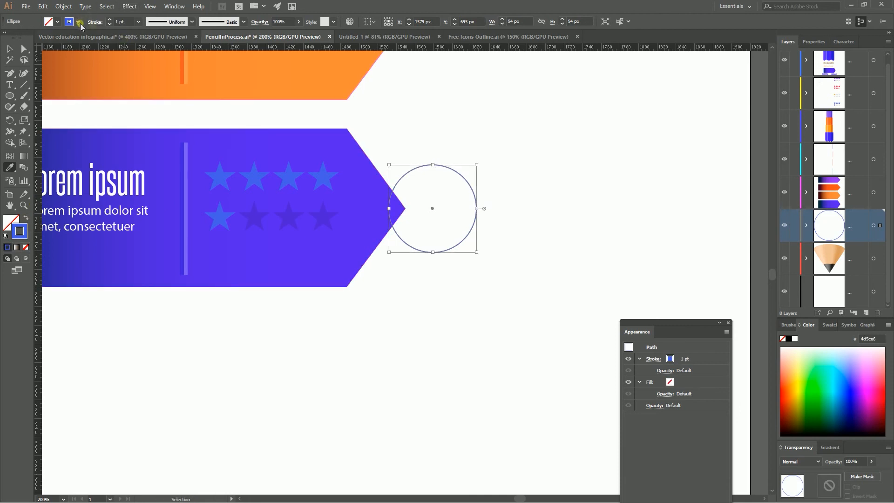
Set the blue circle's stroke weight to 13 pt.
left_click(112, 22)
left_click(112, 22)
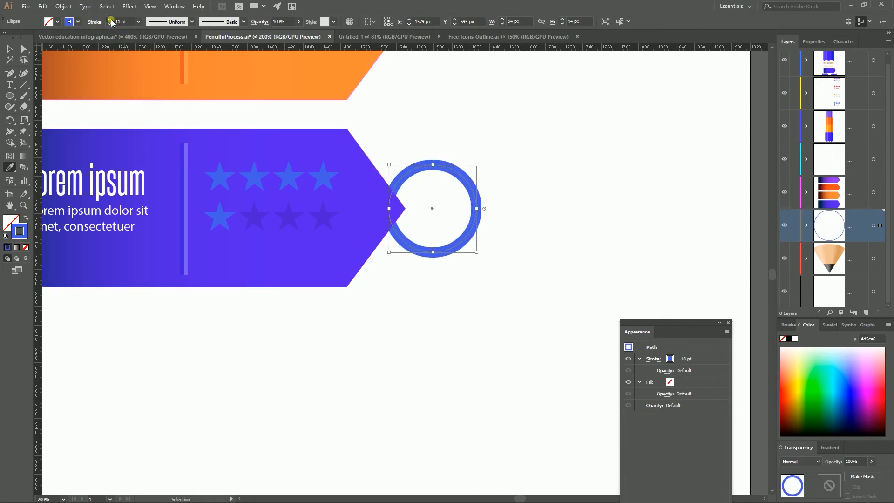
left_click(111, 22)
left_click(7, 49)
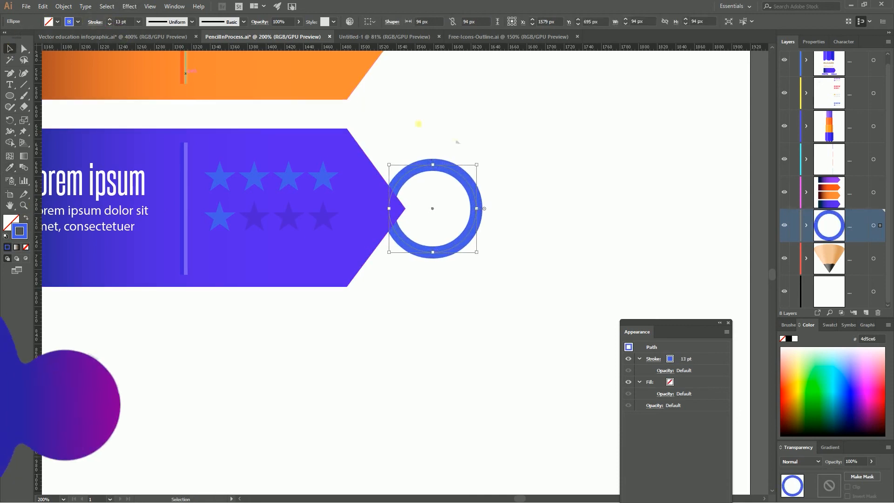
Paste a copy of the blue ring directly behind it and give the copy a white ffffff fill without stroke.
key("ctrl+c")
key("ctrl+b")
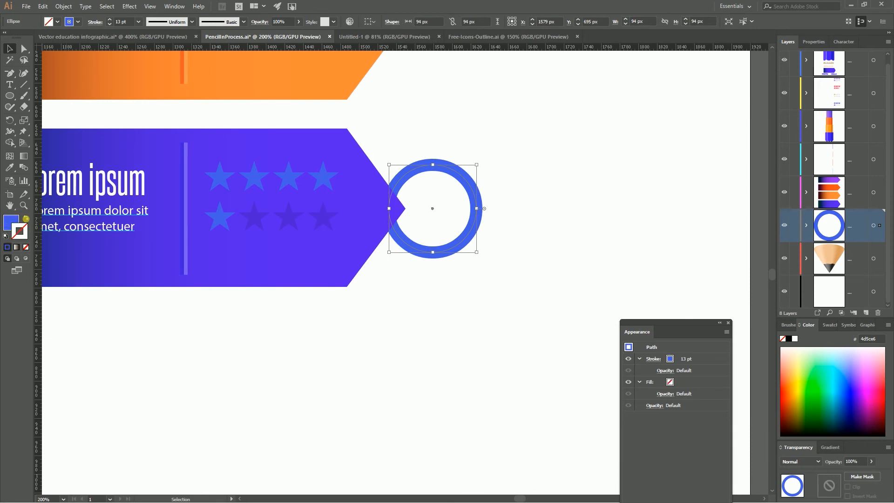
left_click(26, 219)
double_click(11, 222)
mouse_move(544, 233)
left_mouse_down()
mouse_move(499, 199)
mouse_move(461, 192)
left_mouse_up()
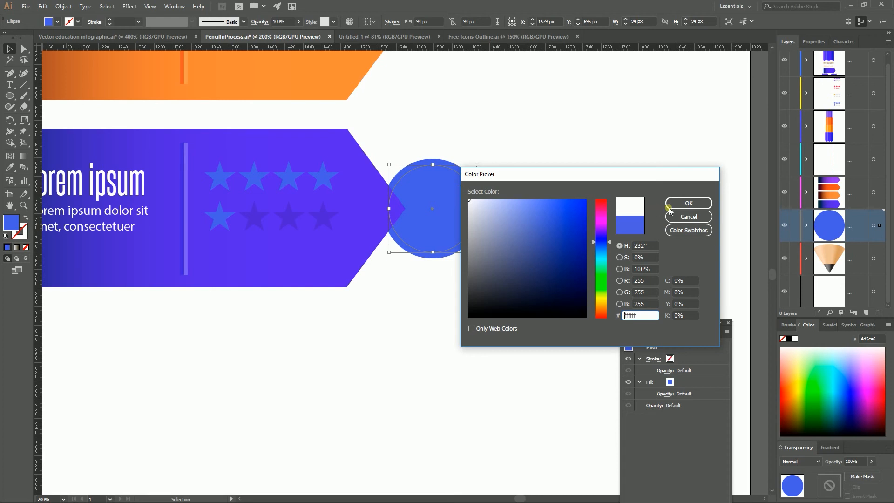
left_click(688, 204)
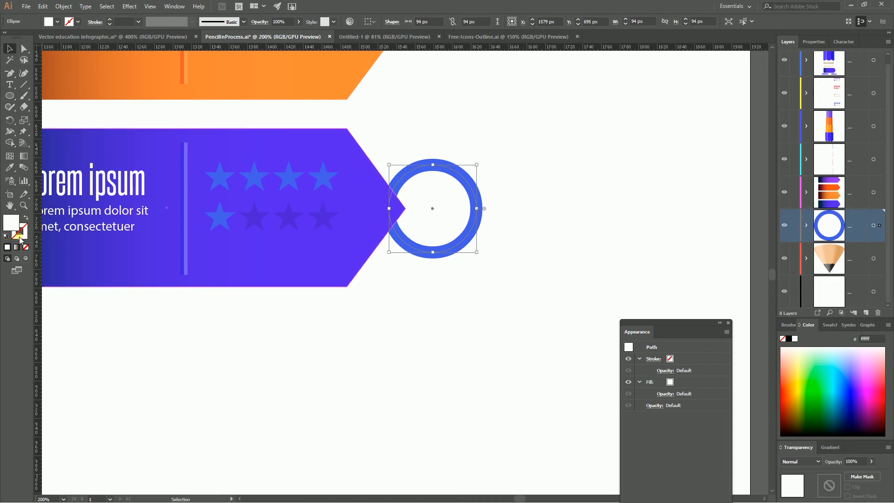
Duplicate the white circle in place beneath the blue ring and expand the circle layer's contents.
left_click(522, 143)
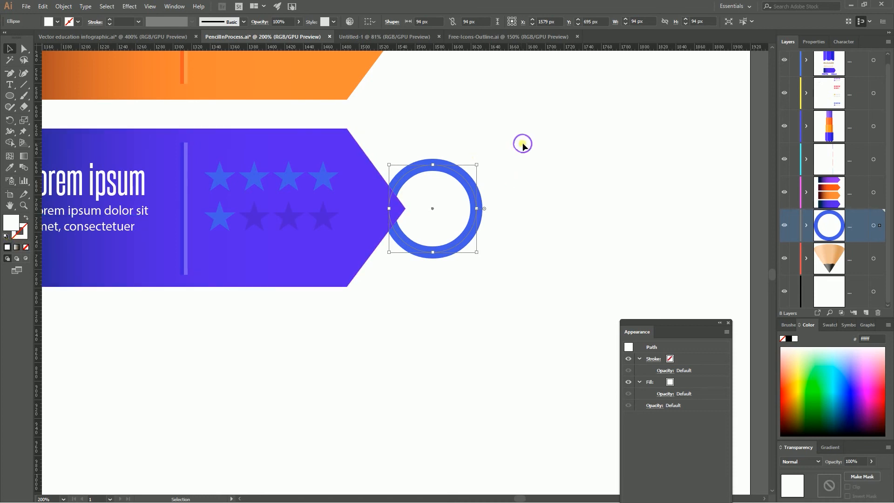
left_click(456, 175)
key("a")
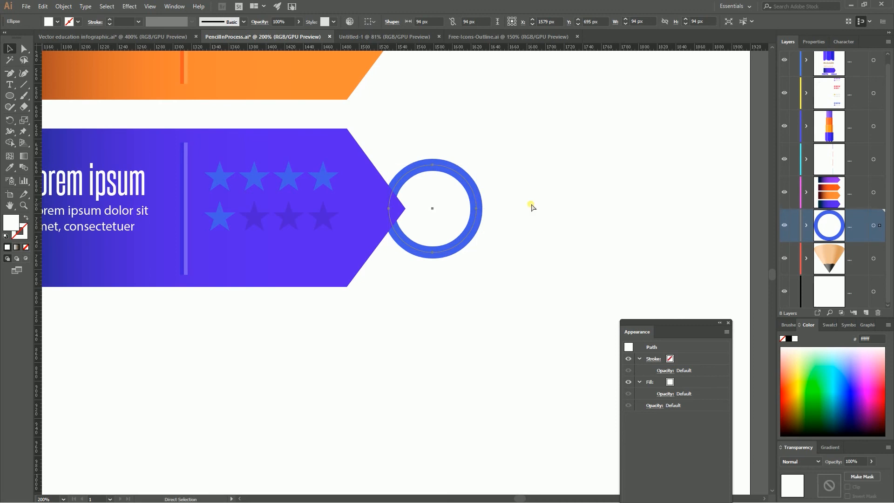
key("v")
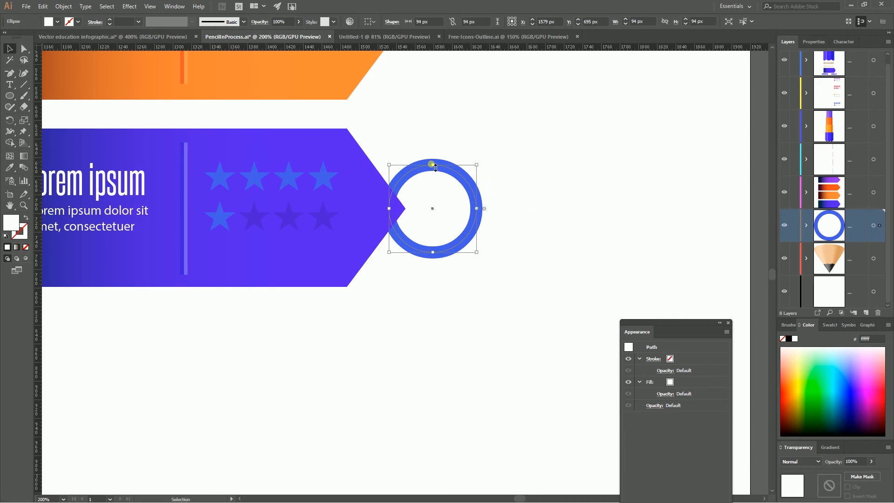
left_click(807, 225)
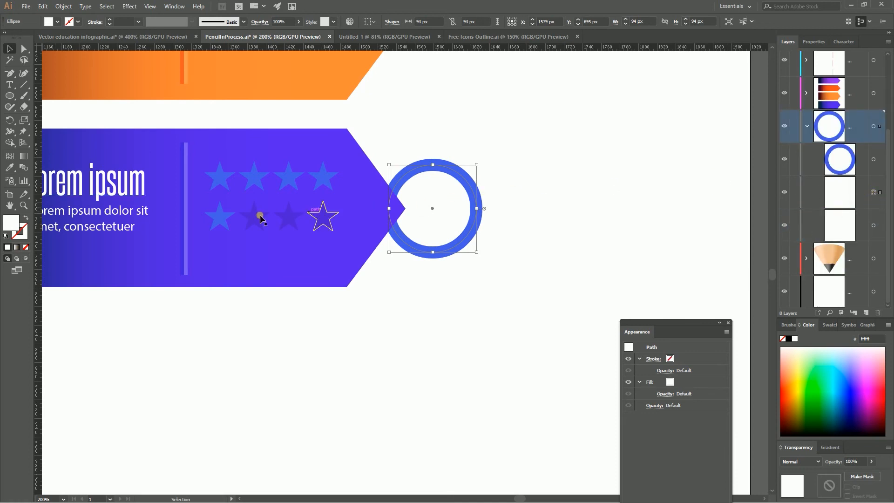
Give the upper white circle no fill and a 20 pt f2f2f2 stroke aligned to the inside.
left_click(25, 217)
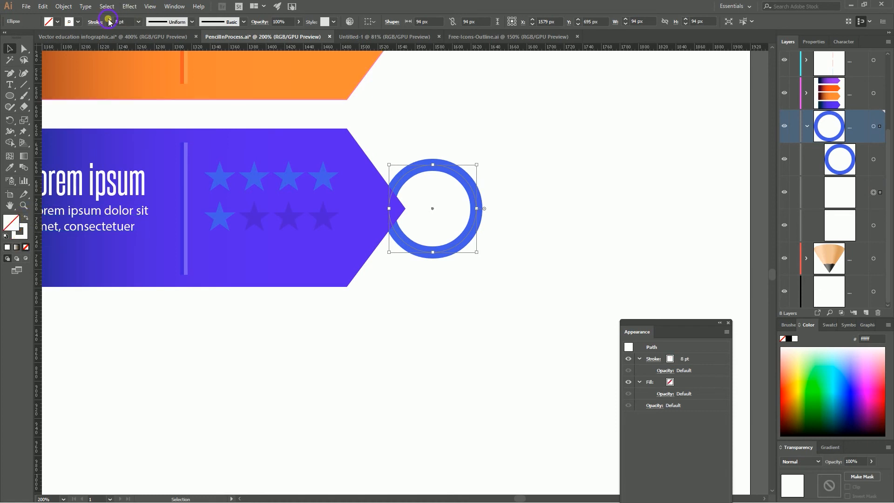
double_click(20, 231)
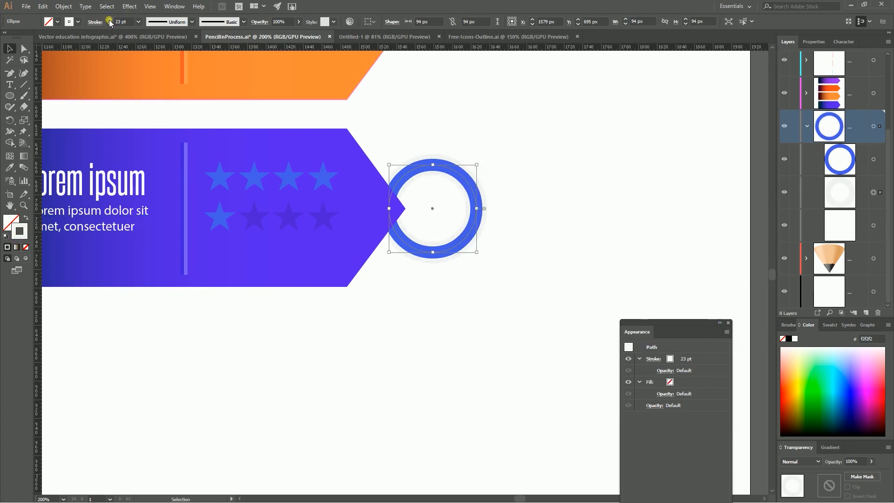
left_click(110, 24)
left_click(110, 25)
left_click(95, 21)
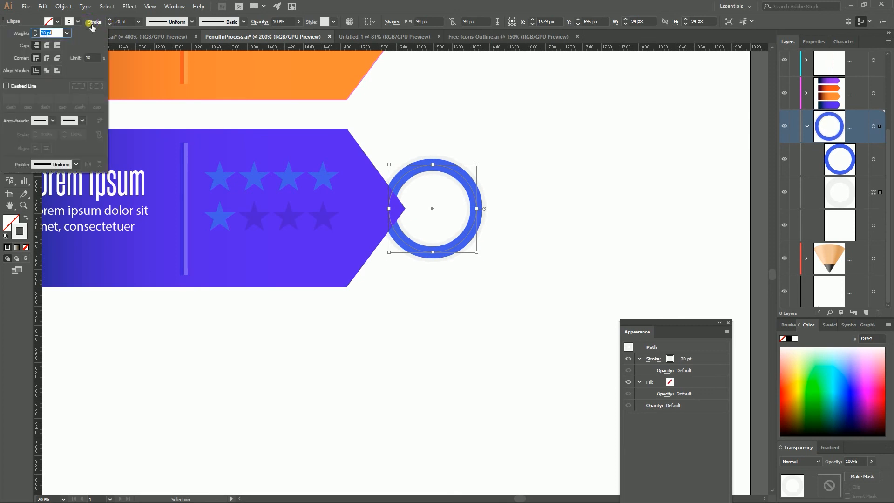
left_click(47, 71)
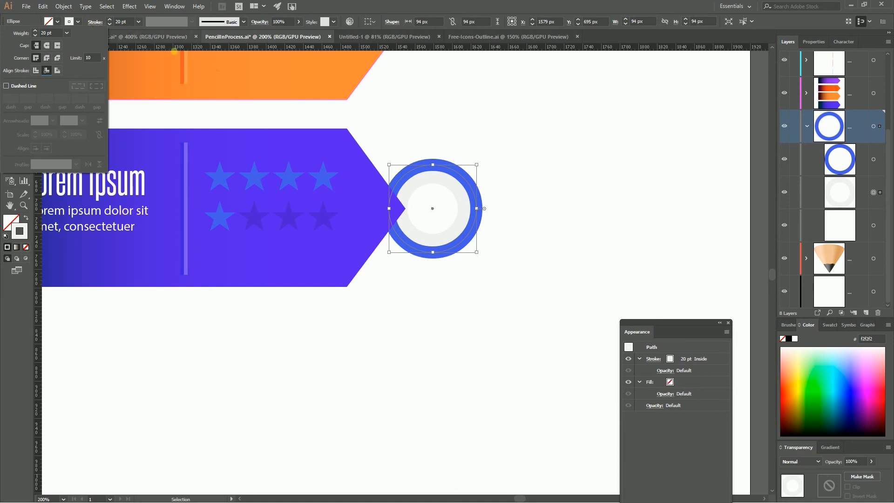
Reduce the pale grey inner ring's stroke weight to 5 pt.
left_click(36, 35)
left_click(36, 36)
left_click(36, 36)
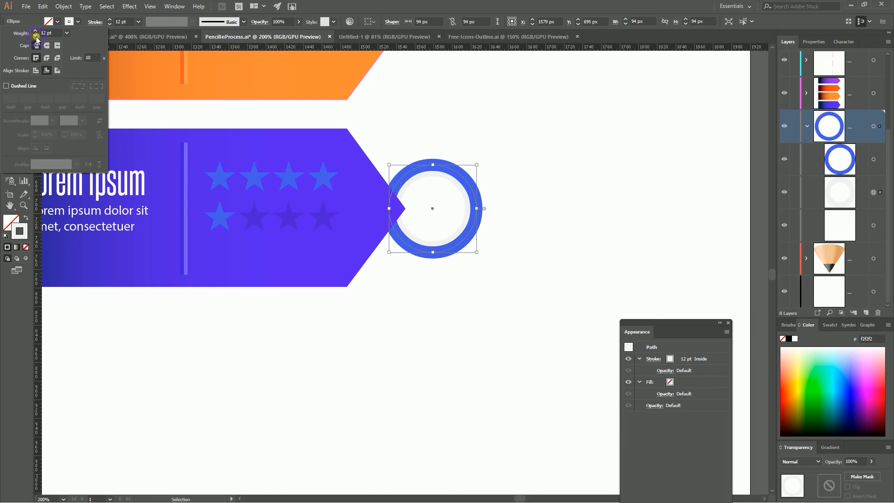
left_click(36, 36)
left_click(36, 30)
left_click(36, 36)
left_click(36, 36)
left_click(36, 36)
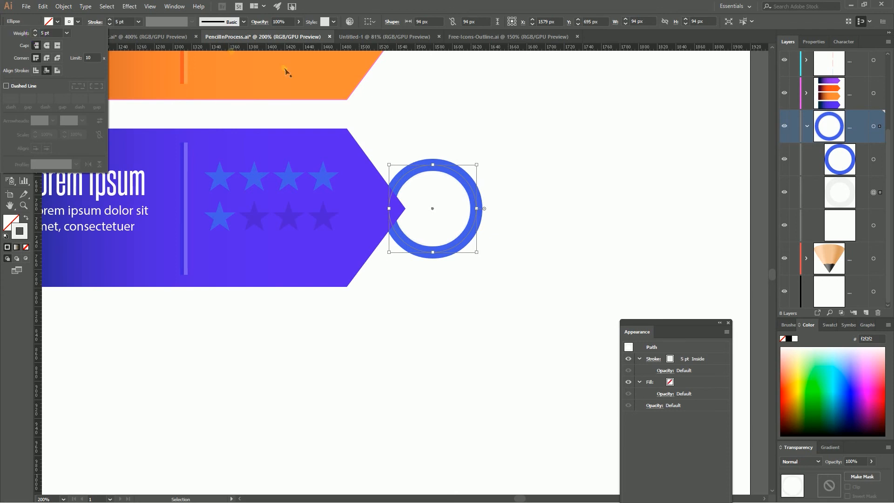
Shorten the pale grey ring to 89 px high by lowering its upper edge while its lower edge stays in place.
left_click(434, 167)
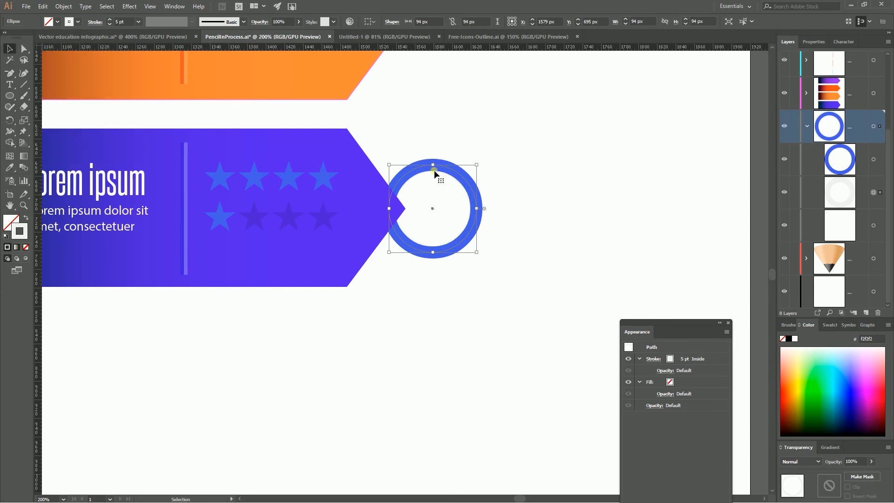
left_click(492, 149)
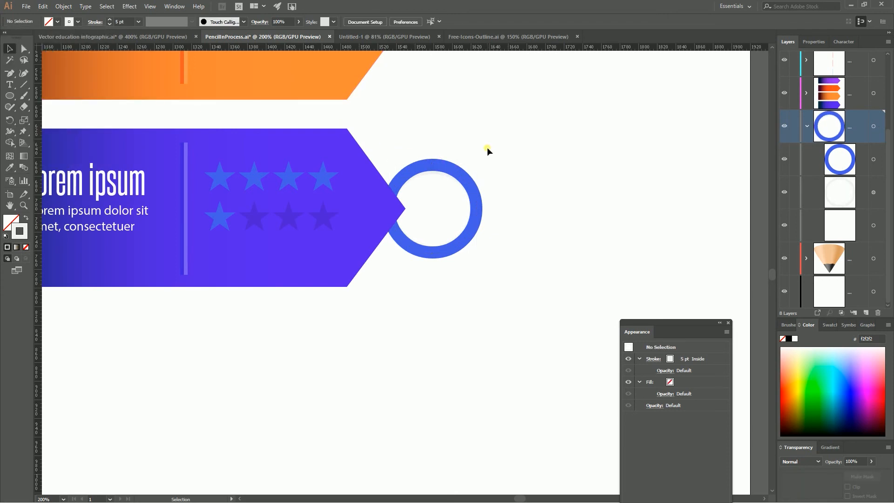
left_click(877, 192)
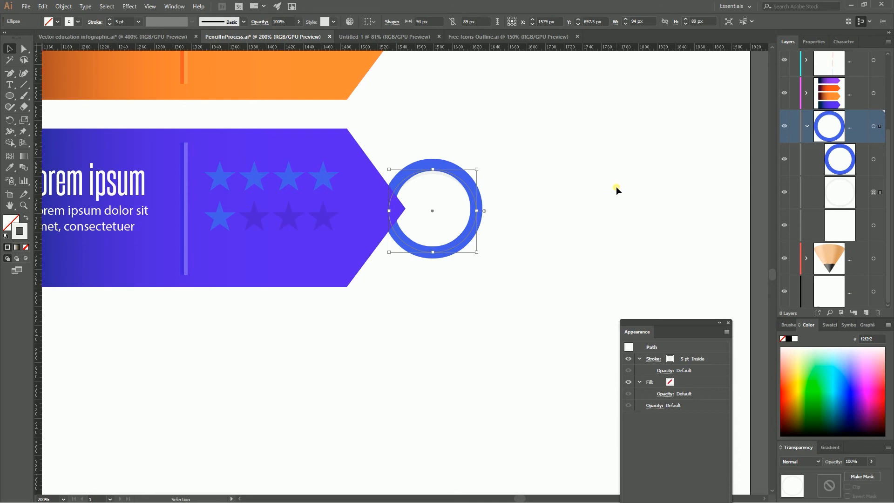
left_click(525, 152)
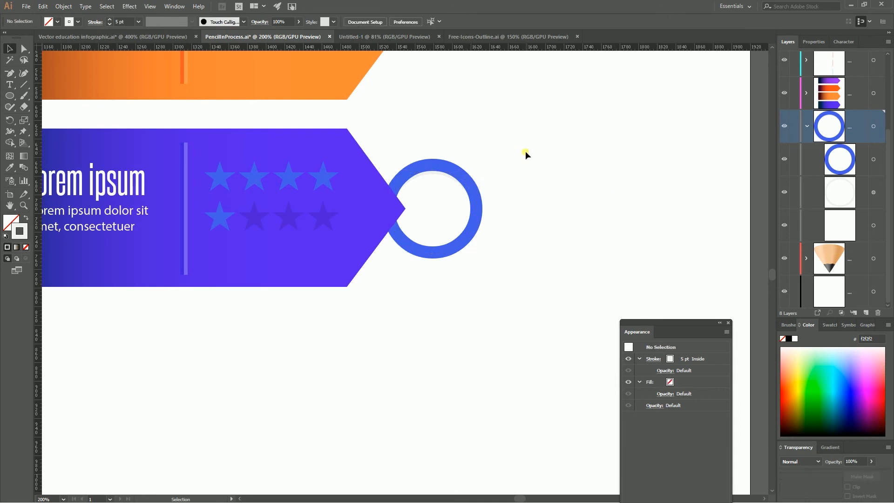
Change the shortened inner ring's stroke colour to the darker grey d3d3d3.
left_click(873, 193)
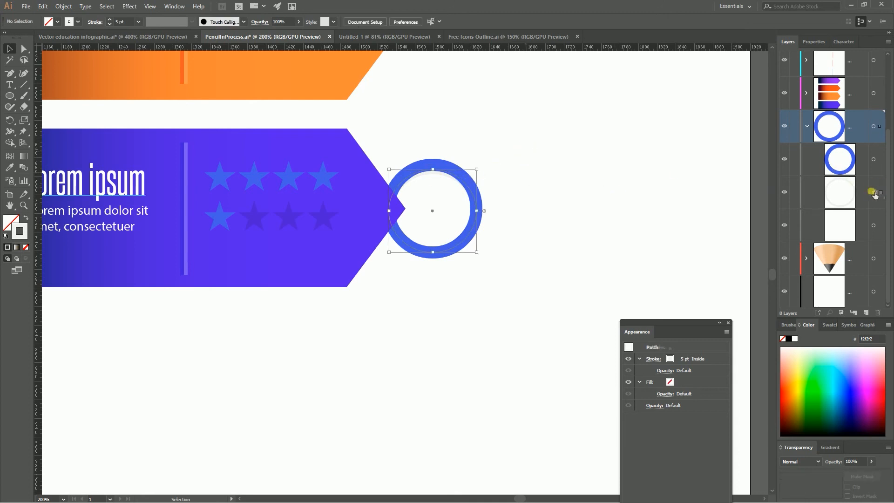
double_click(20, 231)
left_click_drag(490, 219, 463, 220)
left_click(689, 203)
left_click(544, 167)
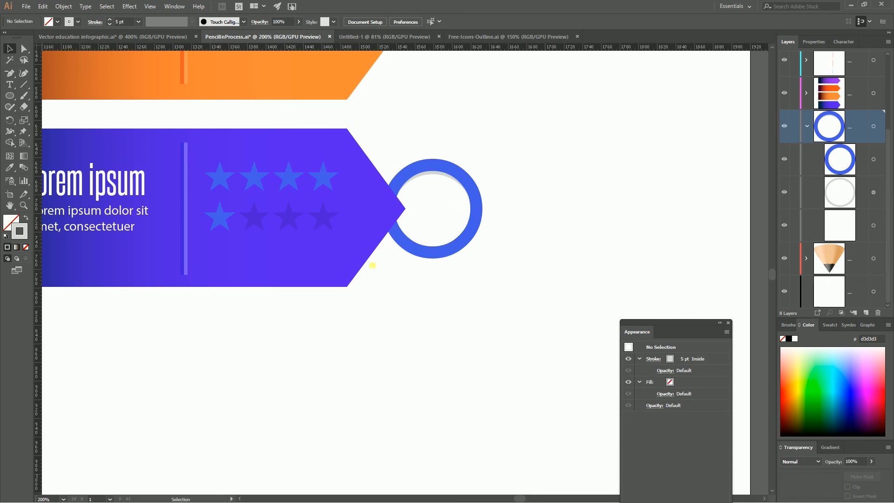
Draw a closed triangle with the Pen tool over the tip of the blue-violet banner and put it in the banners' layer.
left_click_drag(10, 96, 48, 98)
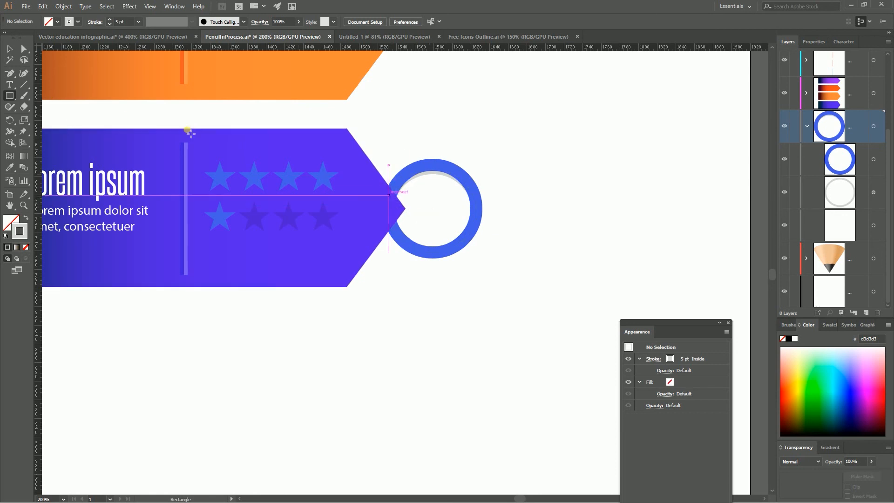
left_click_drag(9, 73, 42, 75)
left_click(405, 207)
left_click(380, 173)
left_click(380, 244)
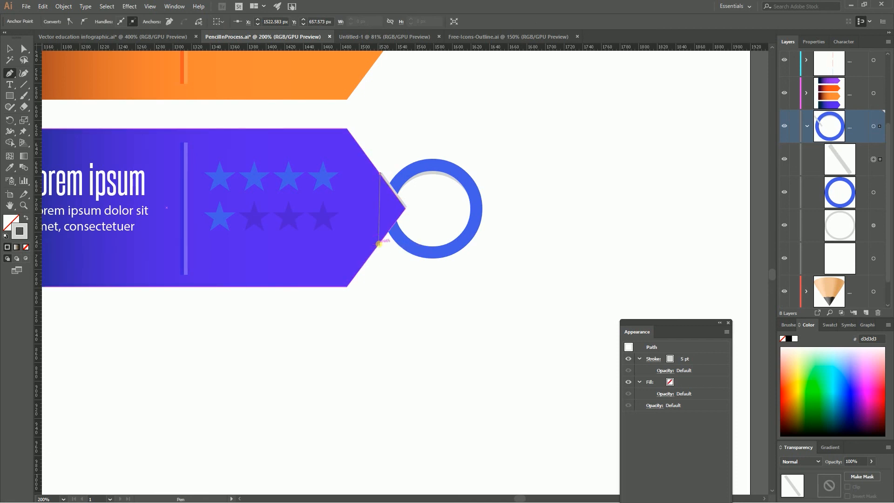
left_click_drag(863, 159, 861, 94)
left_click(406, 208)
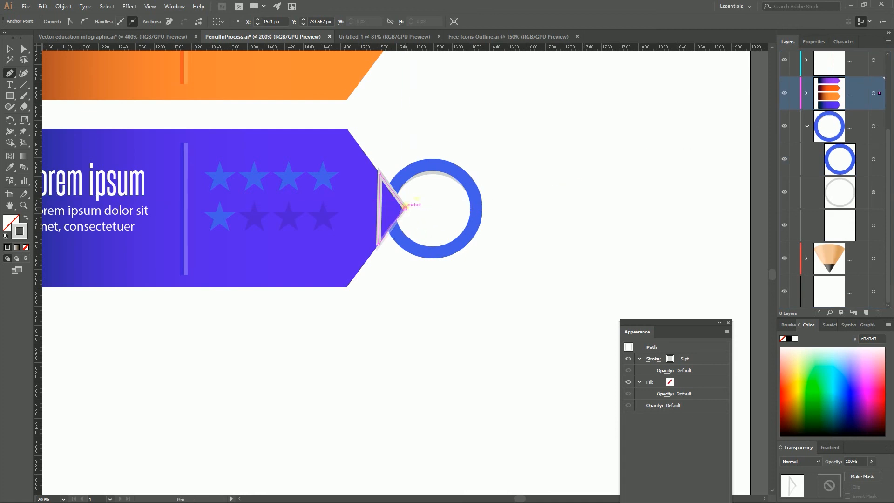
Turn the triangle's stroke into a fill, move it into the circle layer beneath the banners and fill it with 565656.
left_click(9, 49)
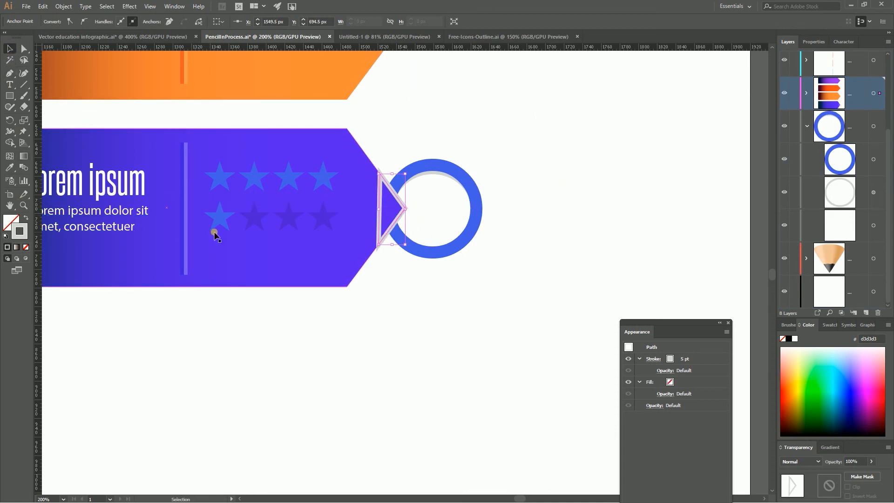
key("shift+x")
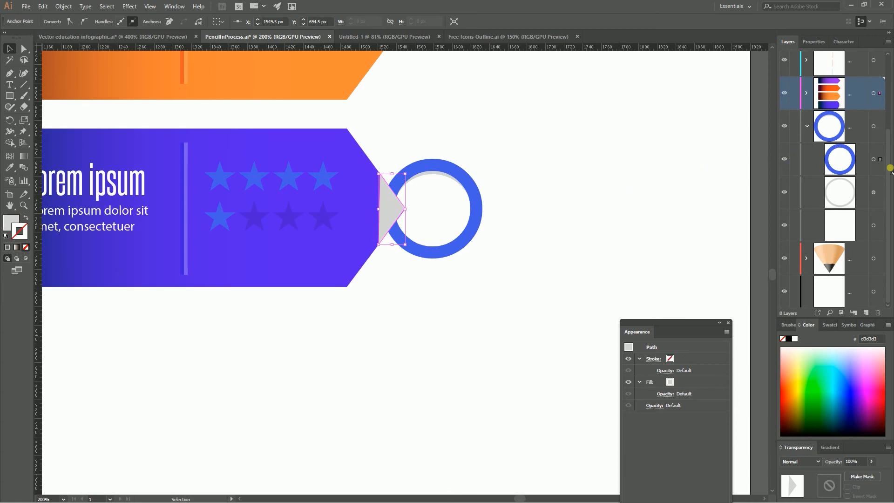
left_click_drag(889, 168, 858, 134)
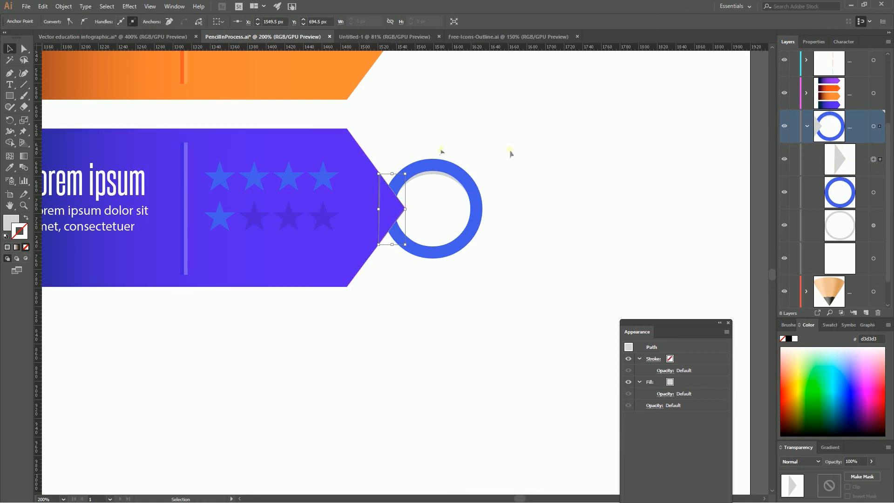
double_click(11, 222)
mouse_move(486, 234)
left_mouse_down()
mouse_move(465, 233)
mouse_move(466, 280)
left_mouse_up()
left_click(688, 203)
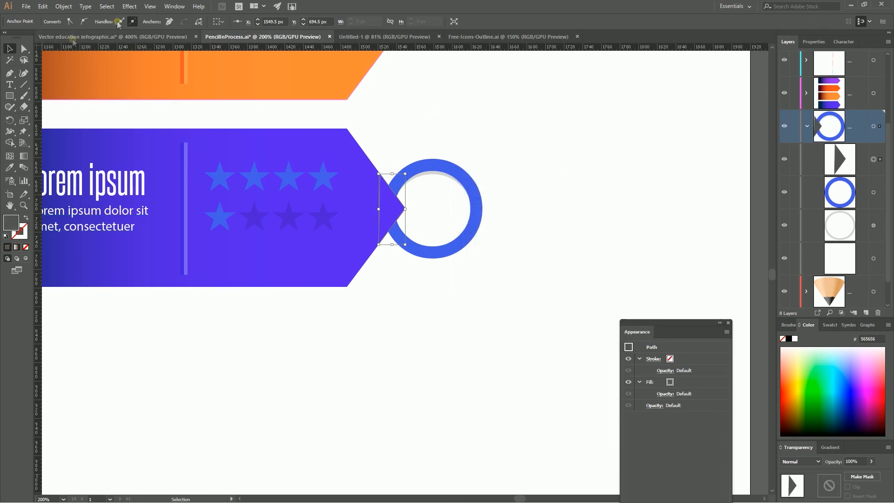
Apply a Gaussian Blur with a 5.8-pixel radius to the dark triangle as a soft shadow behind the banner tip.
left_click(124, 7)
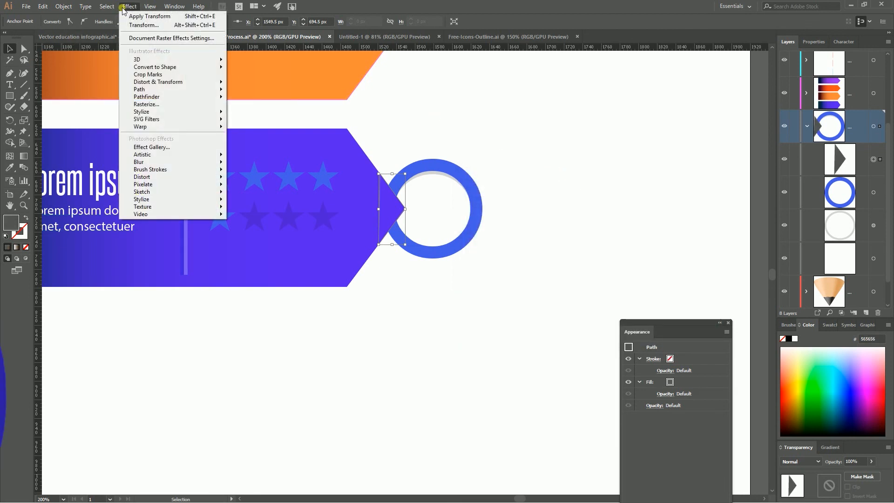
mouse_move(125, 164)
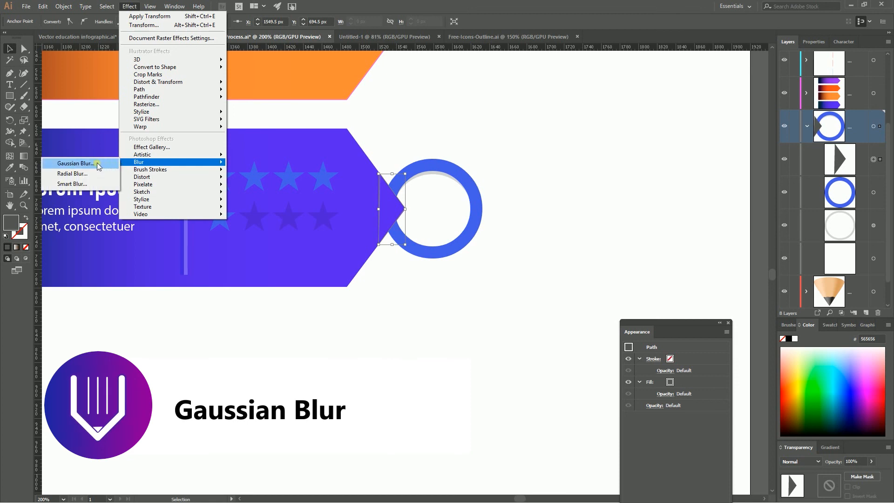
left_click(70, 162)
left_click(396, 147)
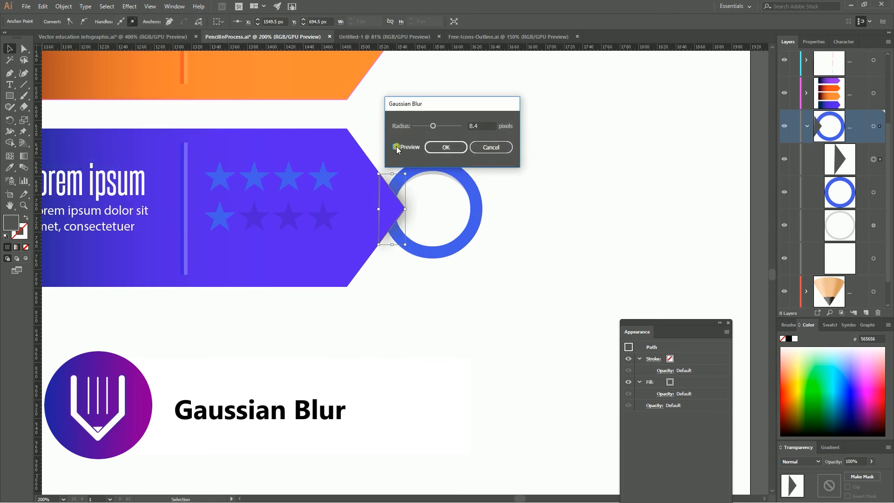
left_click_drag(432, 126, 428, 131)
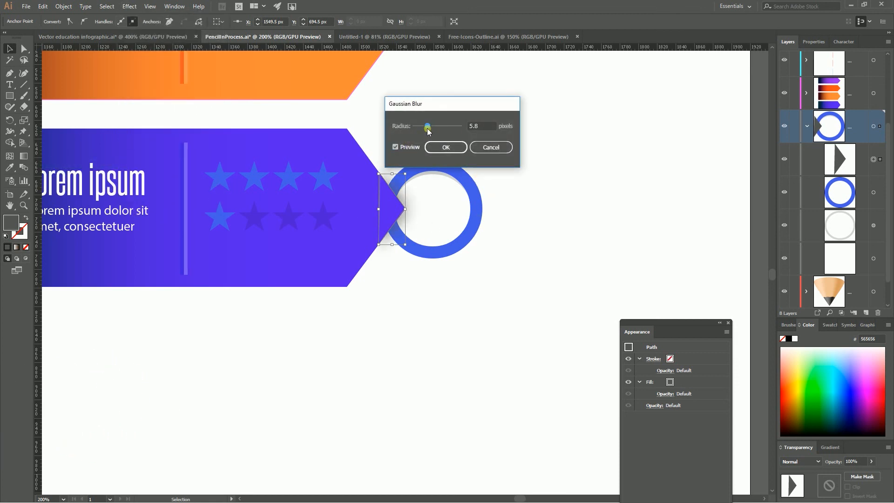
left_click(445, 146)
left_click(550, 150)
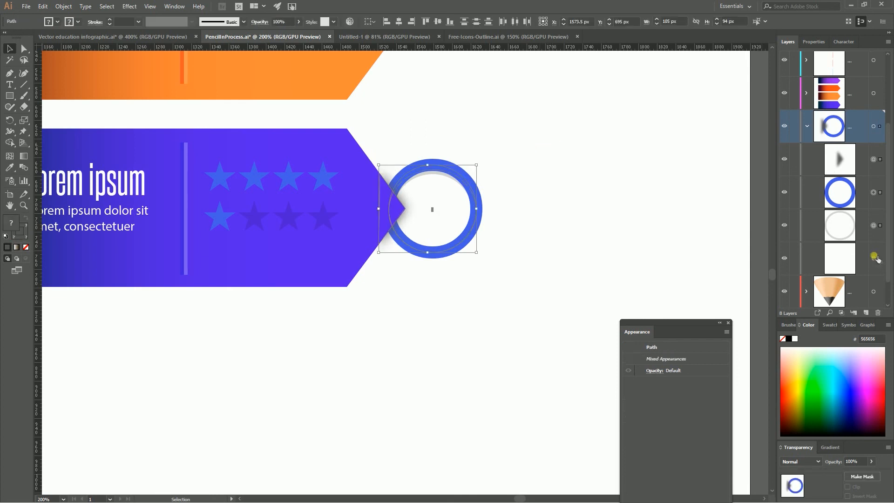
Group the blurred shadow, the blue ring, the grey ring and the white circle into one badge.
key("a")
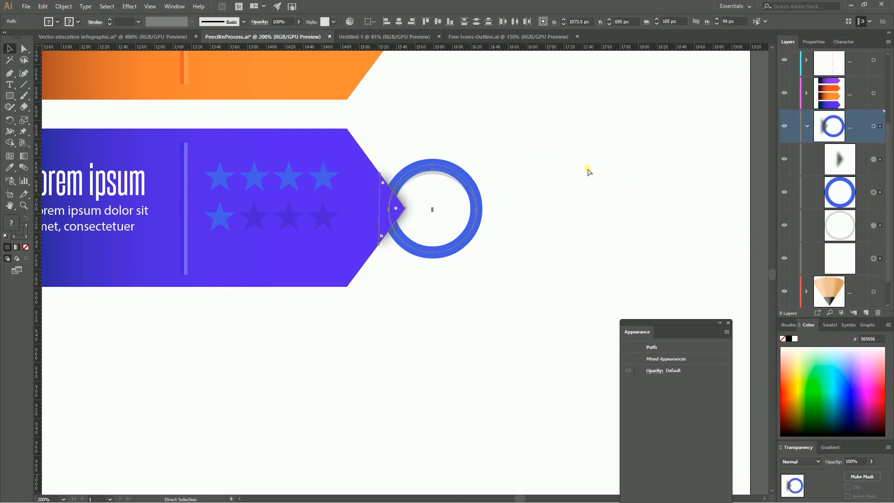
key("ctrl+g")
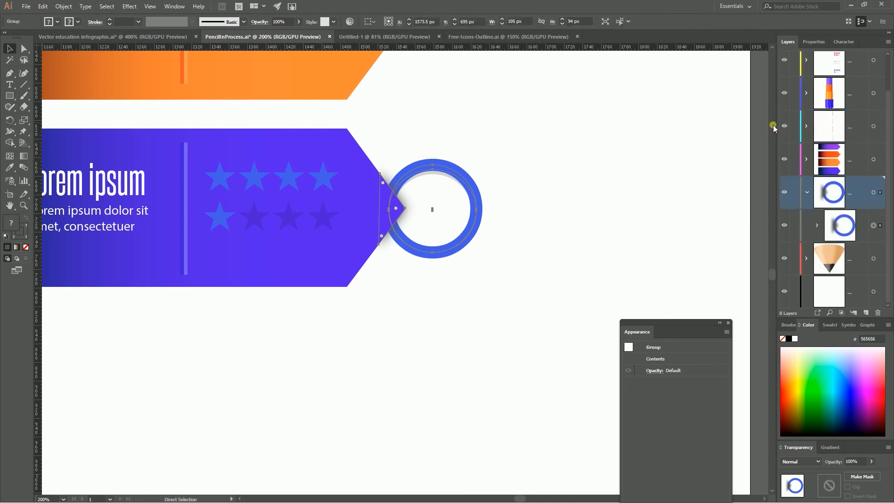
key("v")
Duplicate the badge group straight up to the tips of the orange, red-orange and purple banners.
scroll(466, 233, "up", 4)
left_click_drag(458, 344, 453, 153)
scroll(453, 152, "up", 1)
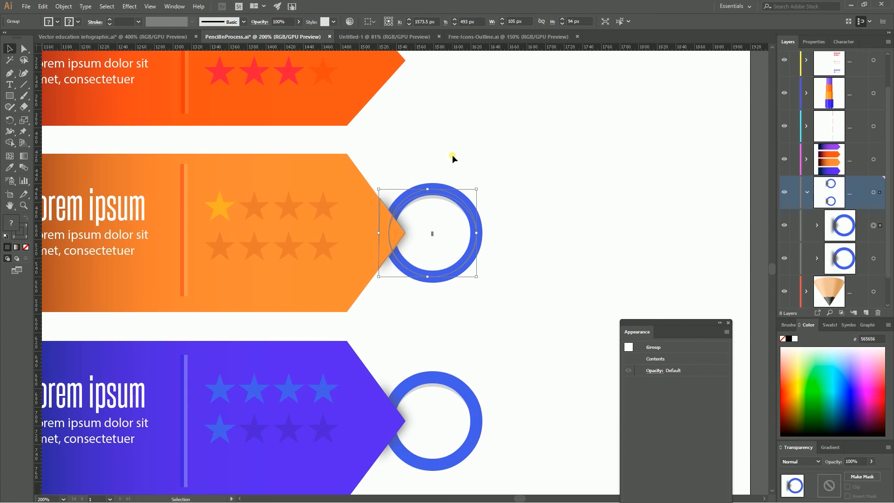
left_click(58, 7)
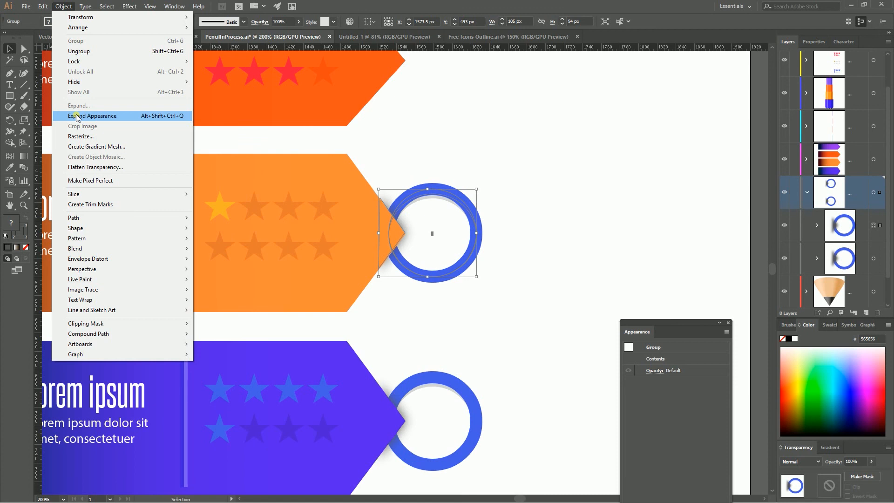
mouse_move(98, 249)
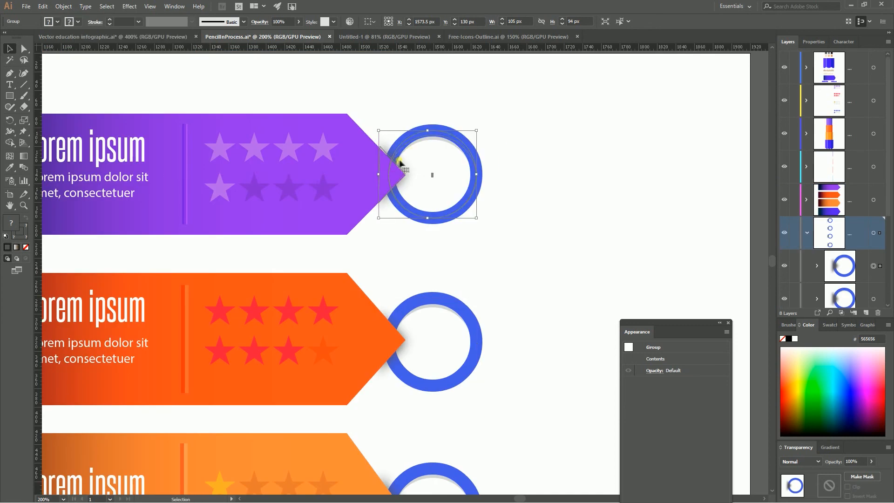
Recolor the ring at the purple banner's tip to a purple with a hue of about 272°.
double_click(390, 173)
left_click_drag(393, 145, 395, 155)
left_click(48, 56)
left_click(430, 133)
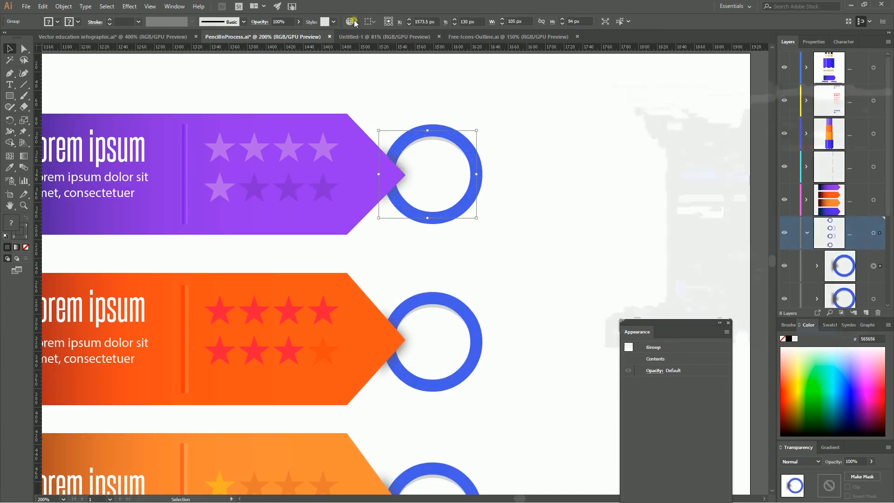
left_click(349, 21)
left_click_drag(670, 224, 697, 221)
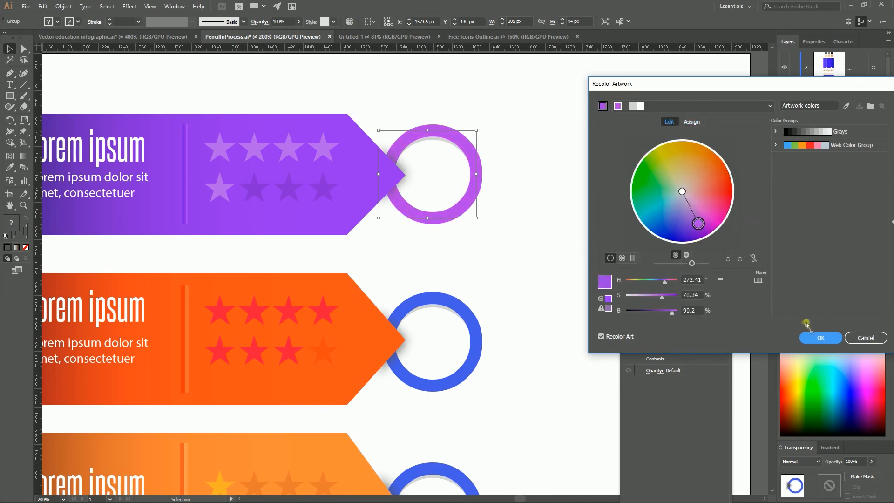
left_click(820, 337)
Recolor the ring at the red-orange banner's tip to a coral red with a hue of about 10°.
scroll(467, 236, "down", 3)
left_click(466, 237)
left_click(350, 21)
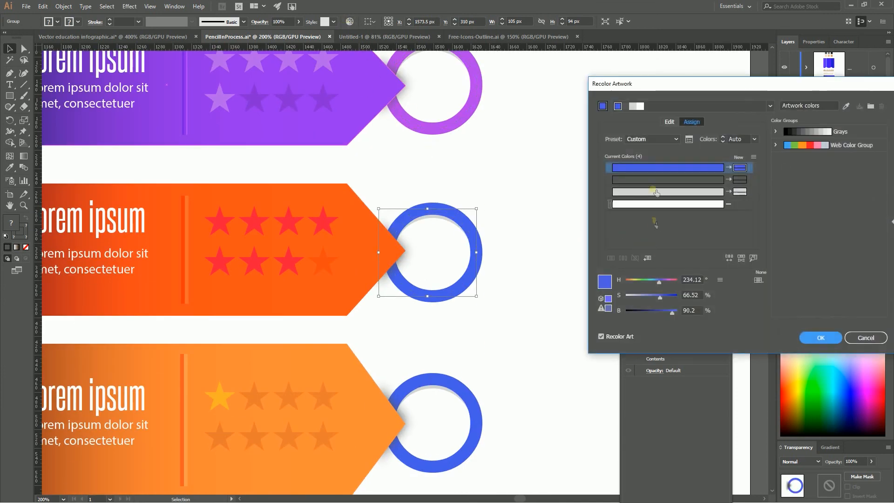
left_click(670, 123)
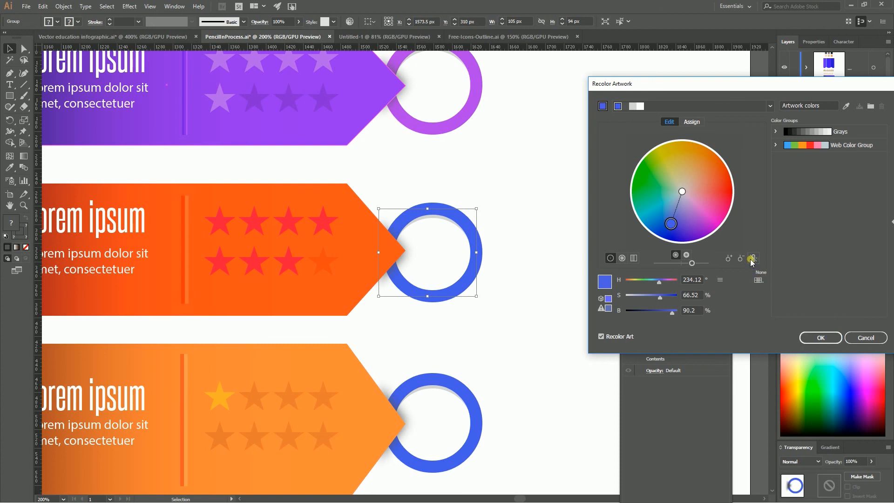
left_click_drag(670, 223, 714, 181)
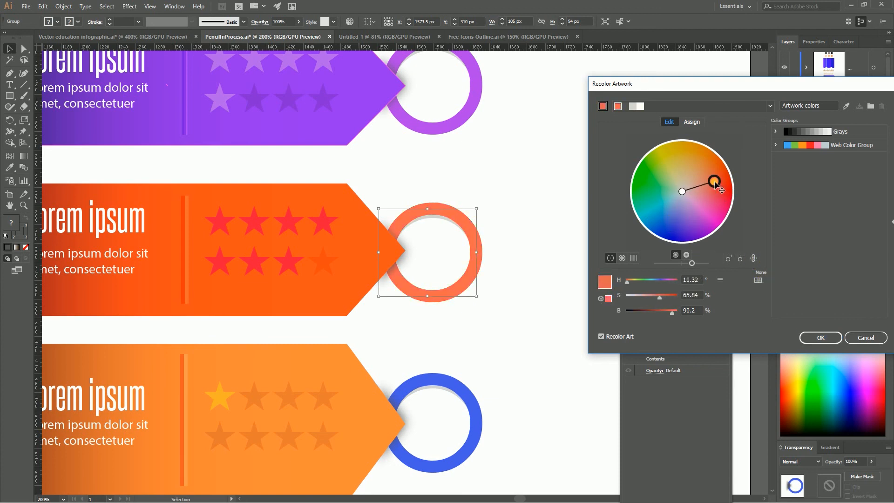
left_click(820, 337)
Recolor the ring at the light orange banner's tip to an orange with a hue of about 32° and deselect it.
scroll(532, 265, "down", 3)
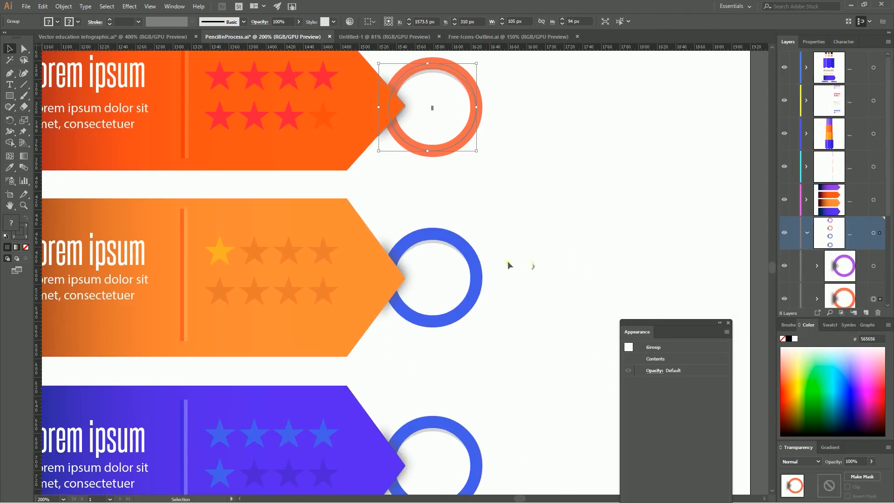
left_click(473, 252)
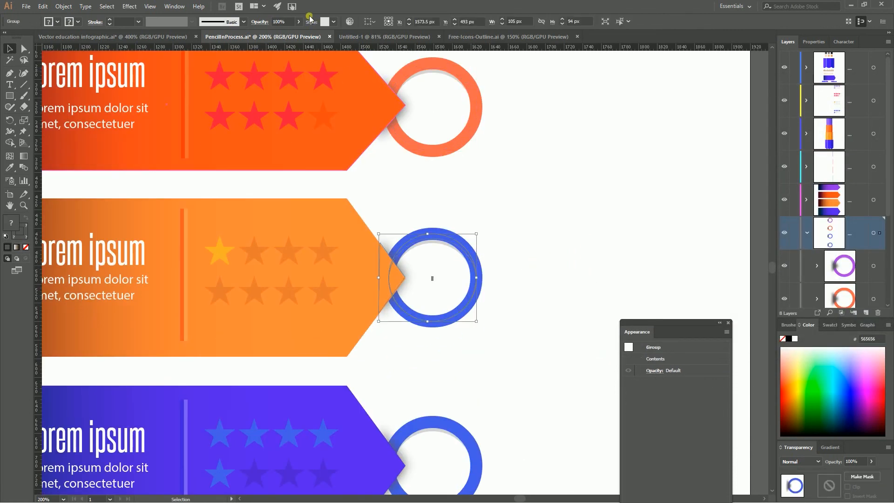
left_click(348, 22)
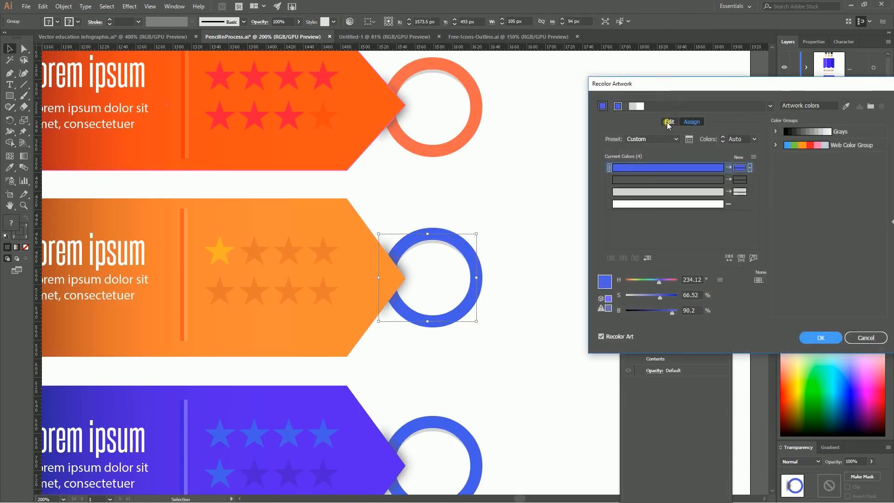
left_click(668, 122)
left_click_drag(671, 224, 706, 159)
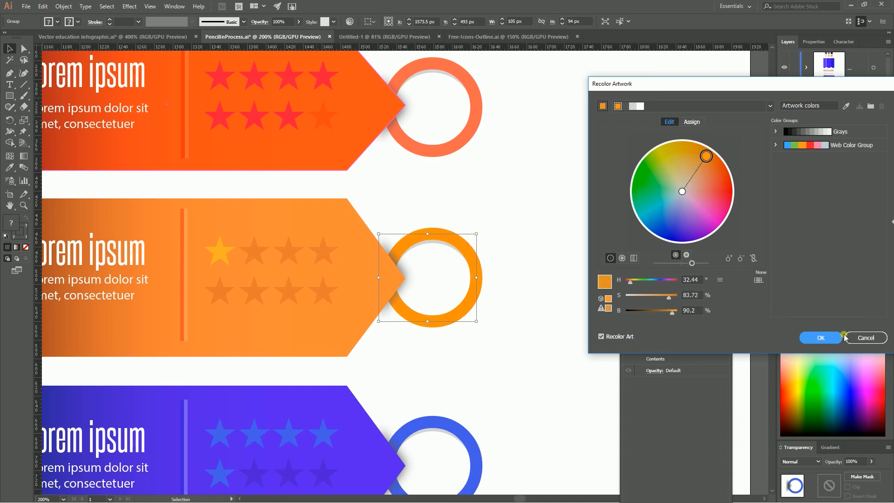
left_click(820, 338)
left_click(574, 315)
key("ctrl+minus")
key("ctrl+minus")
key("ctrl+minus")
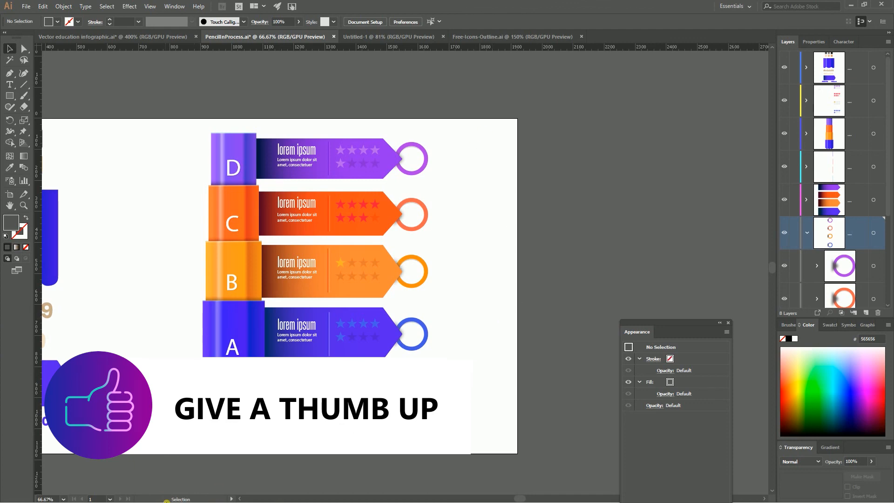
View the Streamline icons website in the browser and return to Illustrator.
key("super")
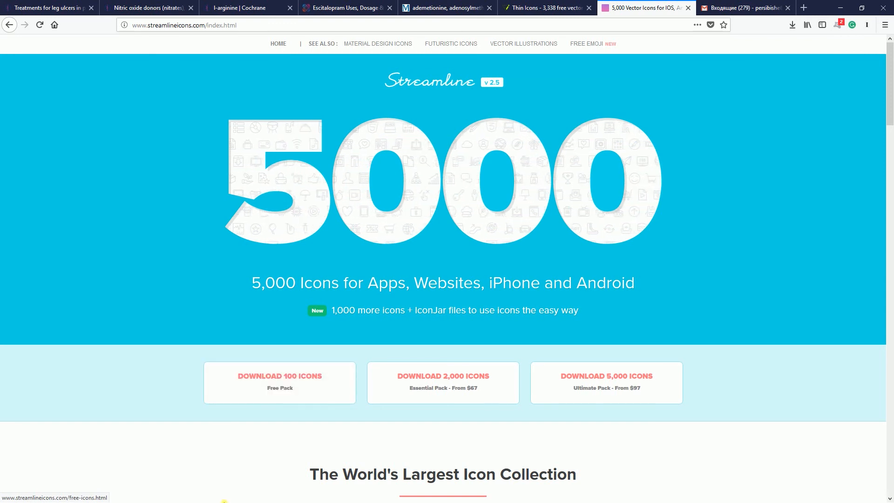
key("super")
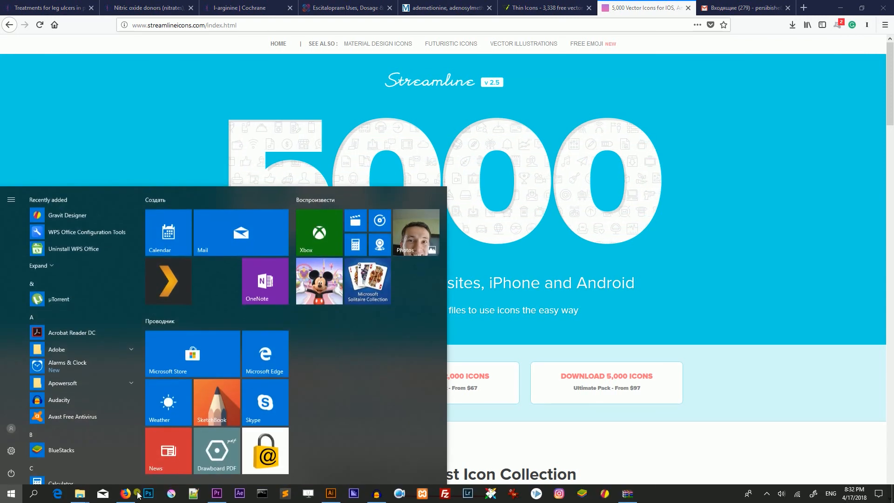
left_click(125, 497)
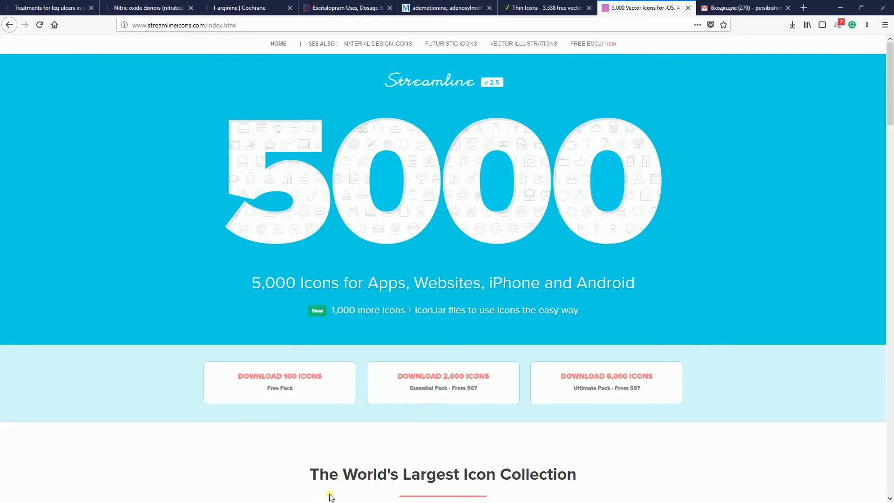
key("super")
left_click(336, 493)
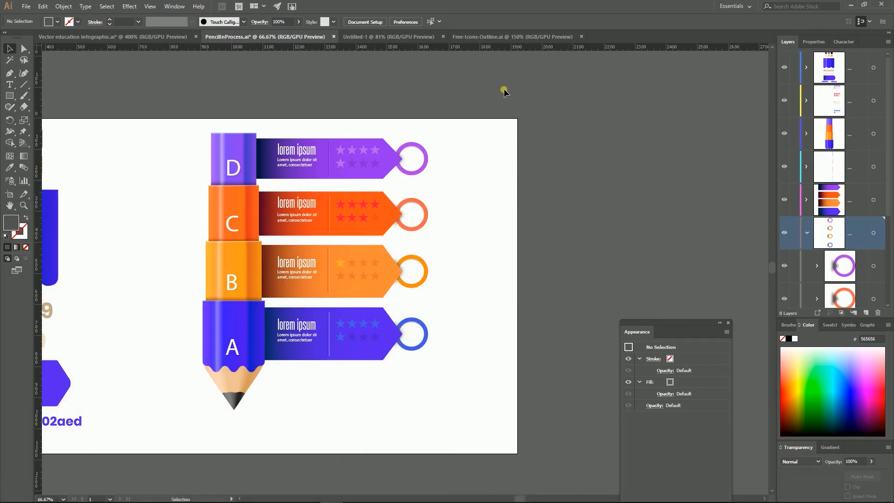
Select the pencil-and-ruler, monitor, smartphone and microphone icons in Free-Icons-Outline.ai and copy them.
left_click(480, 36)
left_click_drag(226, 271, 129, 234)
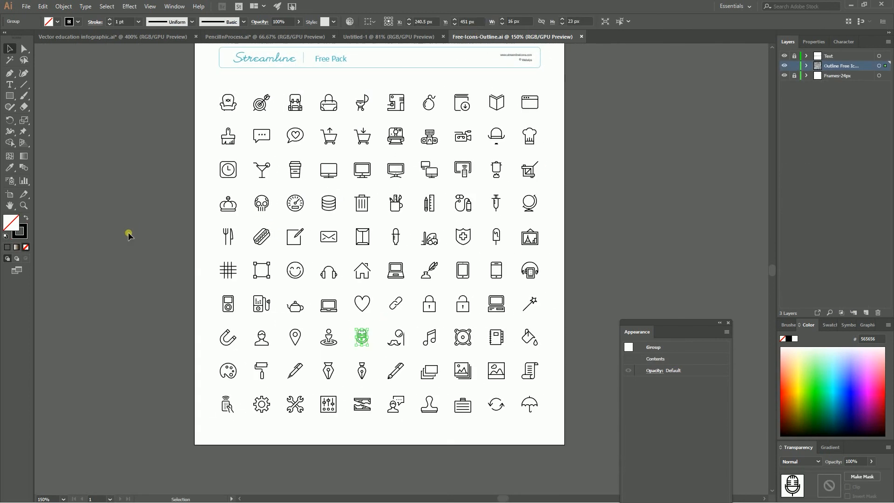
left_click(431, 206)
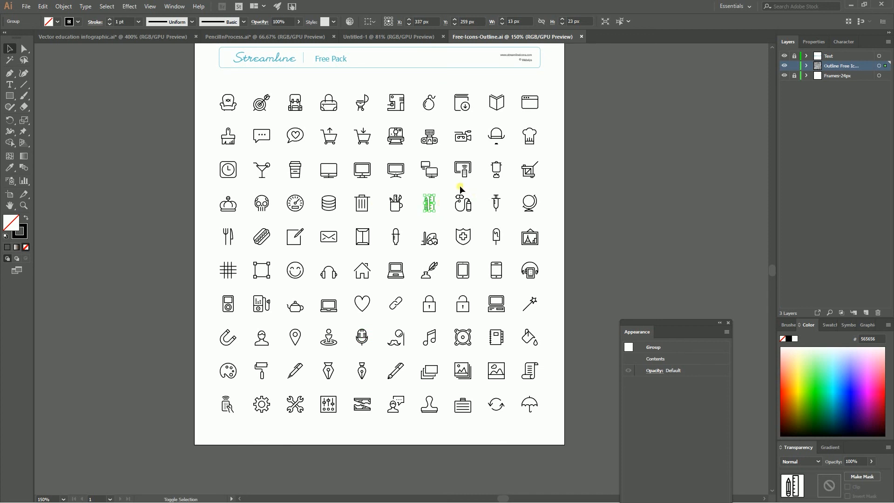
left_click(397, 175, "shift")
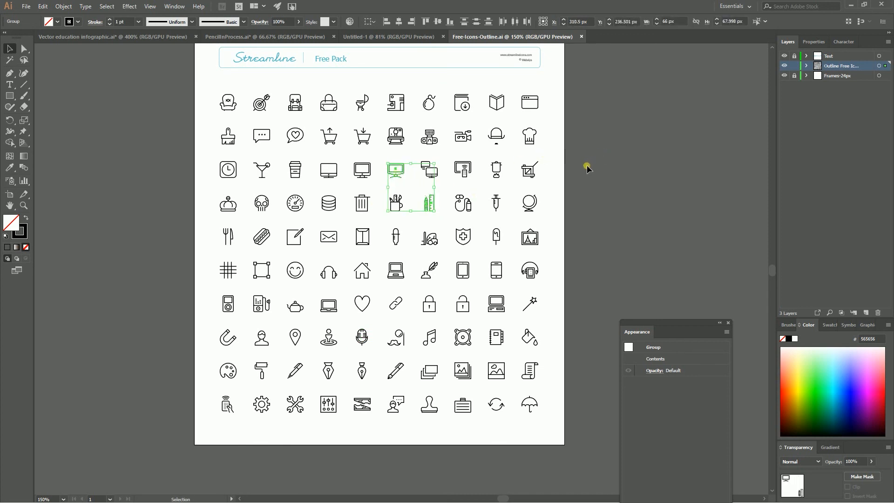
left_click(494, 279, "shift")
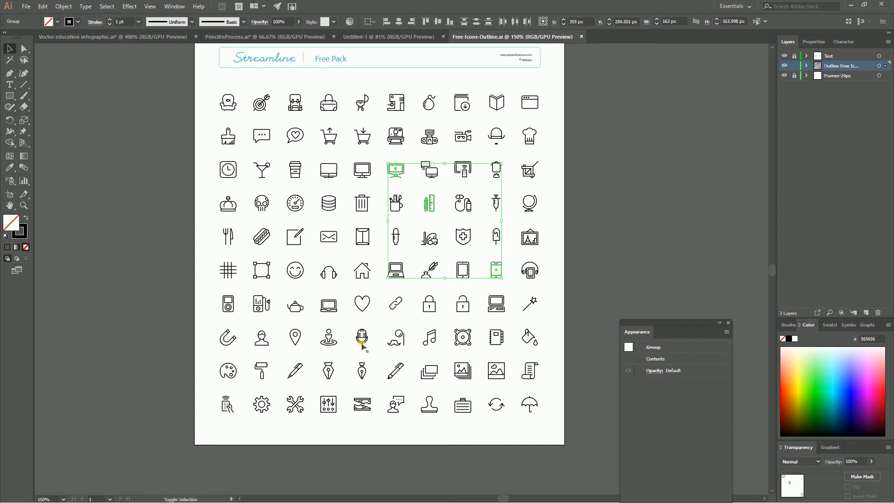
key("ctrl+c")
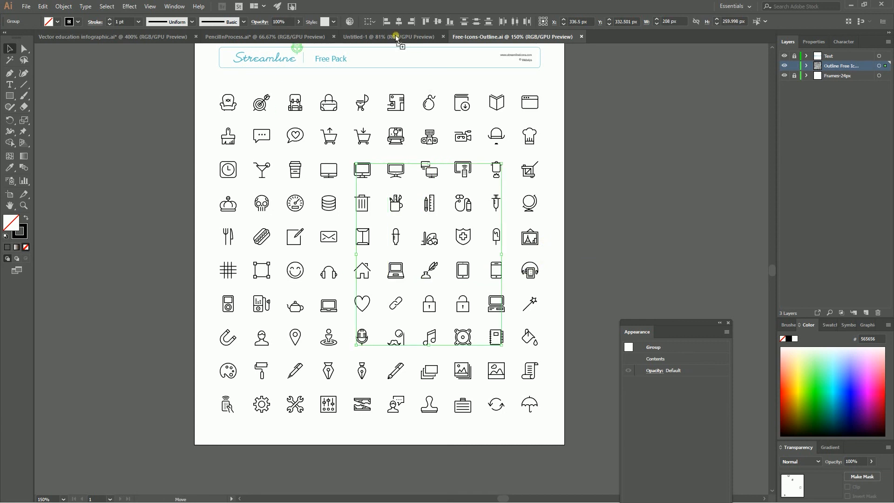
Paste the four icons beside the banners in PencilInProcess.ai and align them on their horizontal centers.
left_click(293, 37)
key("ctrl+v")
left_click(464, 296)
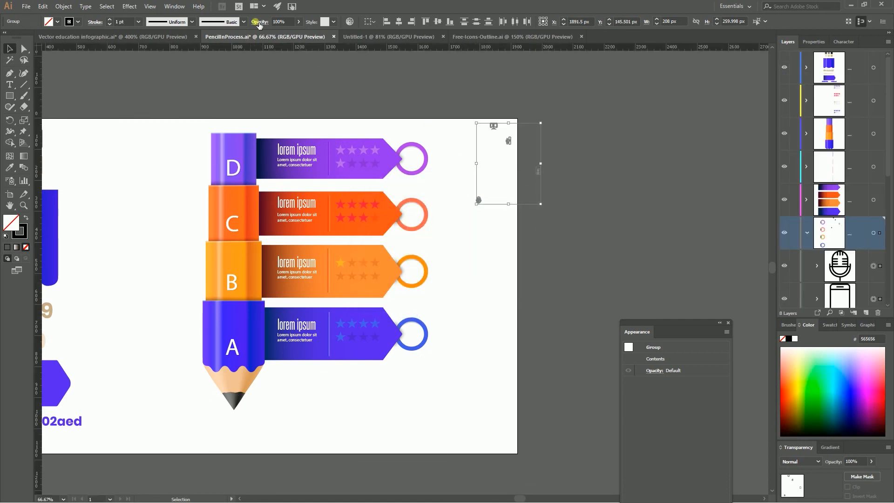
left_click(397, 21)
Place the monitor icon inside the ring at the purple banner's tip and enlarge it to fit.
left_click_drag(504, 140, 422, 150)
left_click(469, 187)
left_click(450, 163)
Center the pencil-and-ruler icon in the red-orange banner's ring and enlarge it to about 25 by 44 px.
left_click_drag(452, 234, 413, 212)
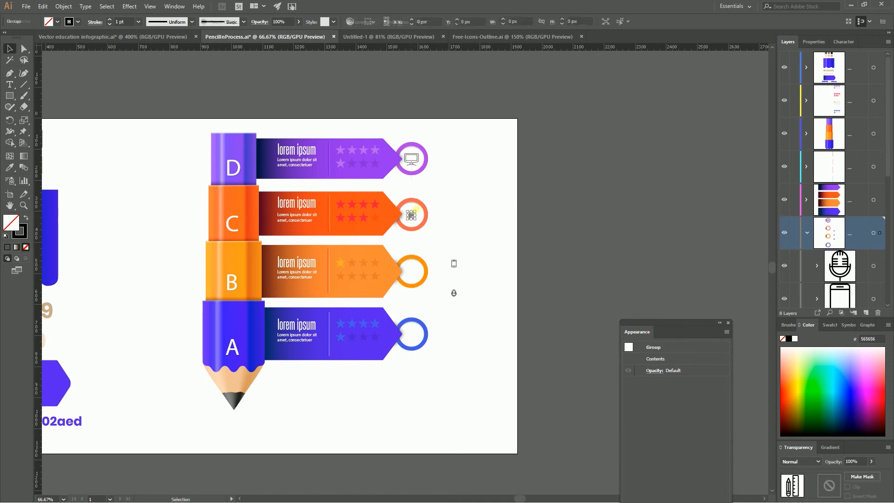
left_click(434, 199)
left_click_drag(412, 217, 411, 214)
left_click(446, 207)
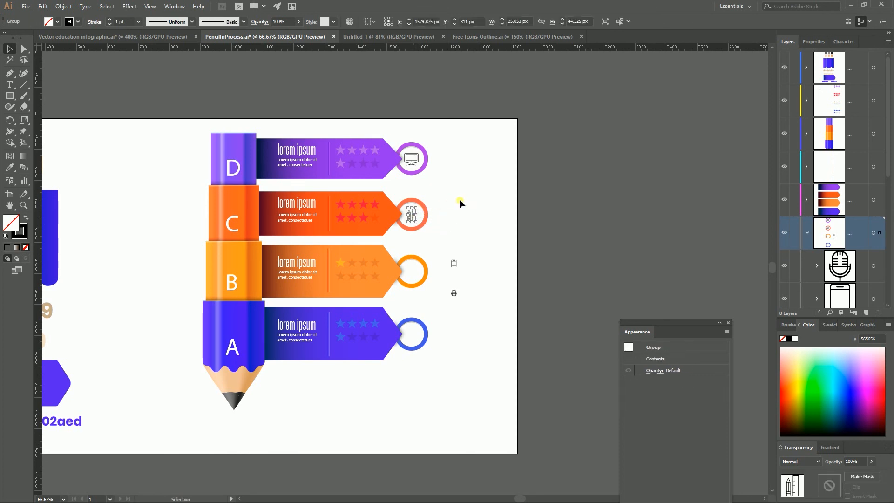
left_click(460, 199)
Place the smartphone icon in the light orange banner's ring, enlarge it to fit and nudge it to the ring's center.
left_click_drag(454, 264, 414, 273)
left_click(451, 245)
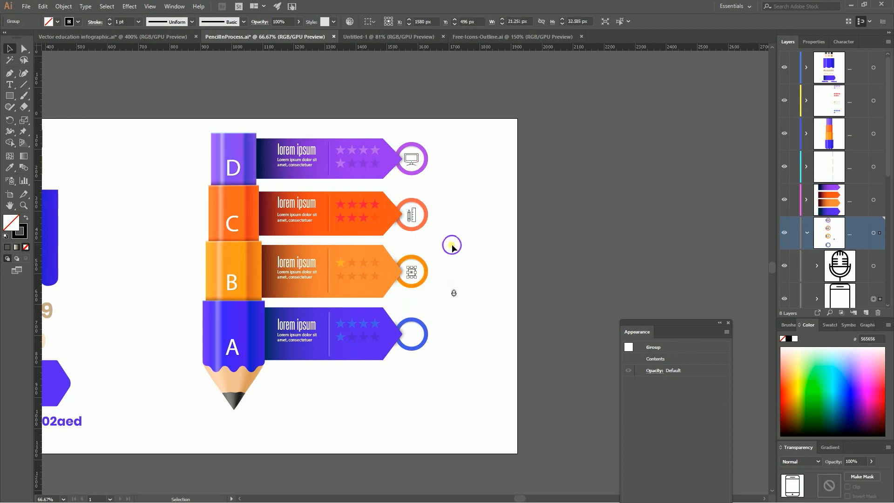
key("v")
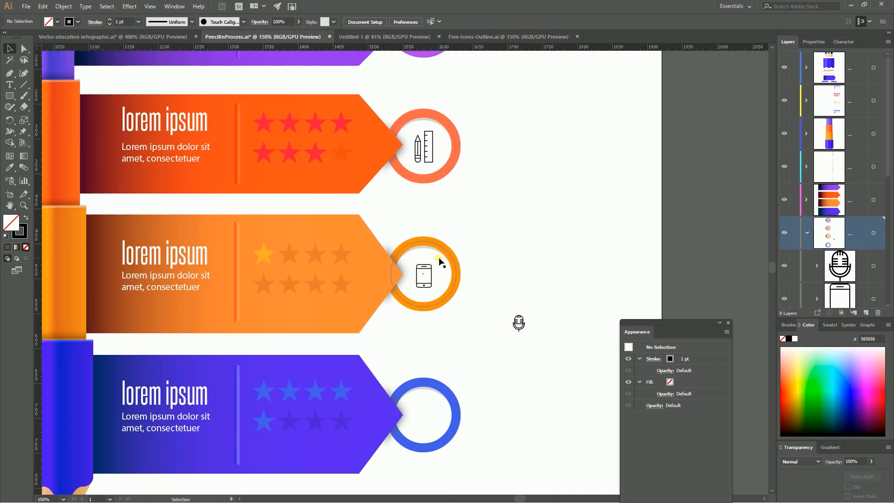
left_click(428, 270)
left_click_drag(429, 271, 434, 268)
key("ctrl+z")
key("Up")
key("Right")
key("Left")
Center the microphone icon in the blue banner's ring, enlarge it to about 31 by 44 px and deselect it.
left_click_drag(519, 321, 438, 401)
left_click(504, 348)
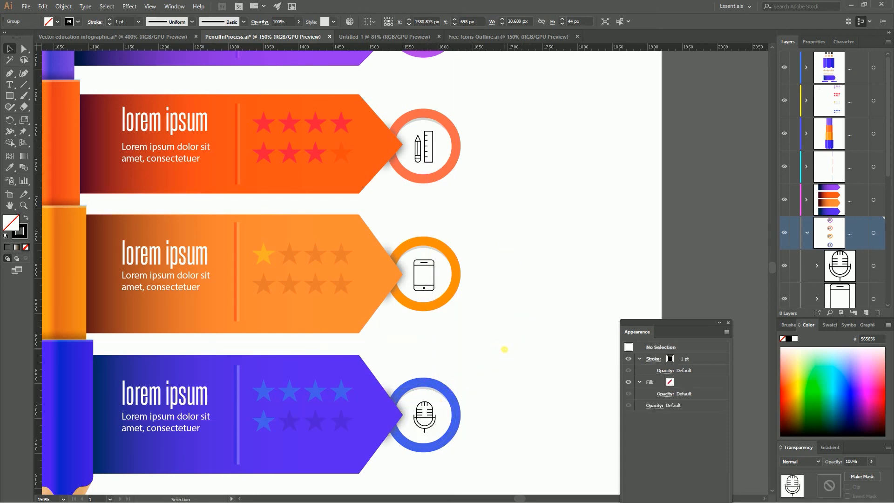
key("ctrl+minus")
key("ctrl+minus")
key("ctrl+minus")
key("ctrl+minus")
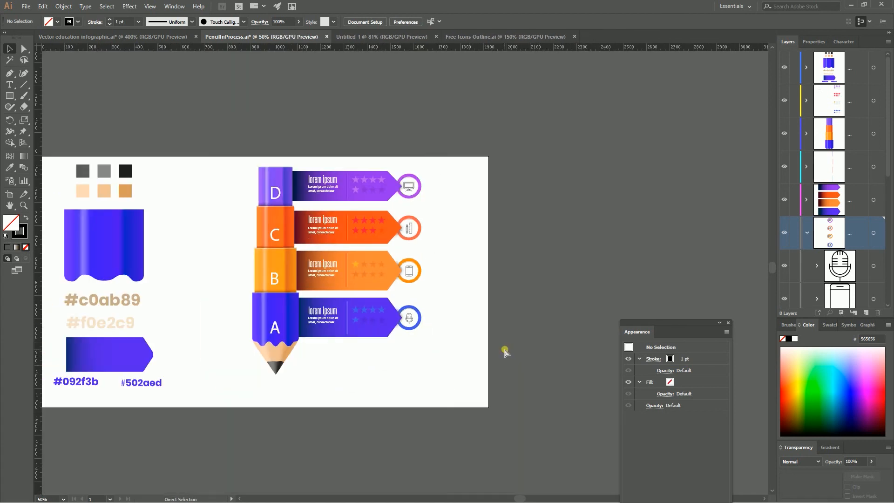